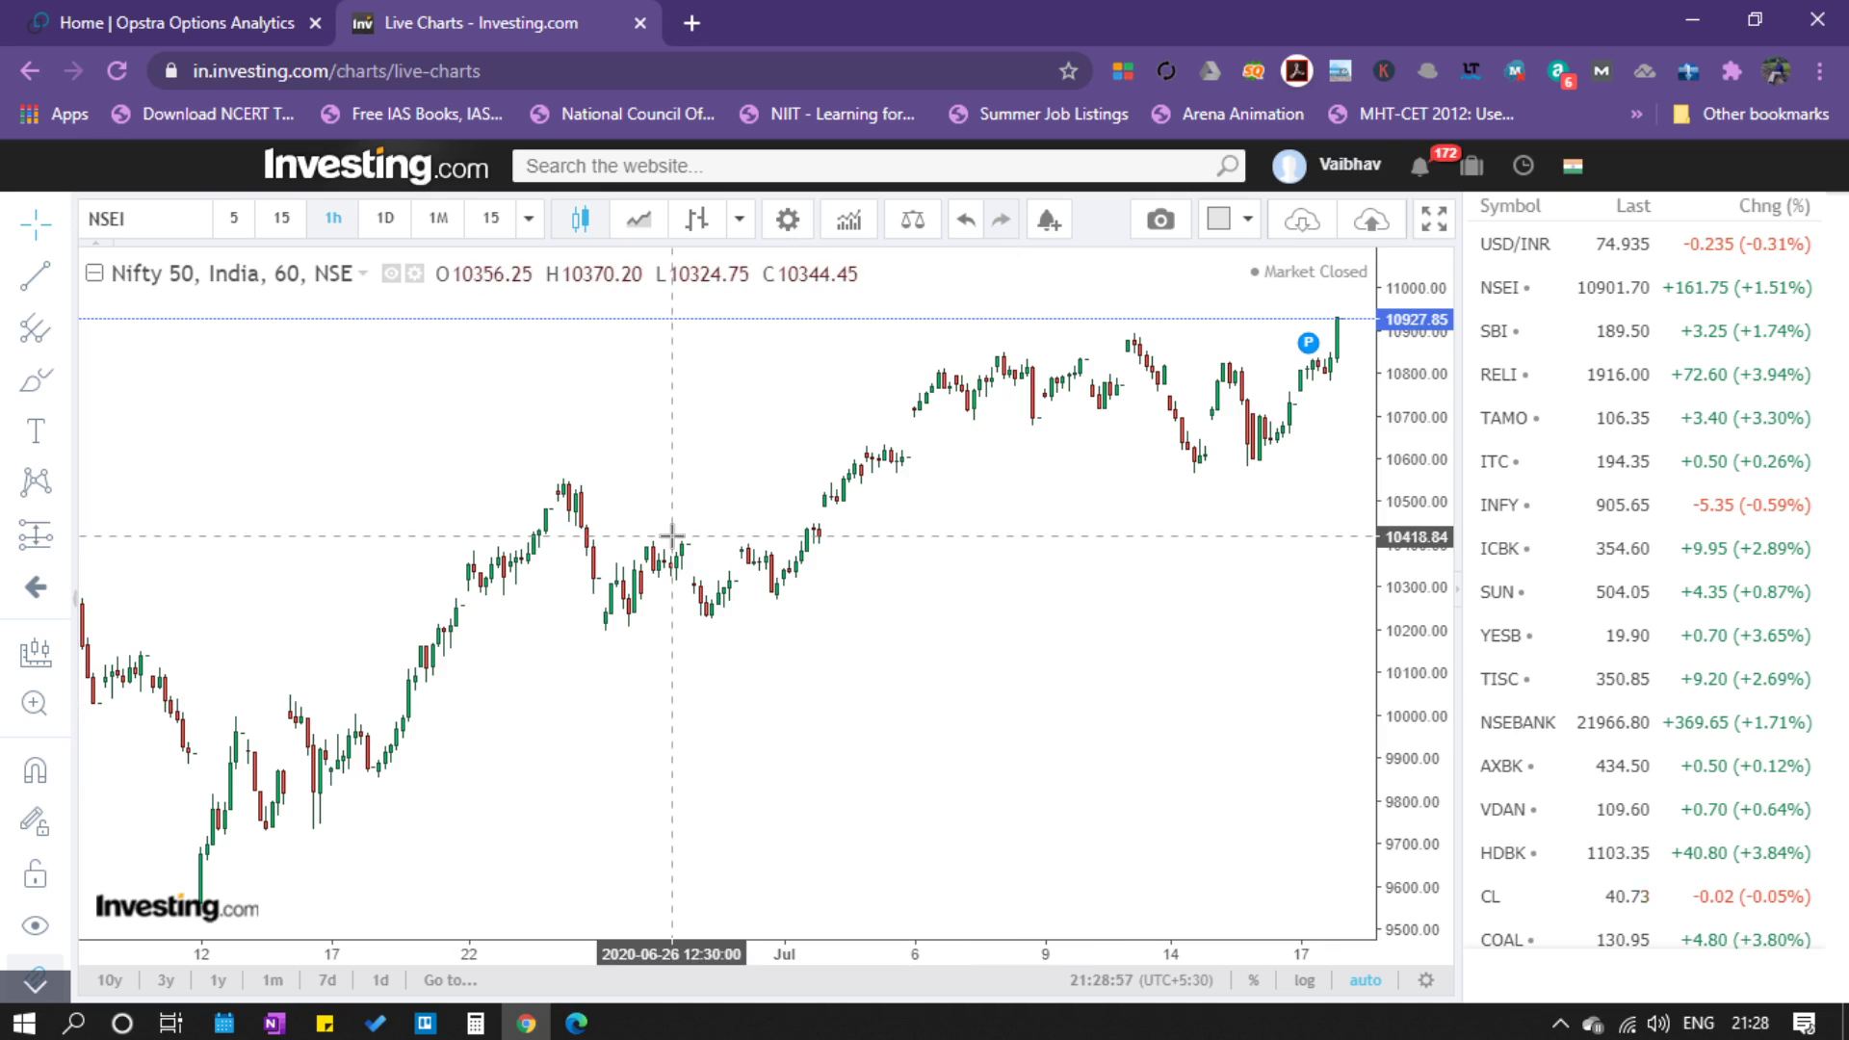
Draw a horizontal line at about 10609.55 through the recent swing lows on the hourly Nifty 50 chart.
click(388, 221)
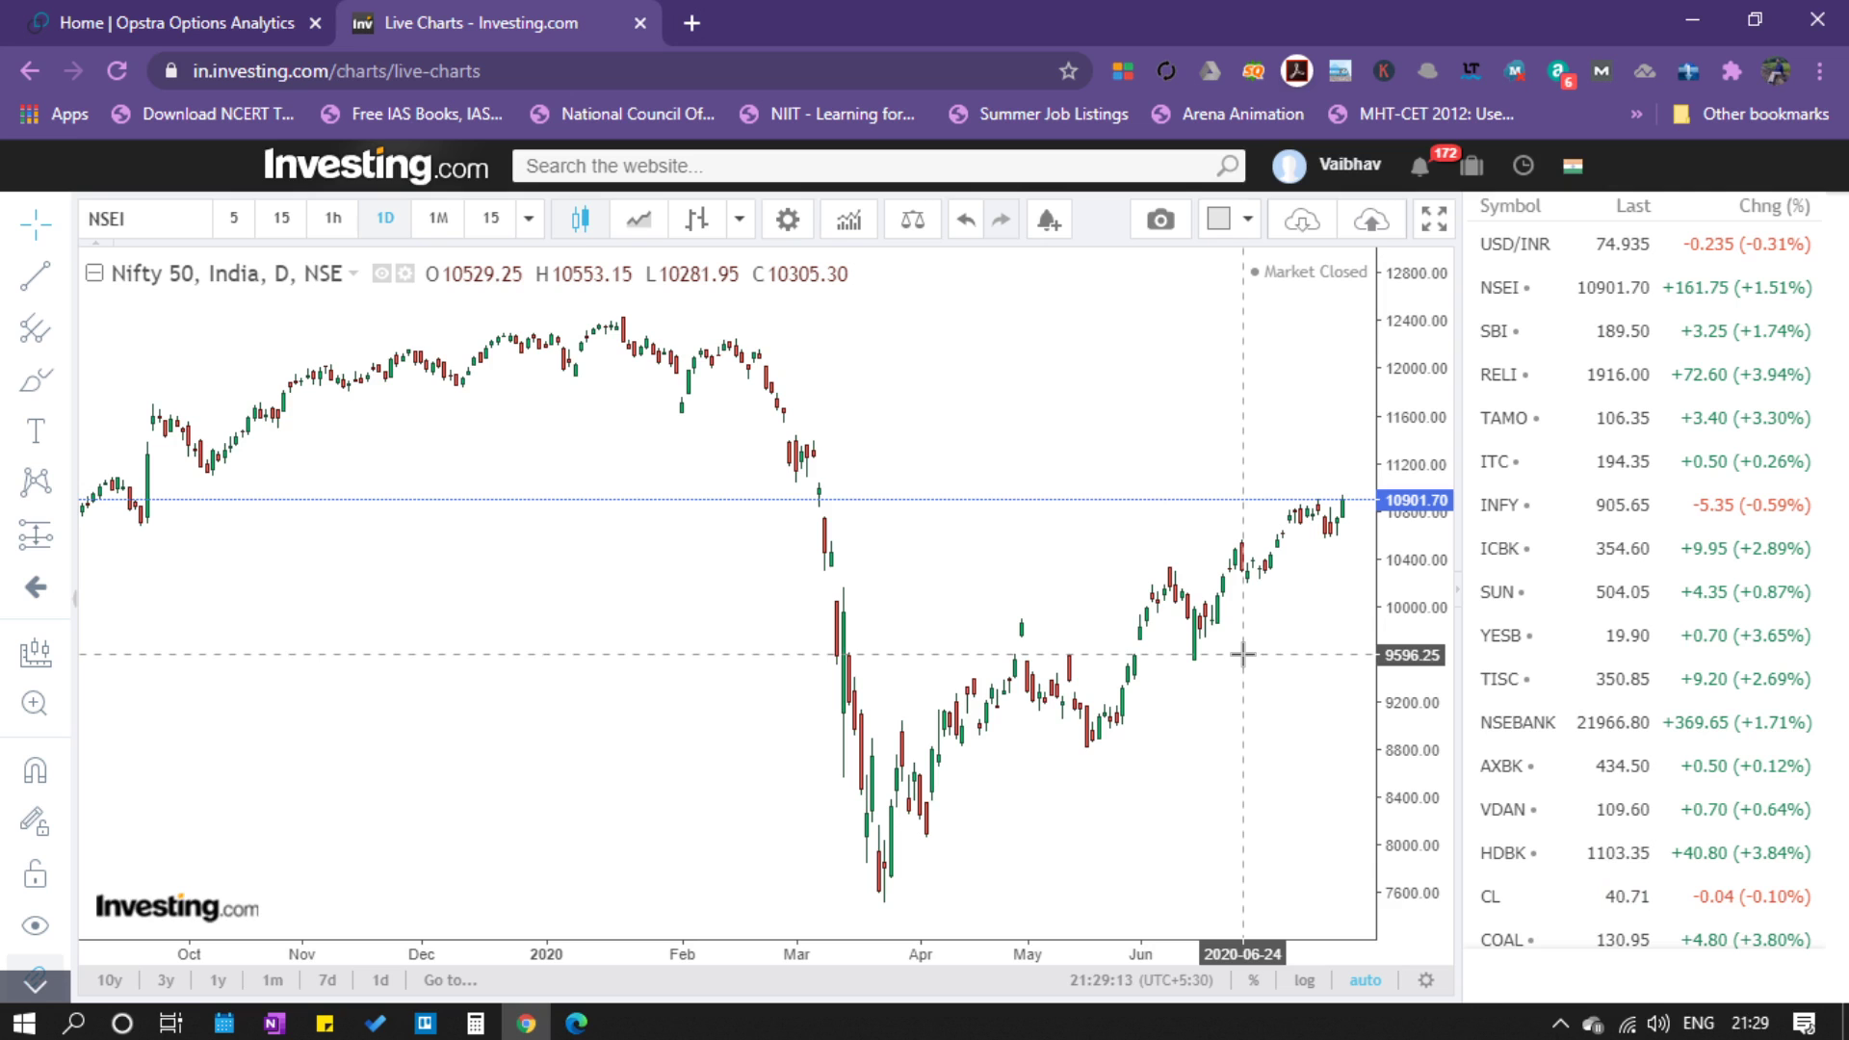
click(329, 228)
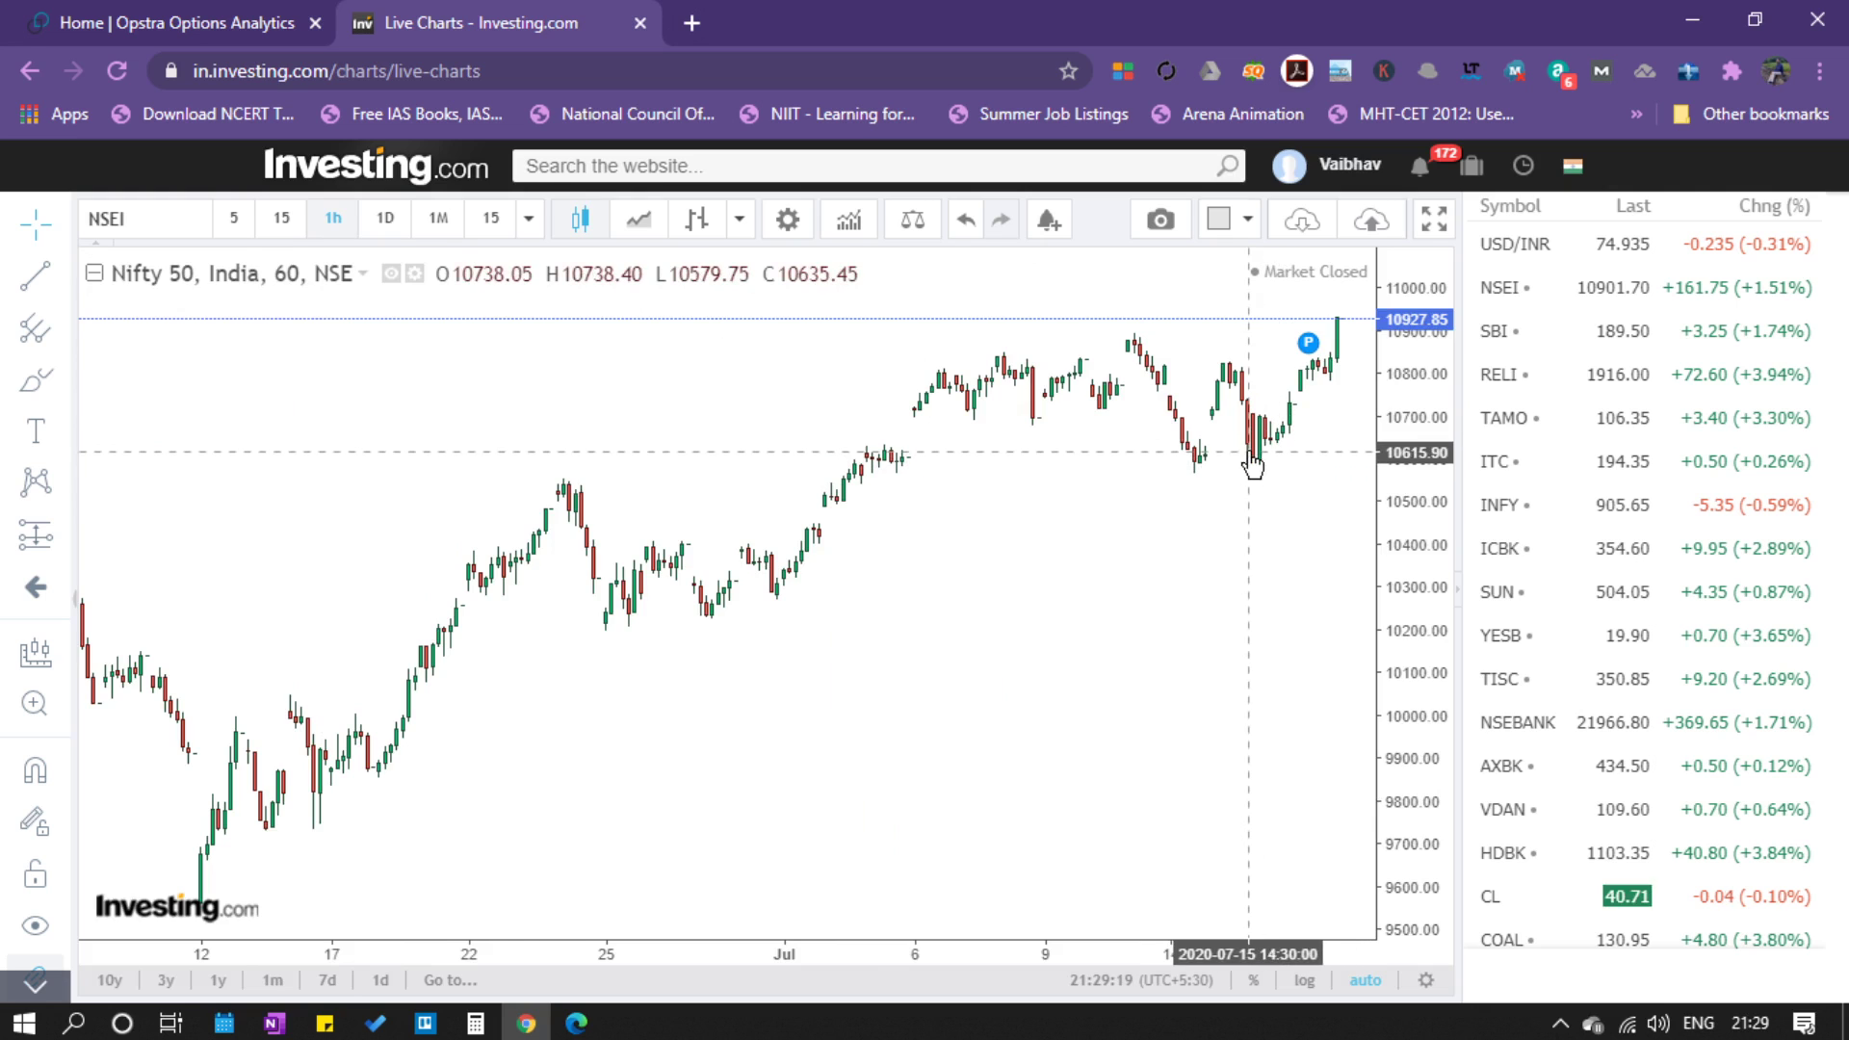
click(36, 277)
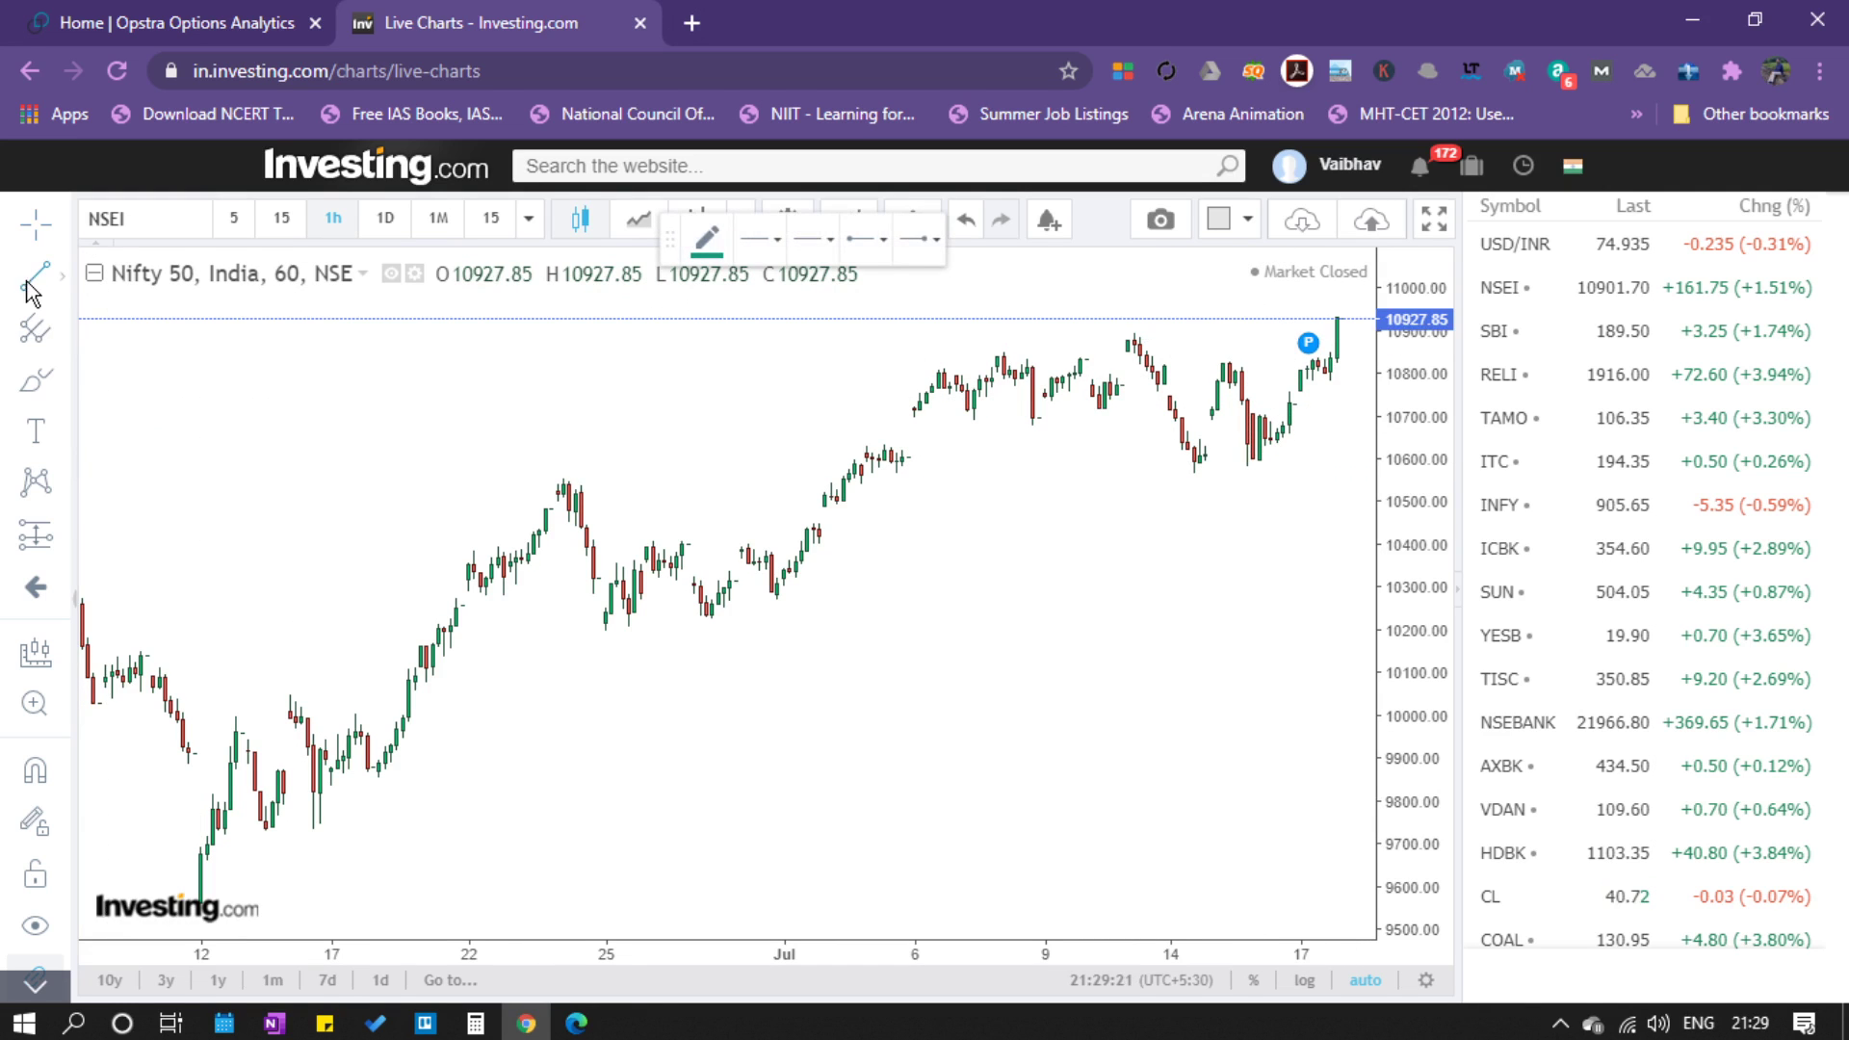
click(60, 278)
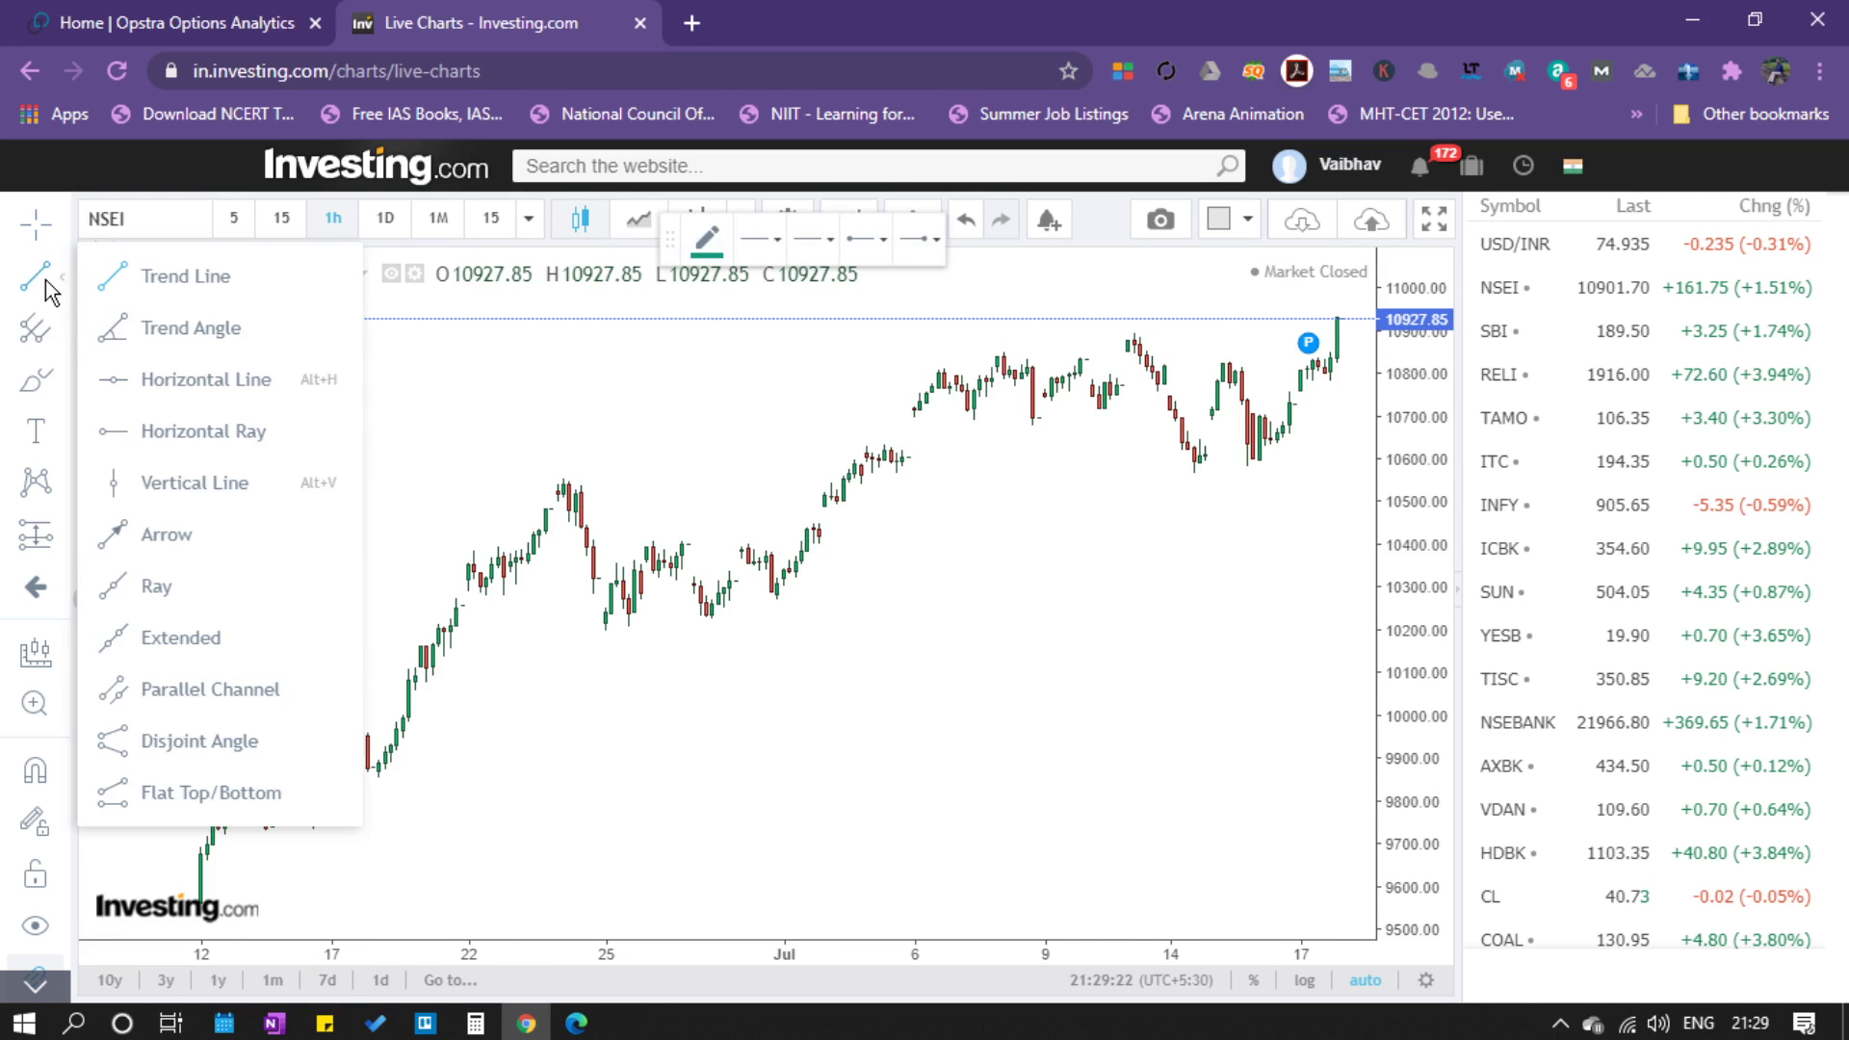
click(198, 382)
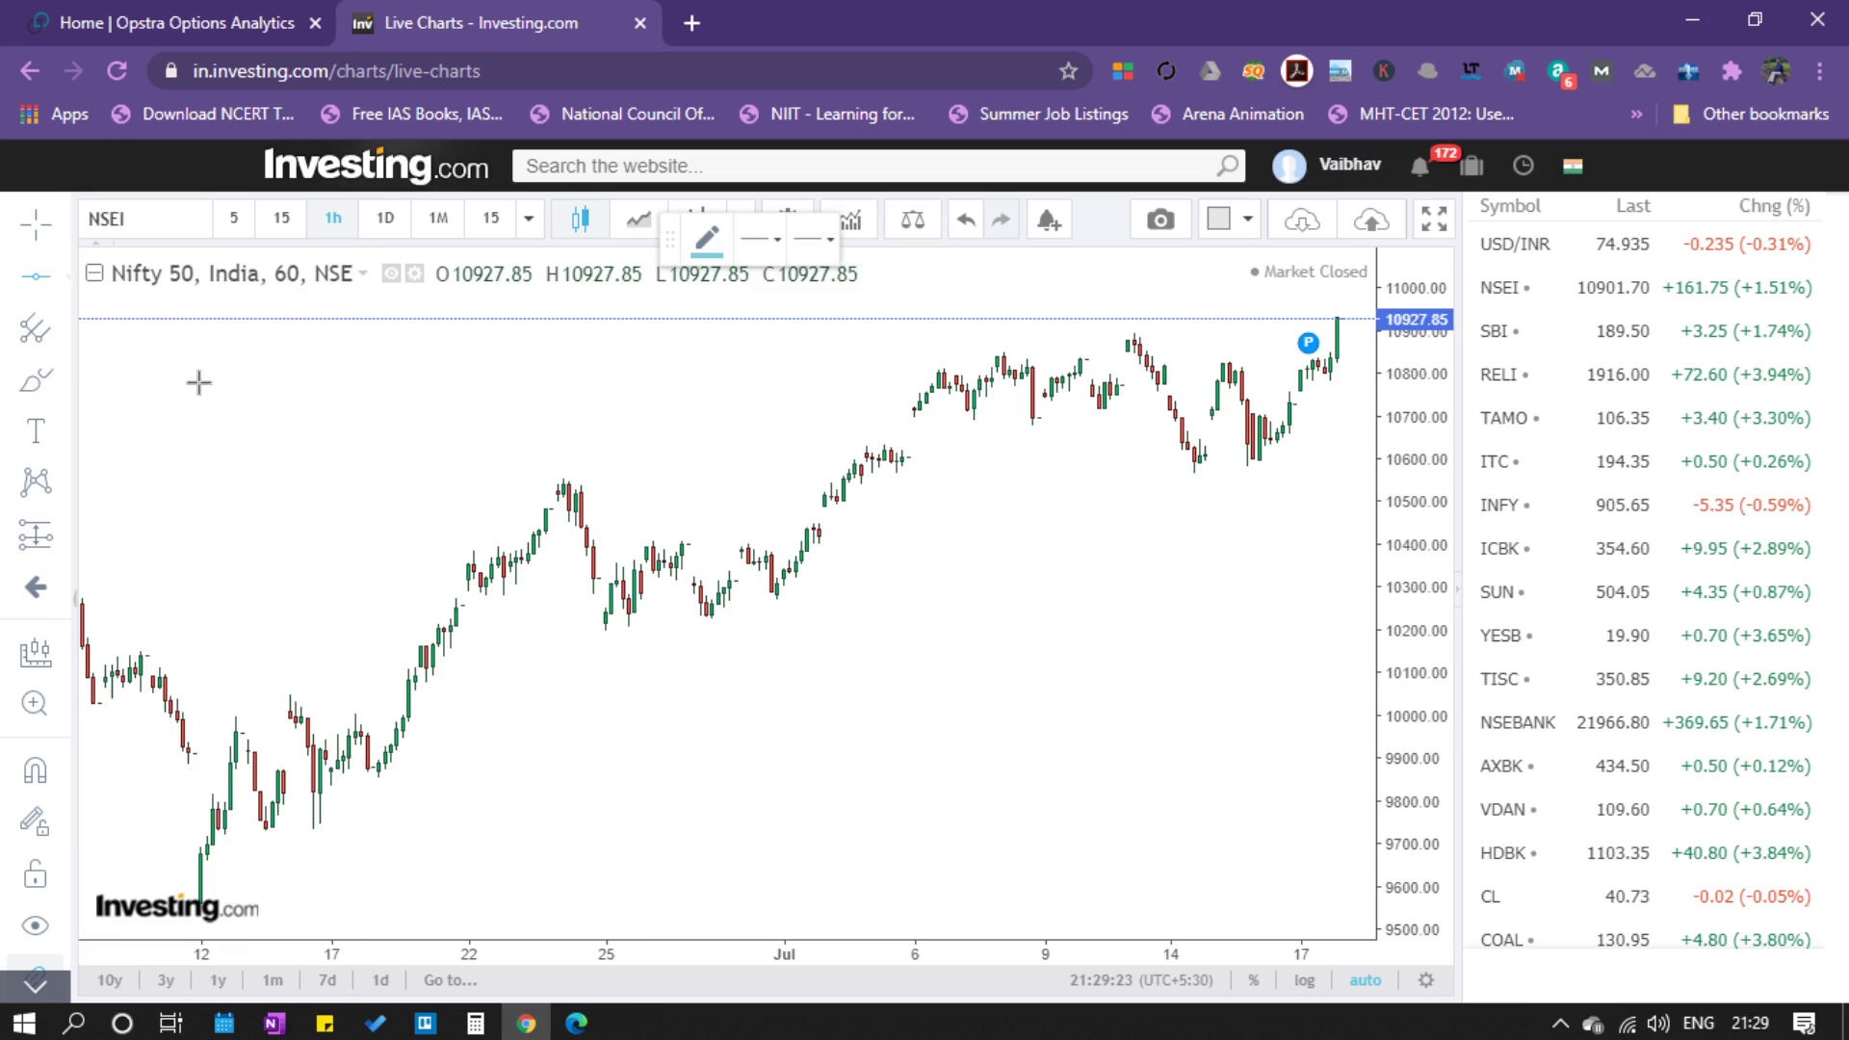
click(1171, 454)
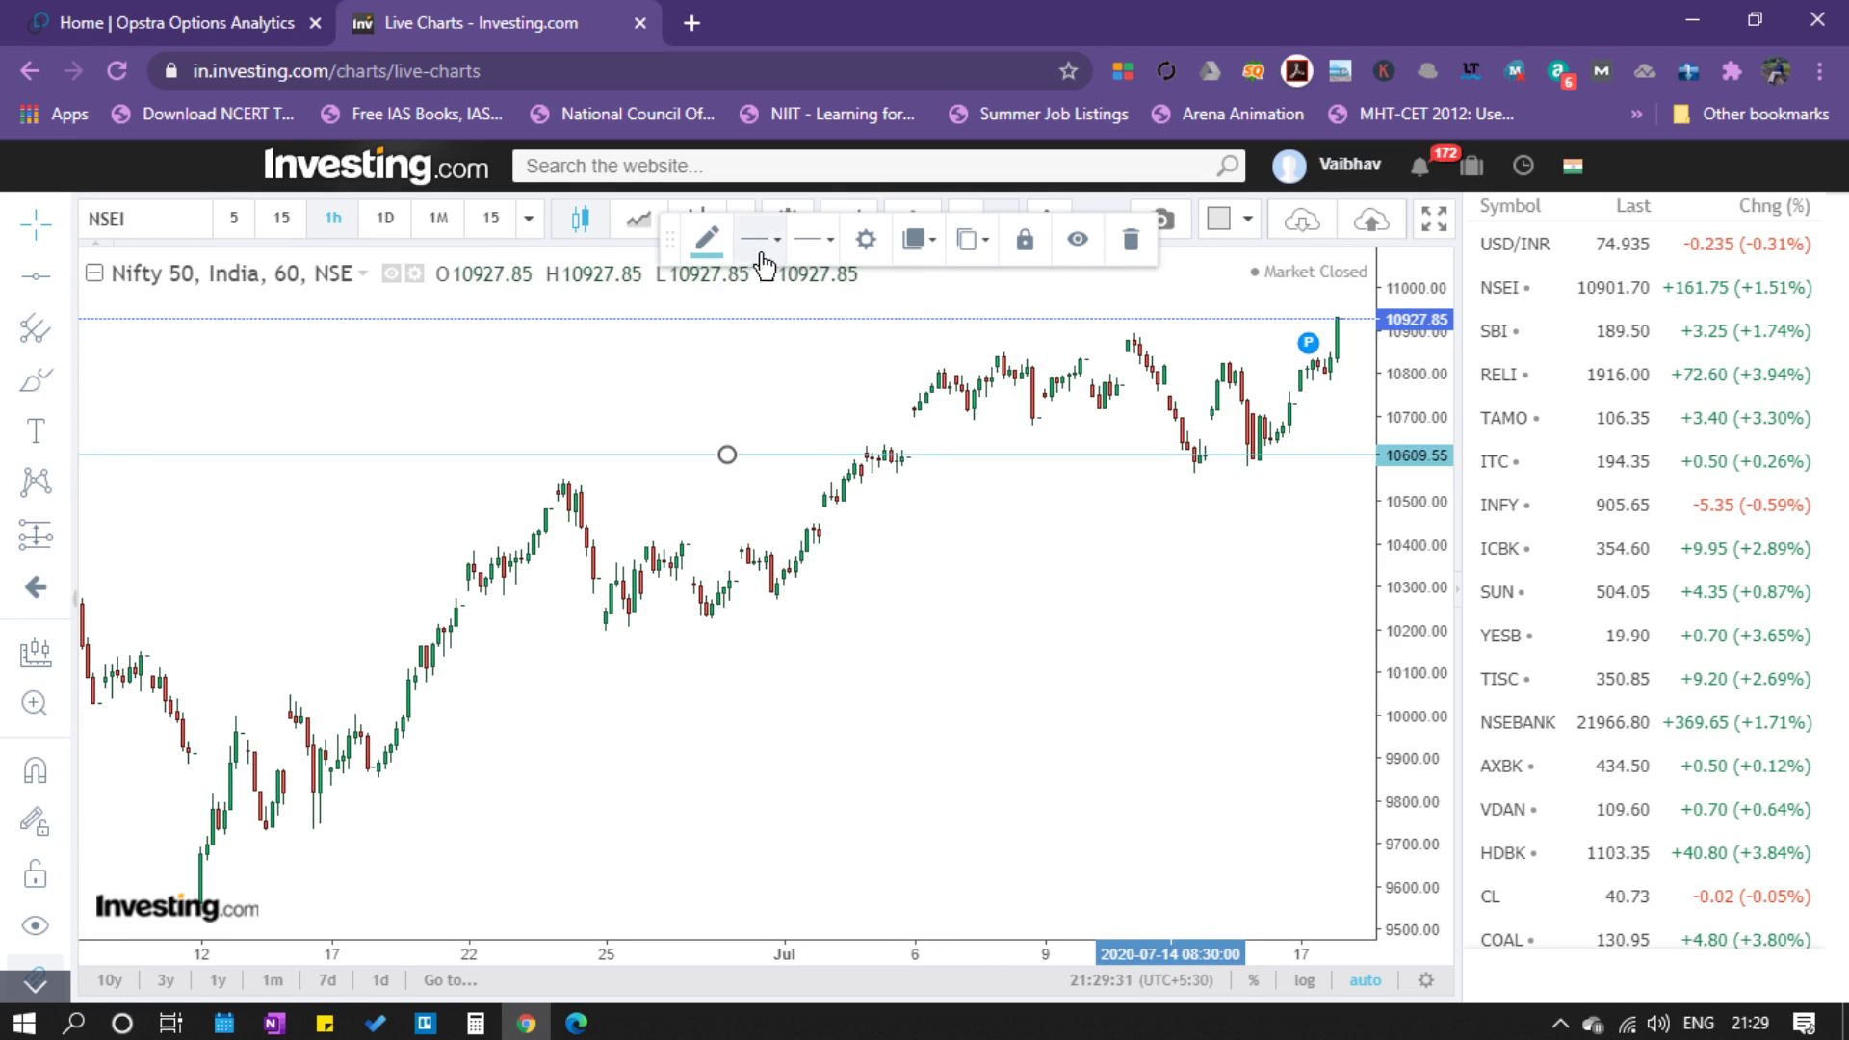
Set the horizontal line to the second-thickest width and deselect it.
mouse_move(754, 249)
click(868, 290)
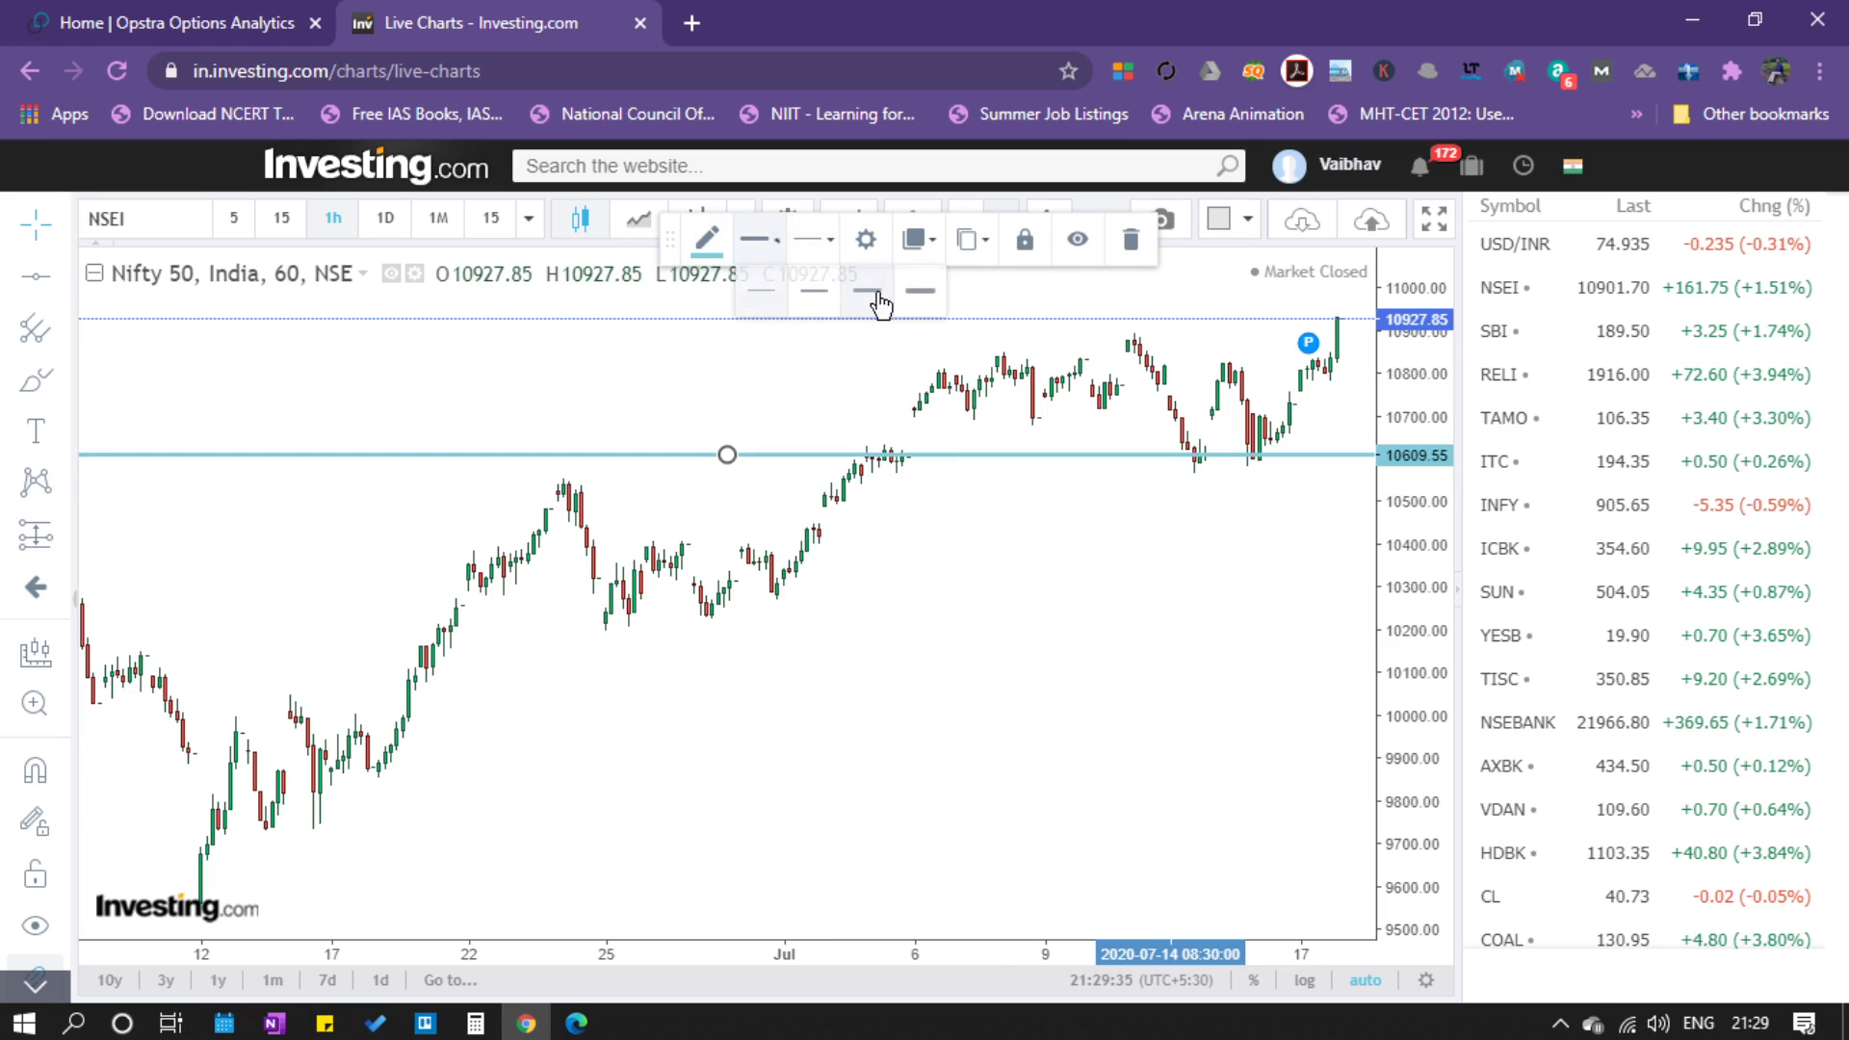
click(1226, 540)
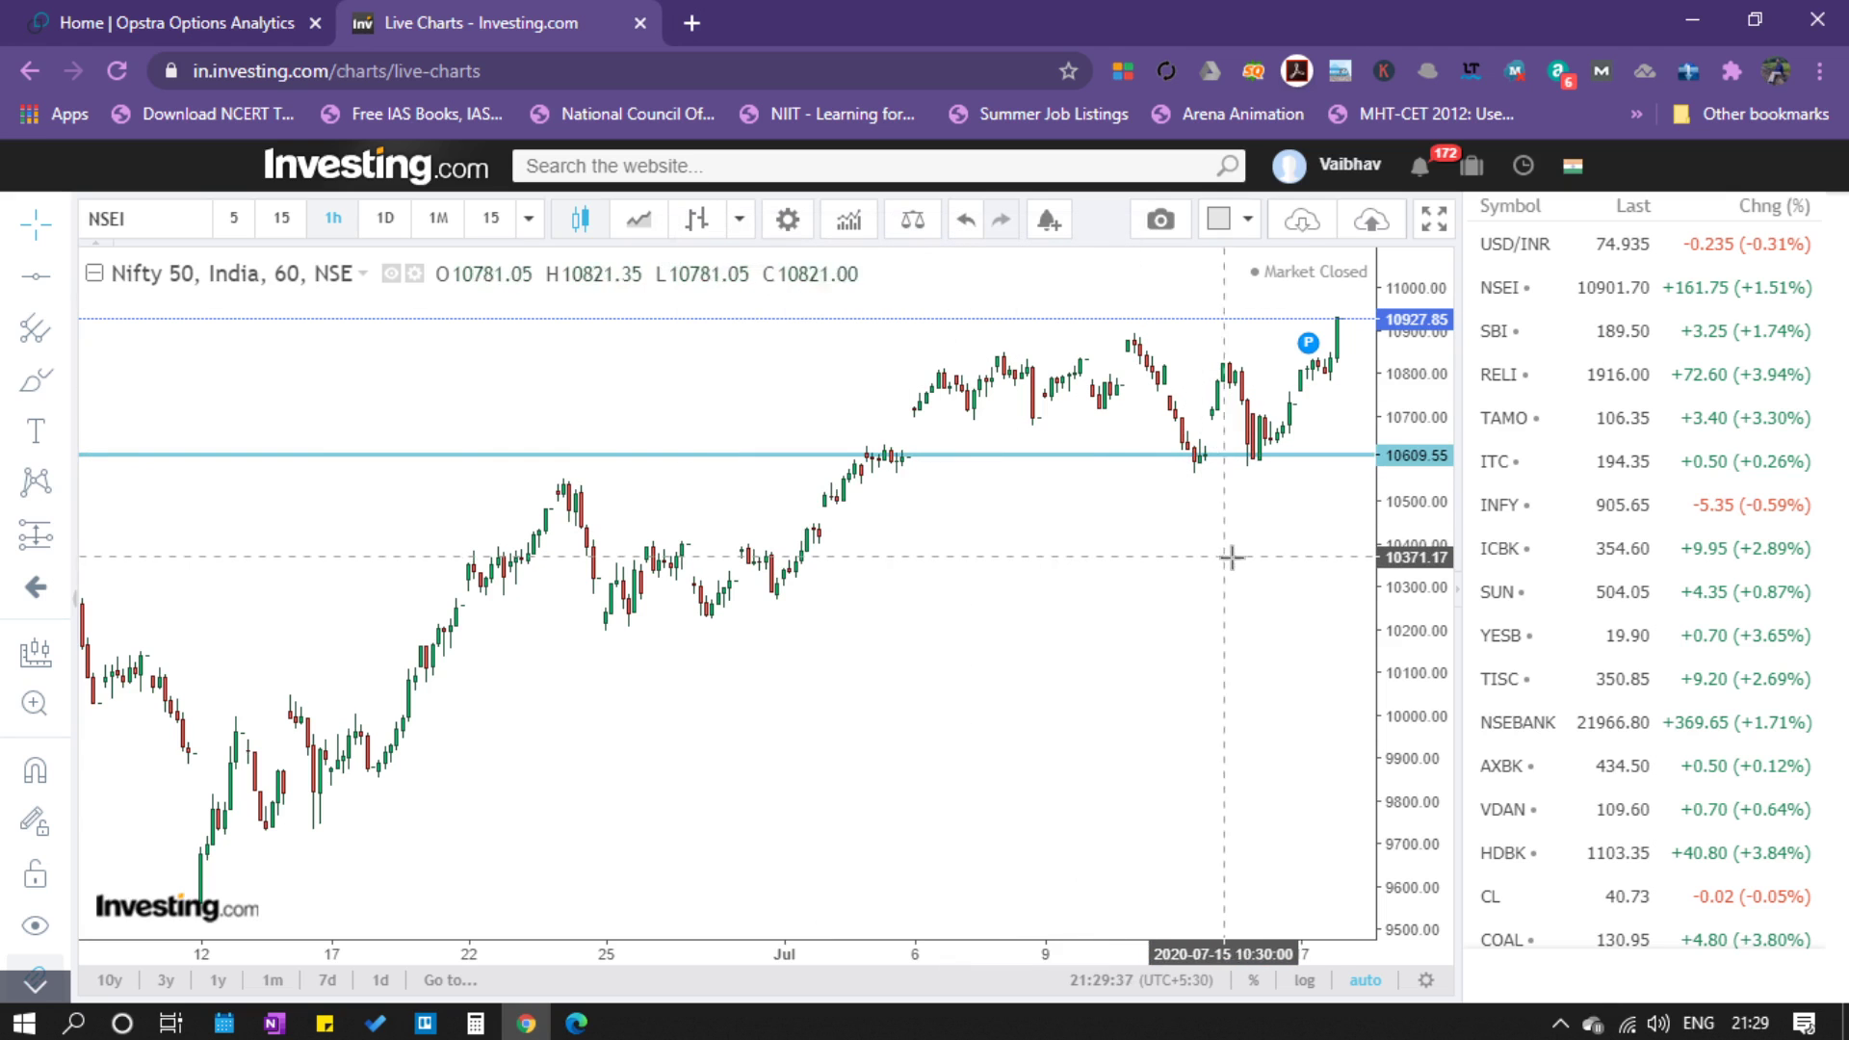
drag(1300, 532, 1065, 538)
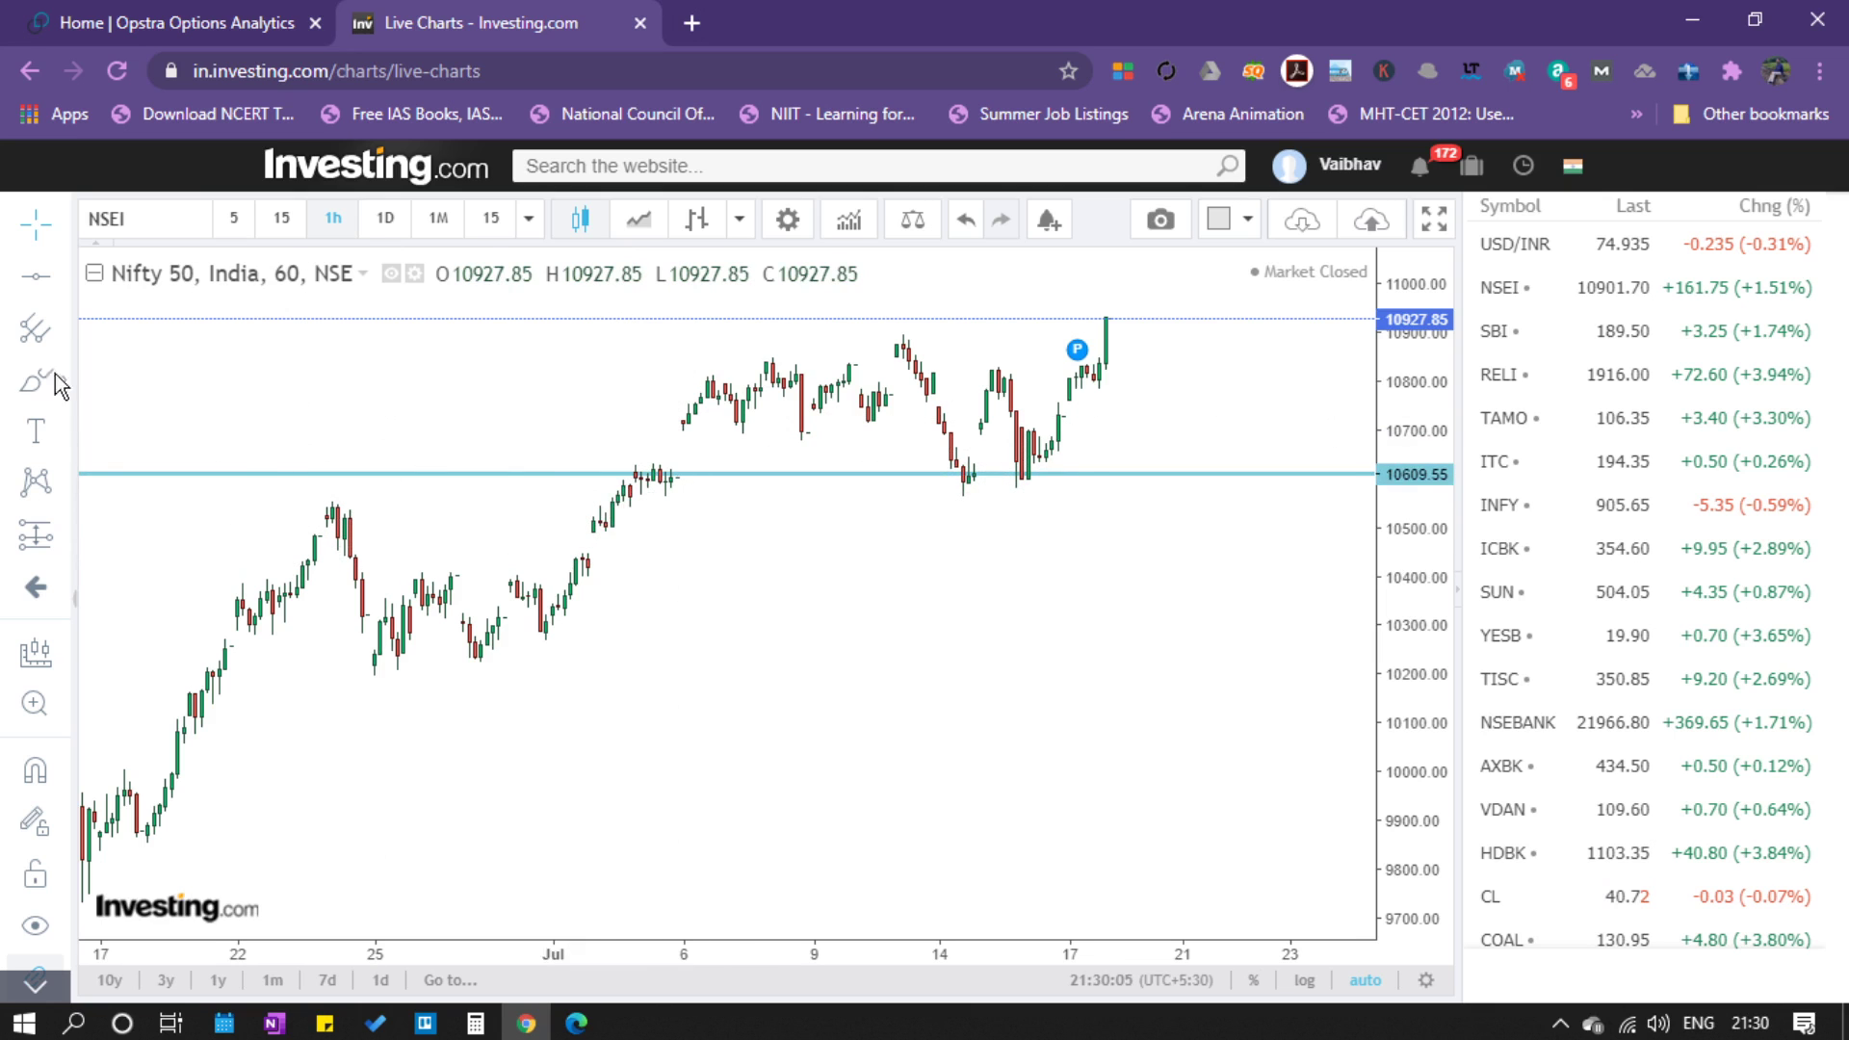
Launch Epic Pen and move its toolbar away from the candles, beside the chart's price axis.
click(24, 1023)
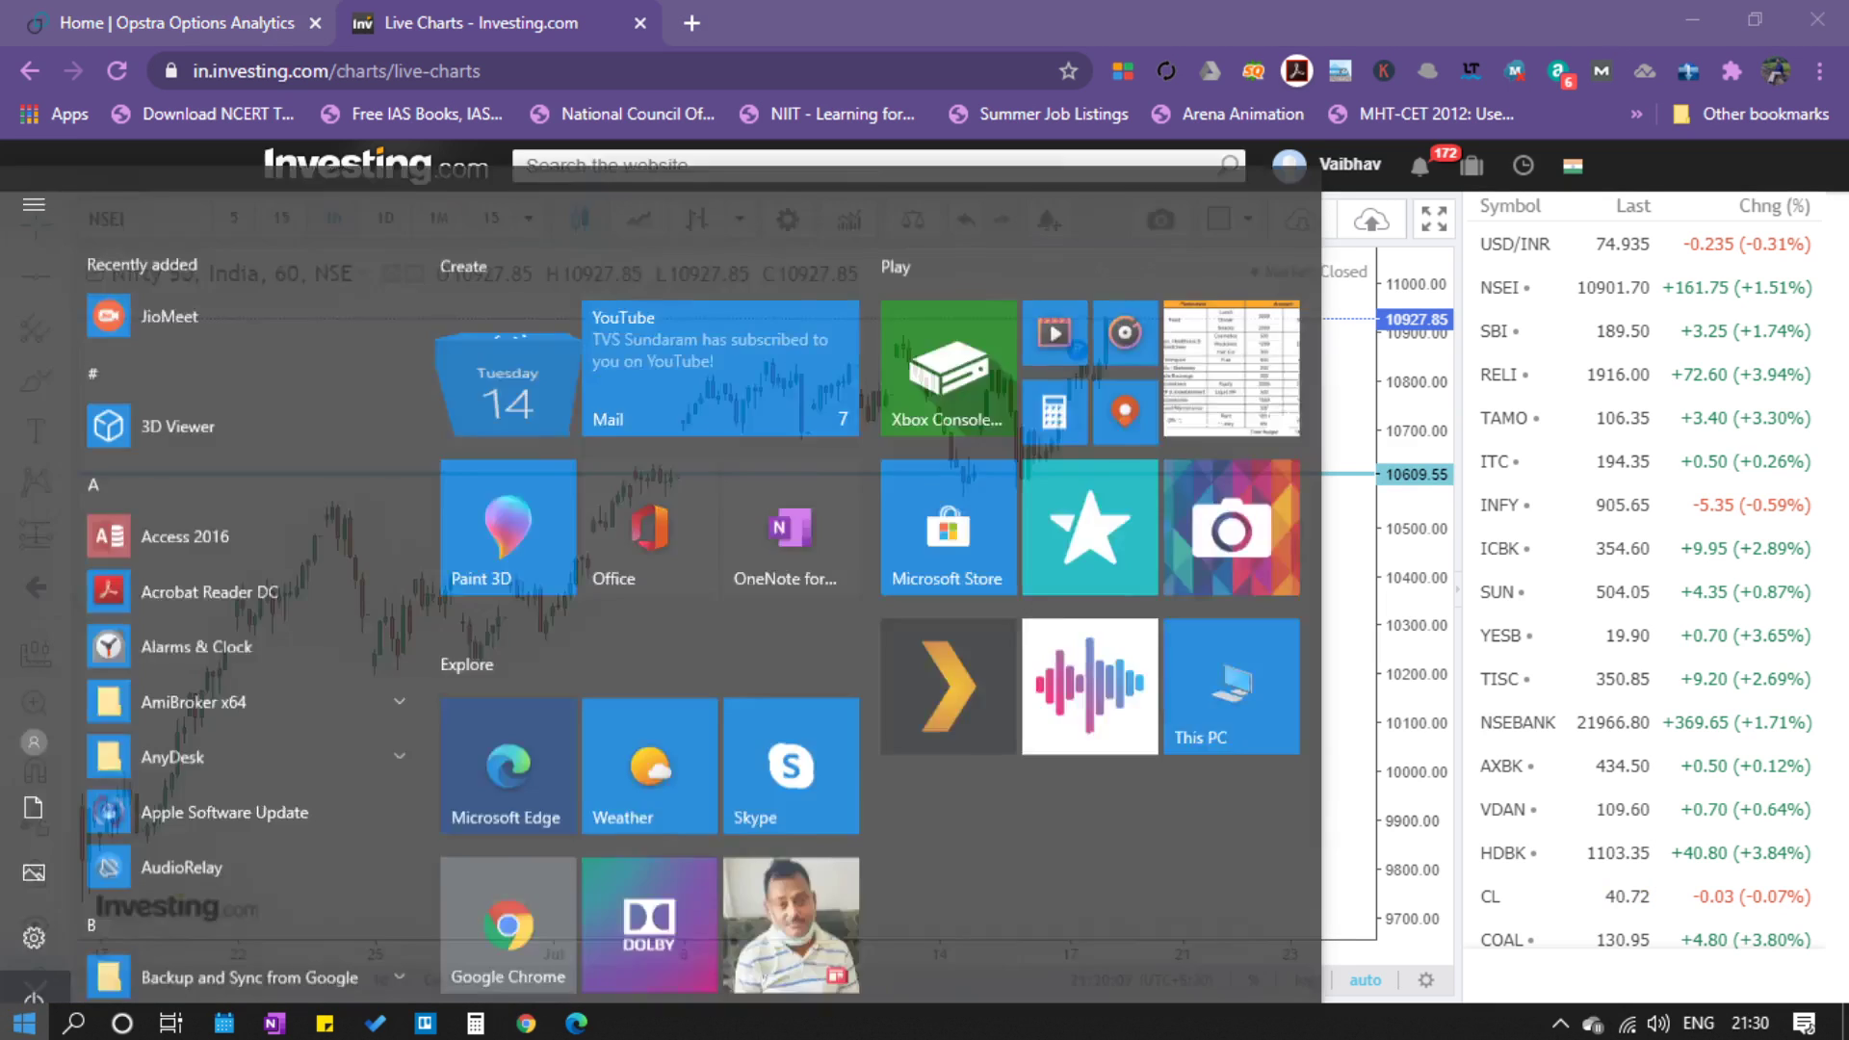
text(pen)
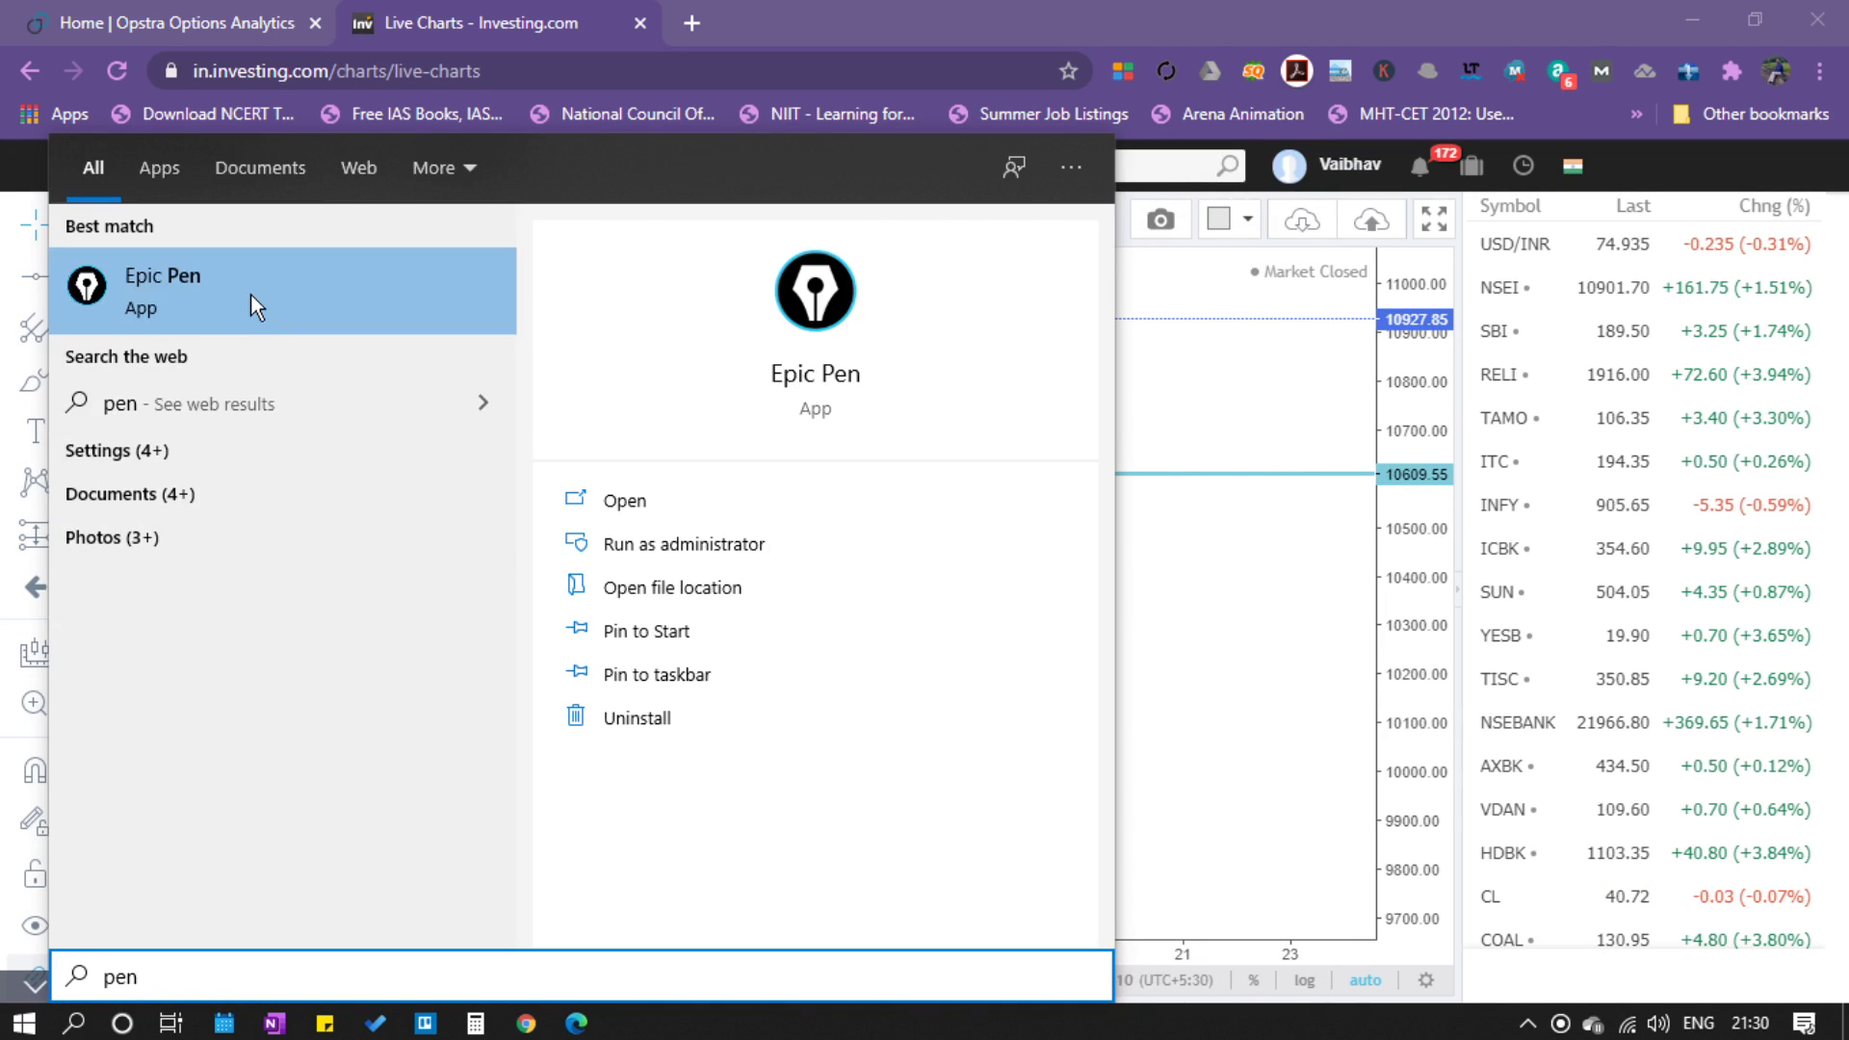
click(248, 299)
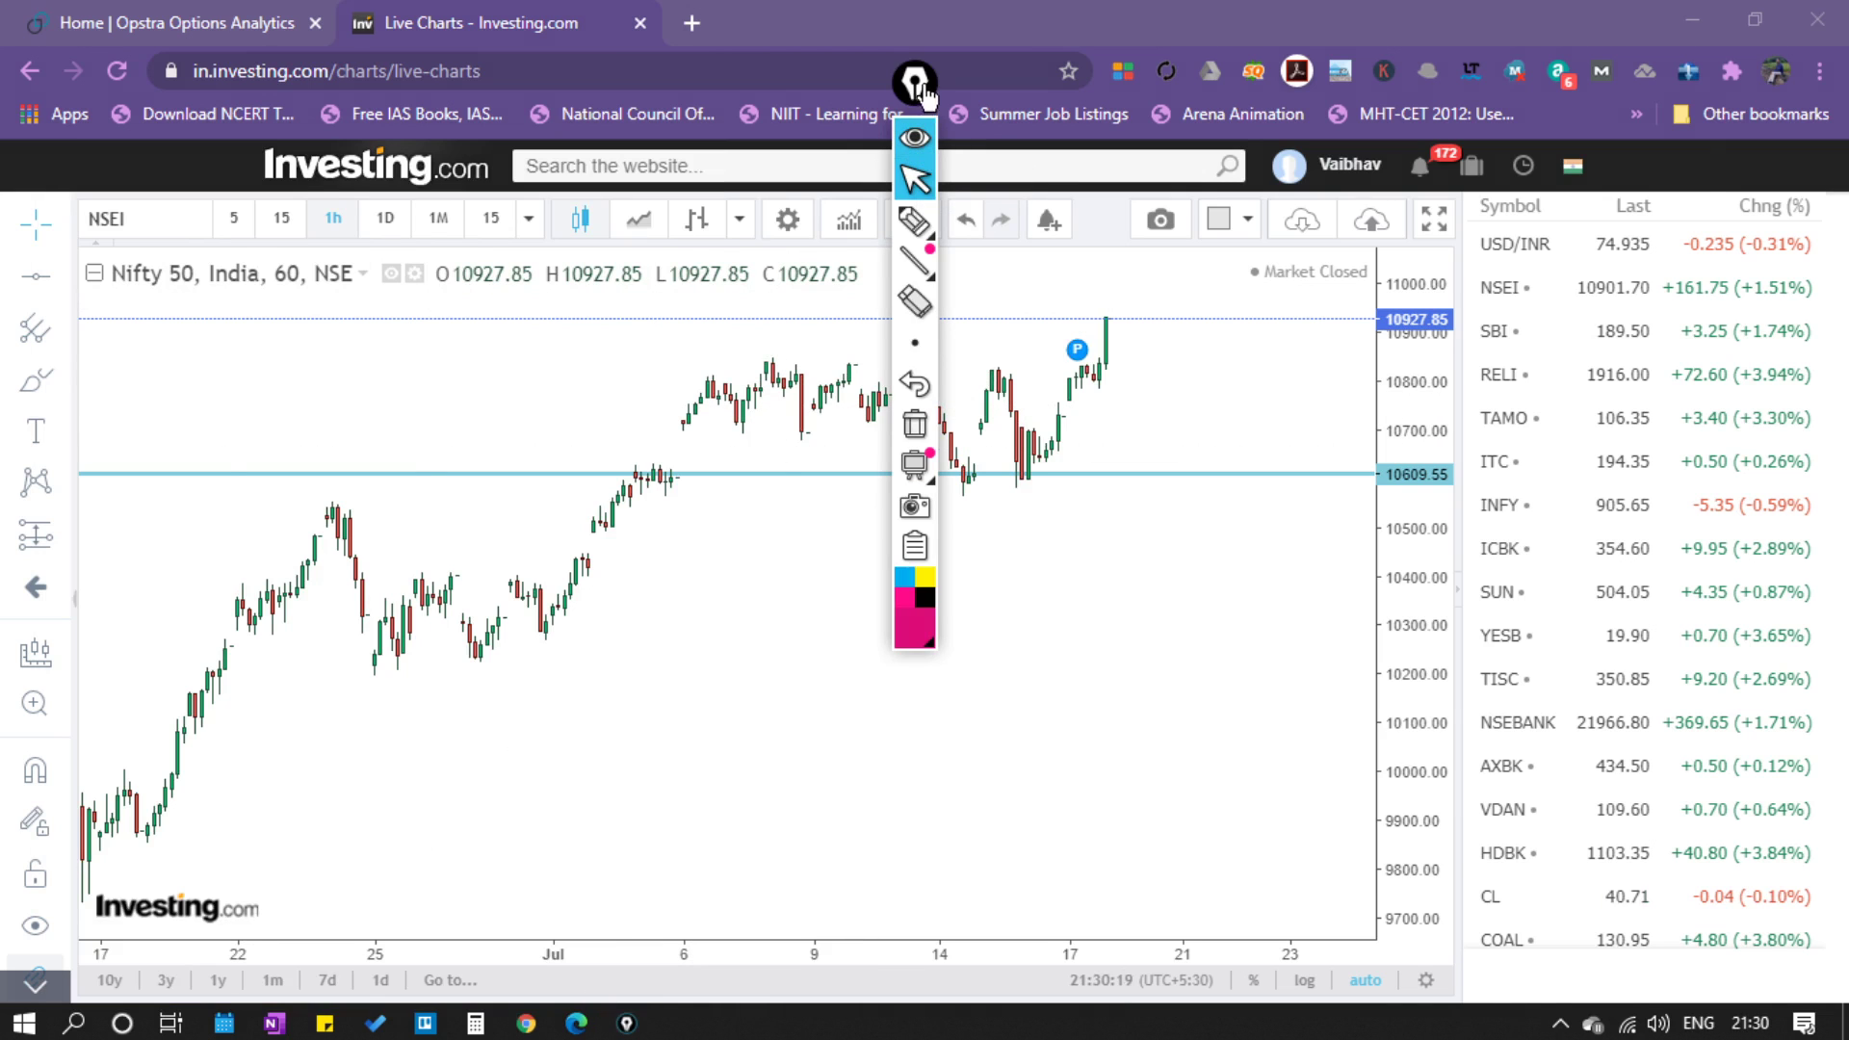
drag(914, 82, 1360, 387)
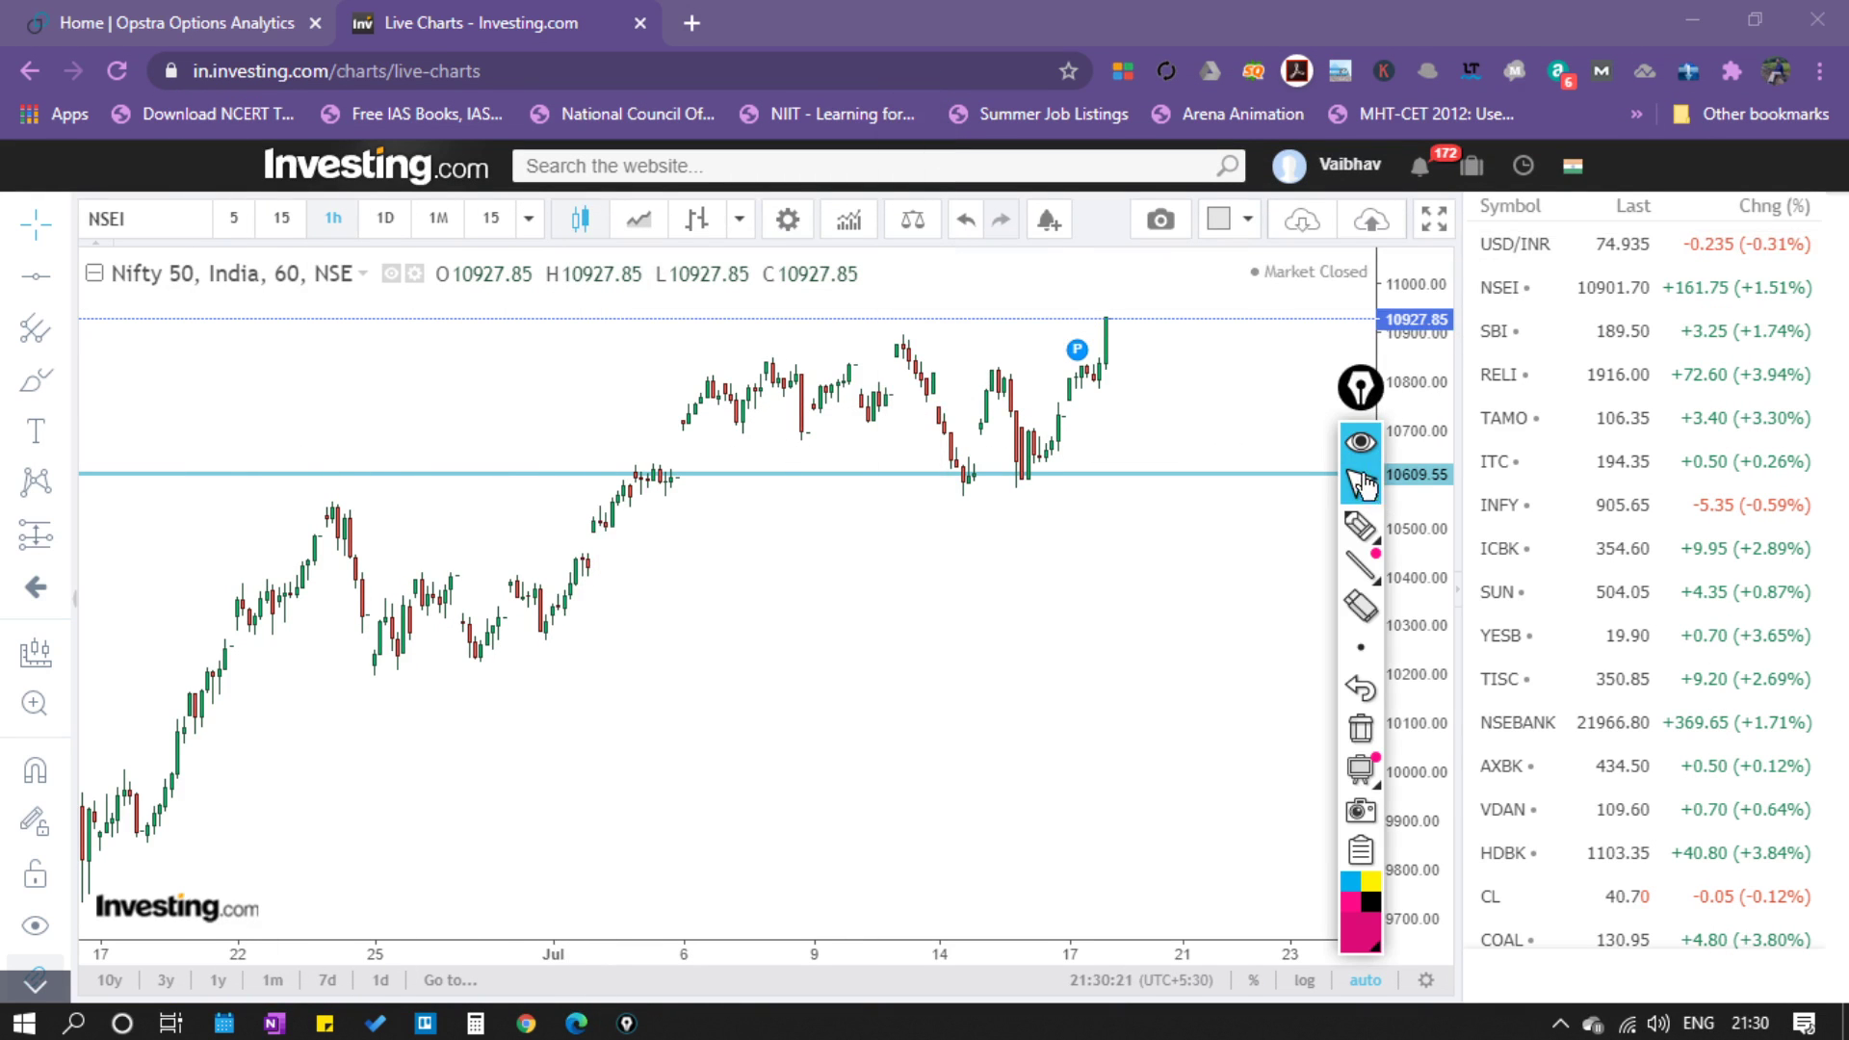
With the pink pen, circle the early-July candles and the mid-July lows where price meets the horizontal line.
click(1361, 523)
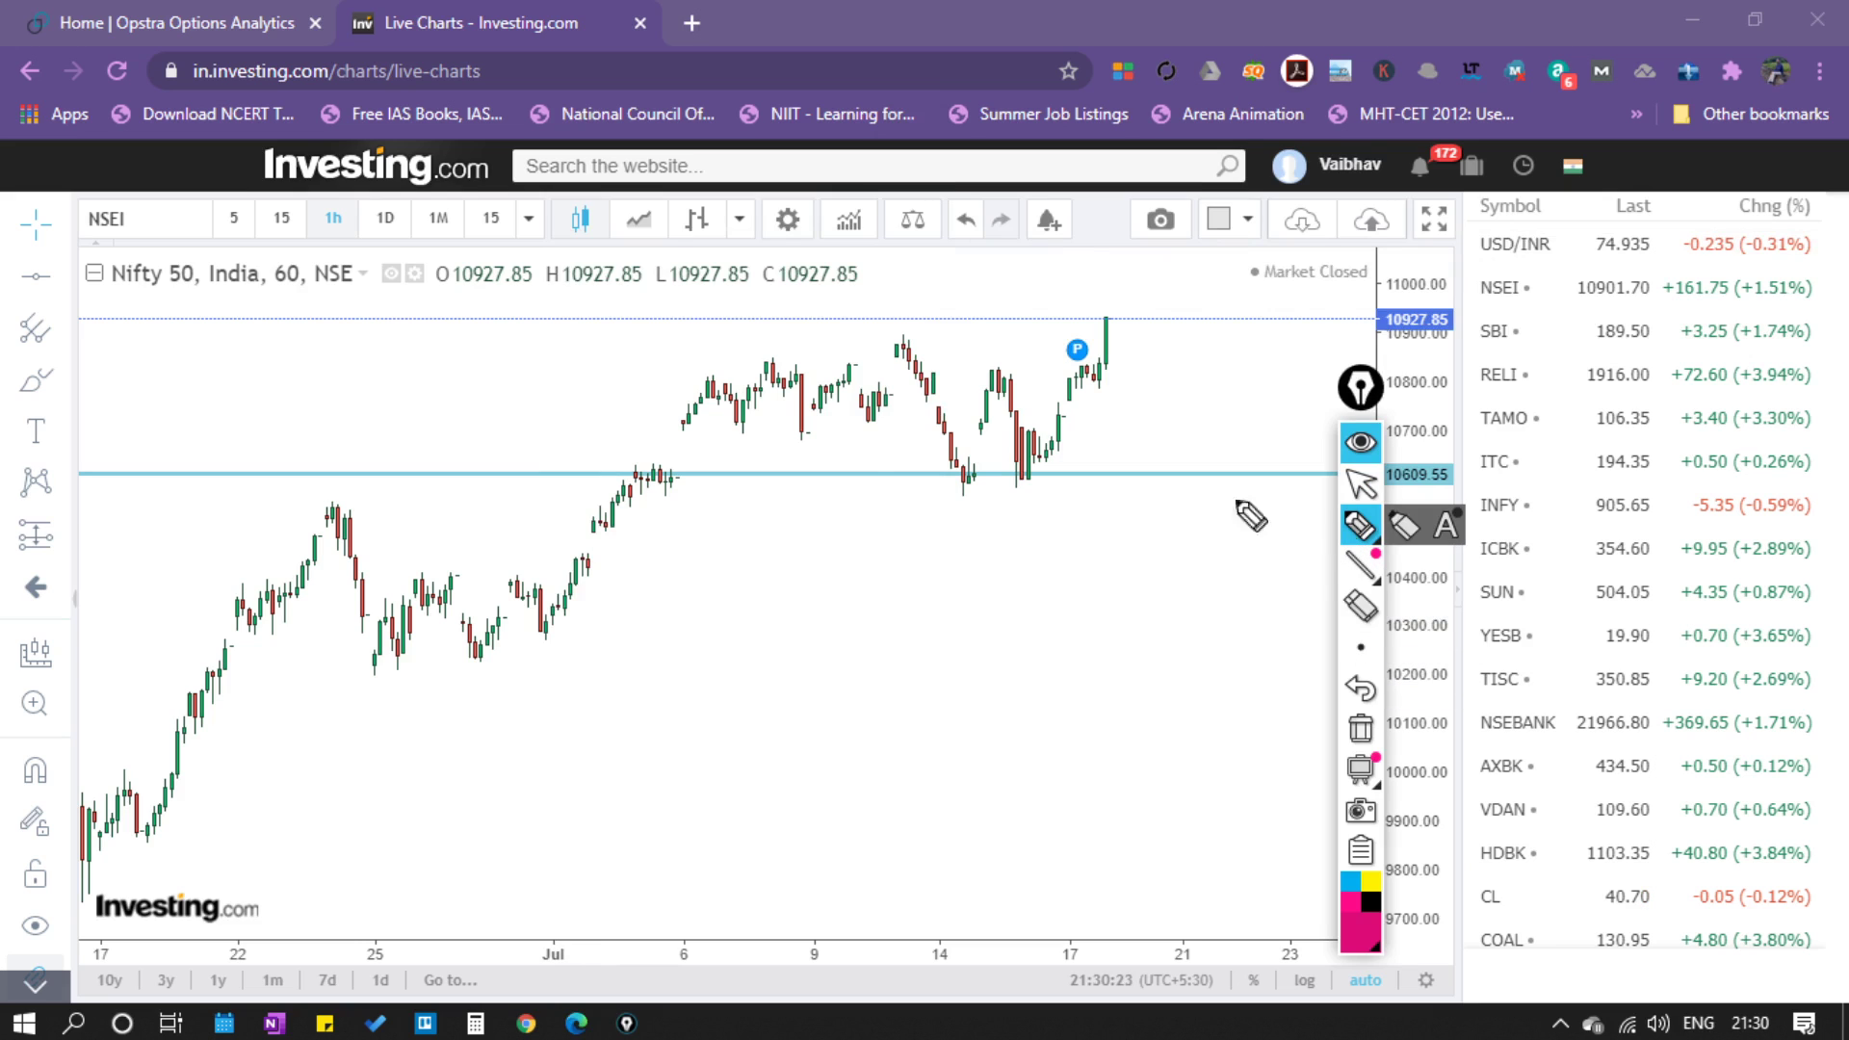
mouse_move(609, 464)
mouse_down()
mouse_move(686, 464)
mouse_move(655, 498)
mouse_move(604, 468)
mouse_up()
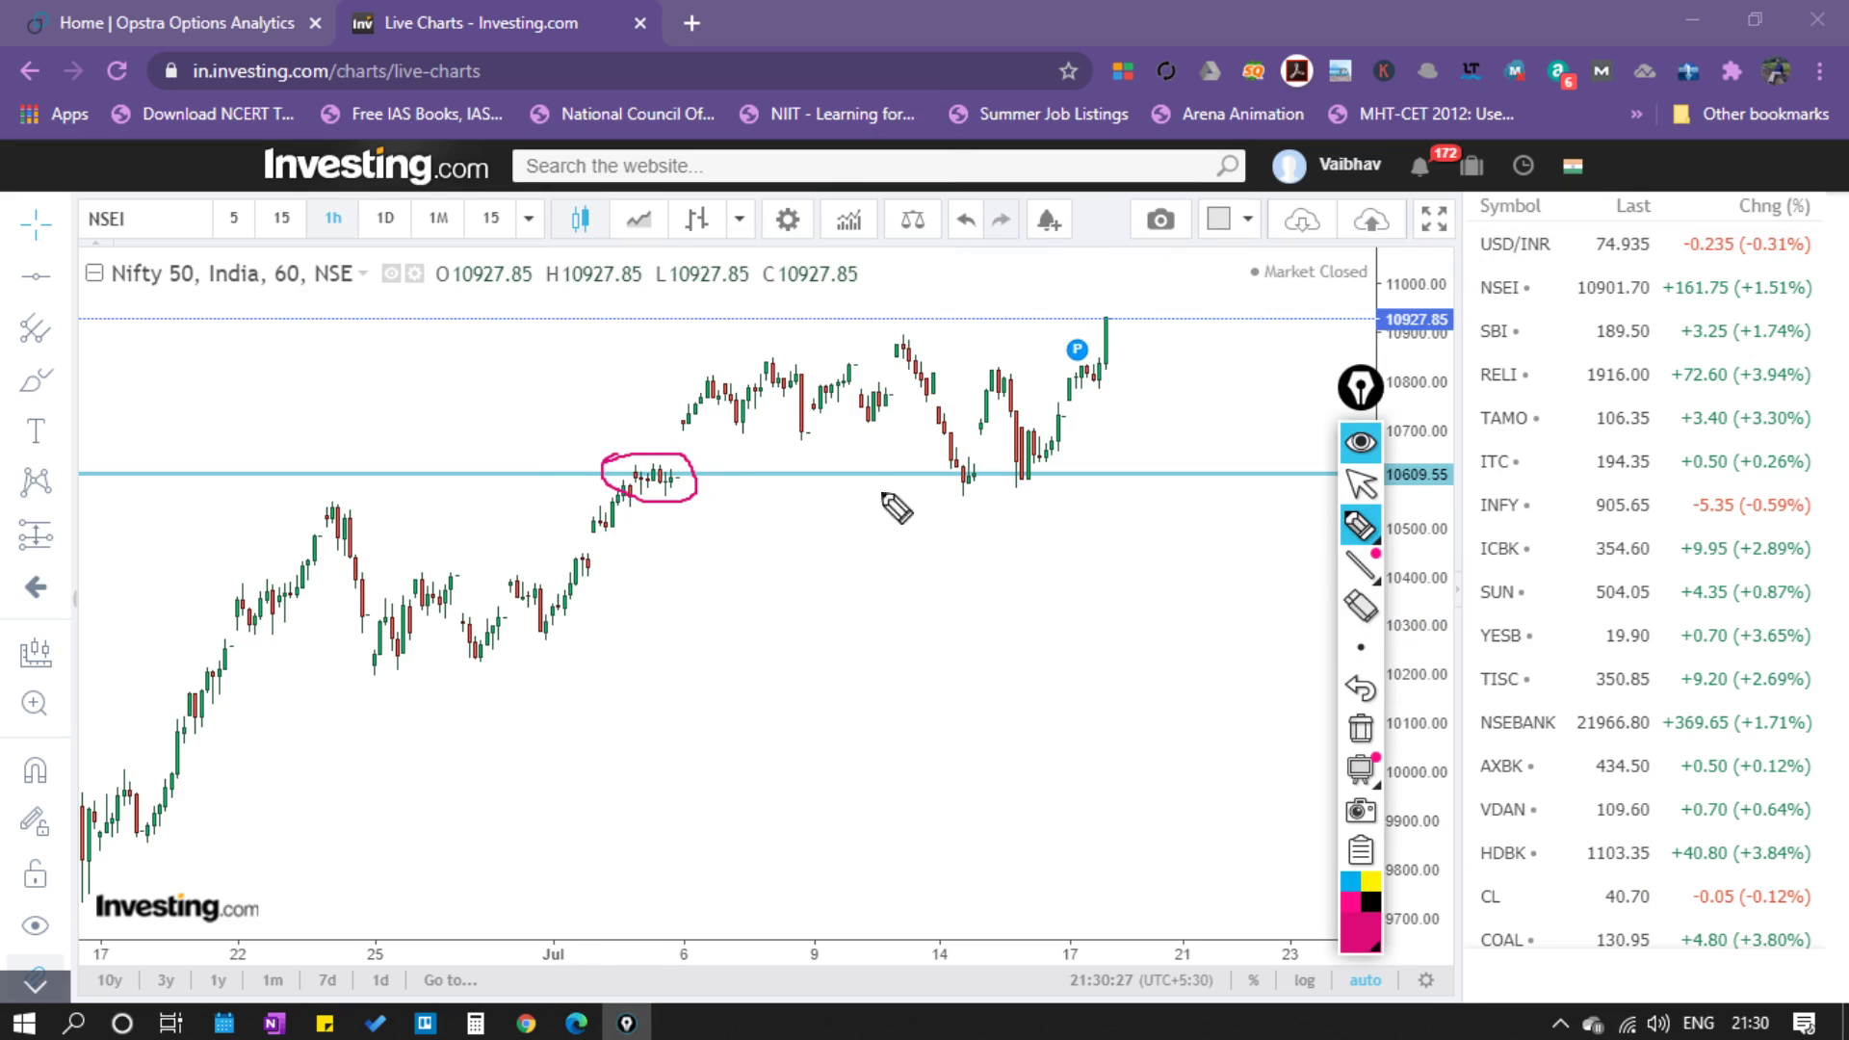
mouse_move(953, 463)
mouse_down()
mouse_move(1064, 472)
mouse_move(992, 496)
mouse_move(948, 463)
mouse_up()
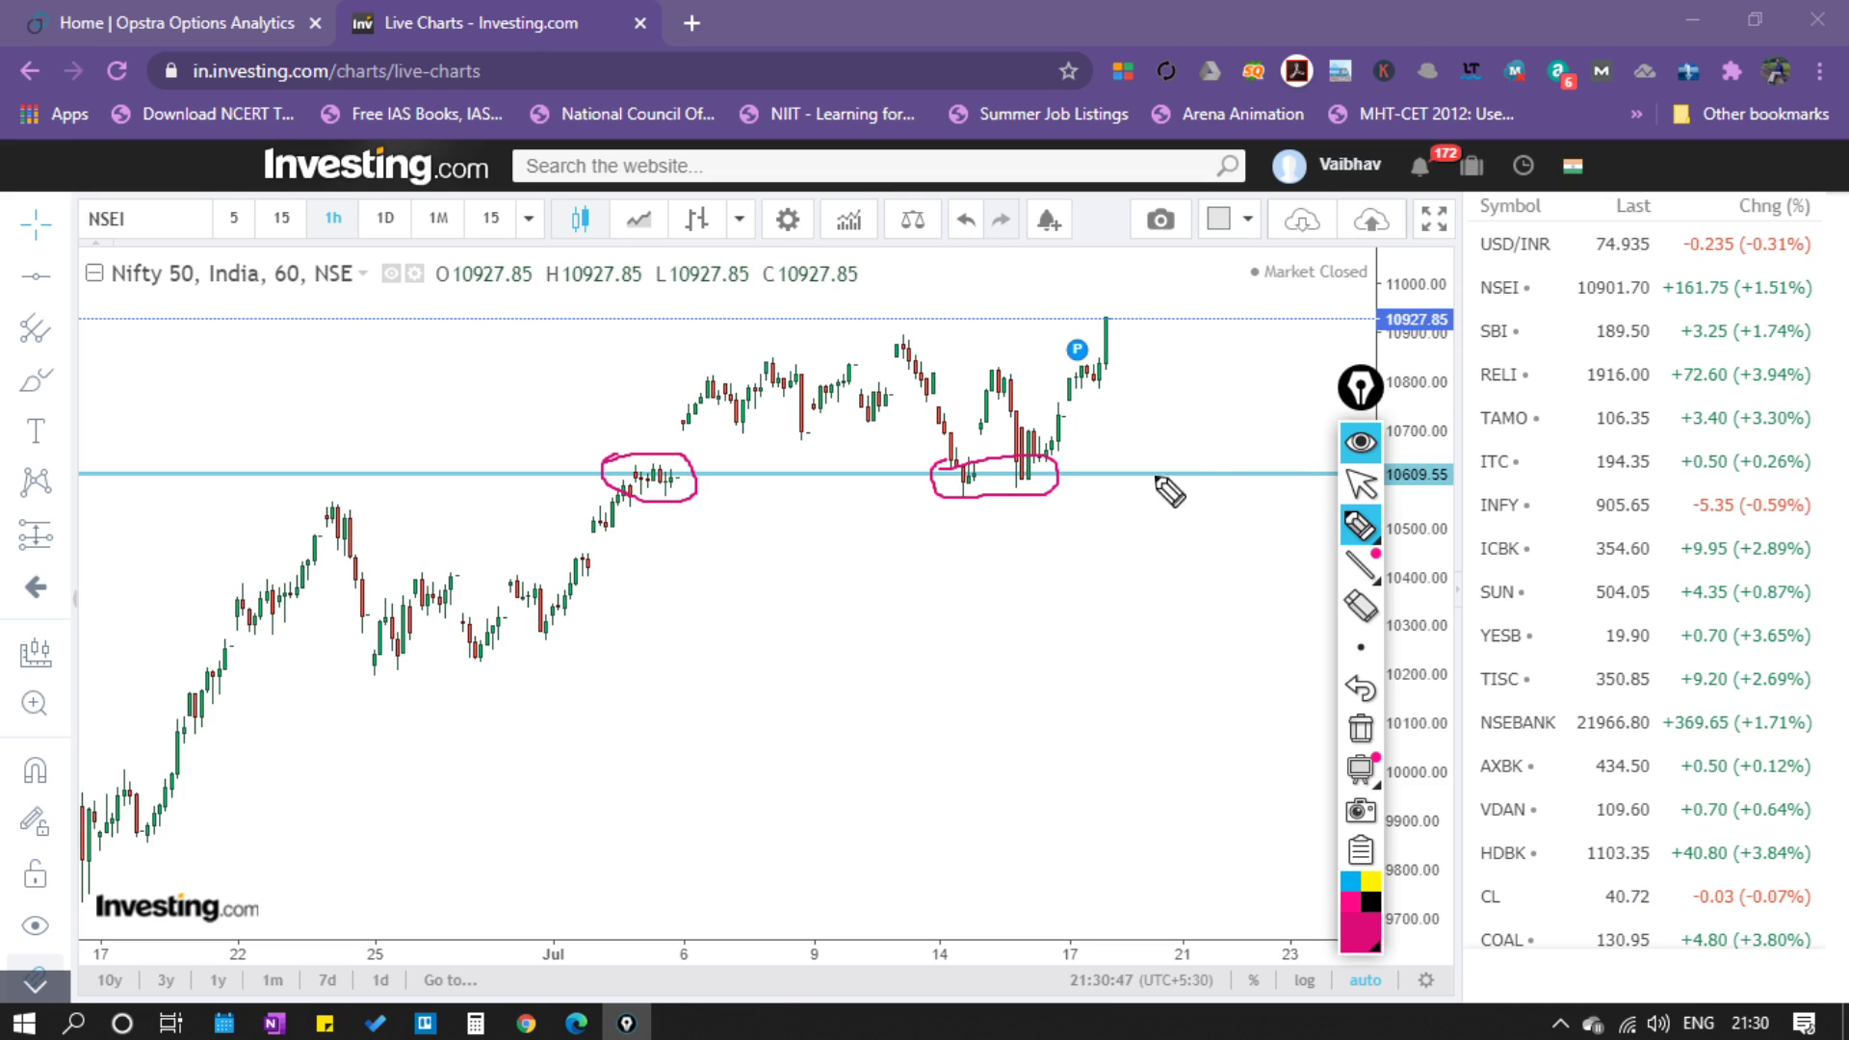
Erase both pen circles from the chart, then collapse the Epic Pen toolbar and move it clear of the line.
click(1360, 605)
click(1050, 493)
click(678, 474)
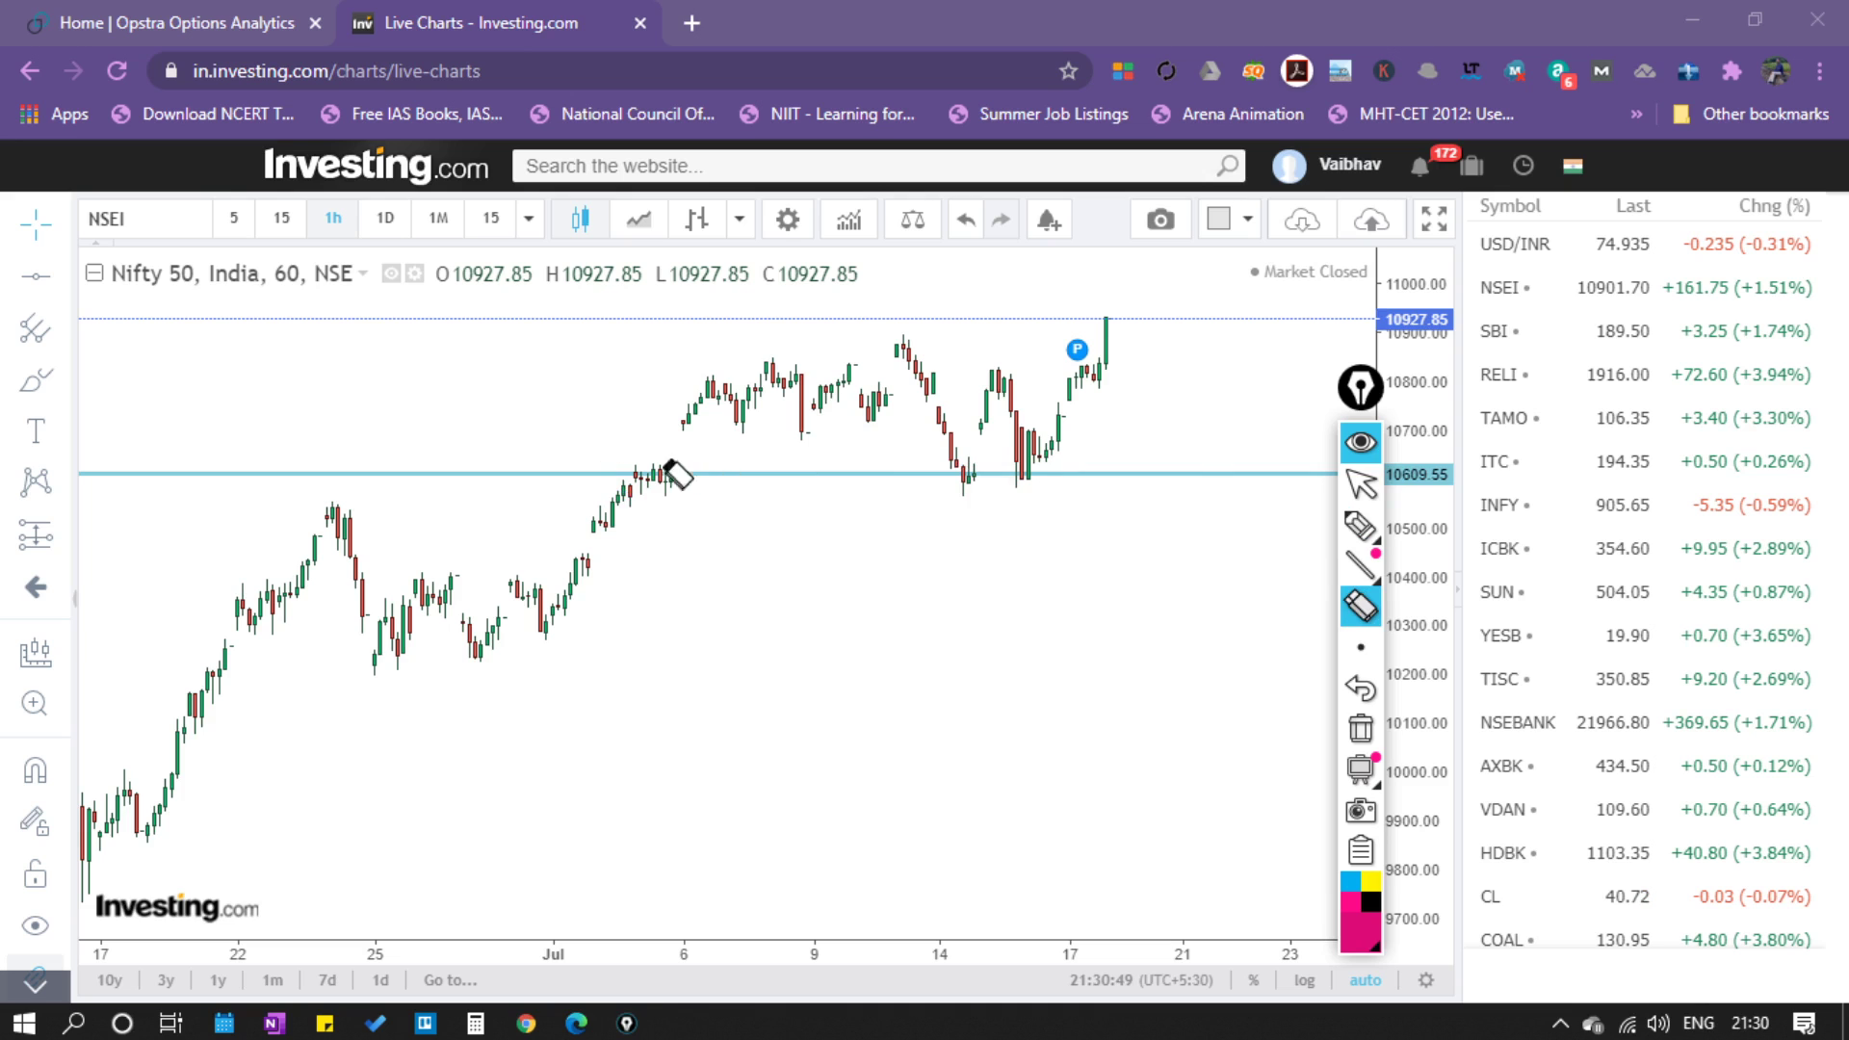
click(1360, 443)
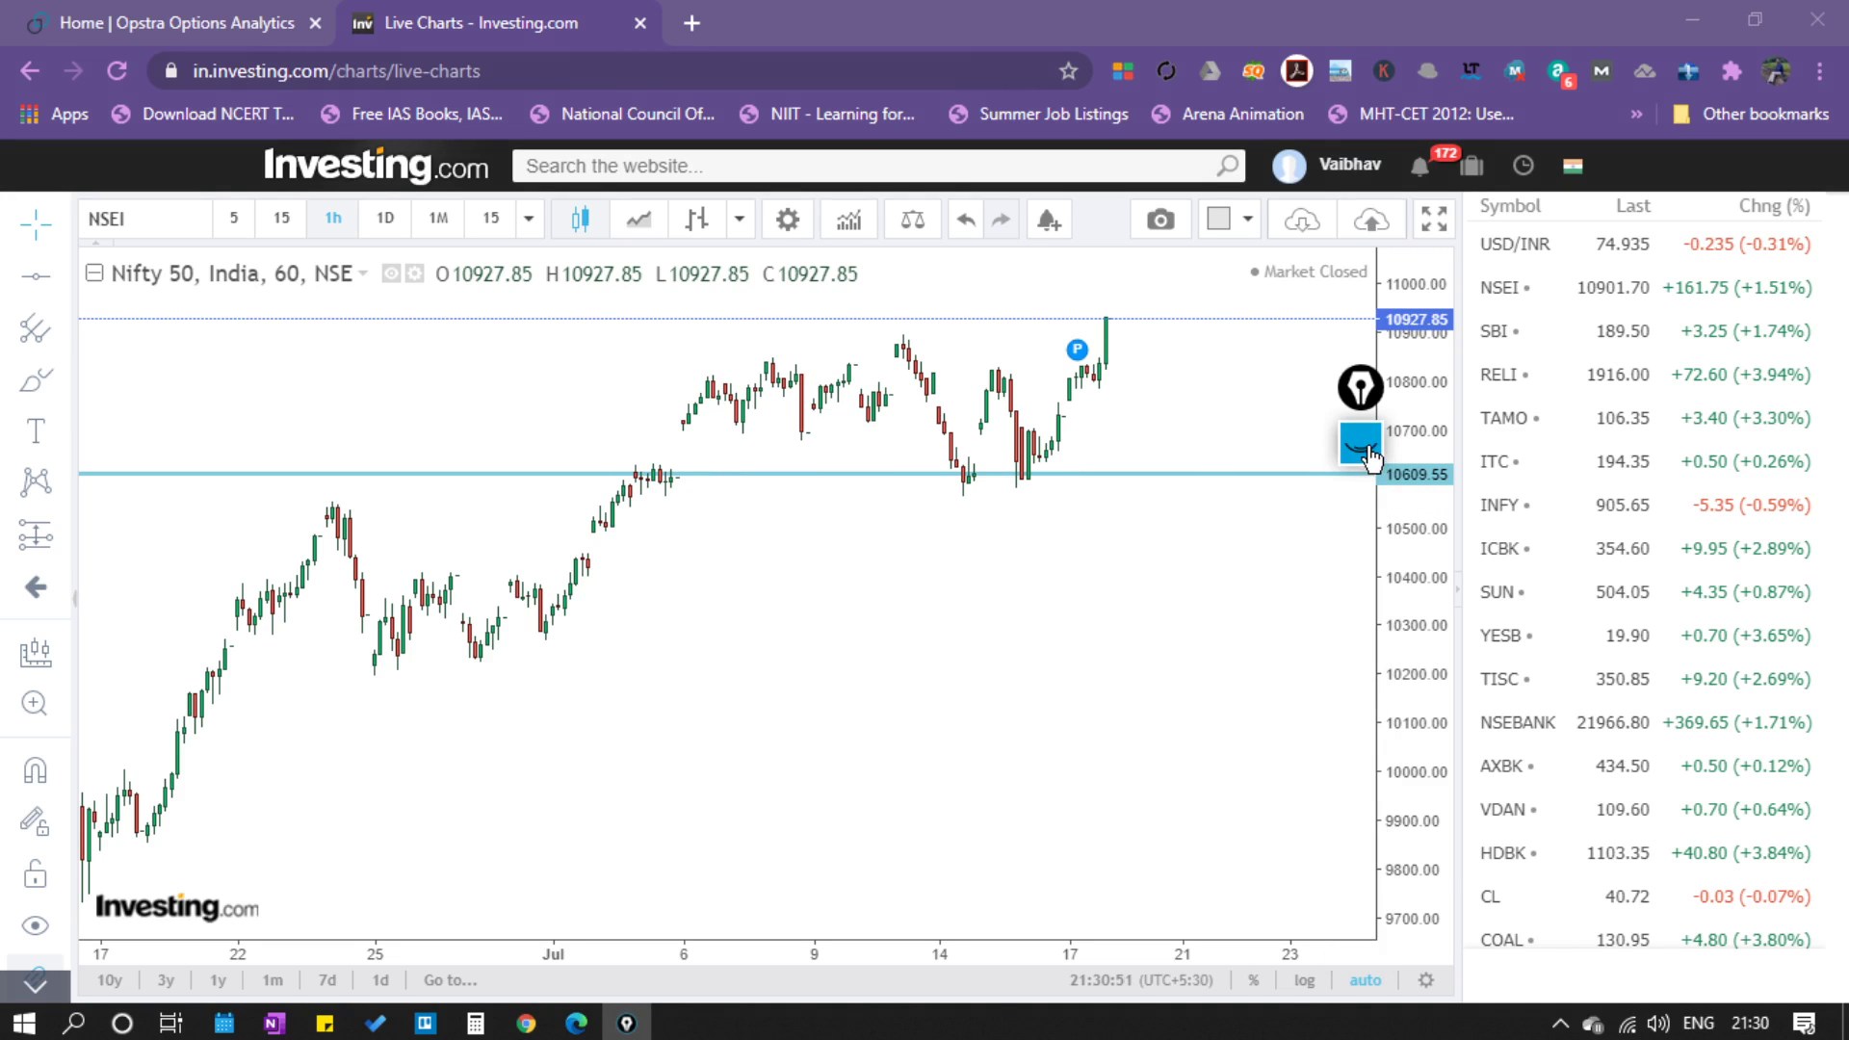
mouse_move(1370, 462)
mouse_down()
mouse_move(1203, 706)
mouse_move(1350, 778)
mouse_up()
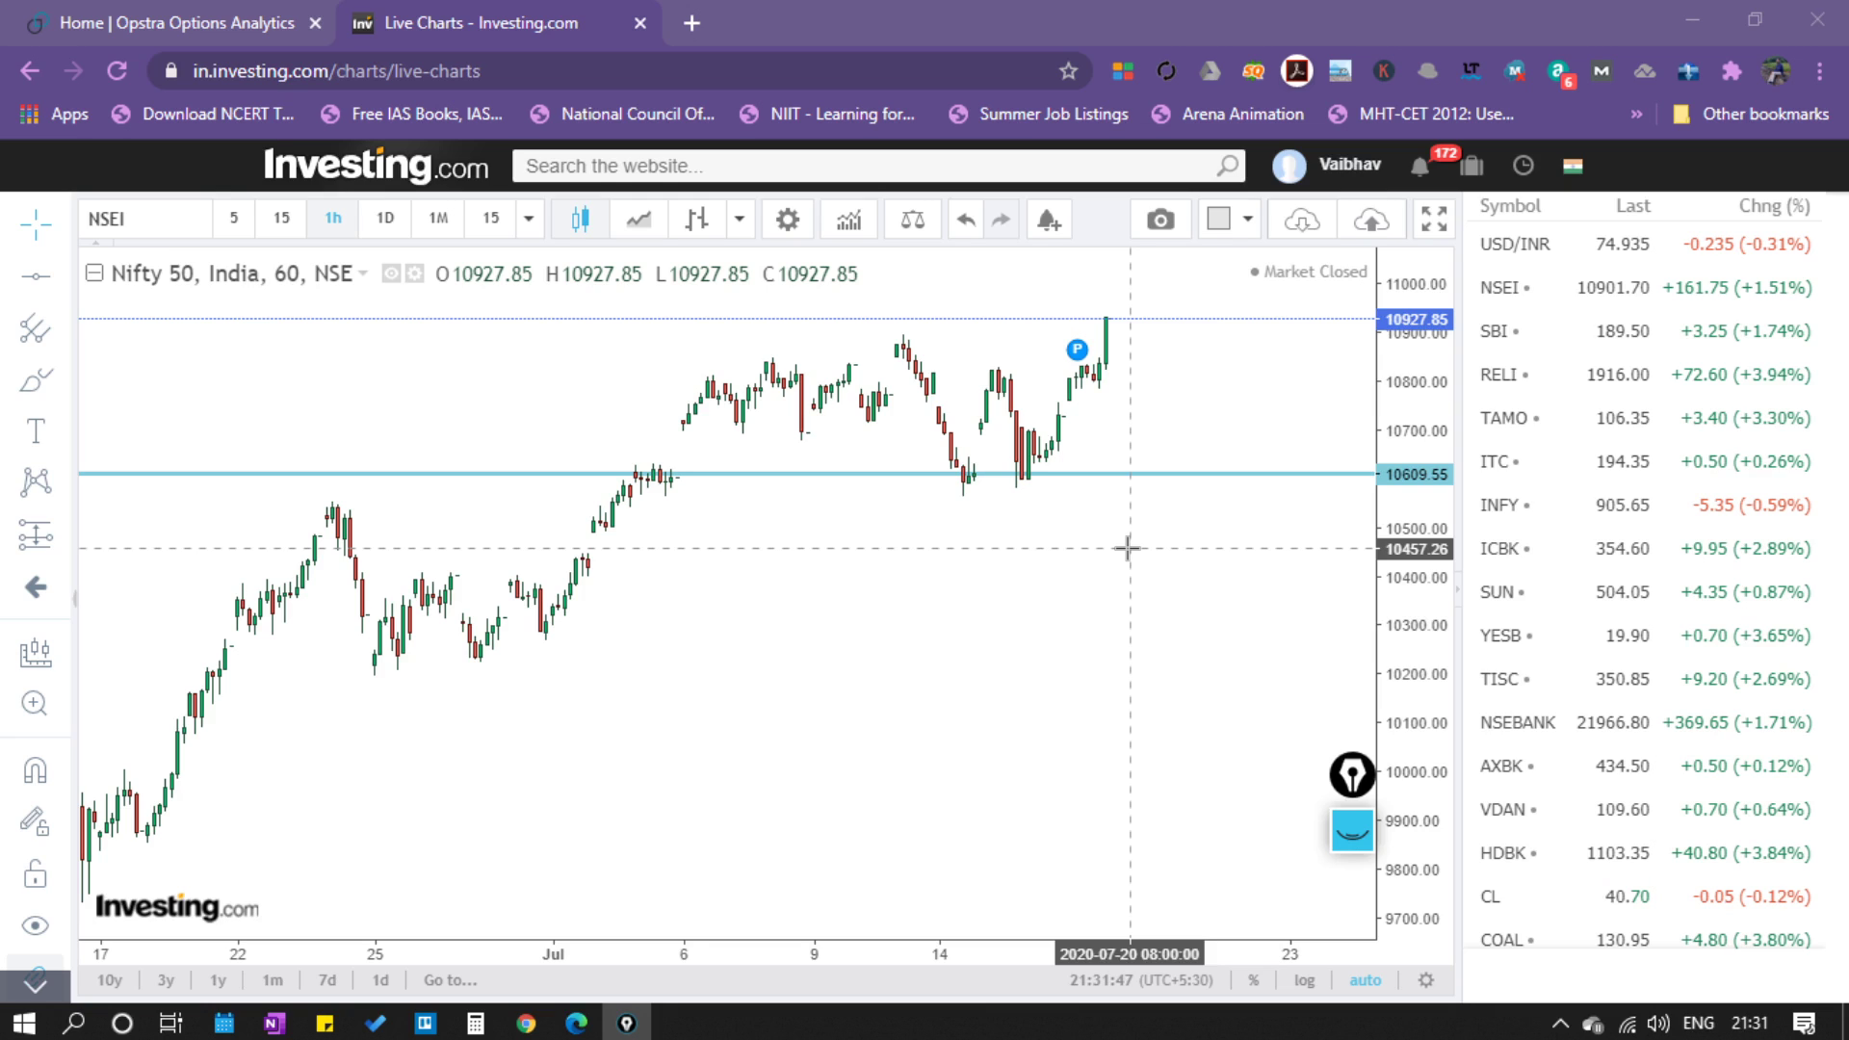
click(1086, 479)
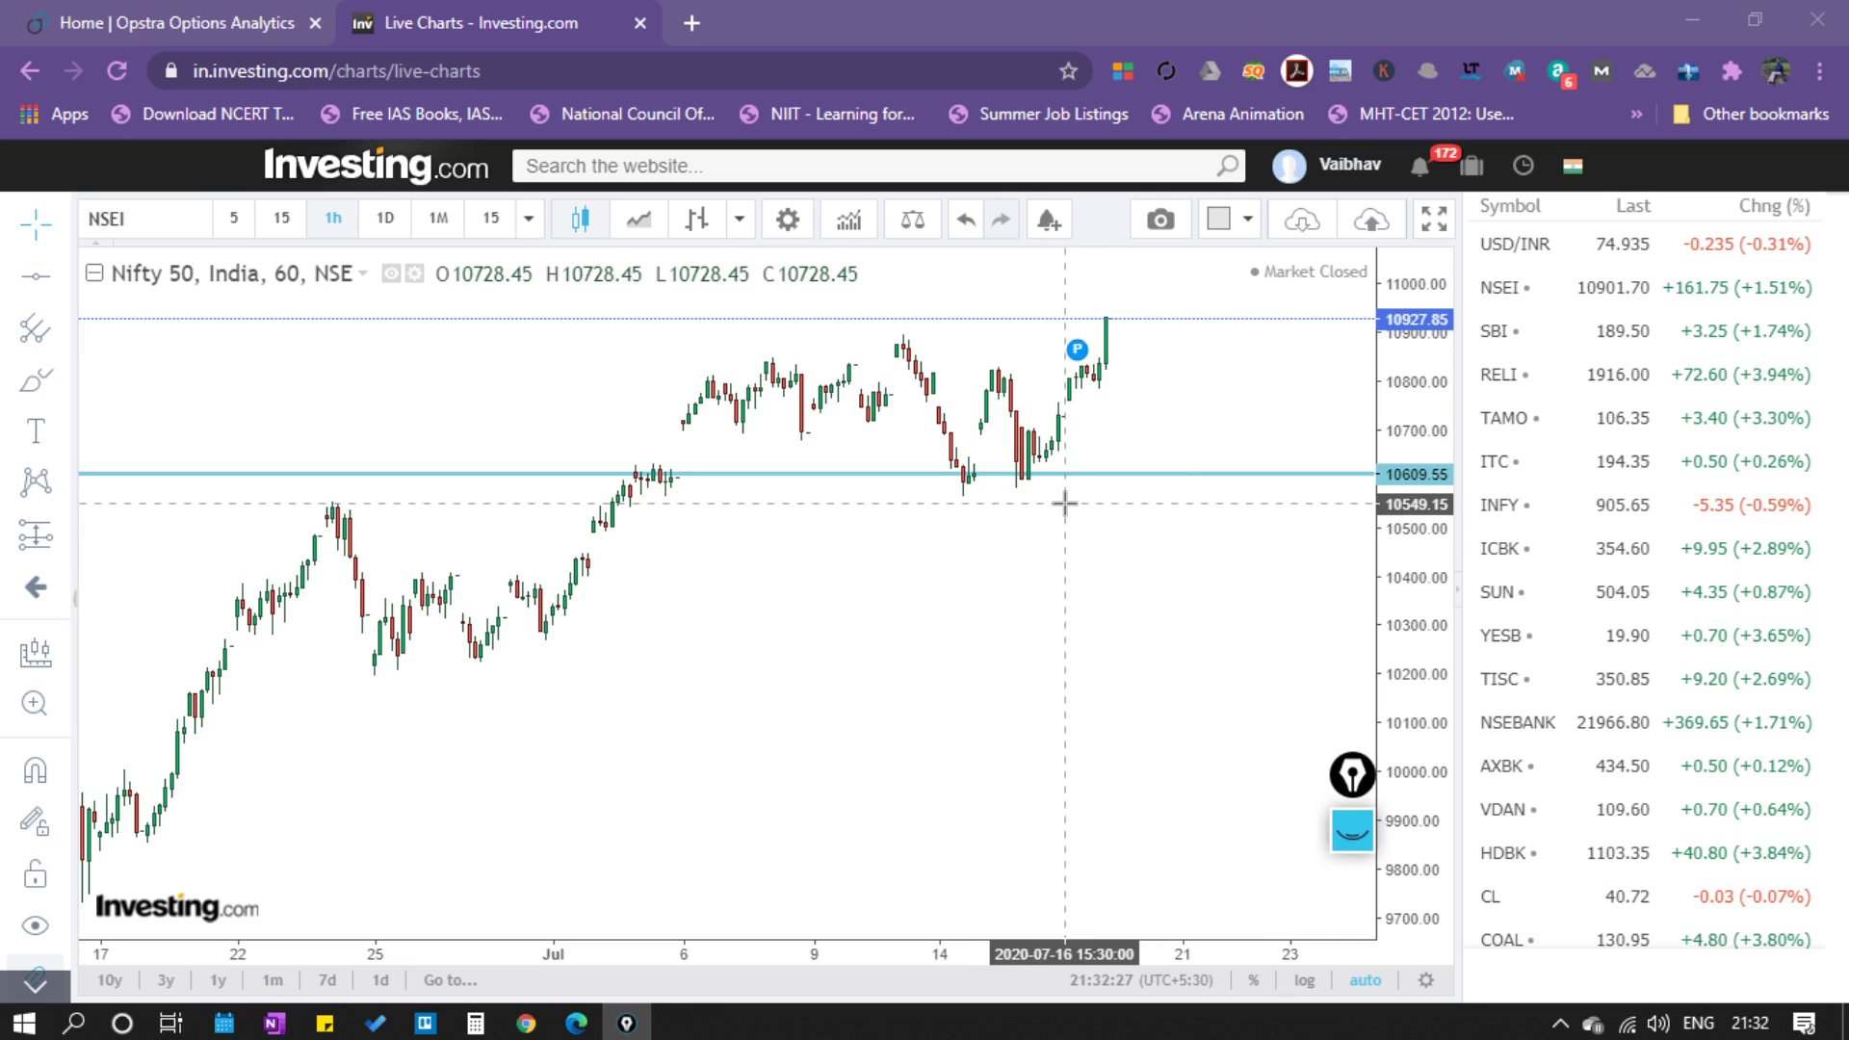
Switch to Opstra Options Analytics, move the pen widget aside and open the Strategy Builder for NIFTY.
click(170, 24)
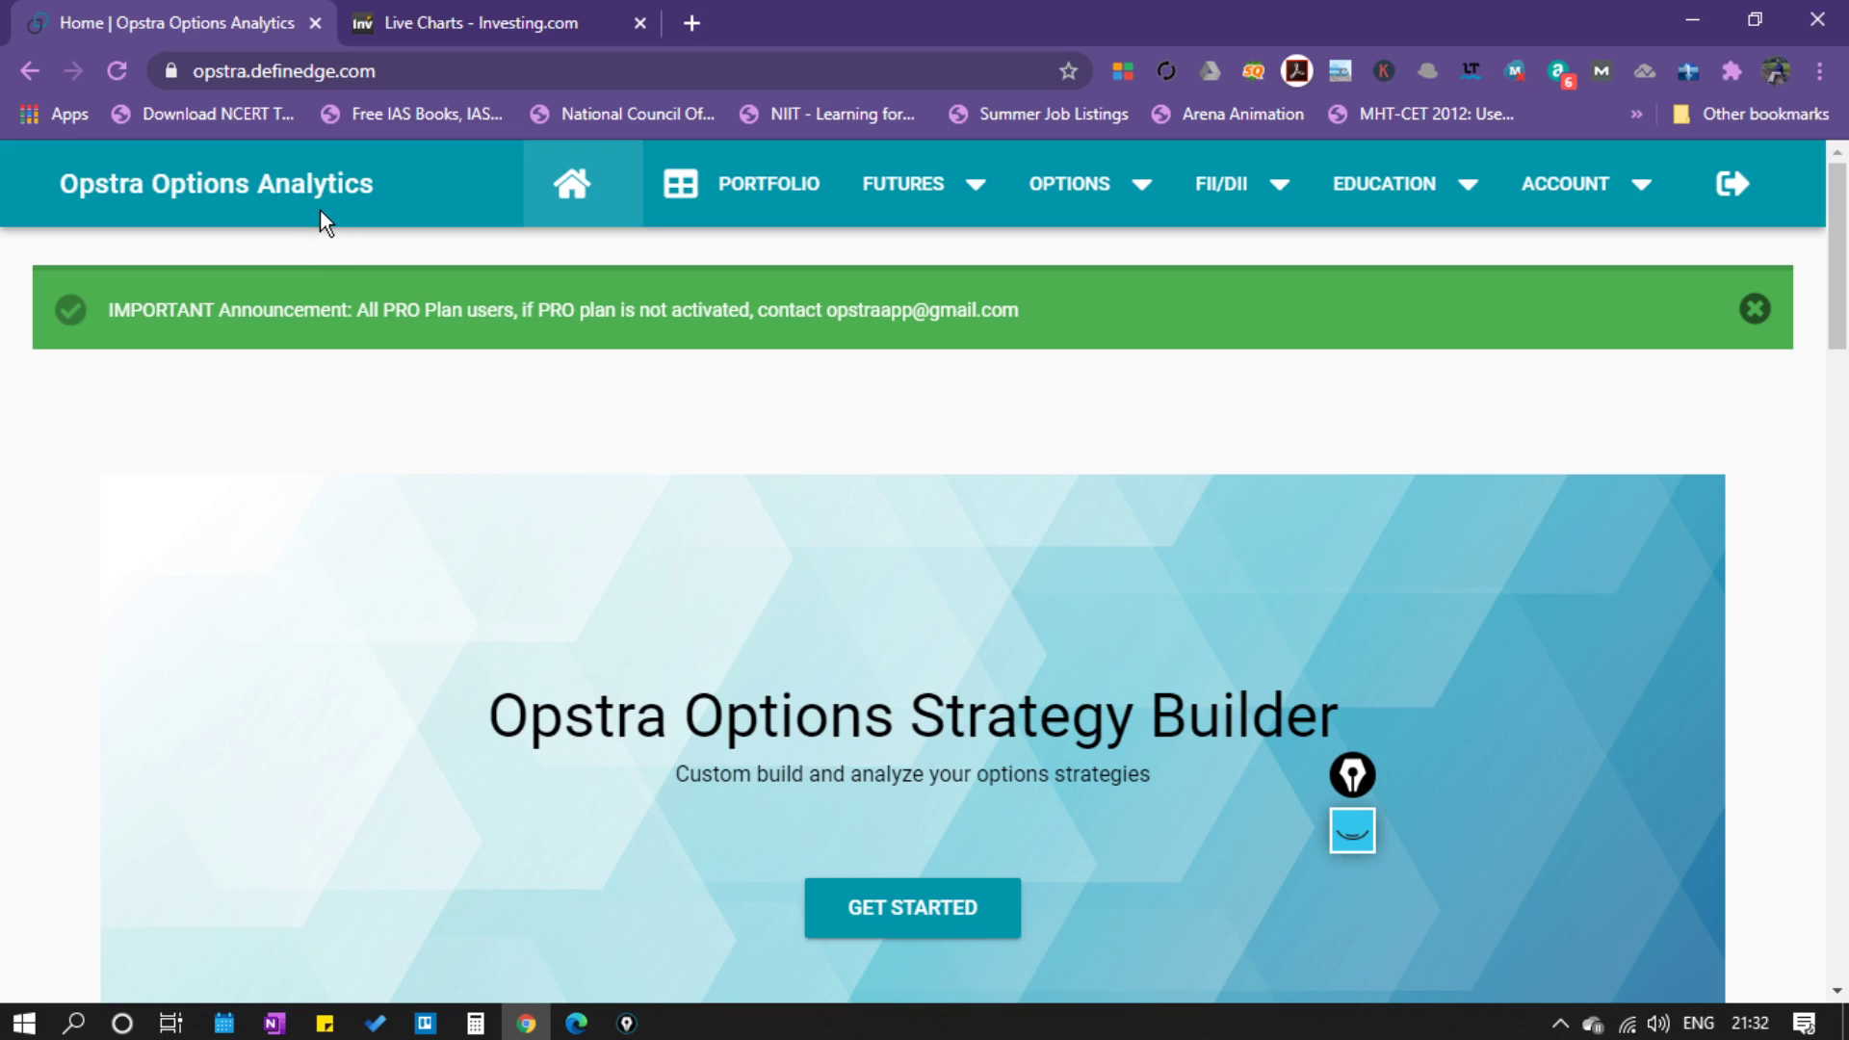
drag(1352, 775, 1702, 400)
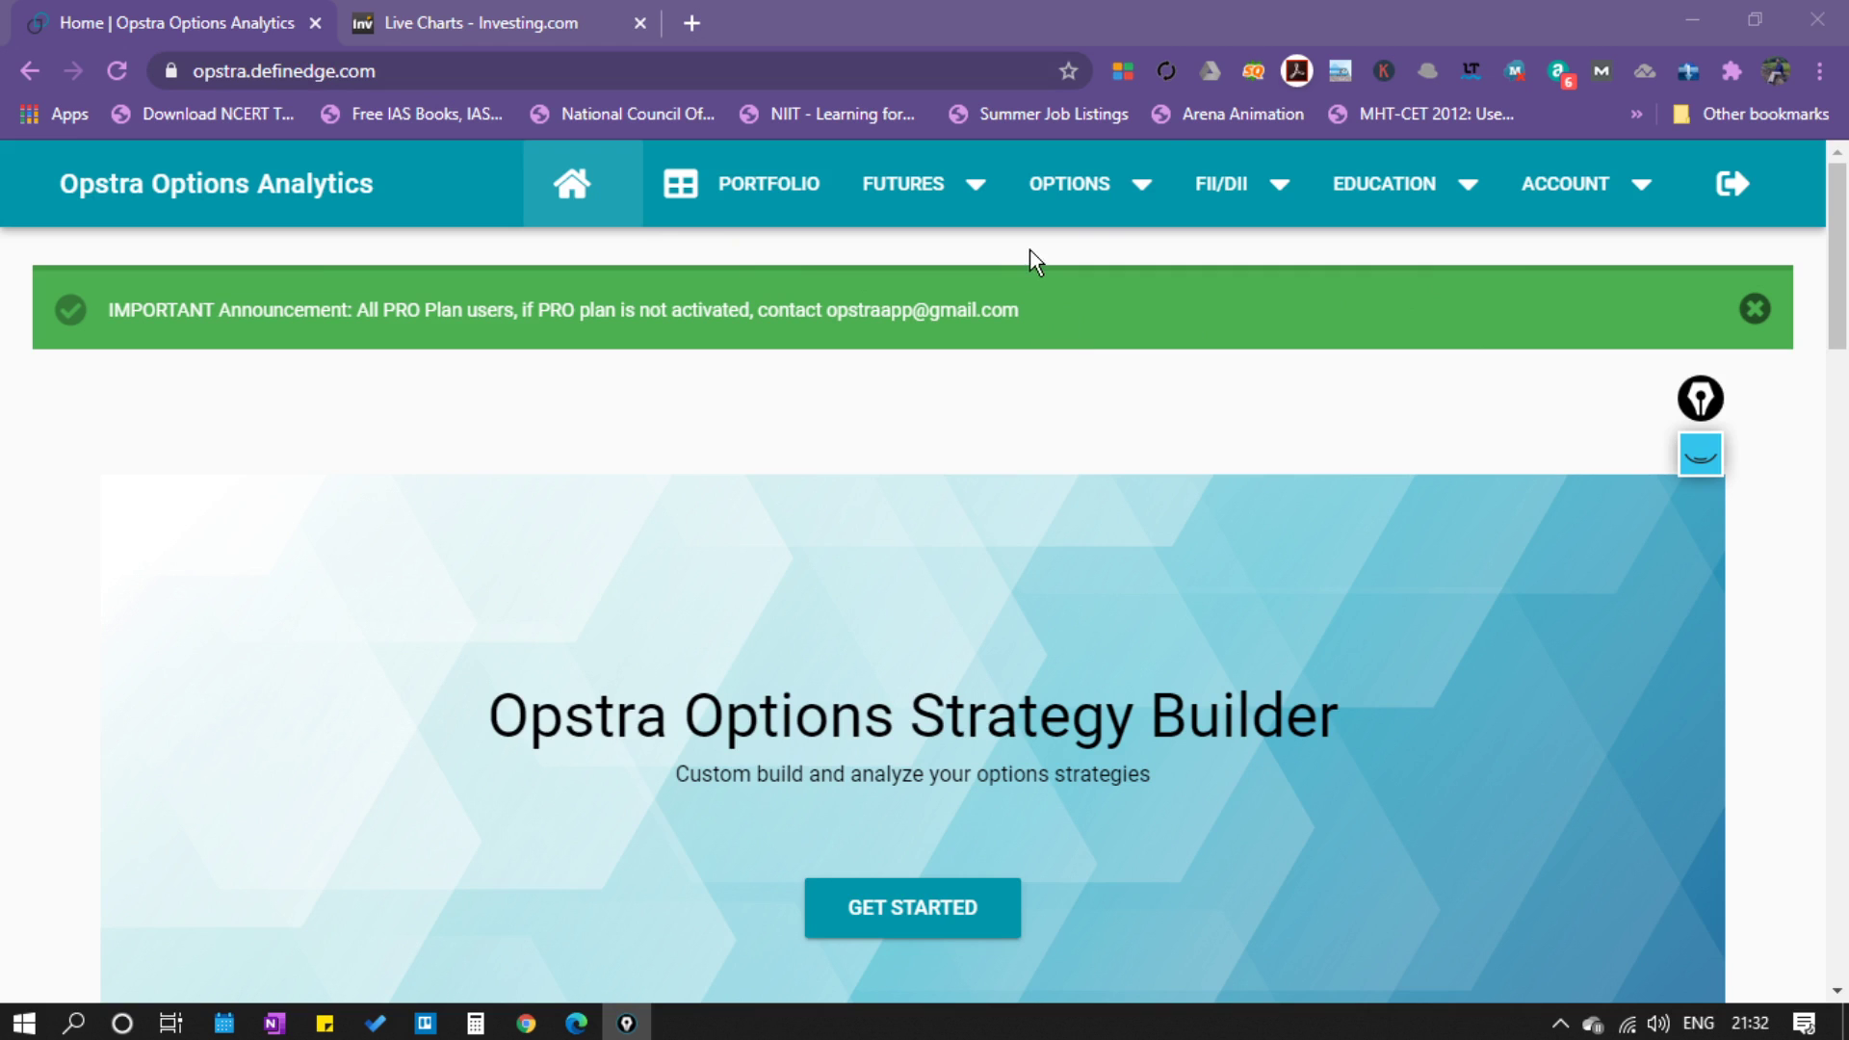
click(1097, 213)
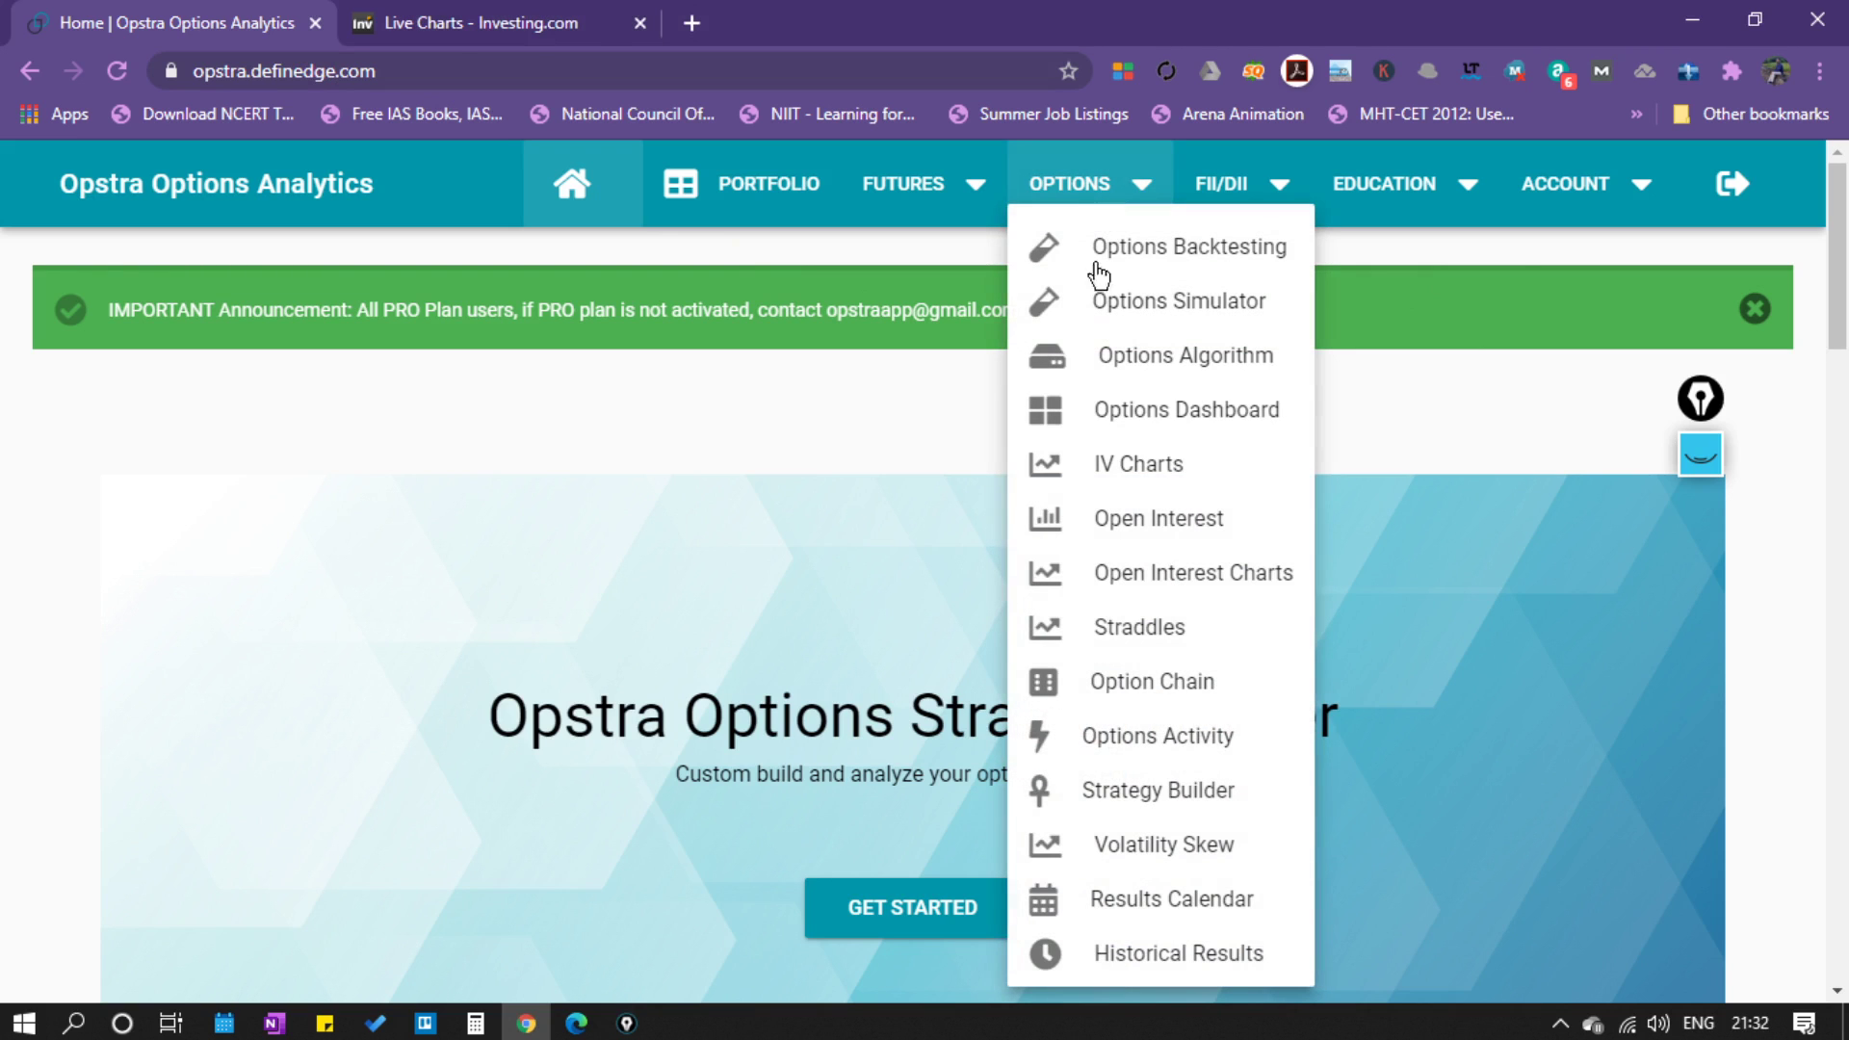
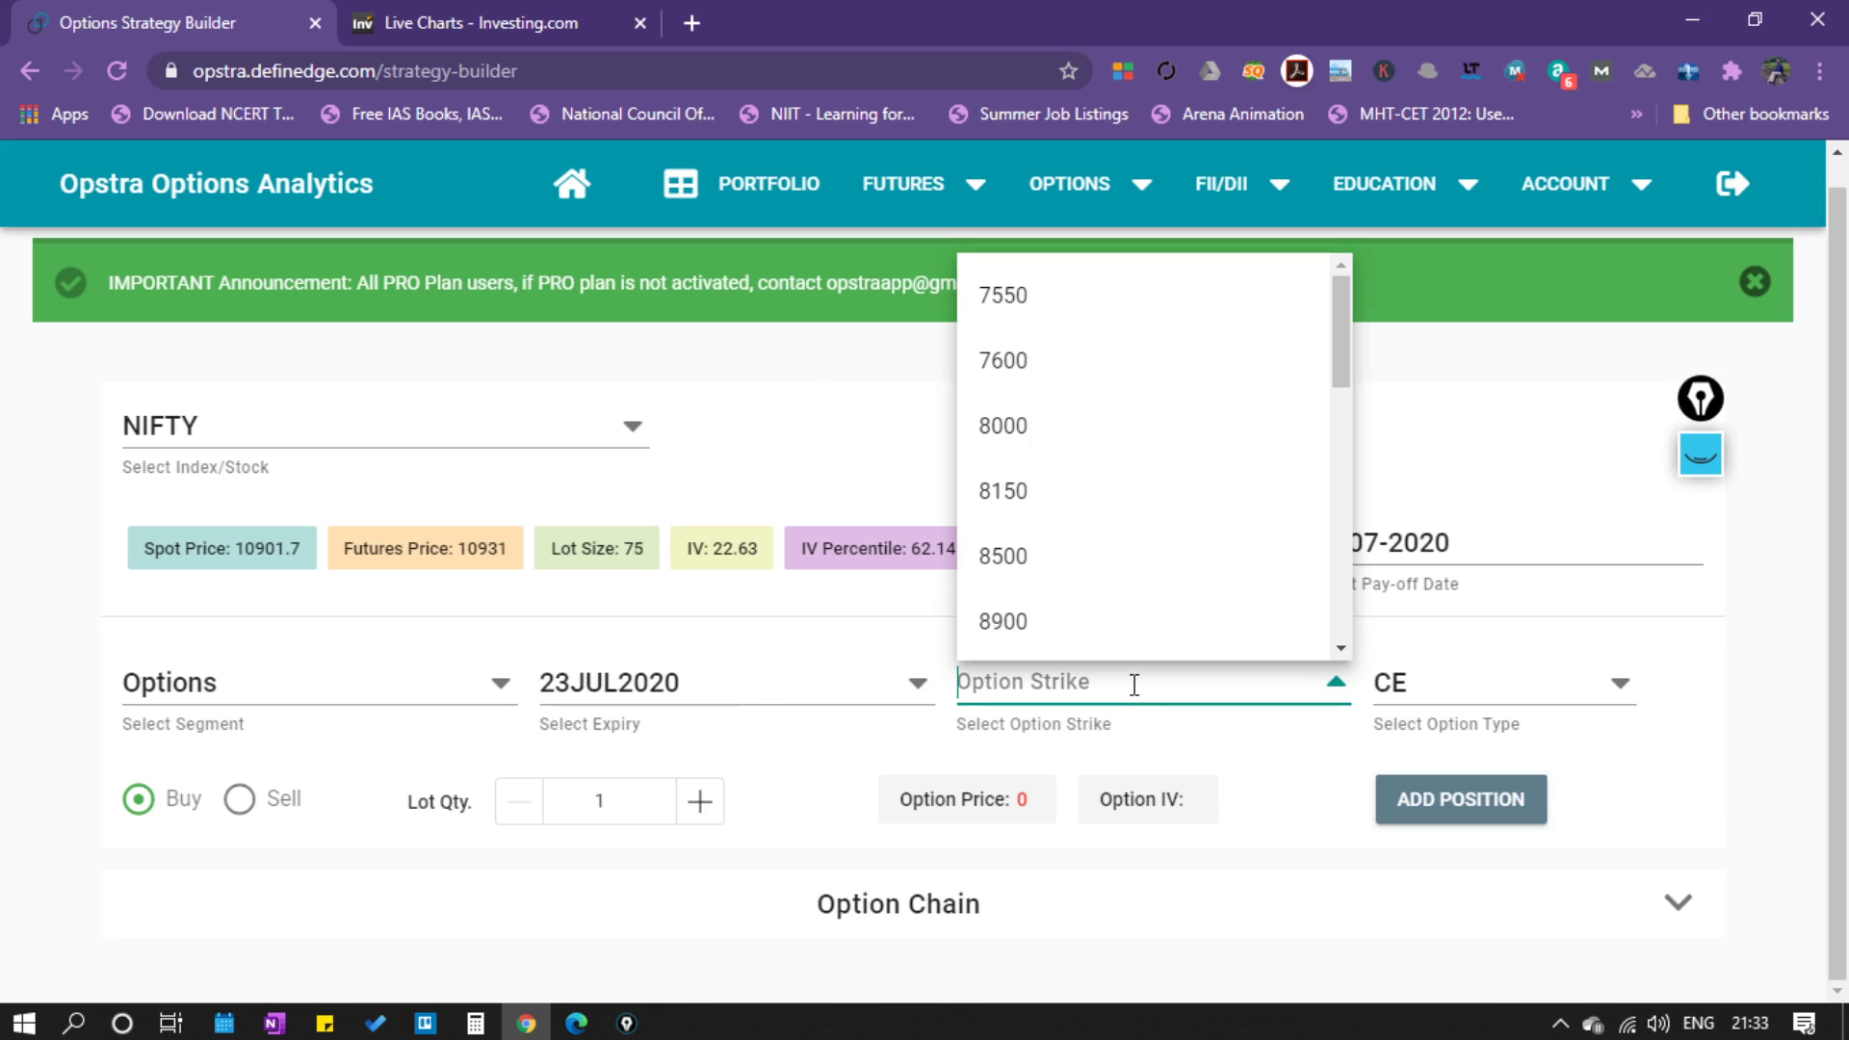
Add a Sell position of 1 lot of the NIFTY 23JUL2020 10600 PE to the strategy.
click(812, 692)
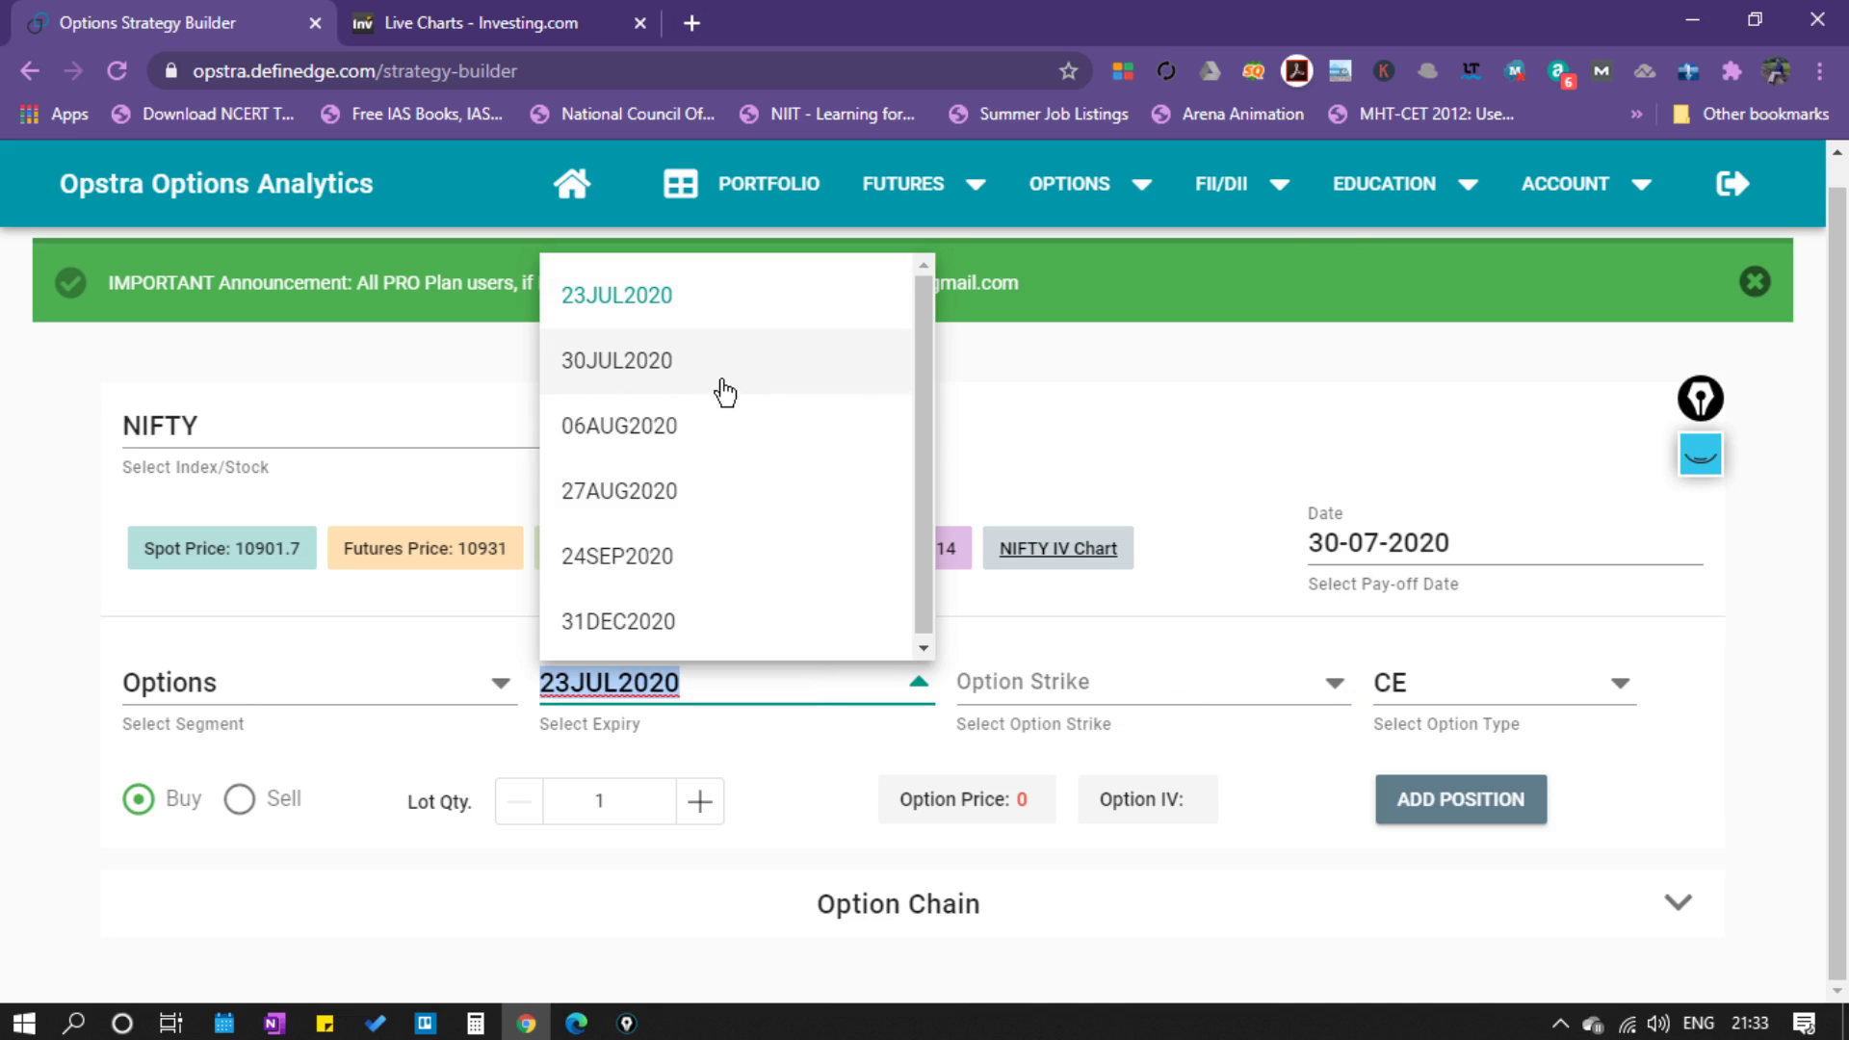
click(1134, 674)
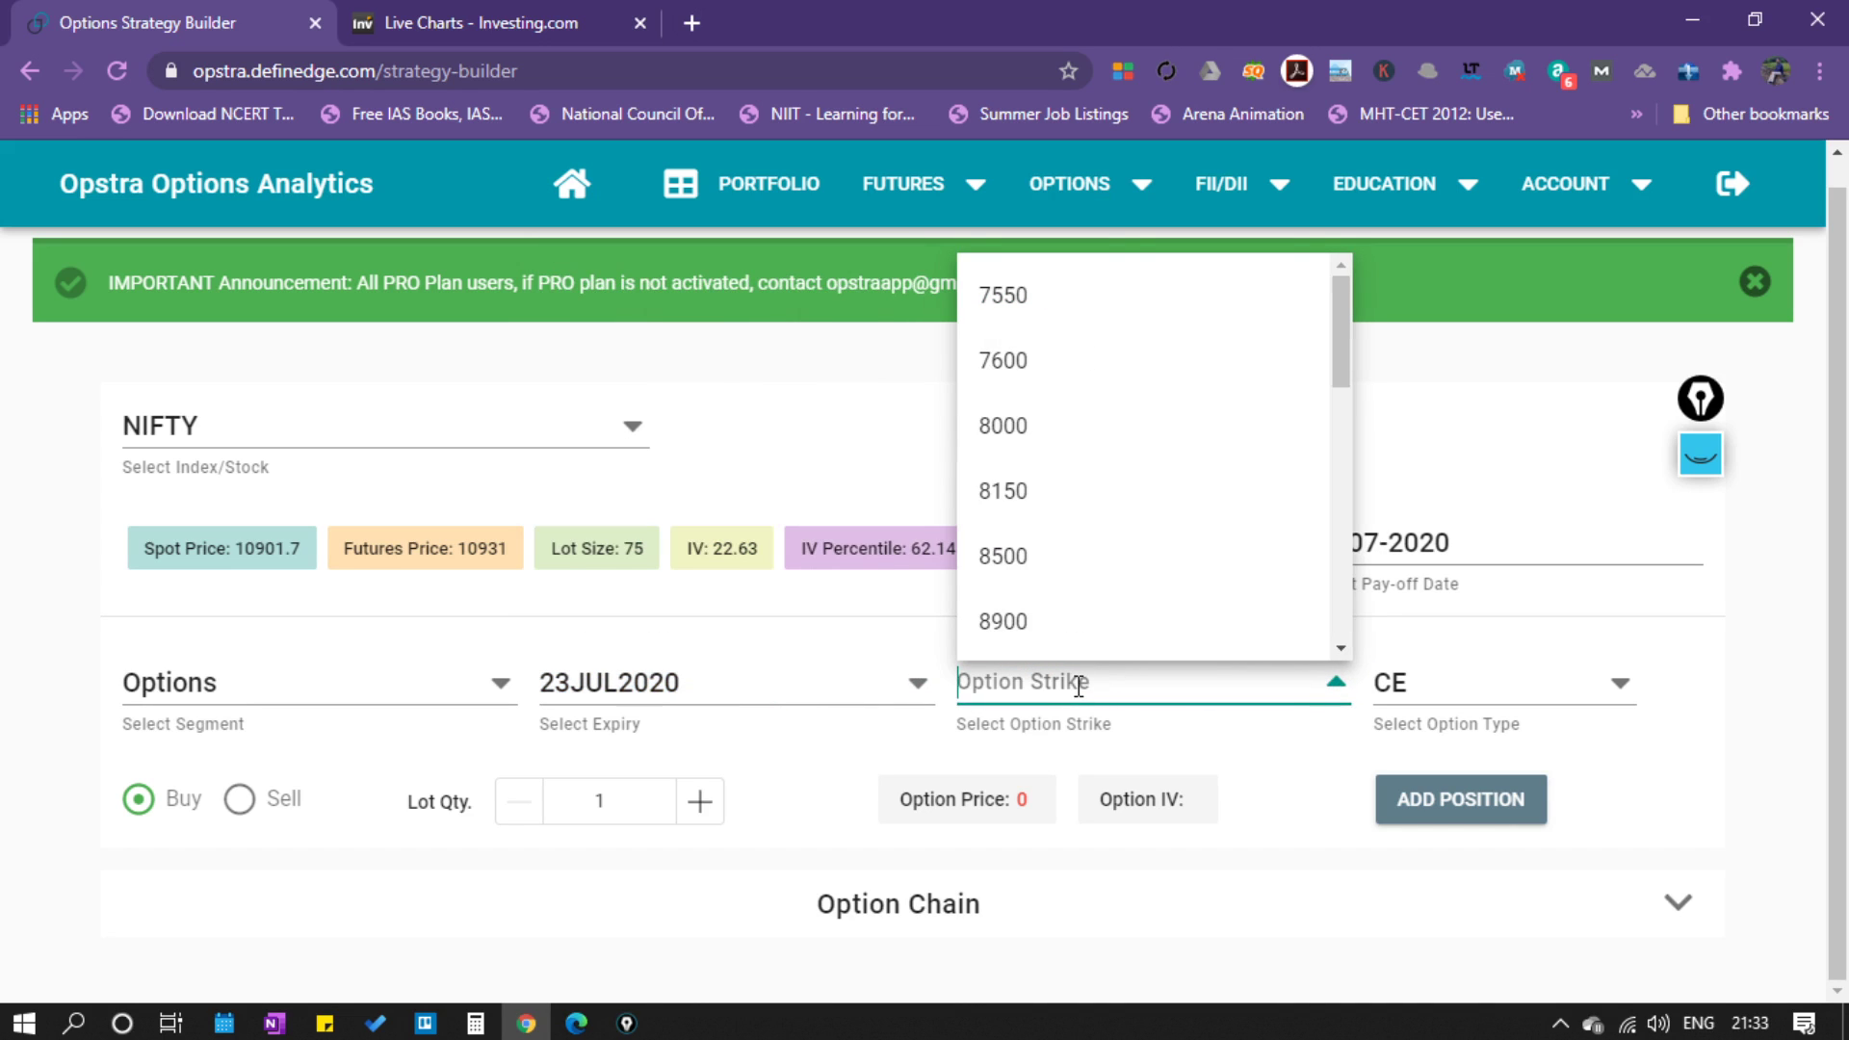
text(10600)
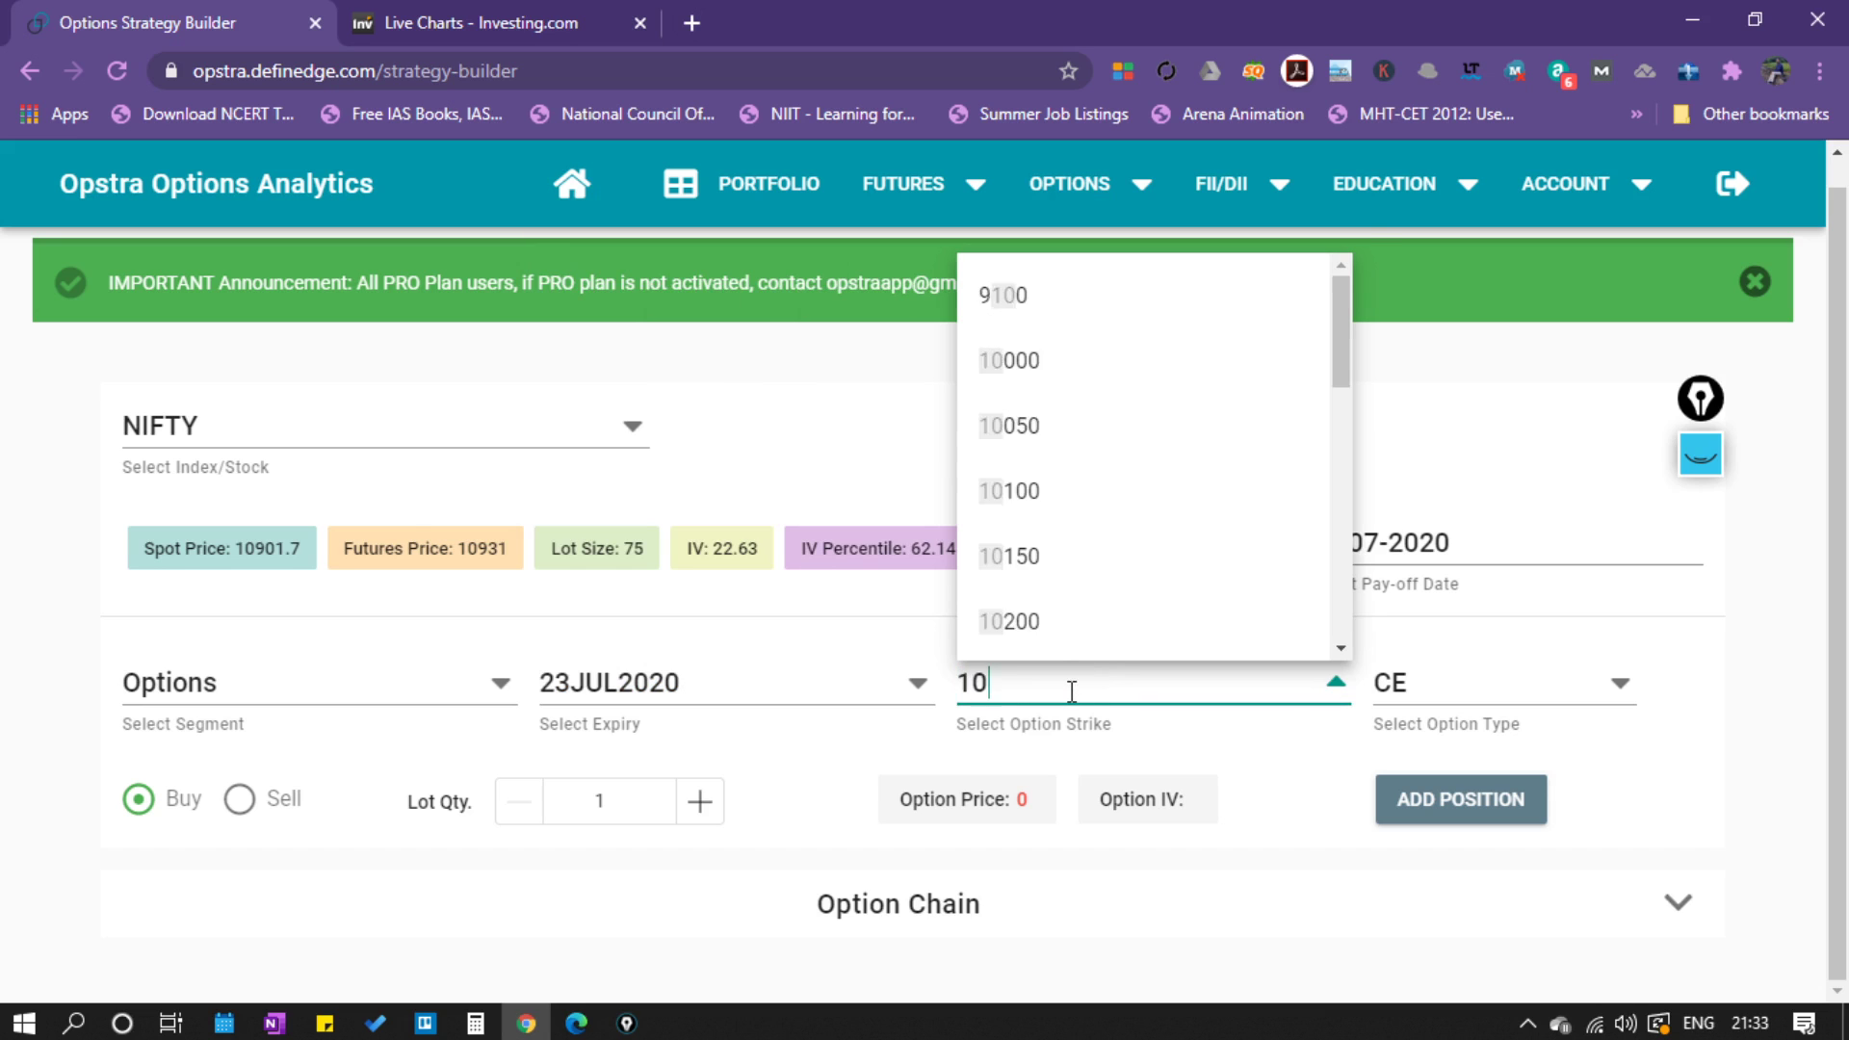
click(1088, 745)
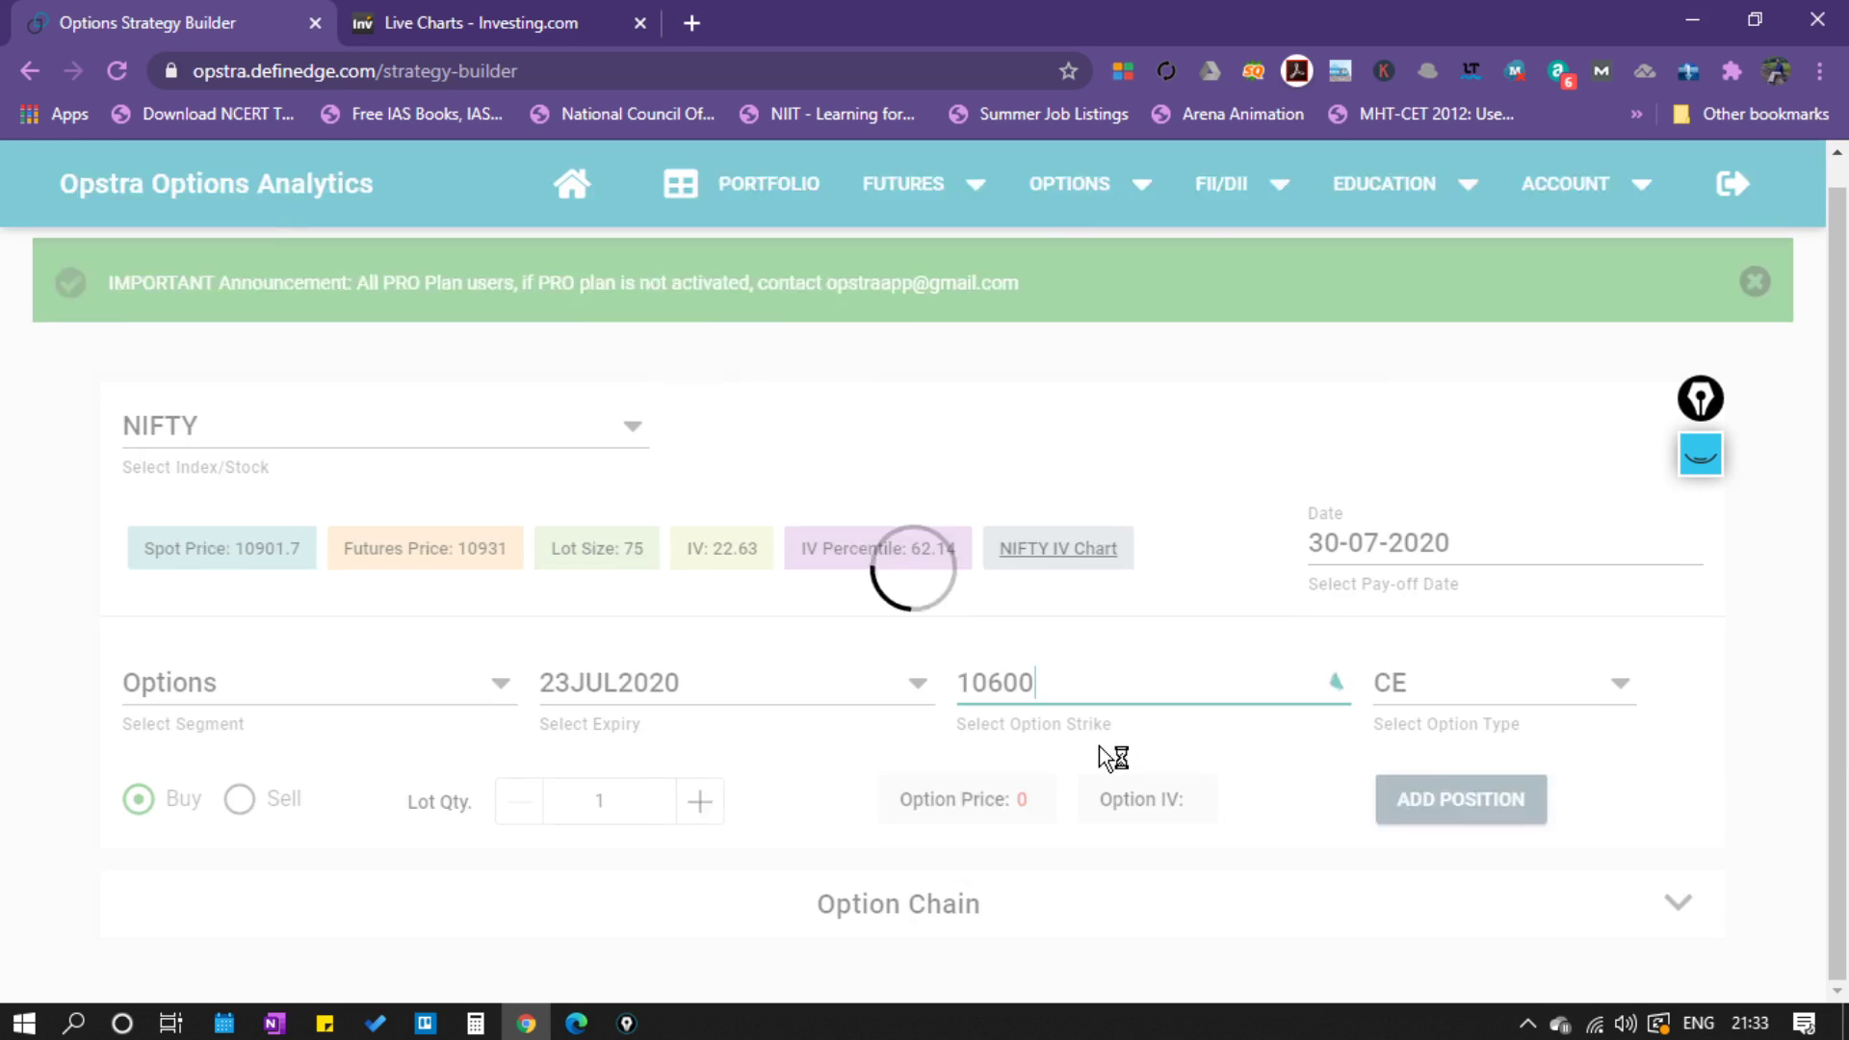
click(1459, 678)
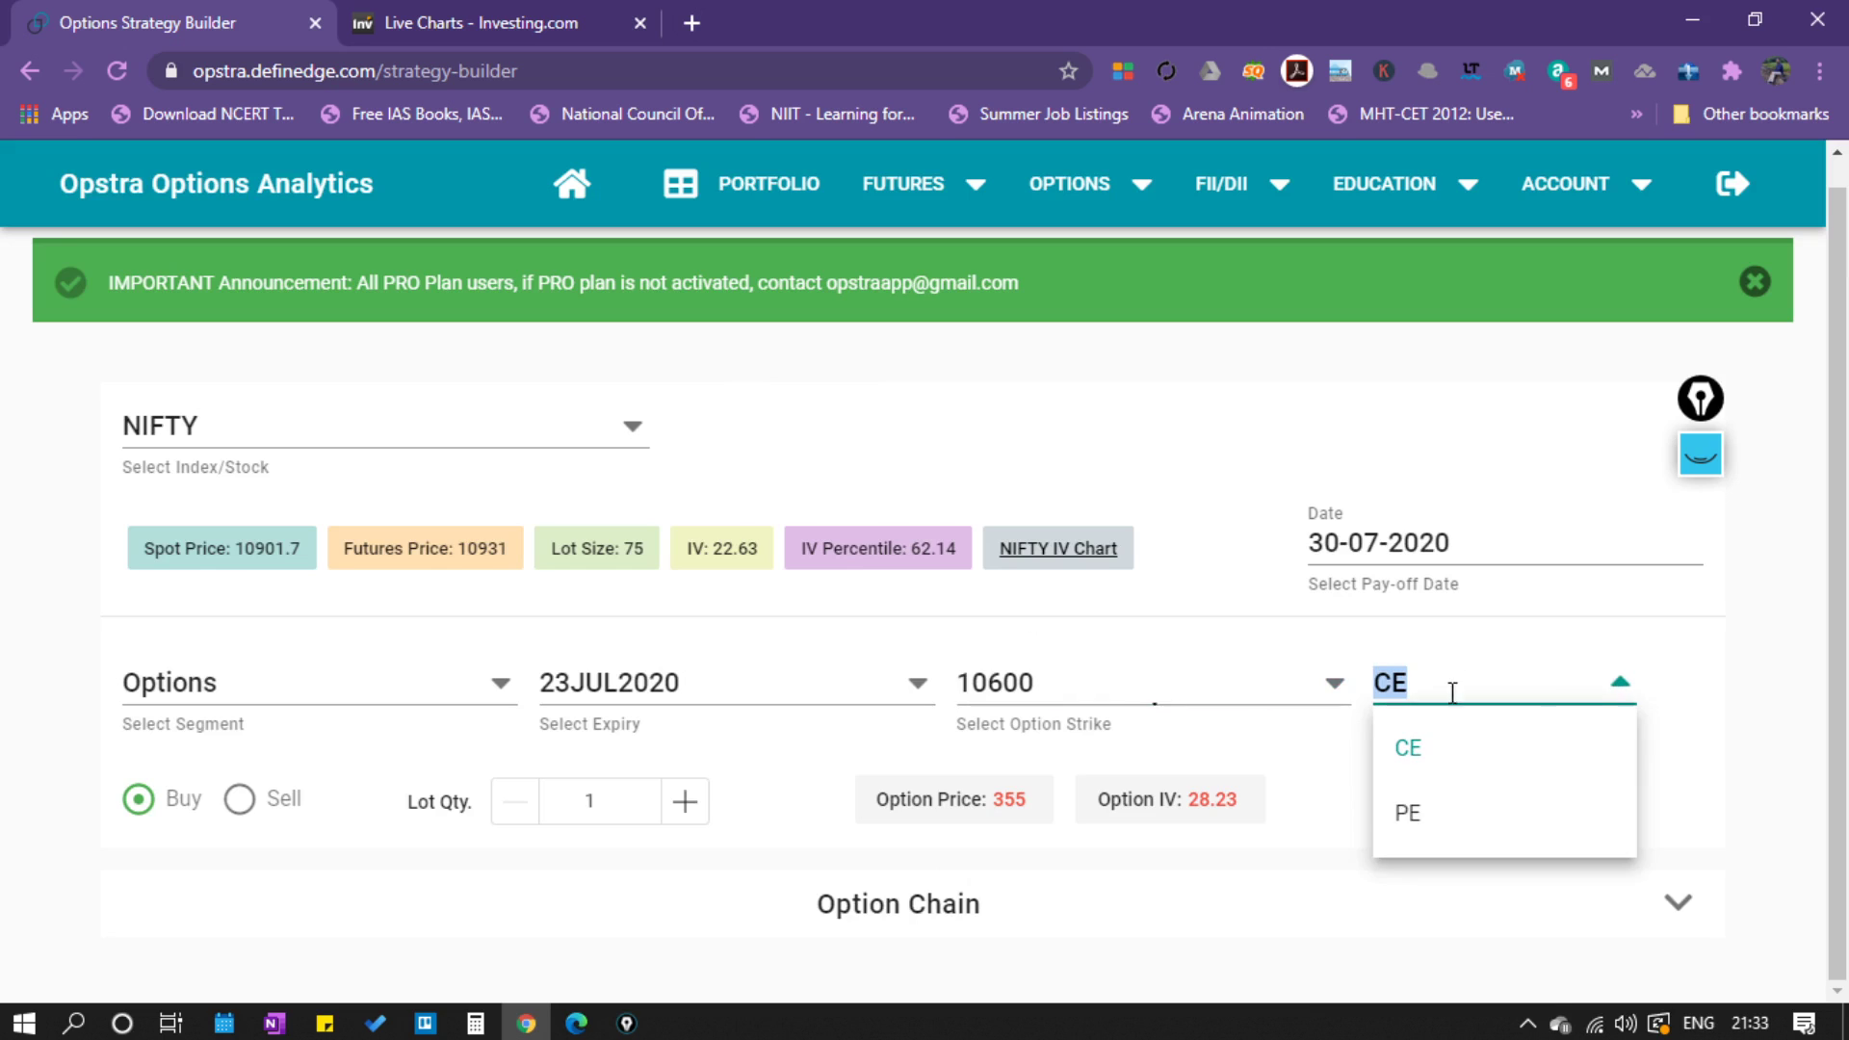
click(1403, 815)
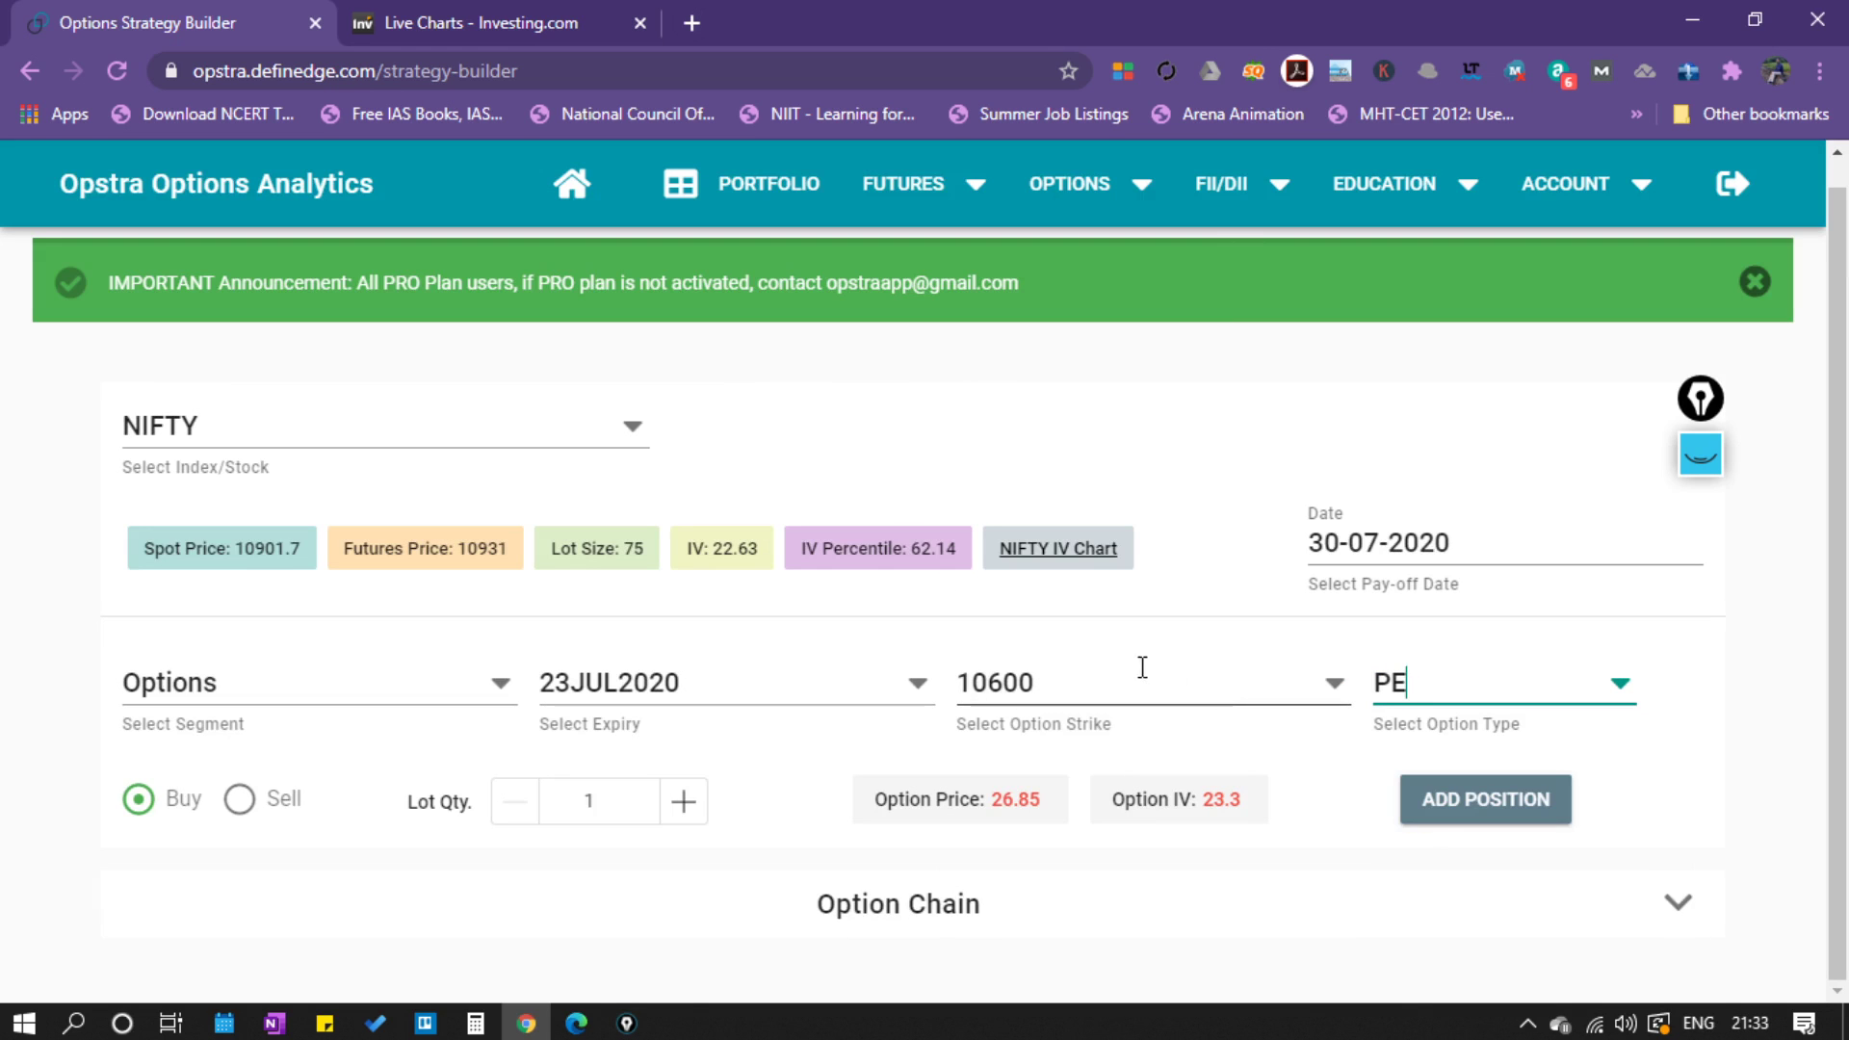
click(247, 807)
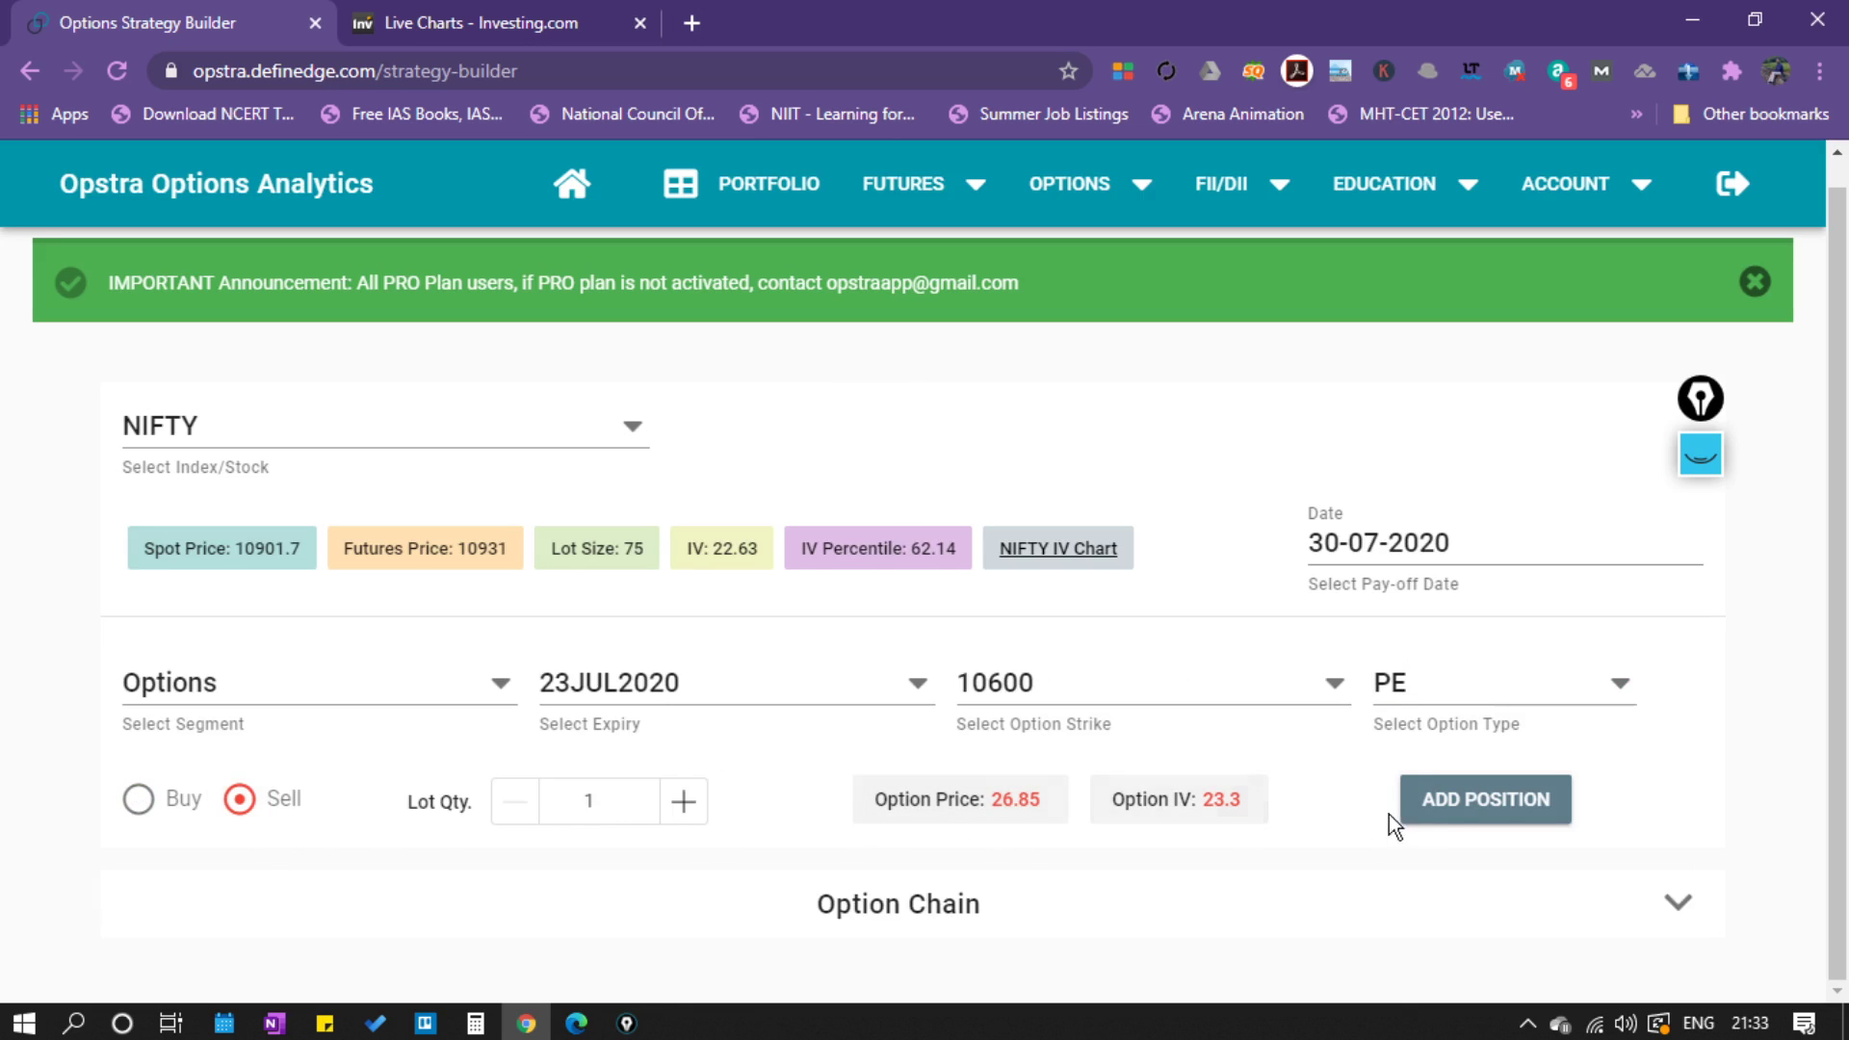
click(1488, 808)
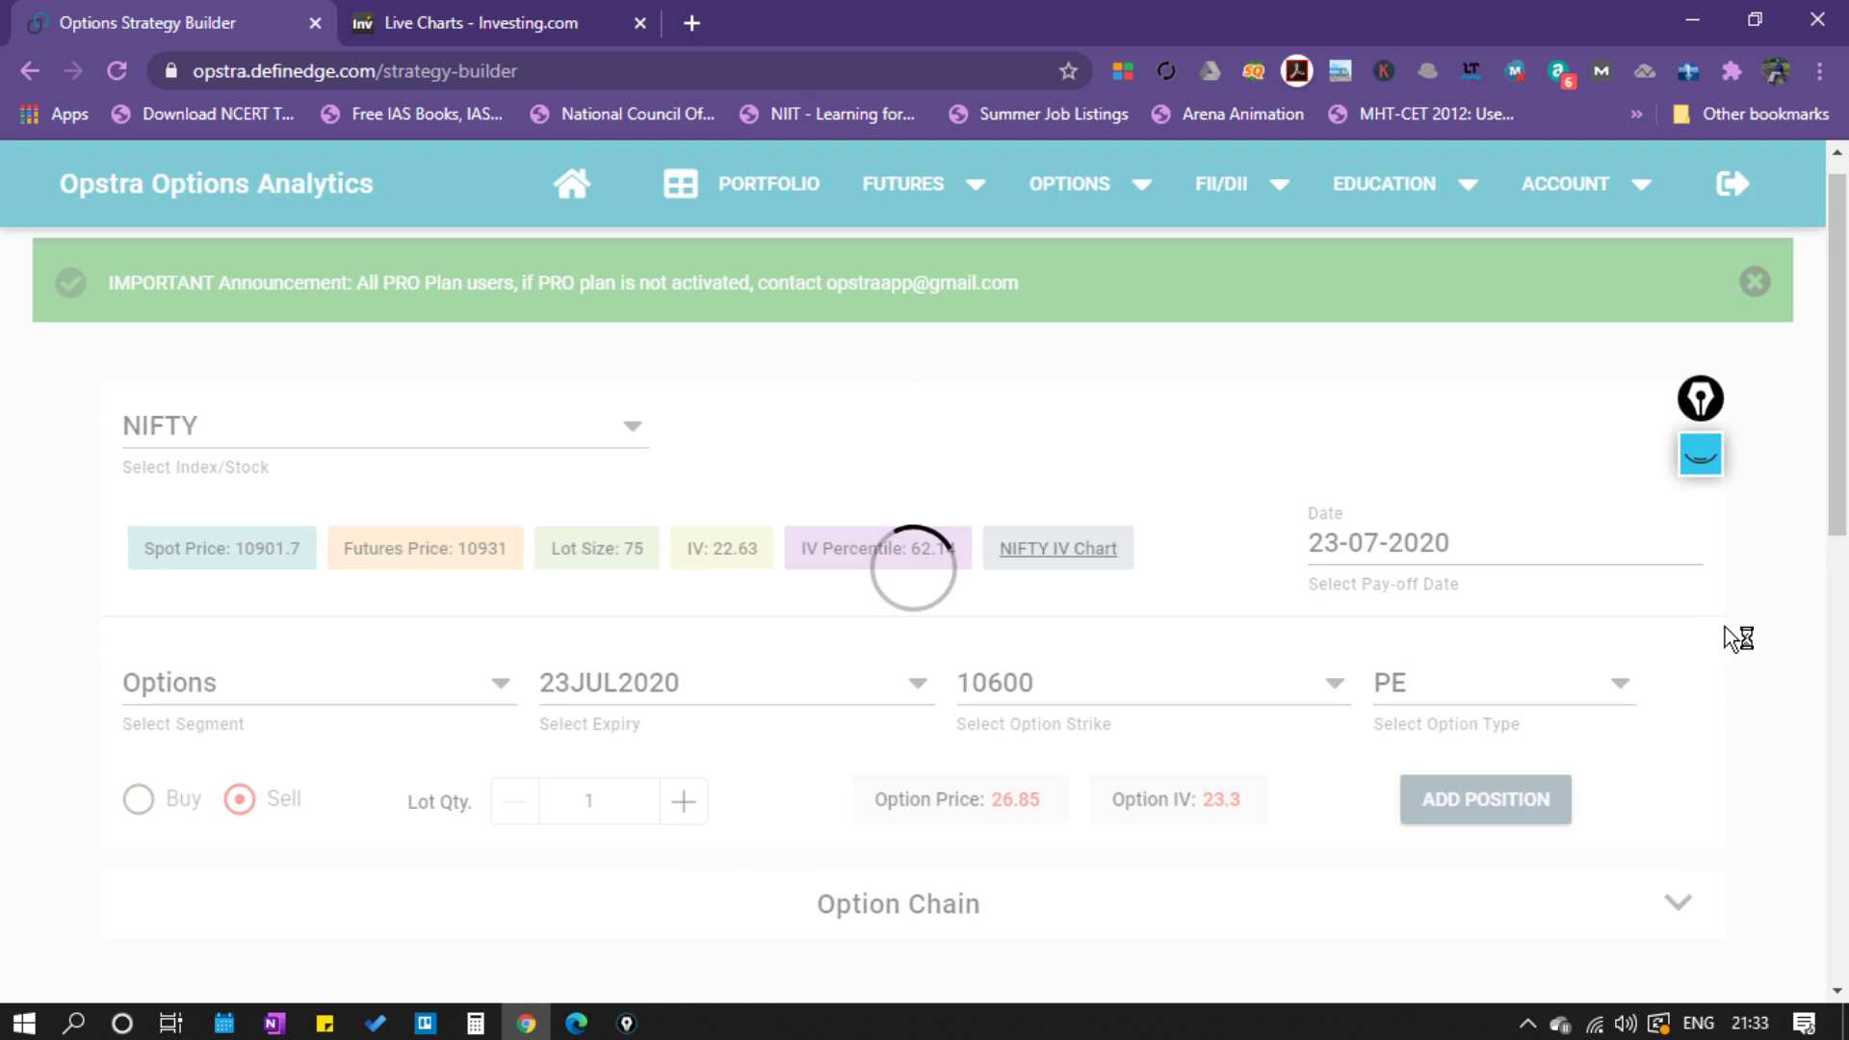
Examine the short put's profit figures and payoff chart, then switch back to the Nifty 50 live chart.
scroll(1758, 587, down, 1)
scroll(1758, 582, down, 5)
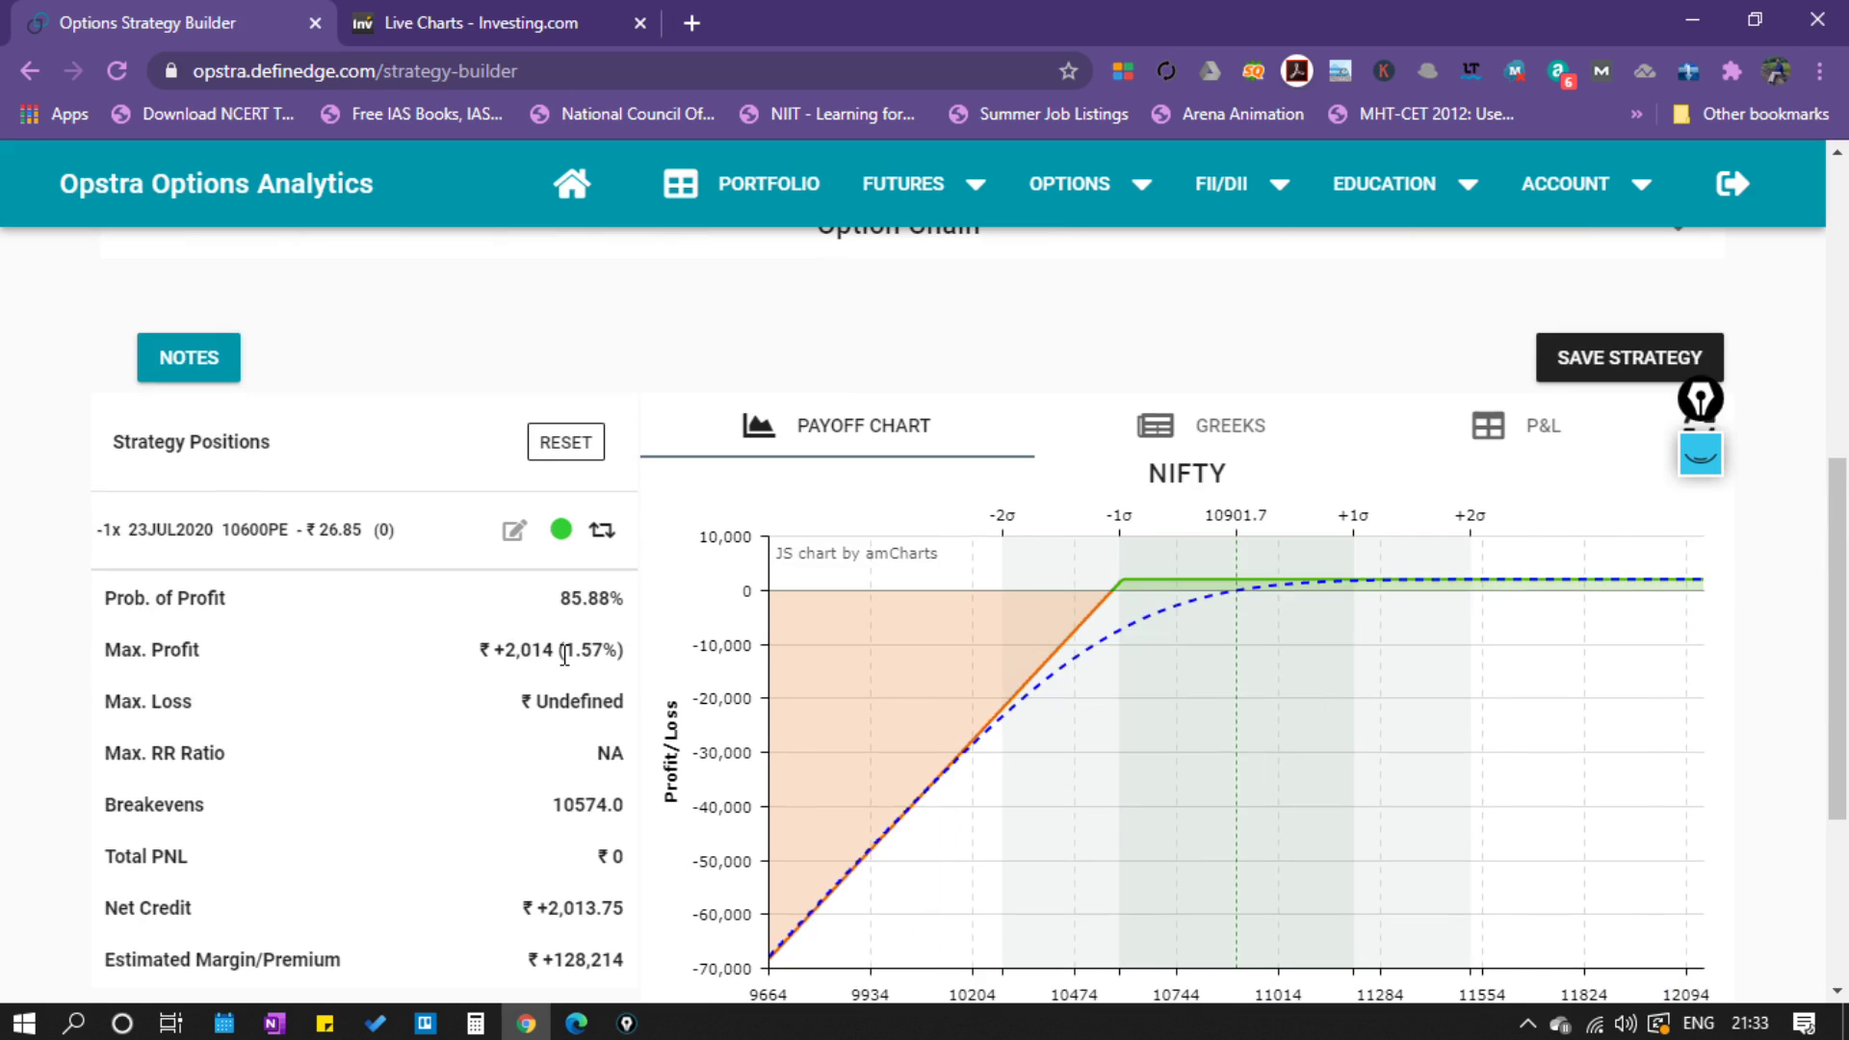
scroll(565, 655, down, 2)
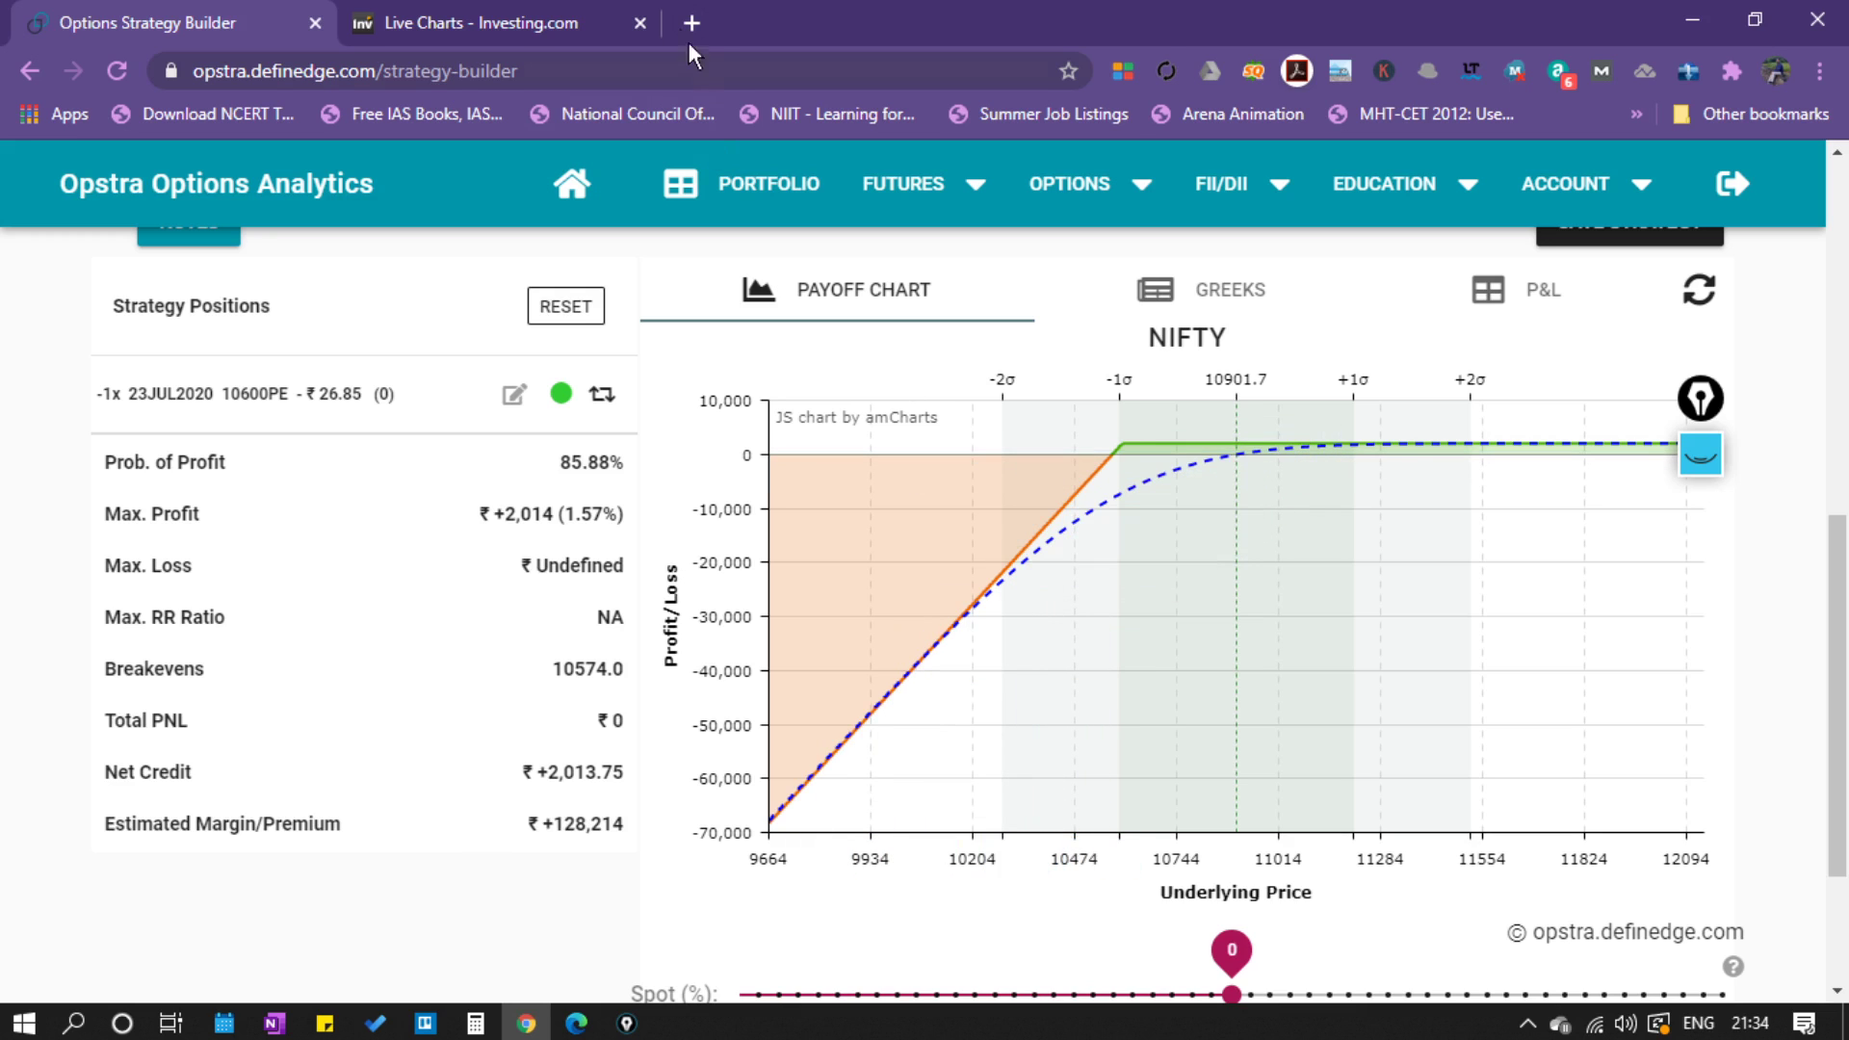
click(562, 15)
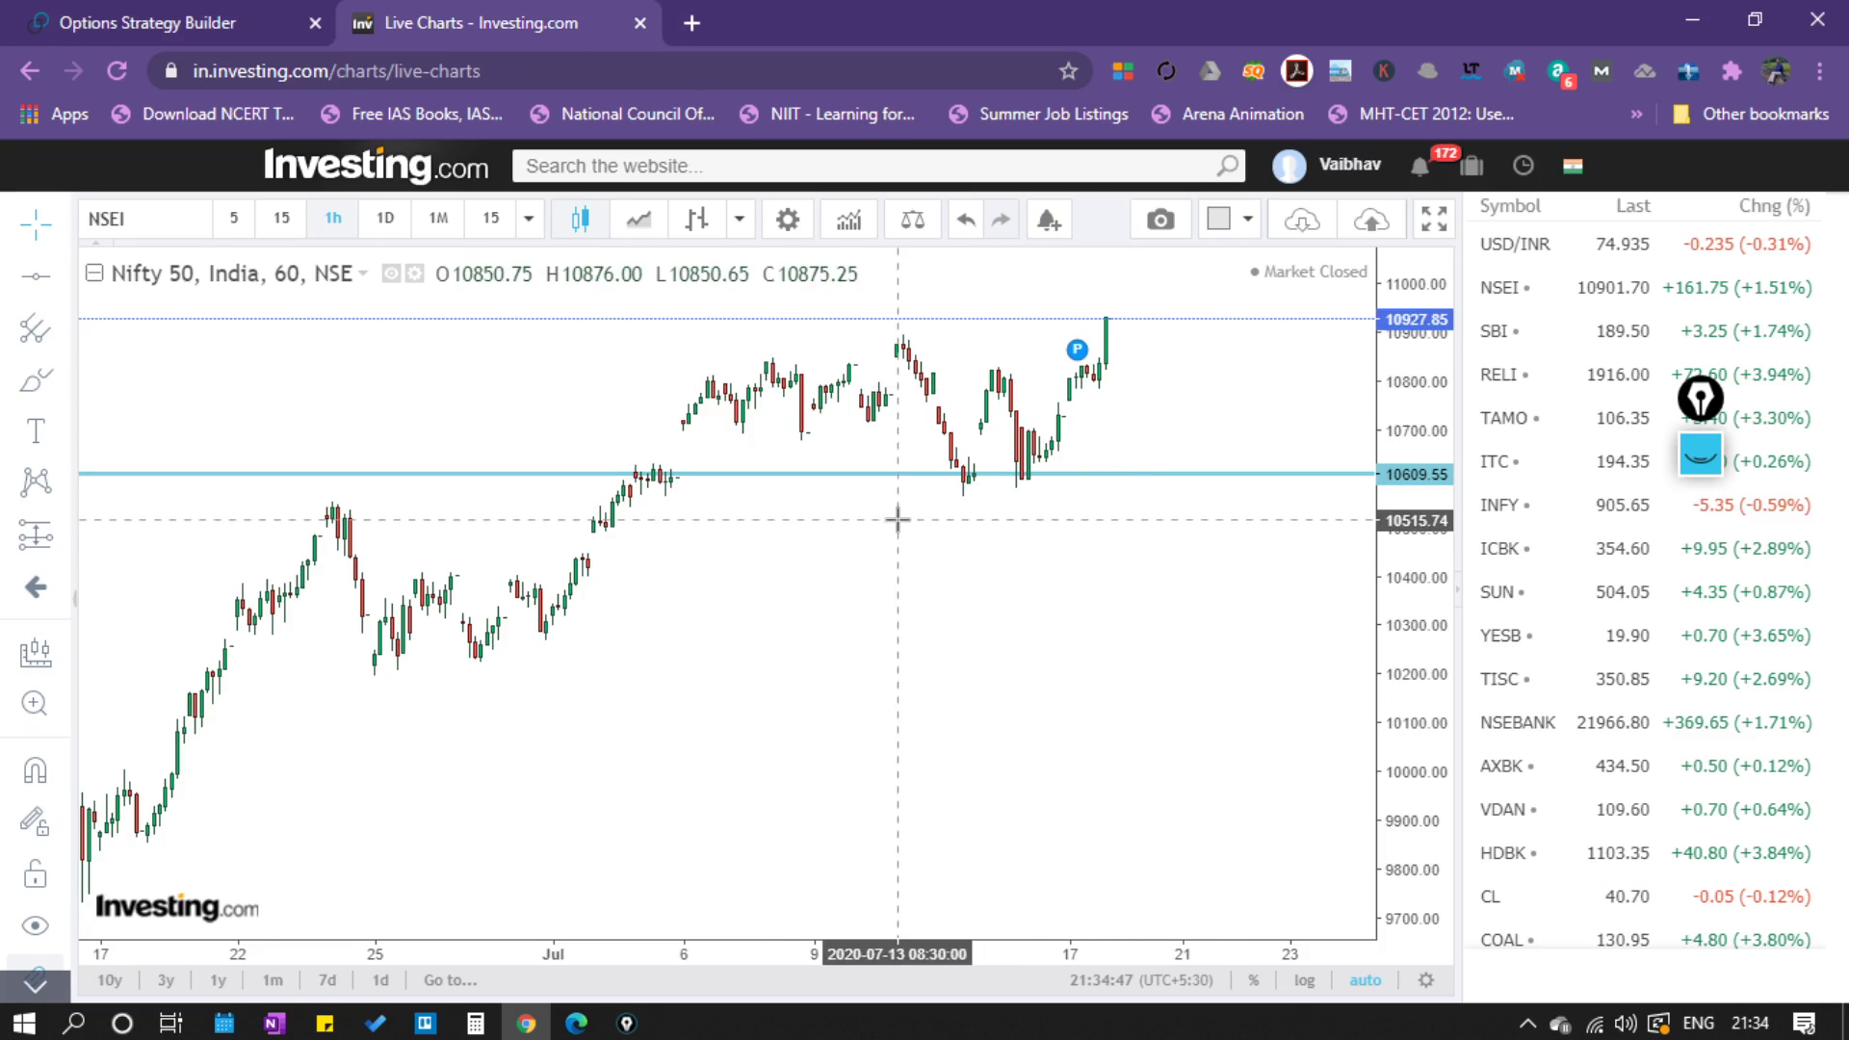
Switch back to the Opstra Strategy Builder and review the entry settings and option price of the 10600 put.
click(248, 29)
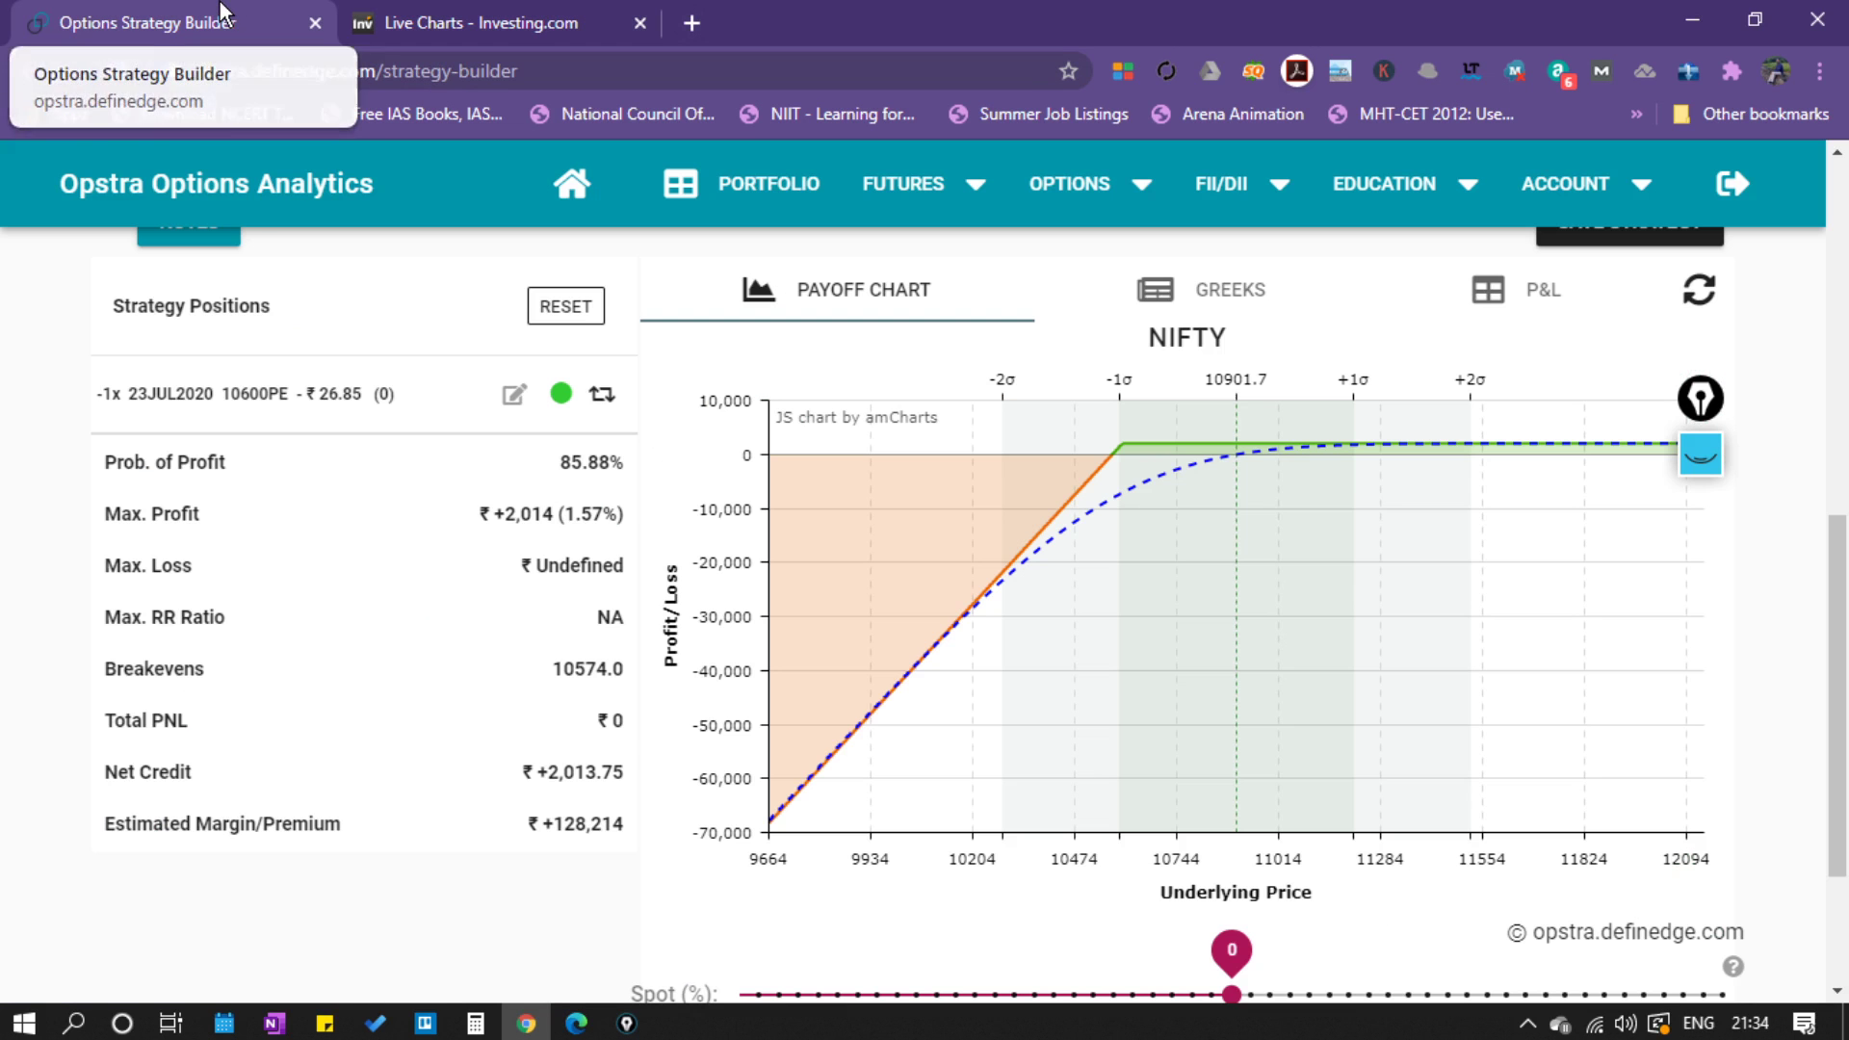
scroll(1, 479, up, 3)
scroll(5, 478, up, 4)
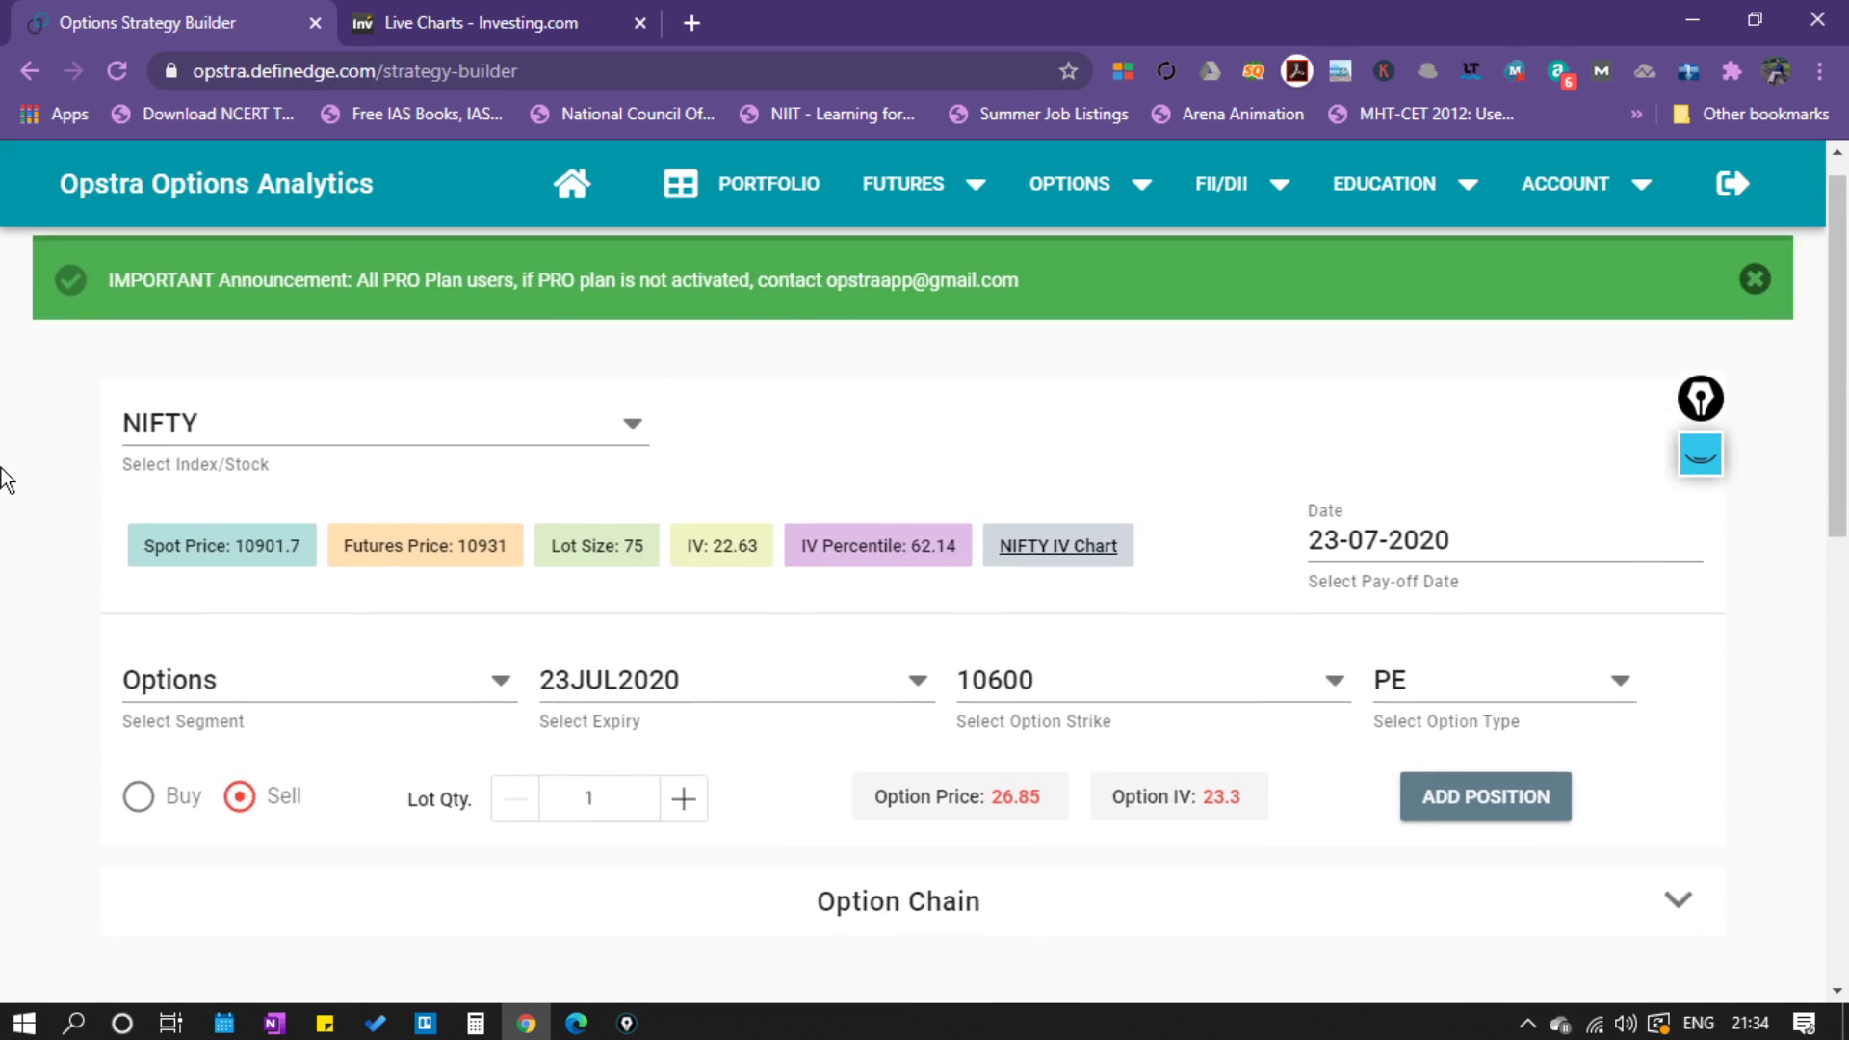
click(1085, 549)
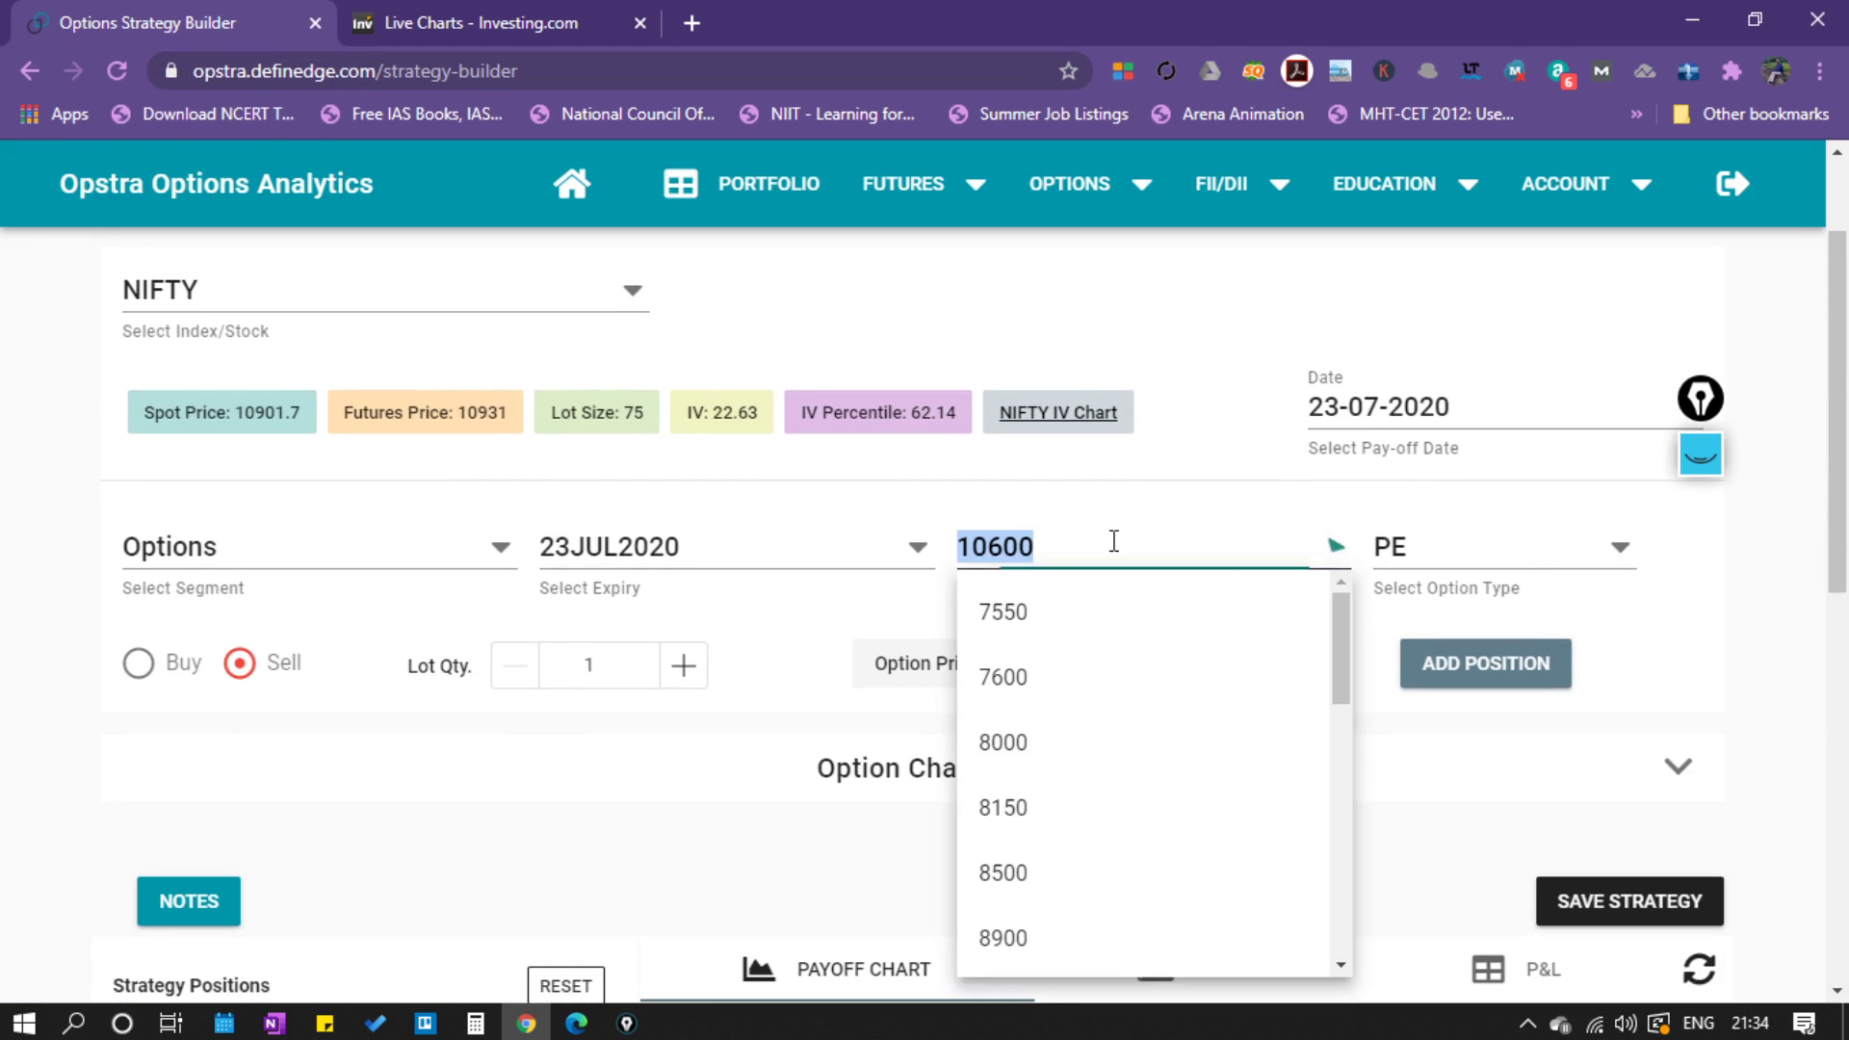
click(920, 595)
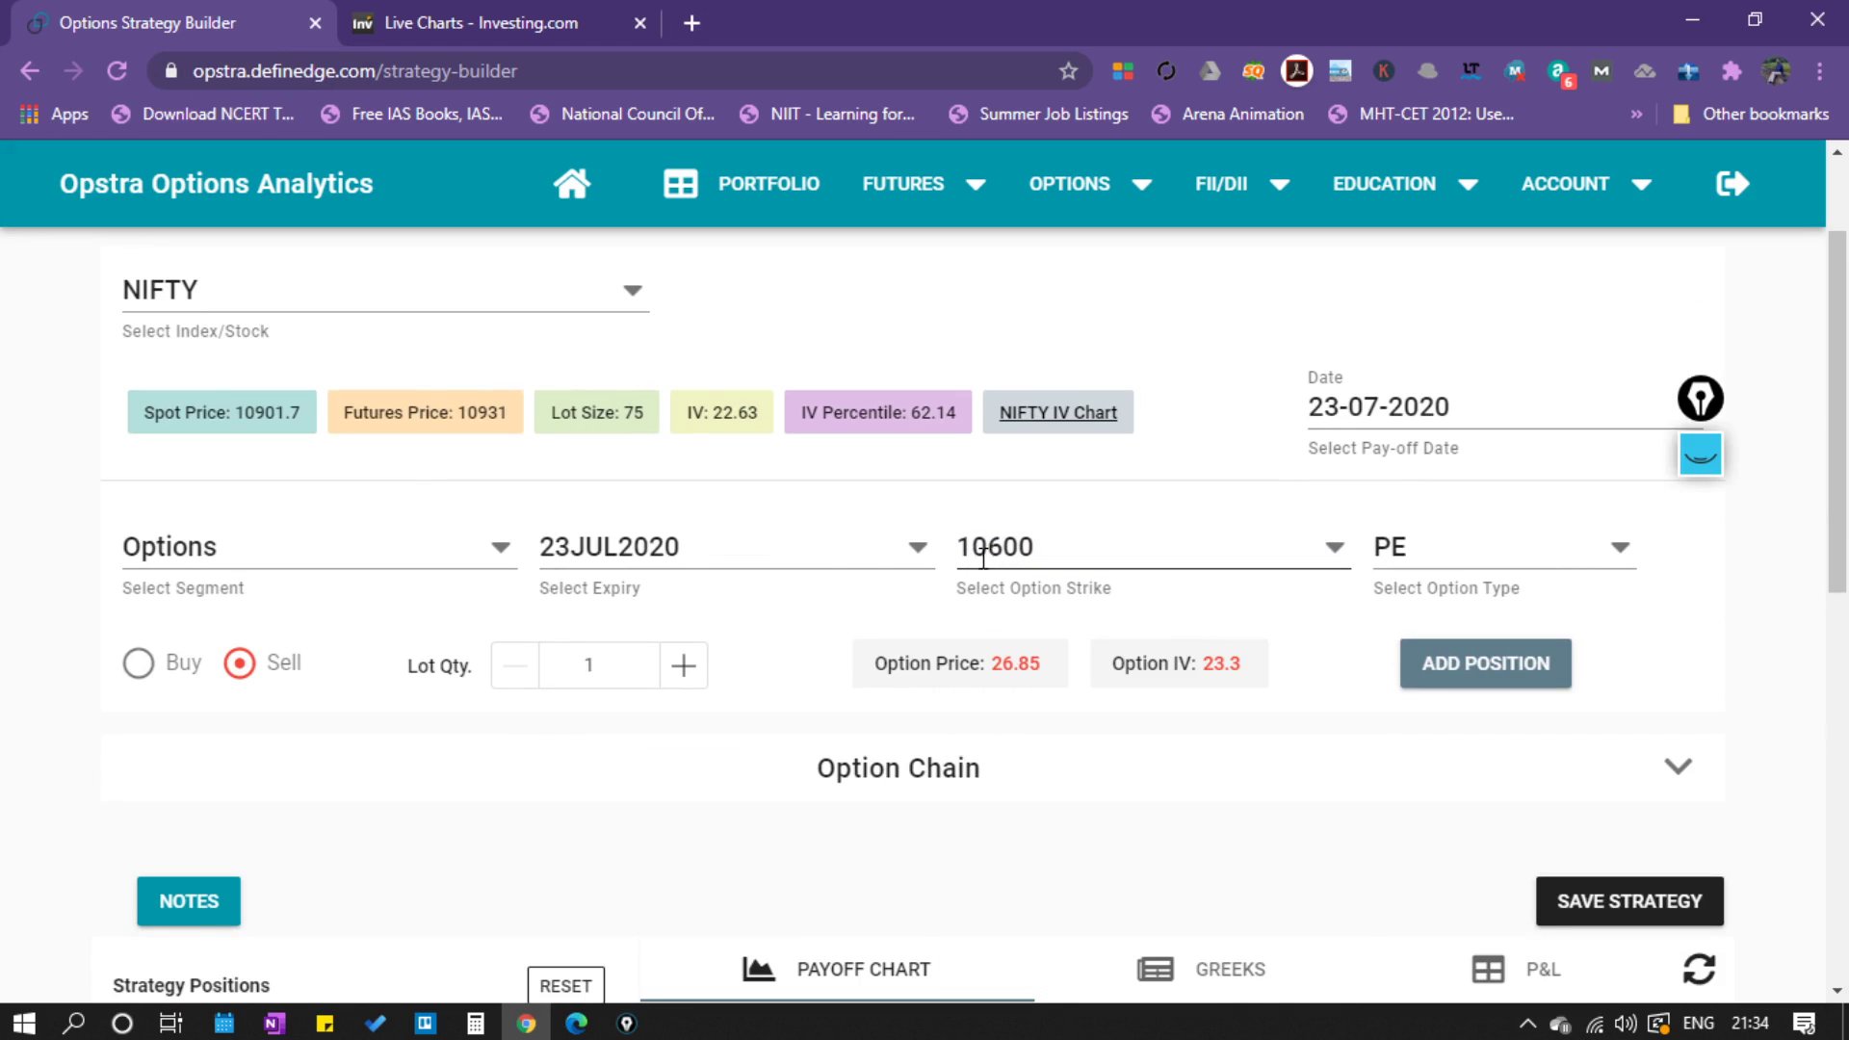
click(1013, 682)
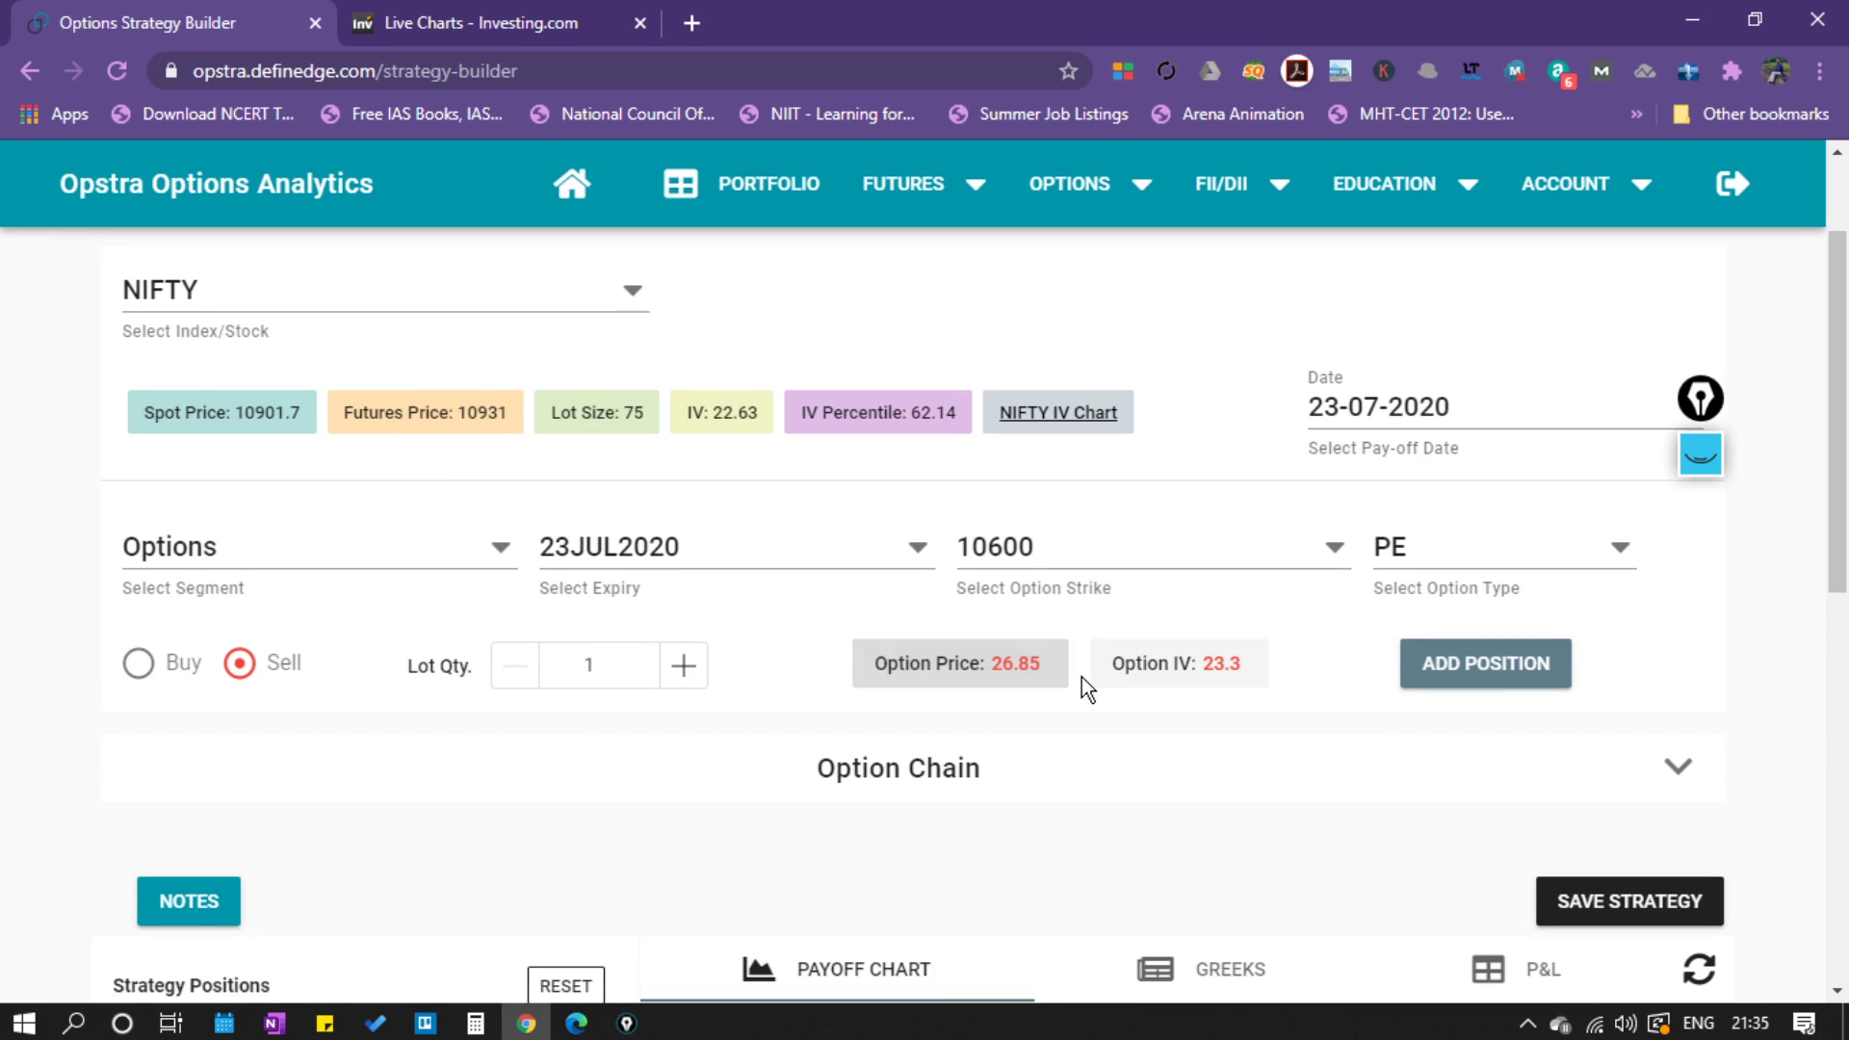
Add a Buy position of 1 lot of the NIFTY 23JUL2020 10500 PE to the strategy.
click(1107, 545)
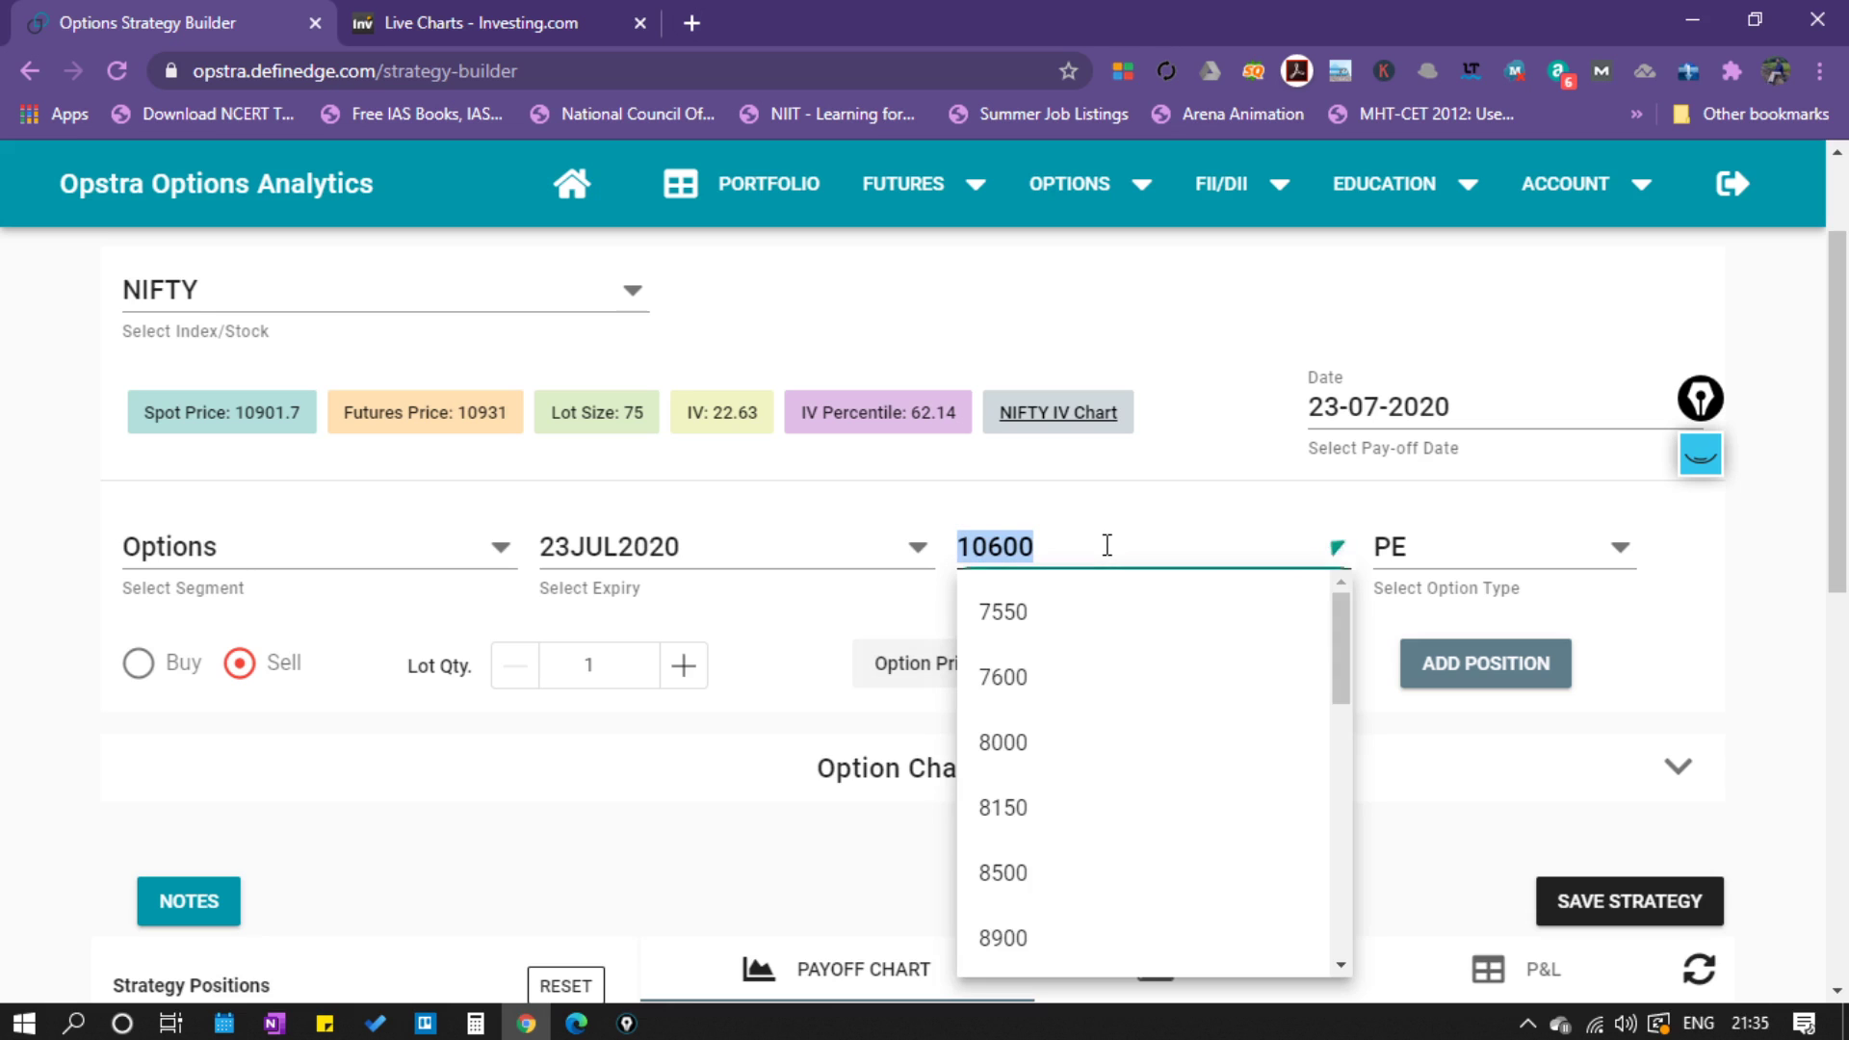
scroll(1123, 742, down, 5)
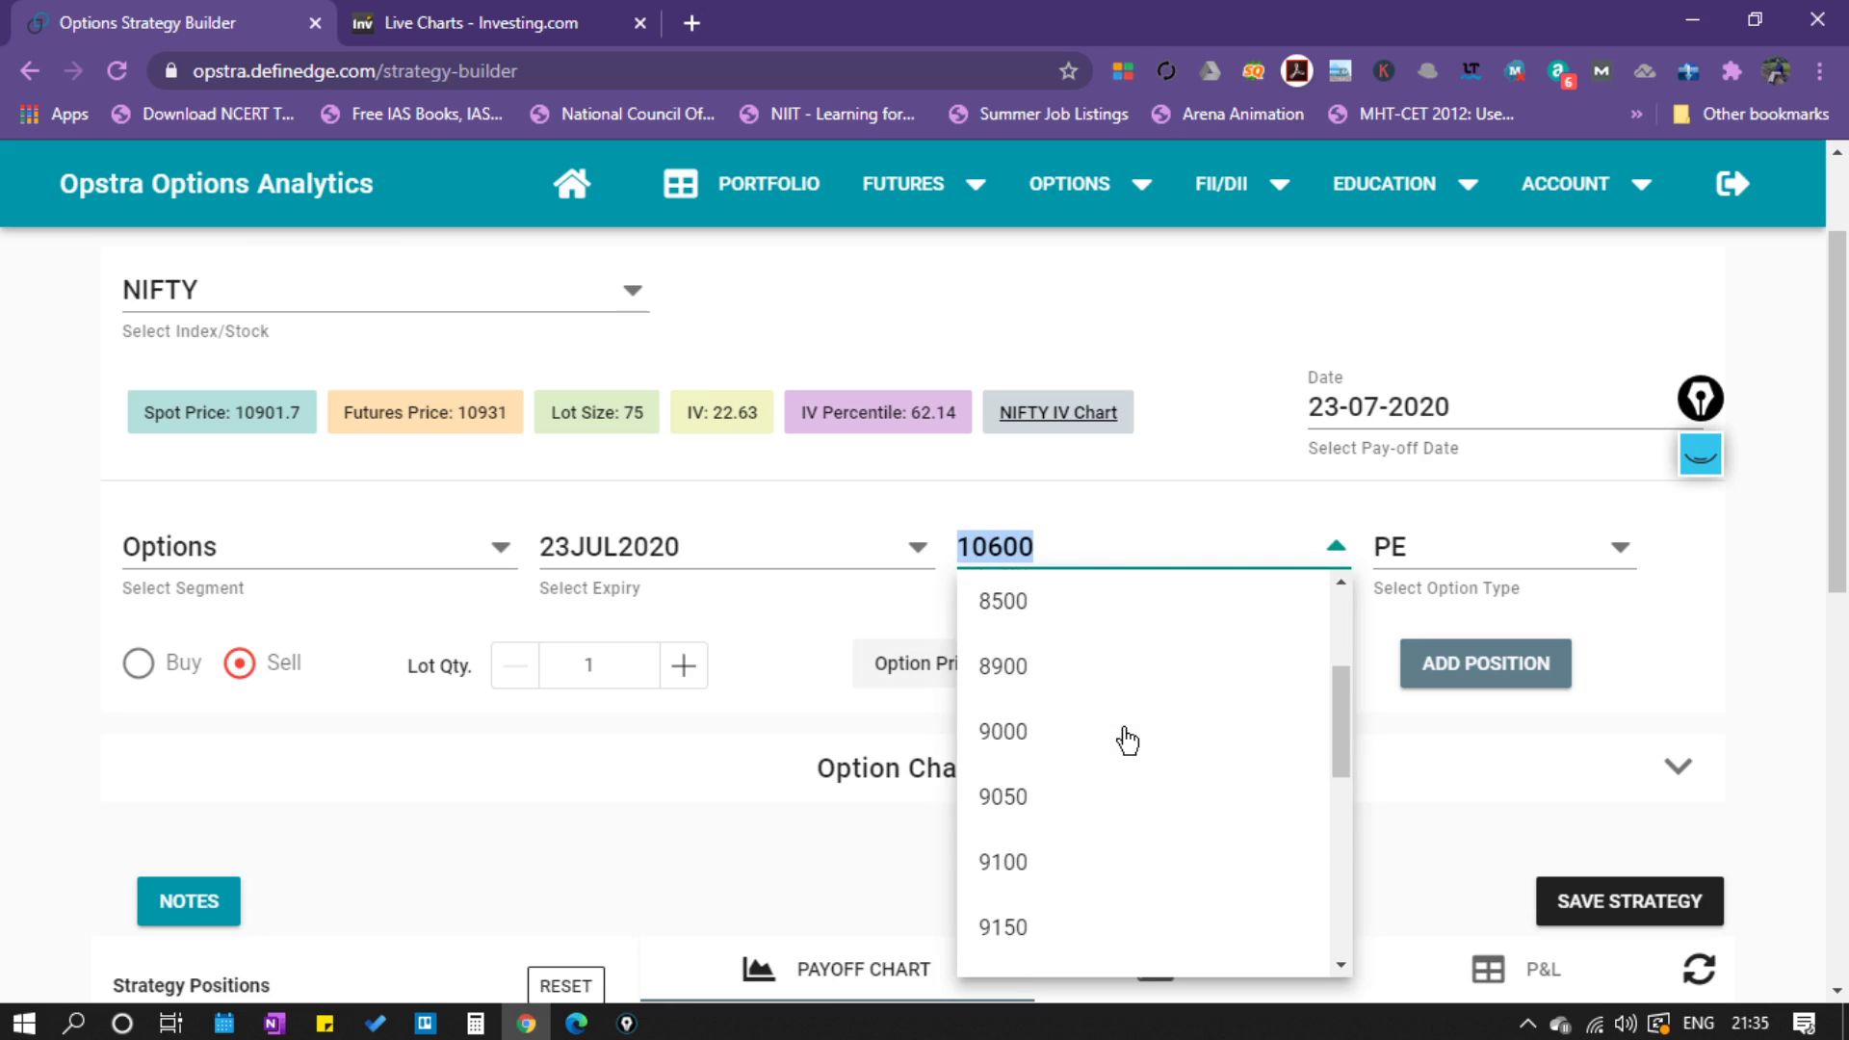
scroll(1127, 741, down, 2)
scroll(1123, 727, up, 1)
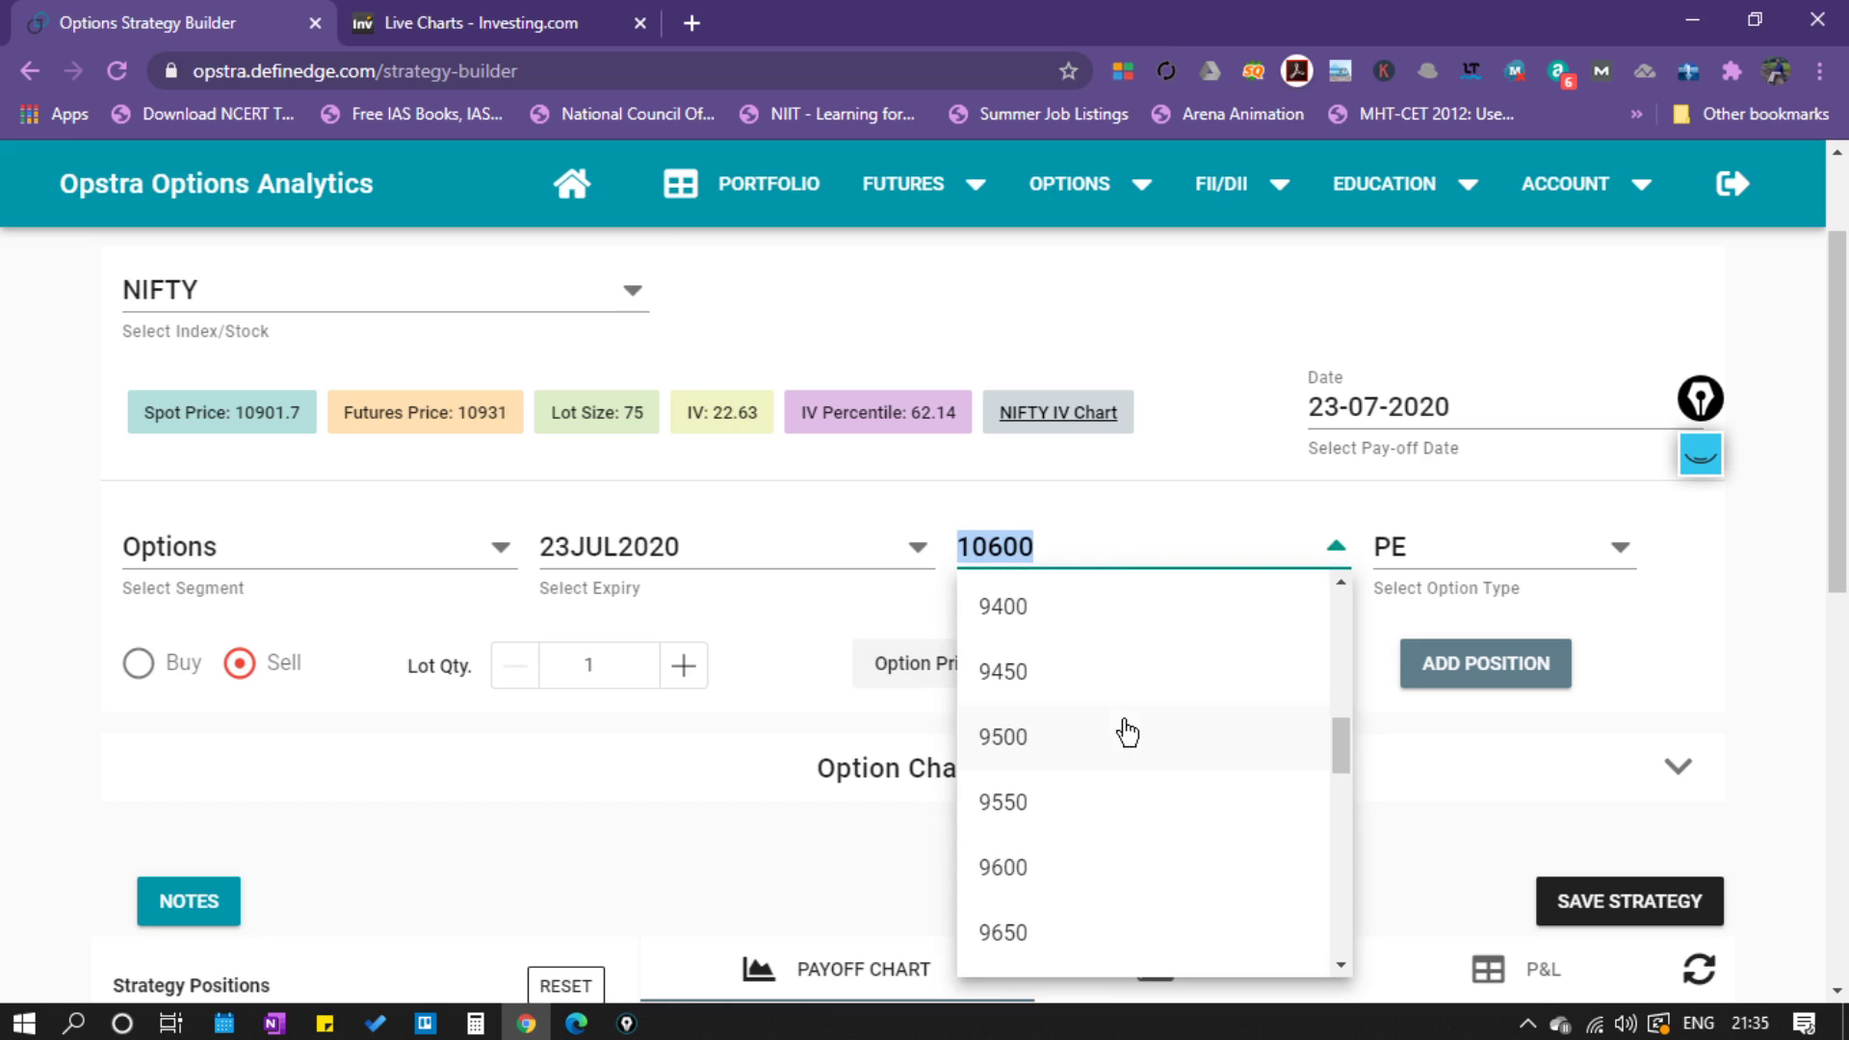
scroll(1126, 741, up, 1)
scroll(1143, 780, down, 6)
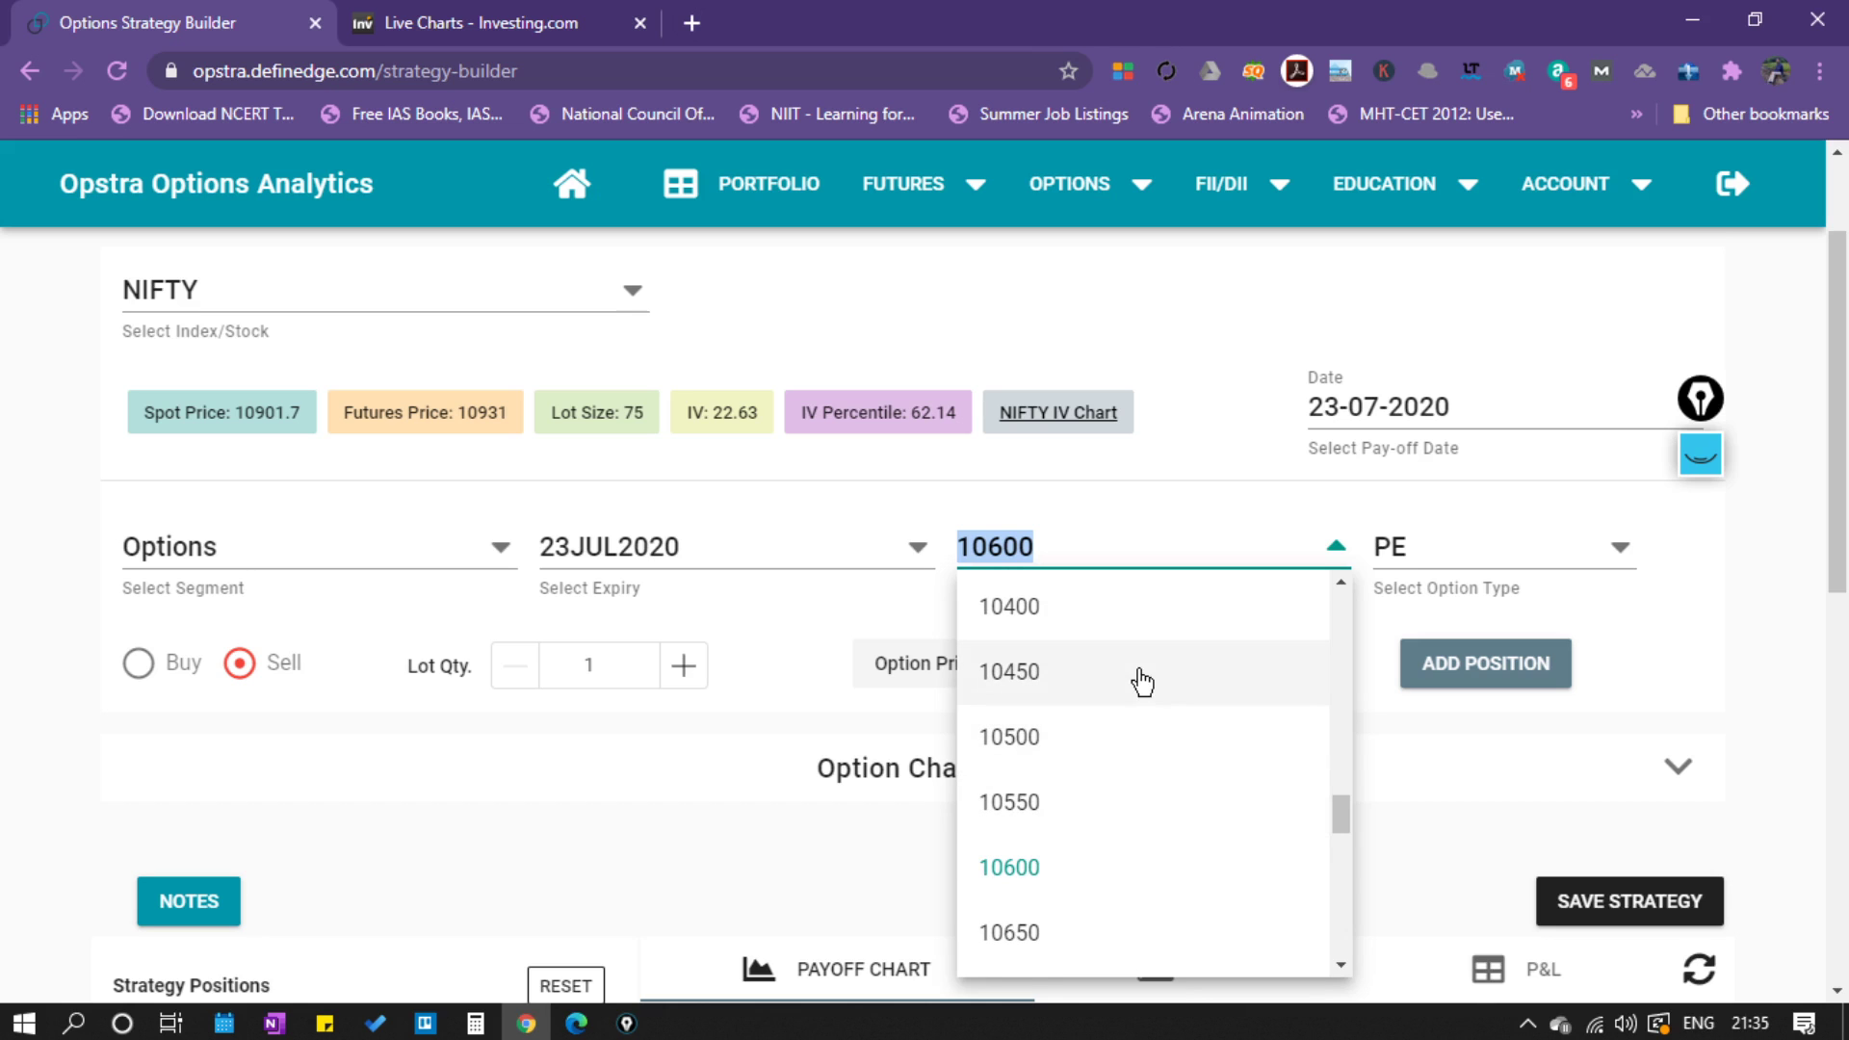
click(1071, 743)
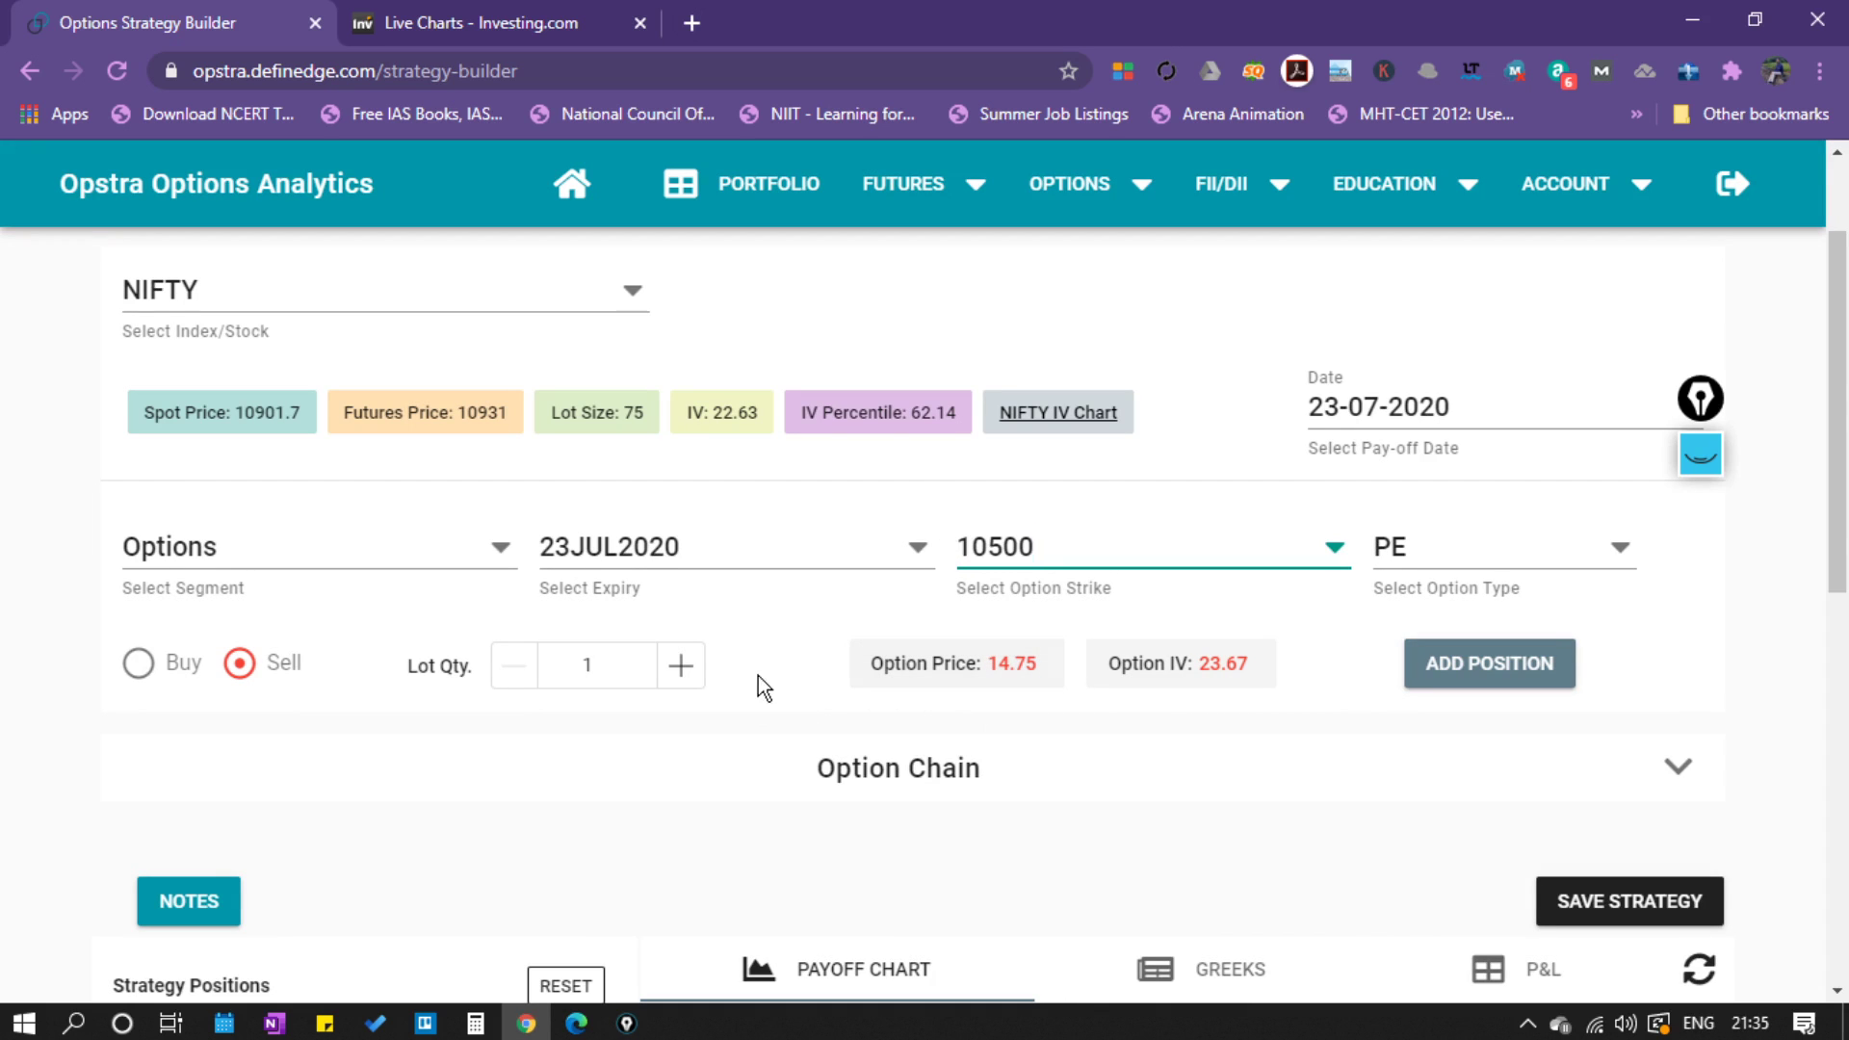
click(137, 664)
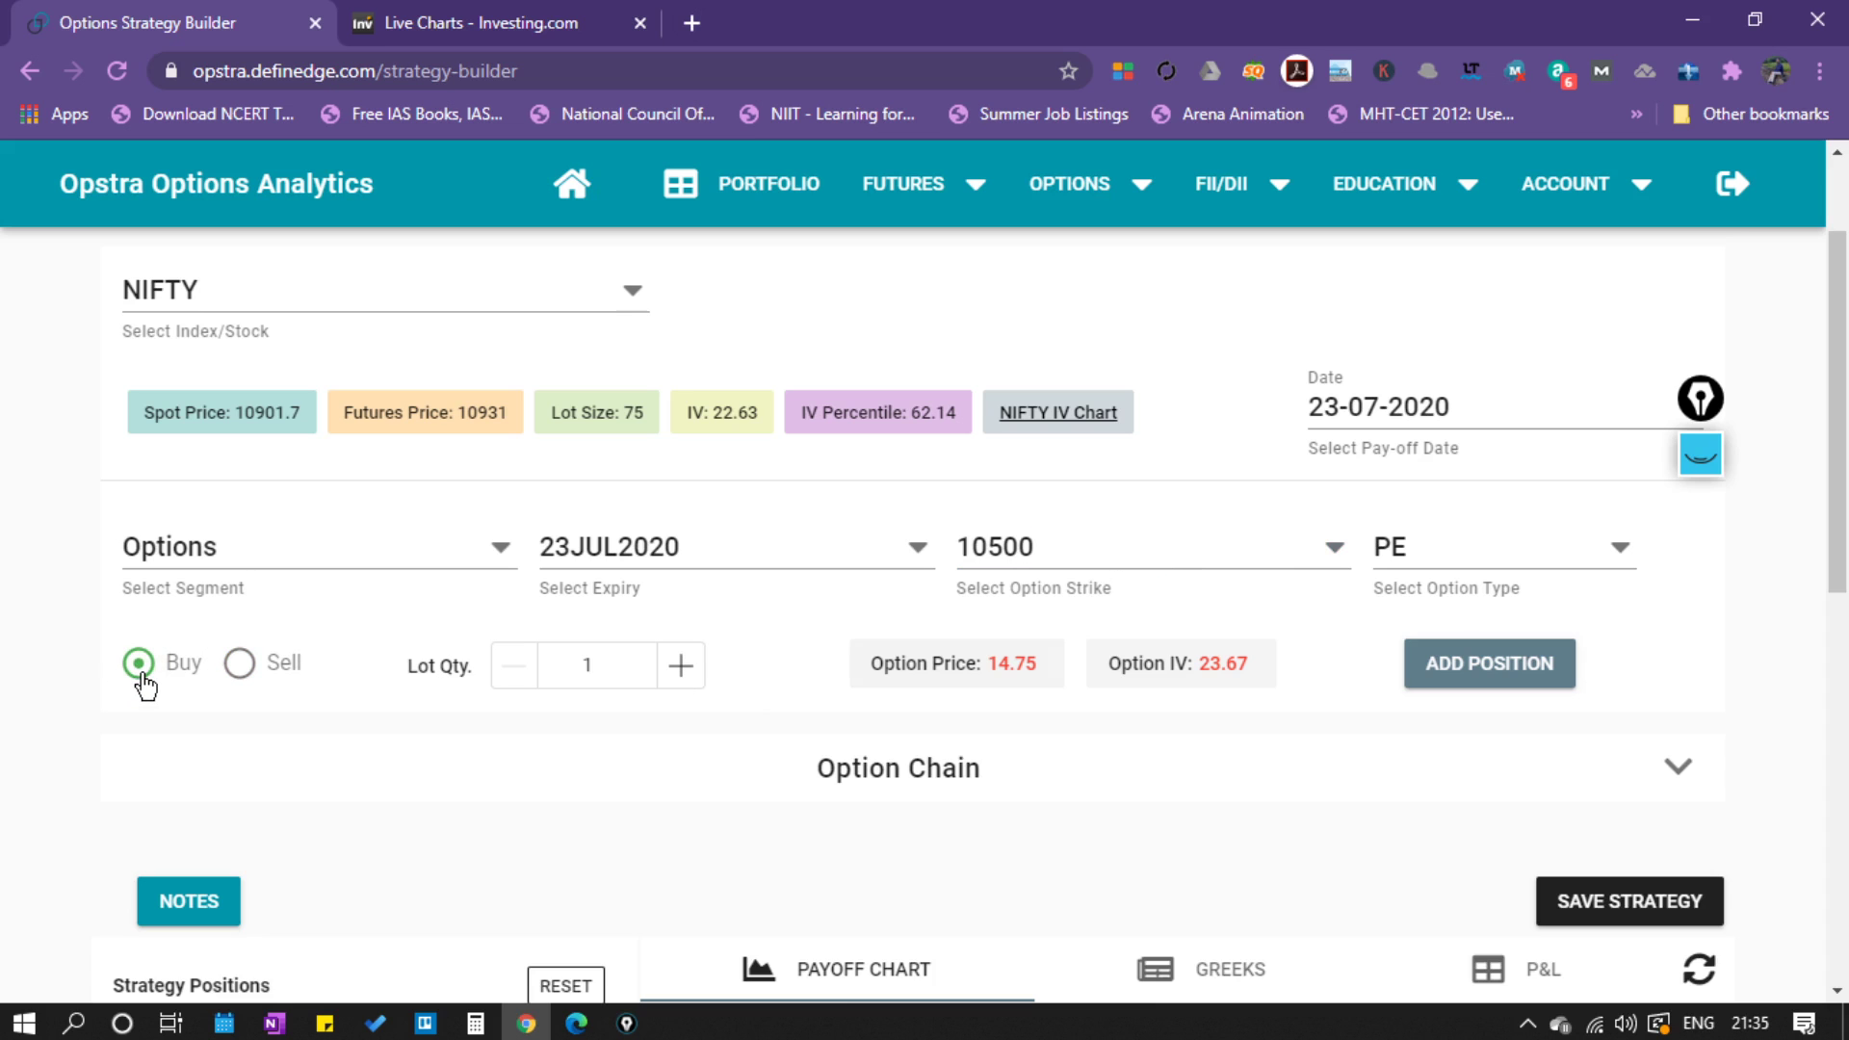
click(1481, 665)
Show the two-leg strategy's figures and payoff chart, and move the pen widget clear of the chart.
scroll(1775, 581, down, 2)
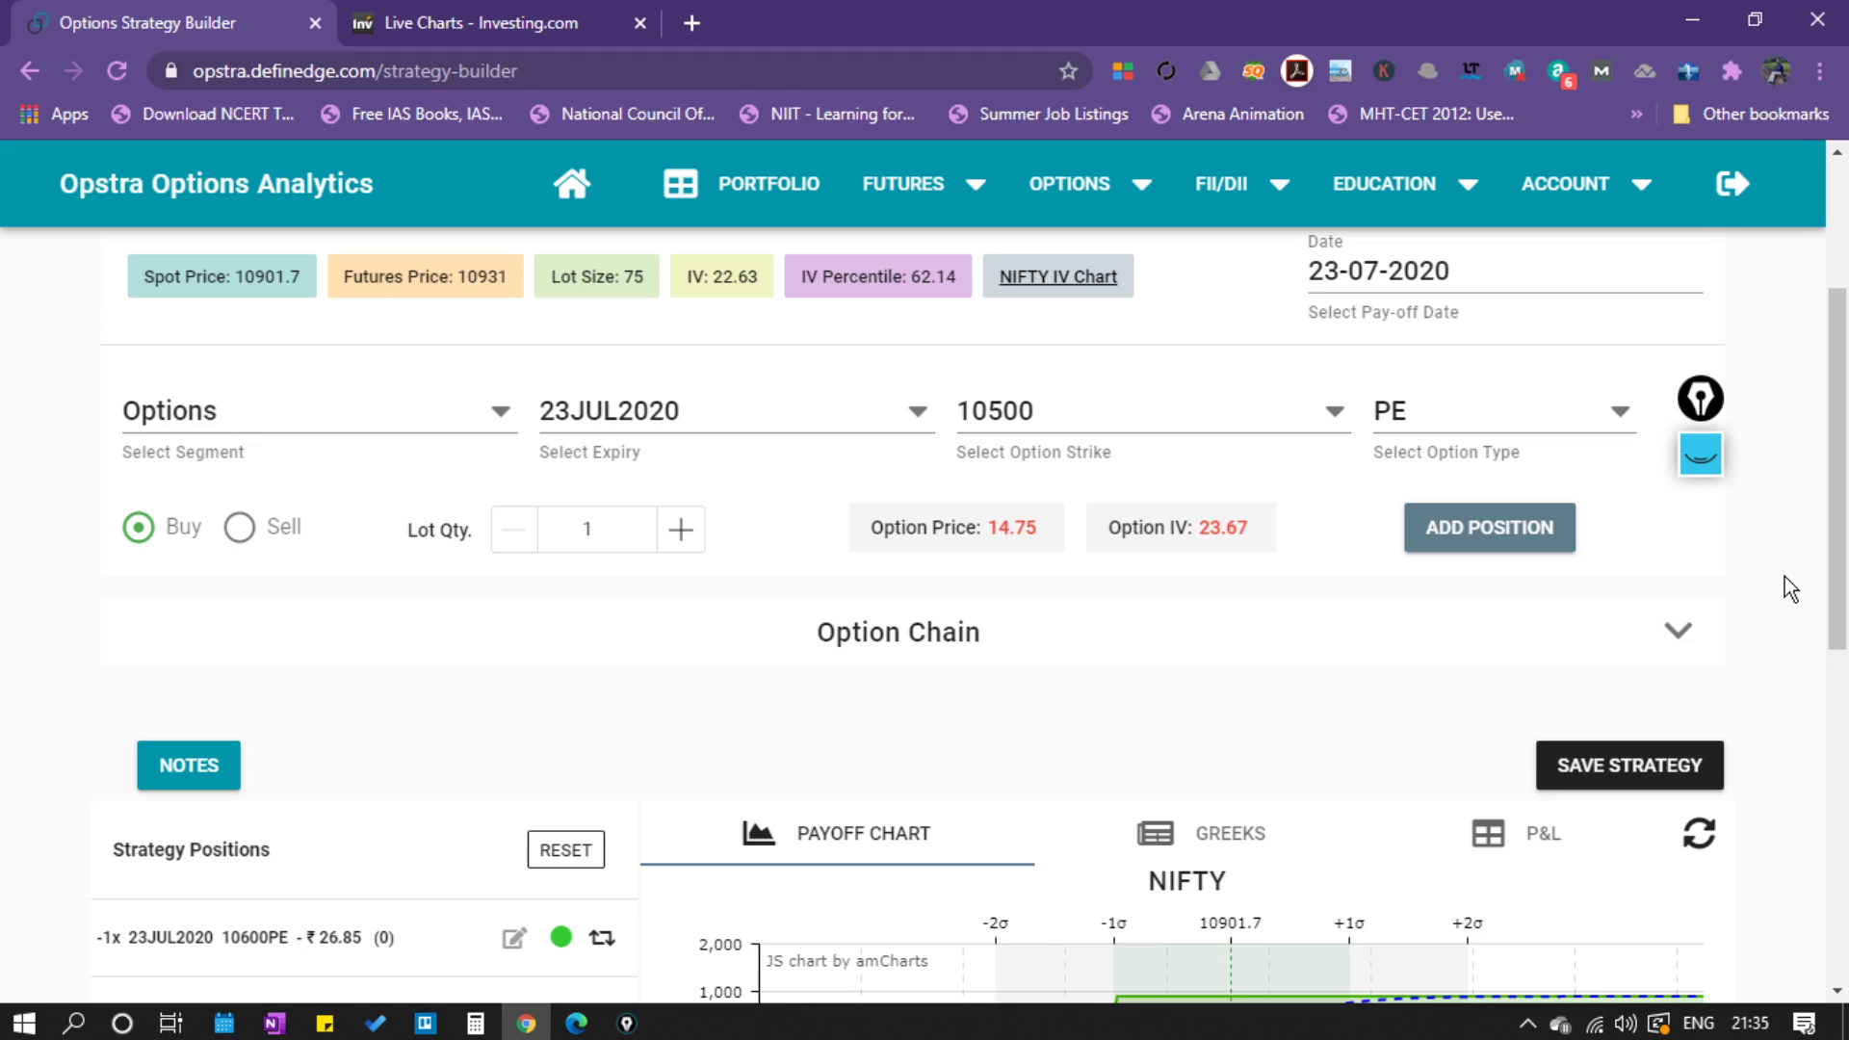
scroll(1783, 576, down, 4)
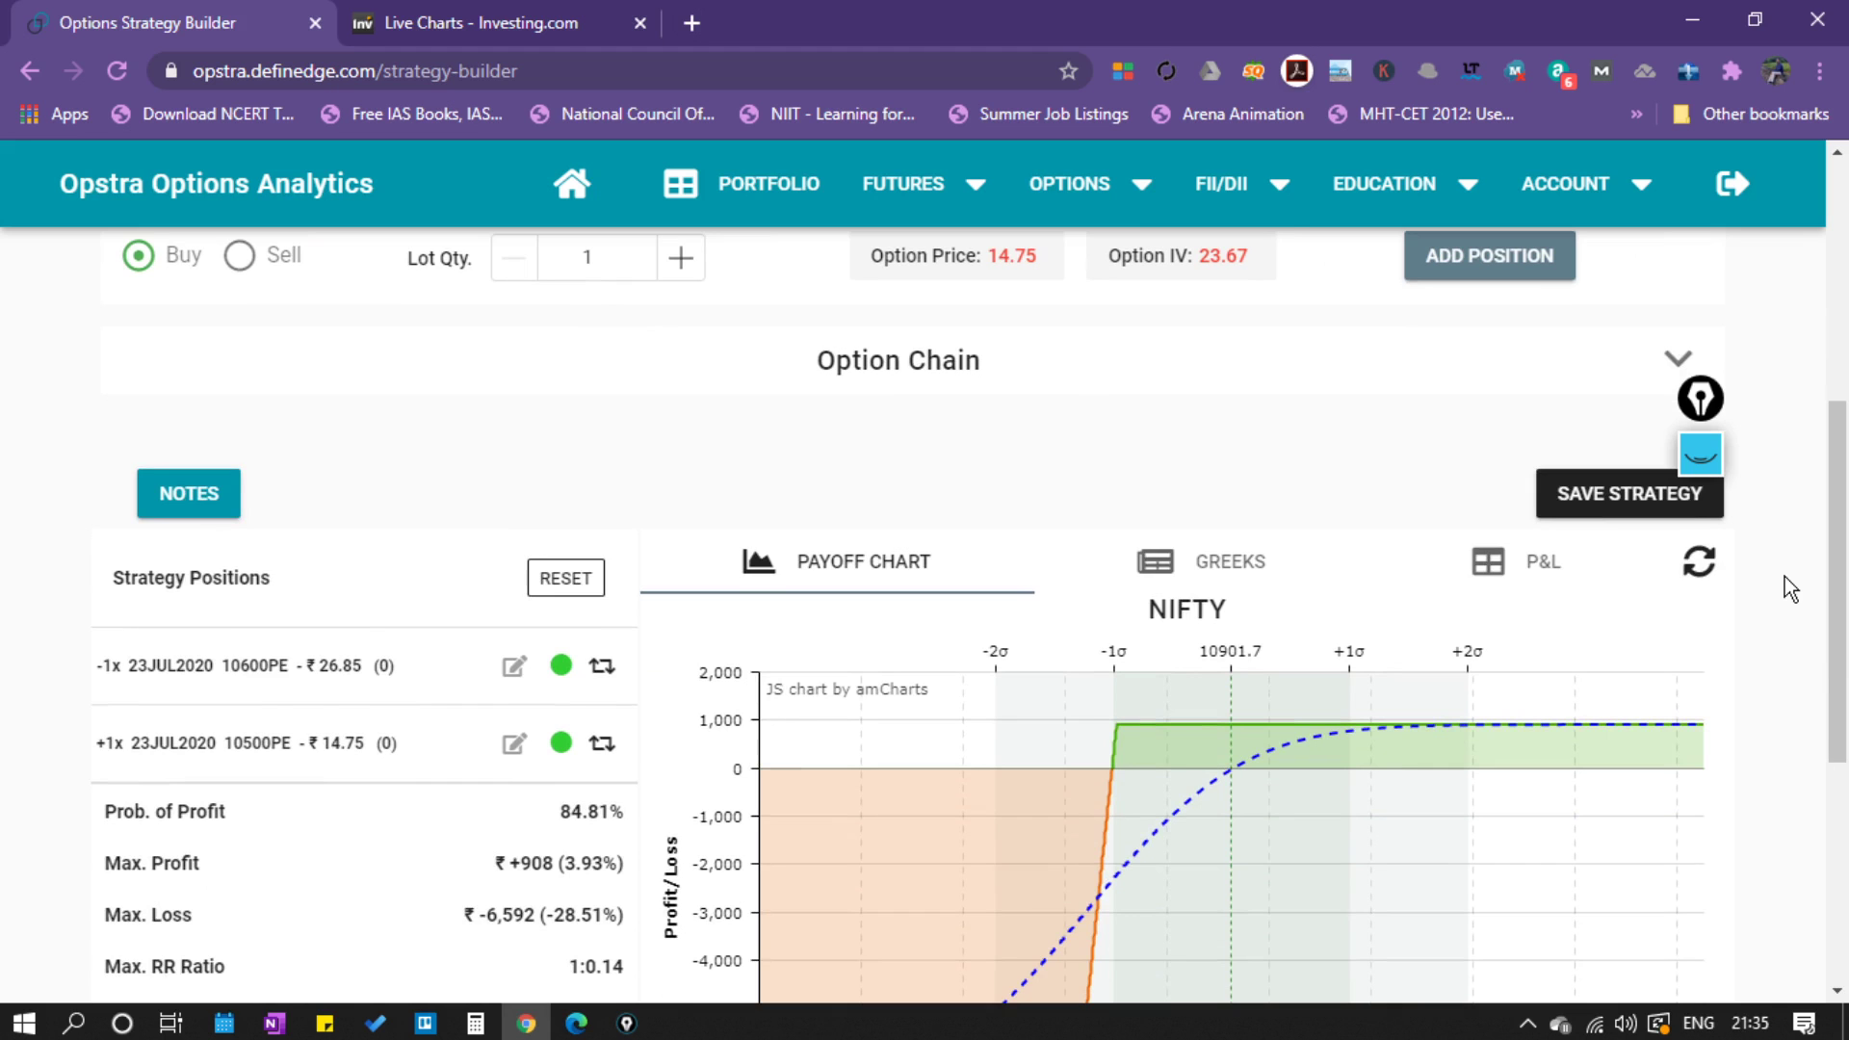
scroll(1783, 575, down, 3)
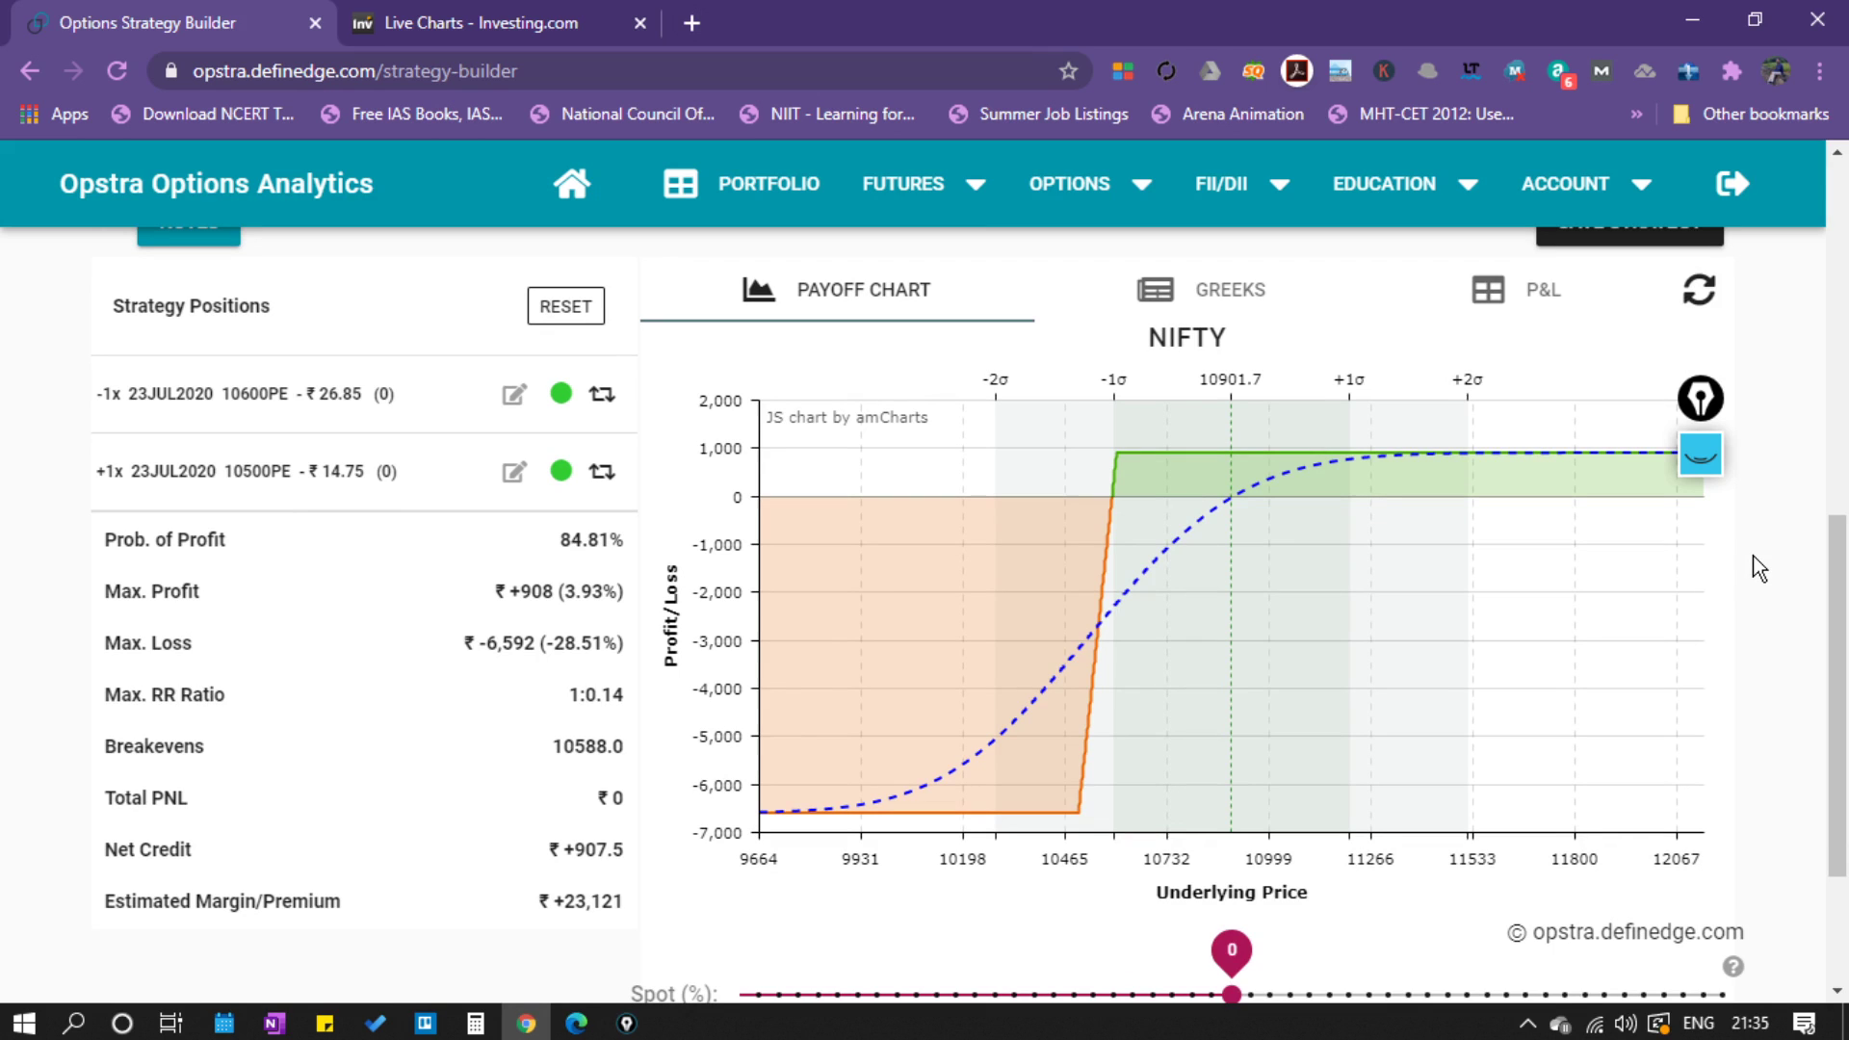
drag(1700, 398, 1758, 398)
click(1768, 339)
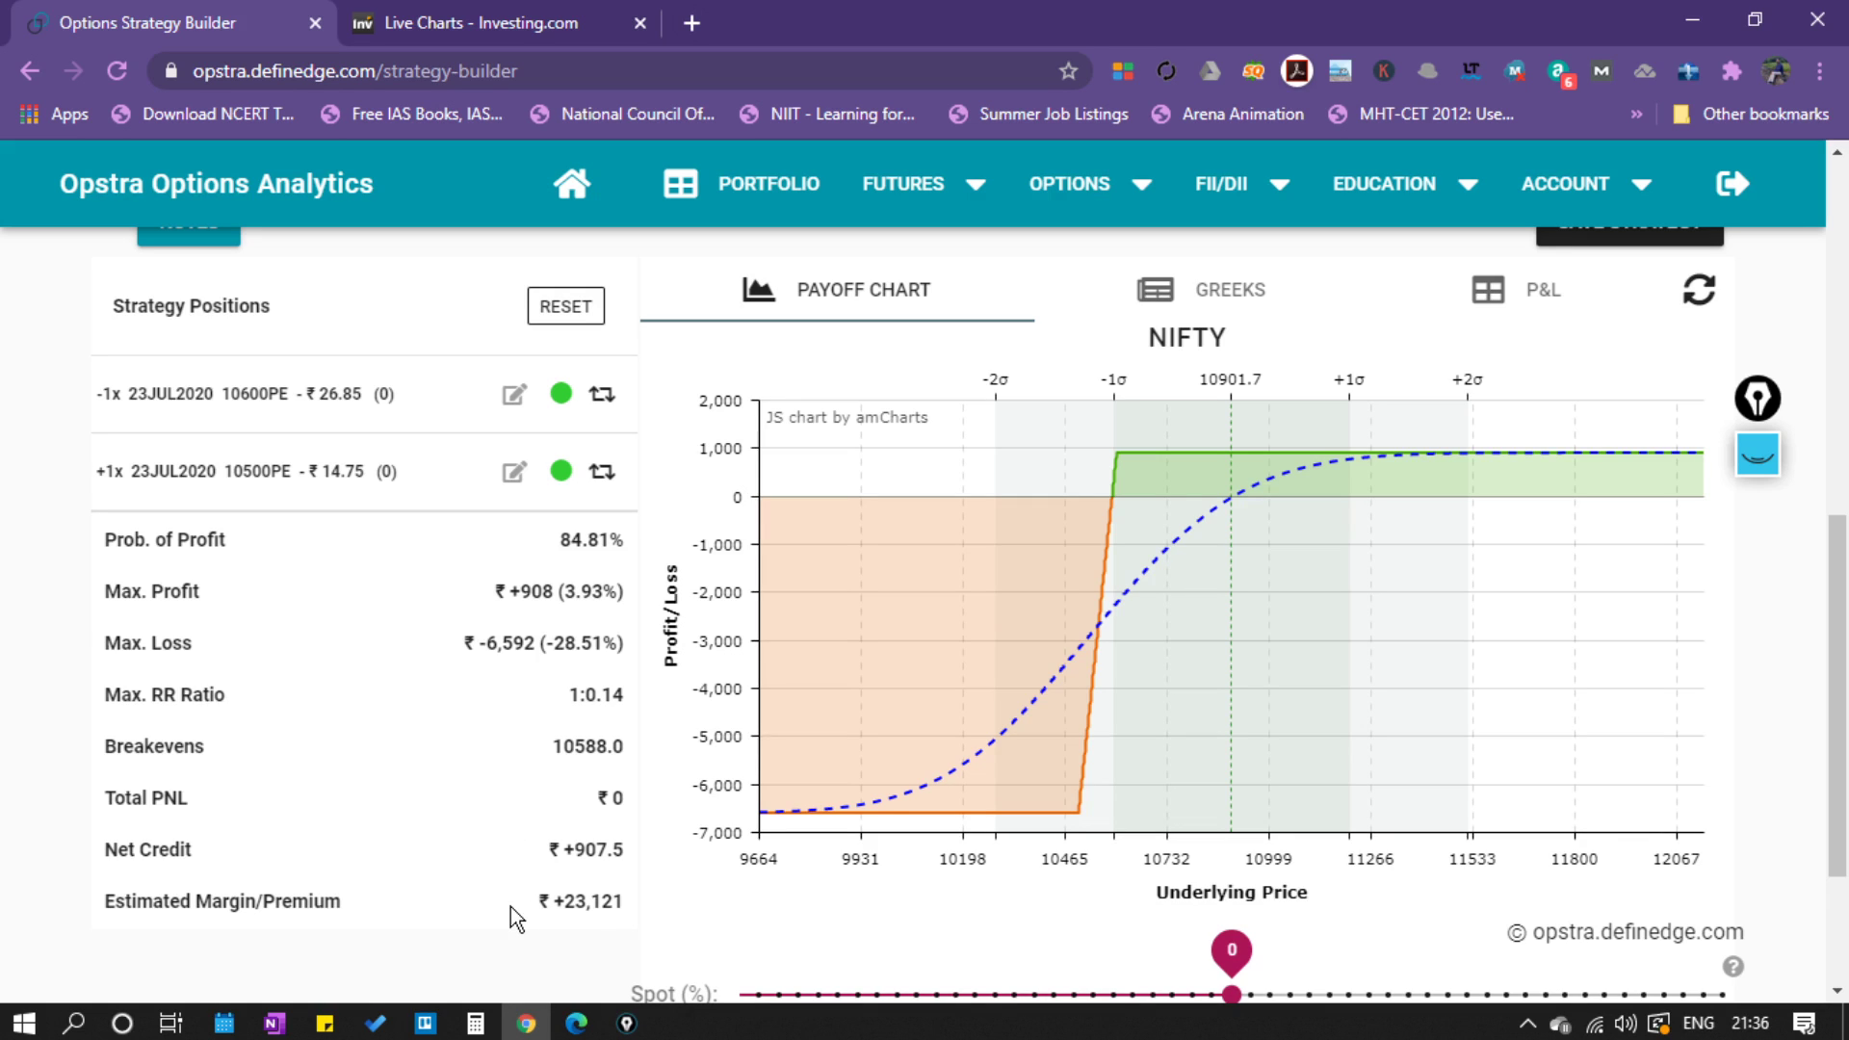
Examine the spread's maximum loss, maximum profit and probability of profit, highlighting each figure in turn.
mouse_move(536, 644)
mouse_down()
mouse_move(503, 643)
mouse_move(535, 643)
mouse_up()
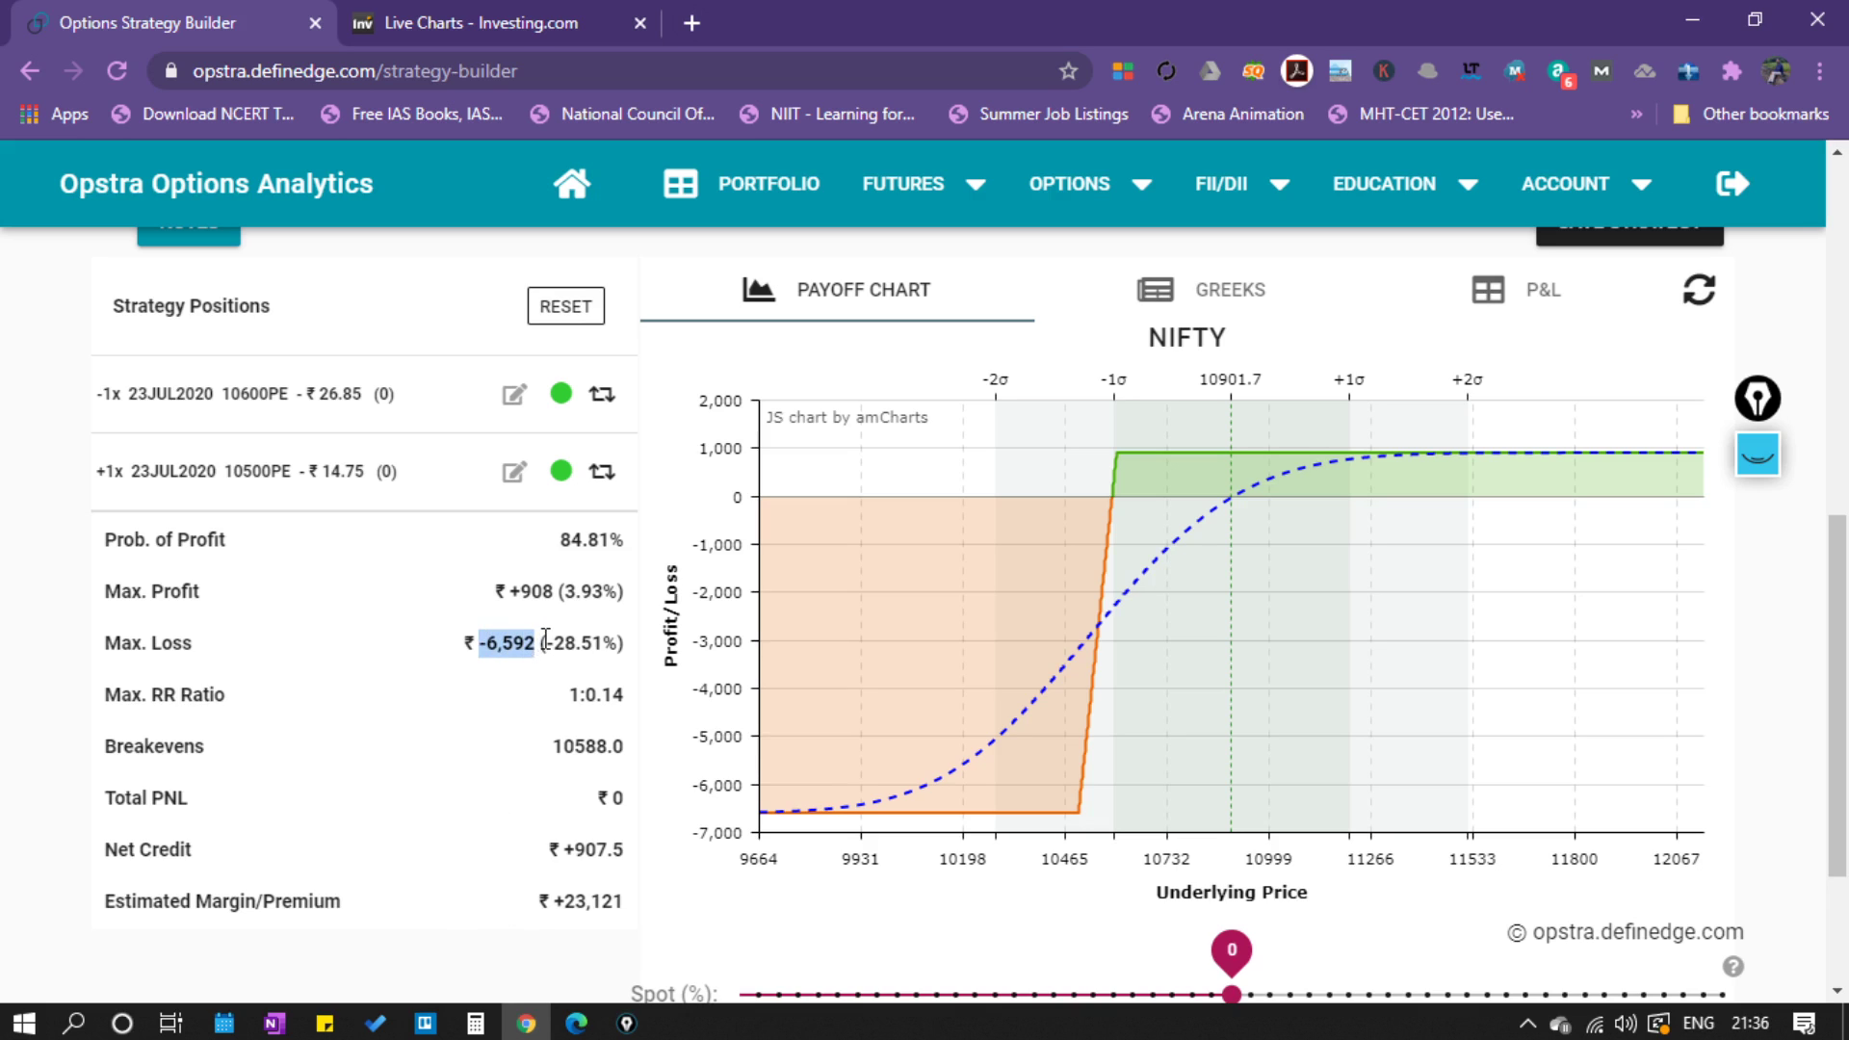
click(545, 639)
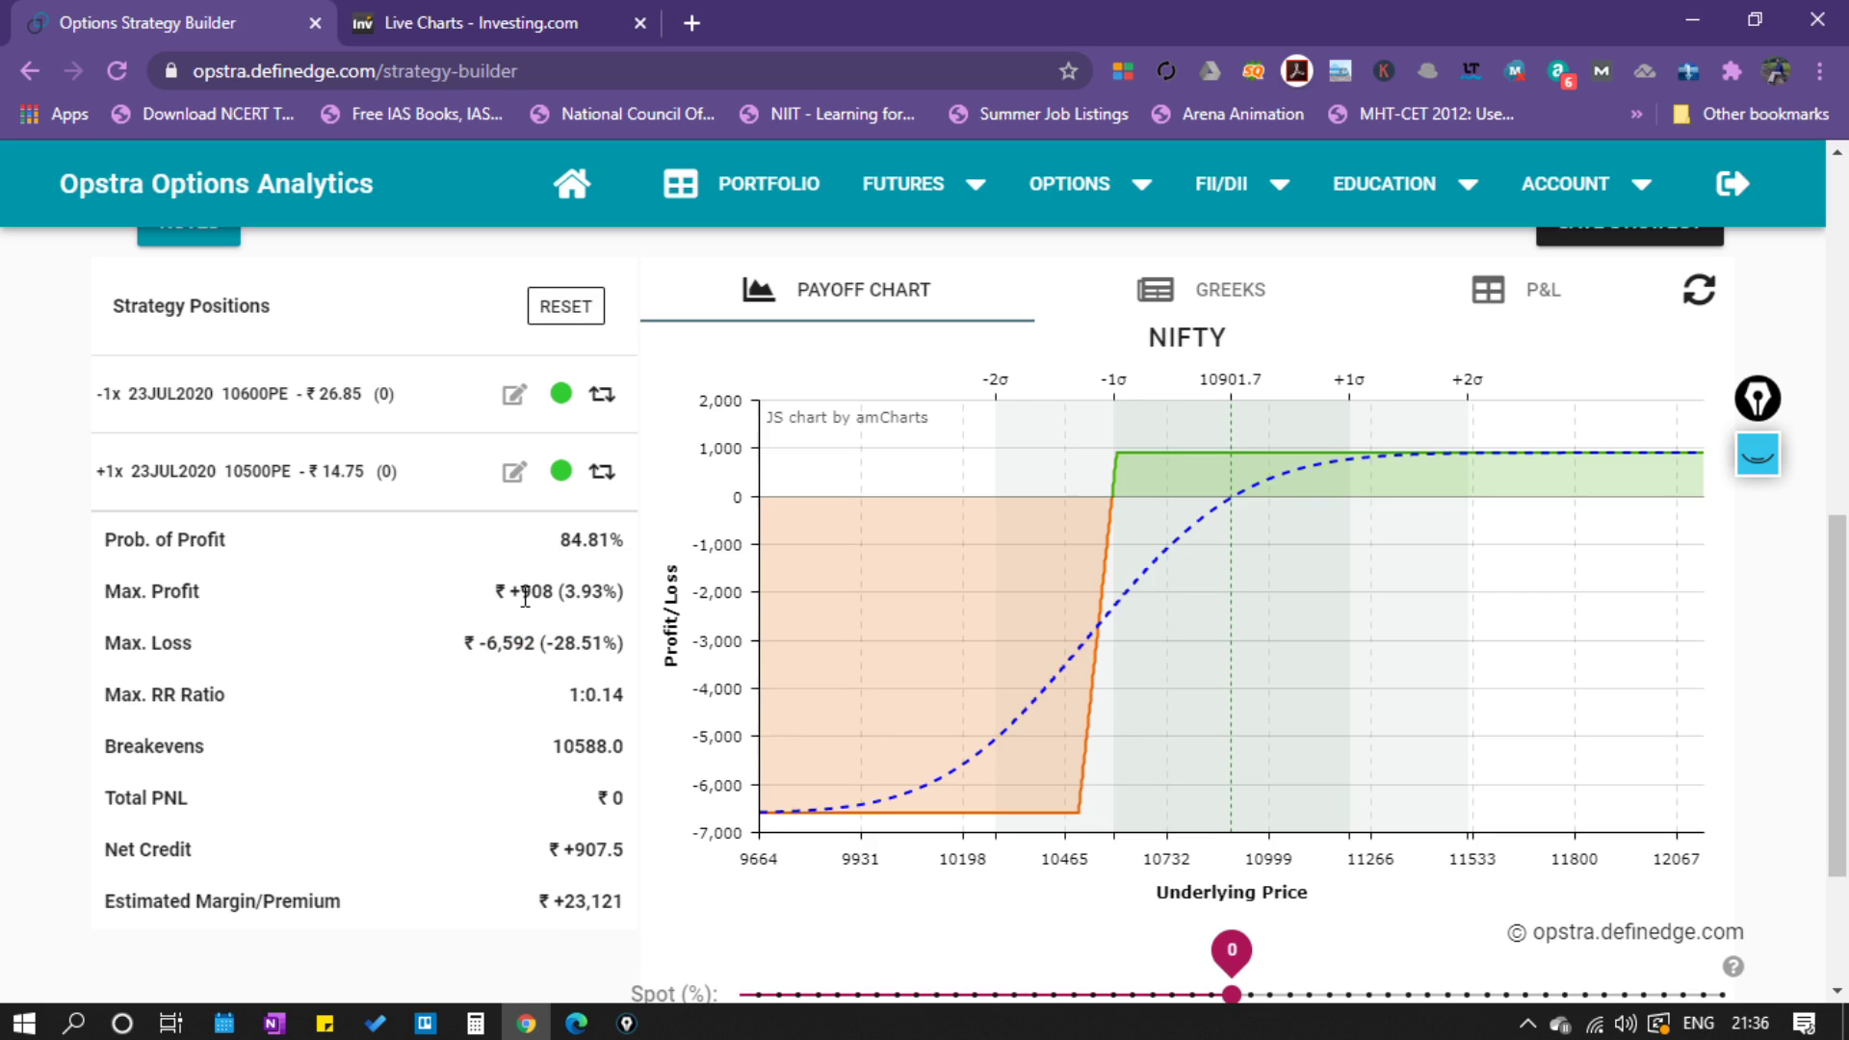
double_click(534, 591)
click(590, 594)
drag(565, 591, 619, 597)
click(452, 587)
drag(553, 643, 617, 592)
click(605, 643)
click(553, 594)
drag(558, 537, 629, 553)
click(484, 563)
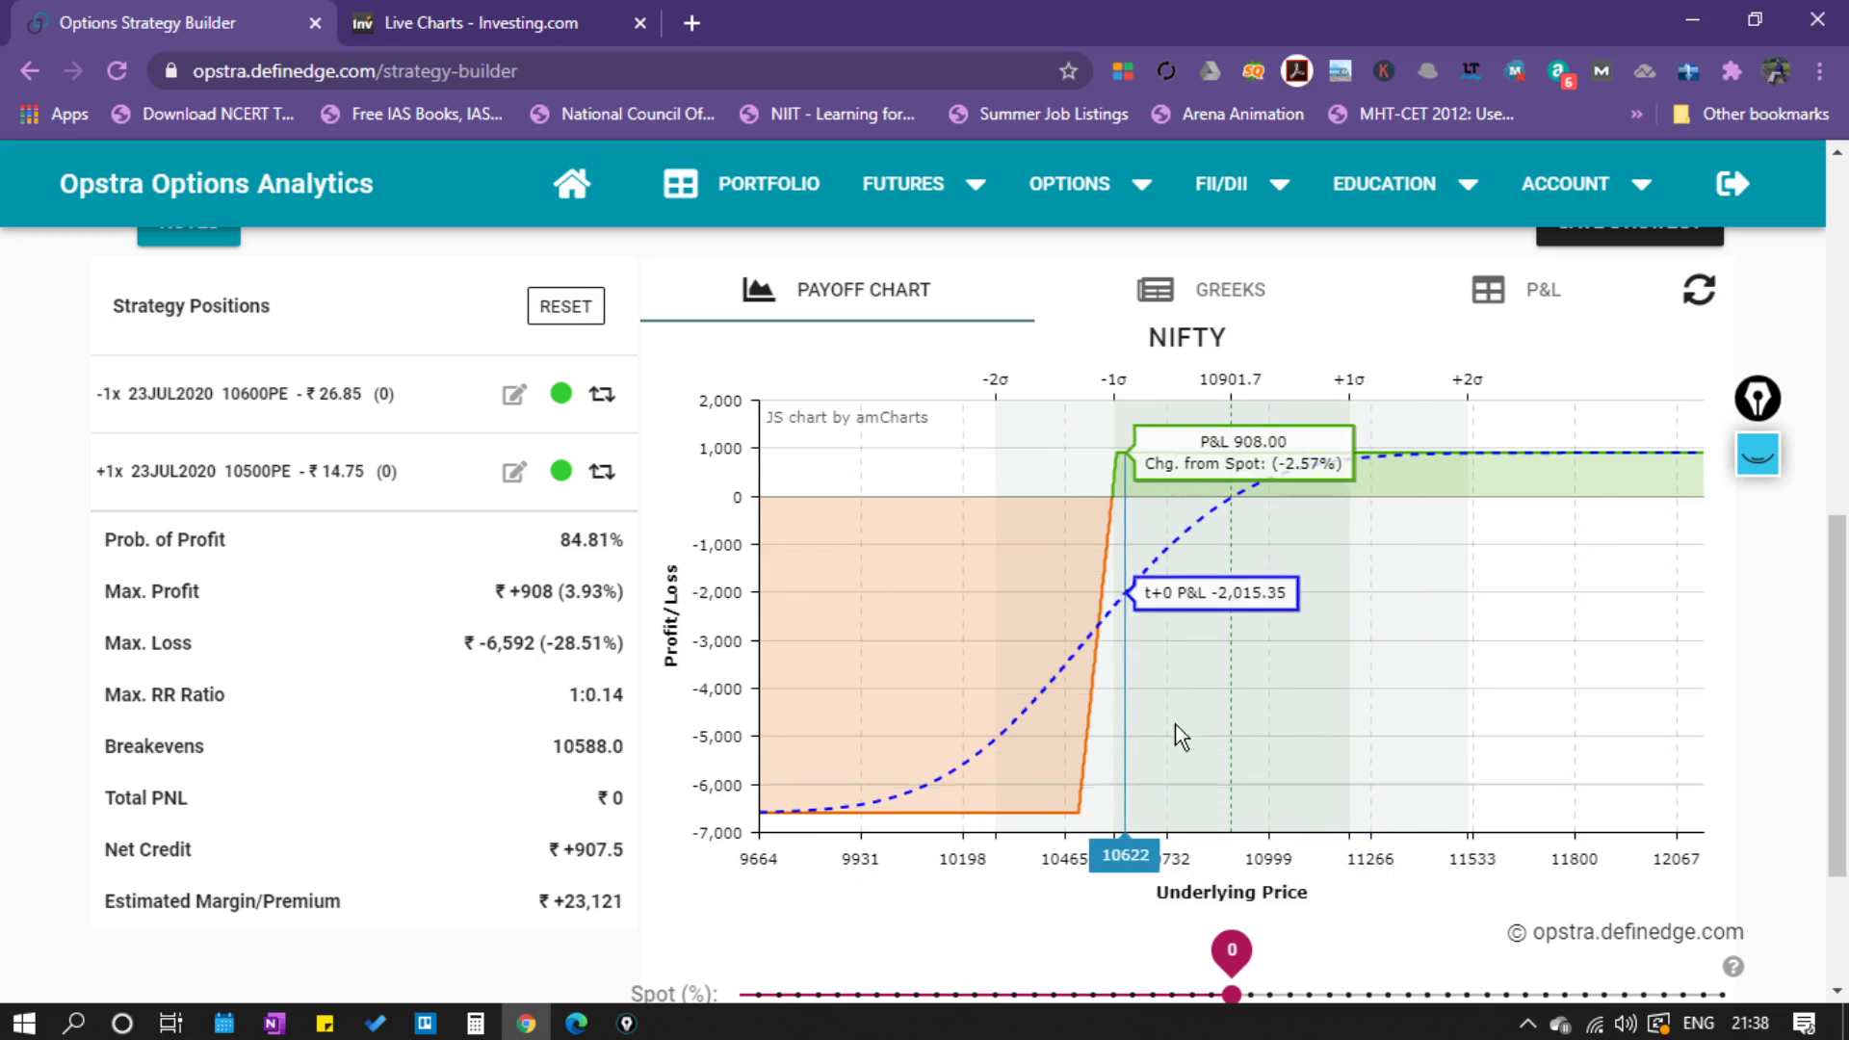
Expand the Epic Pen toolbar and circle the point where the expiry payoff line crosses zero.
click(1754, 458)
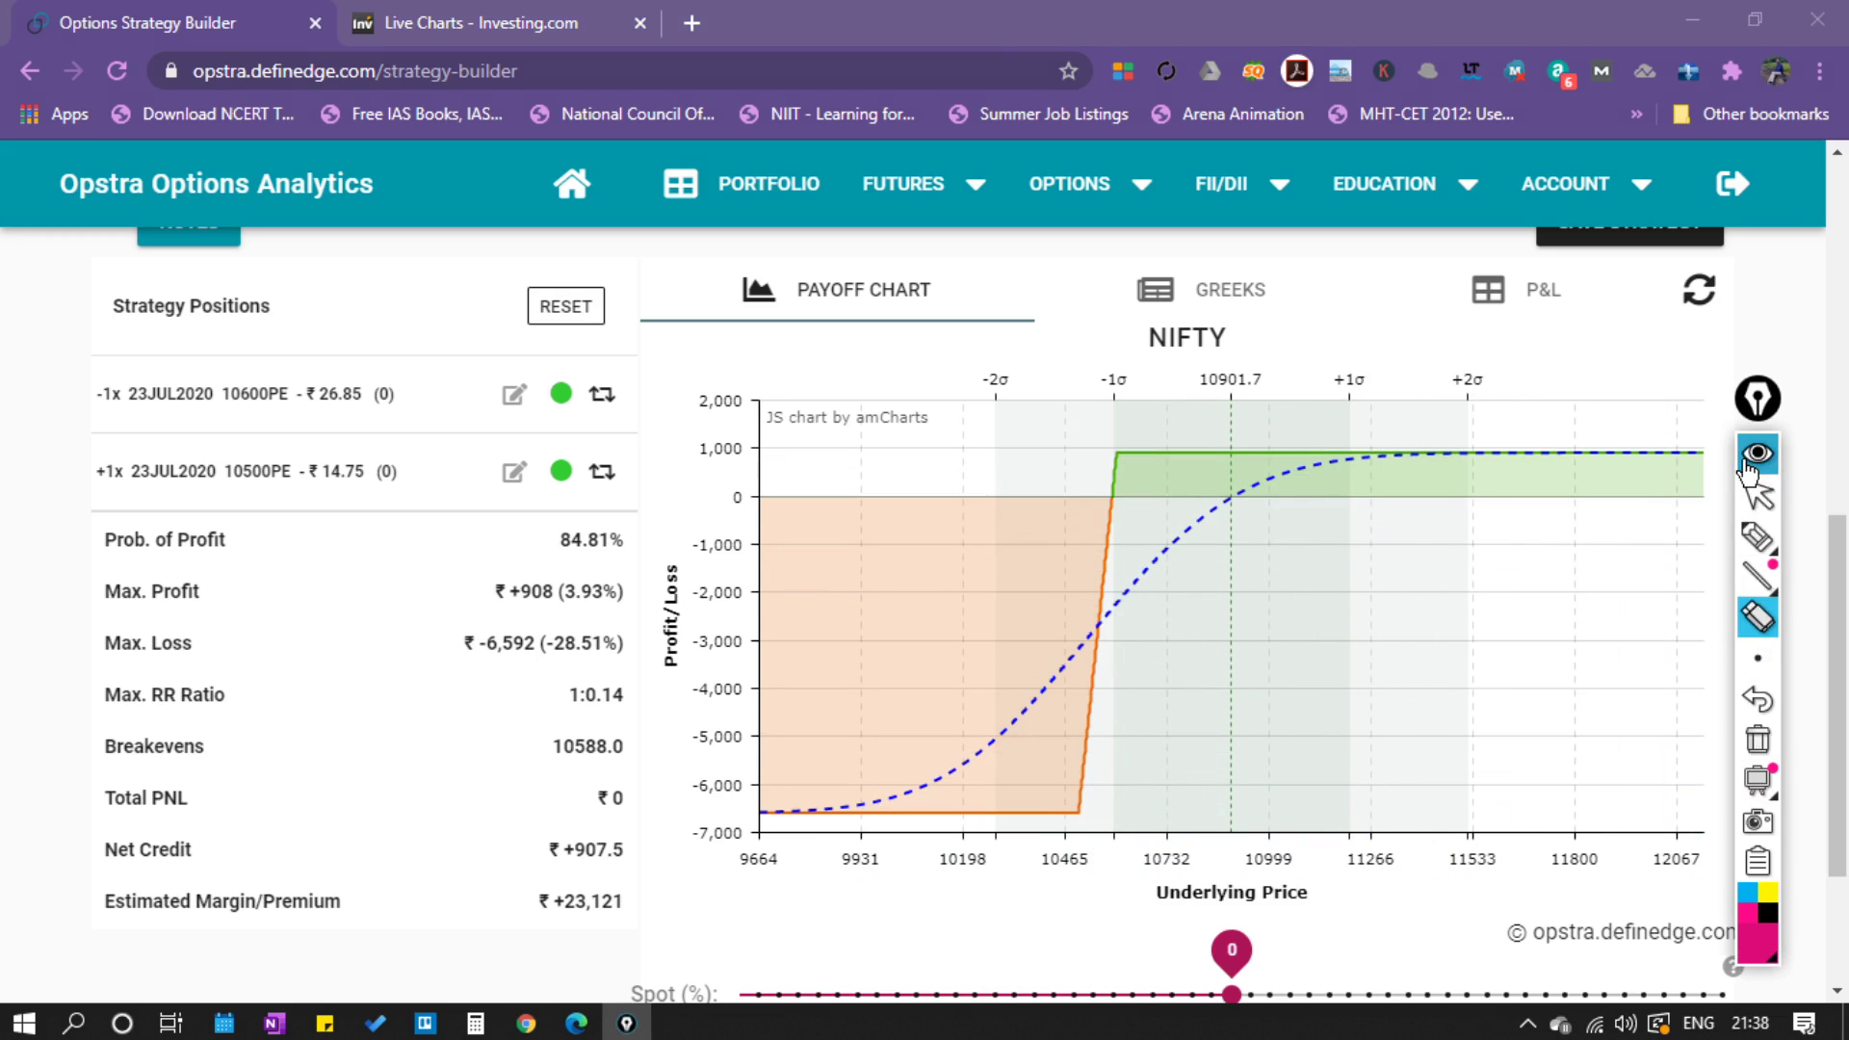
click(1757, 535)
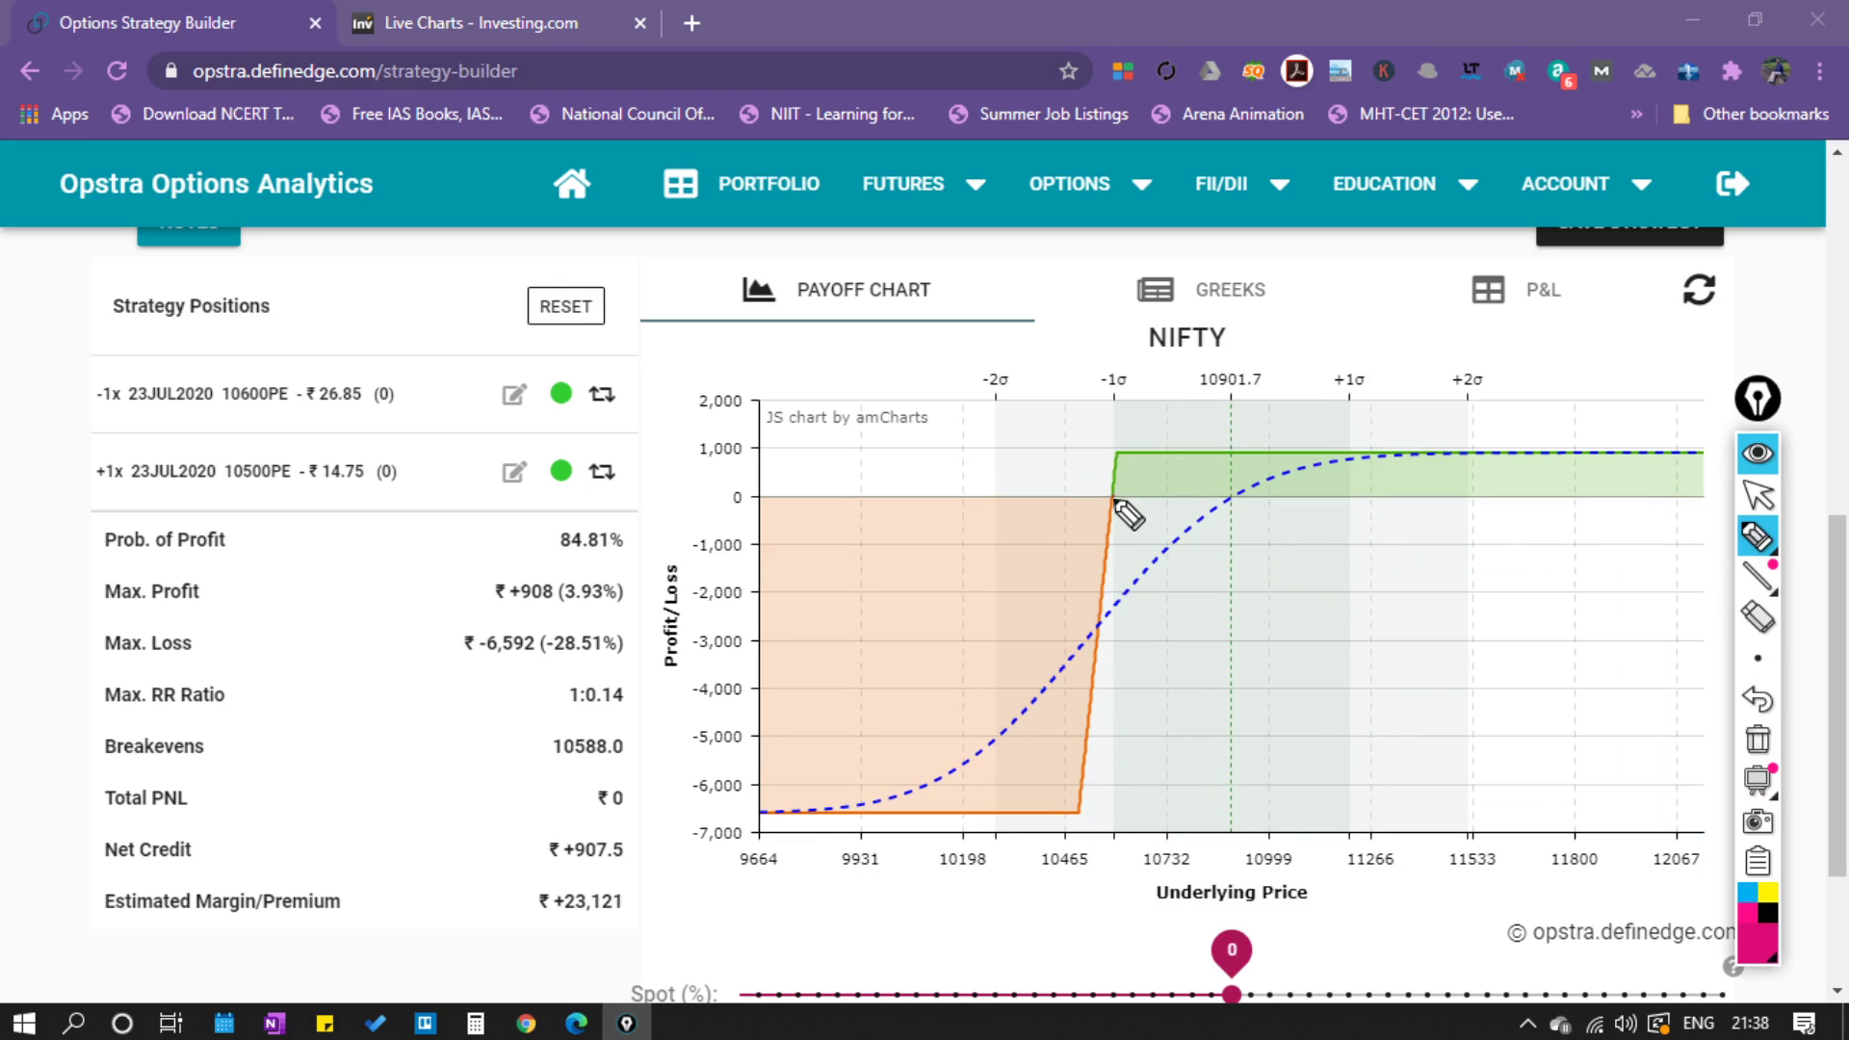
drag(1112, 496, 1114, 500)
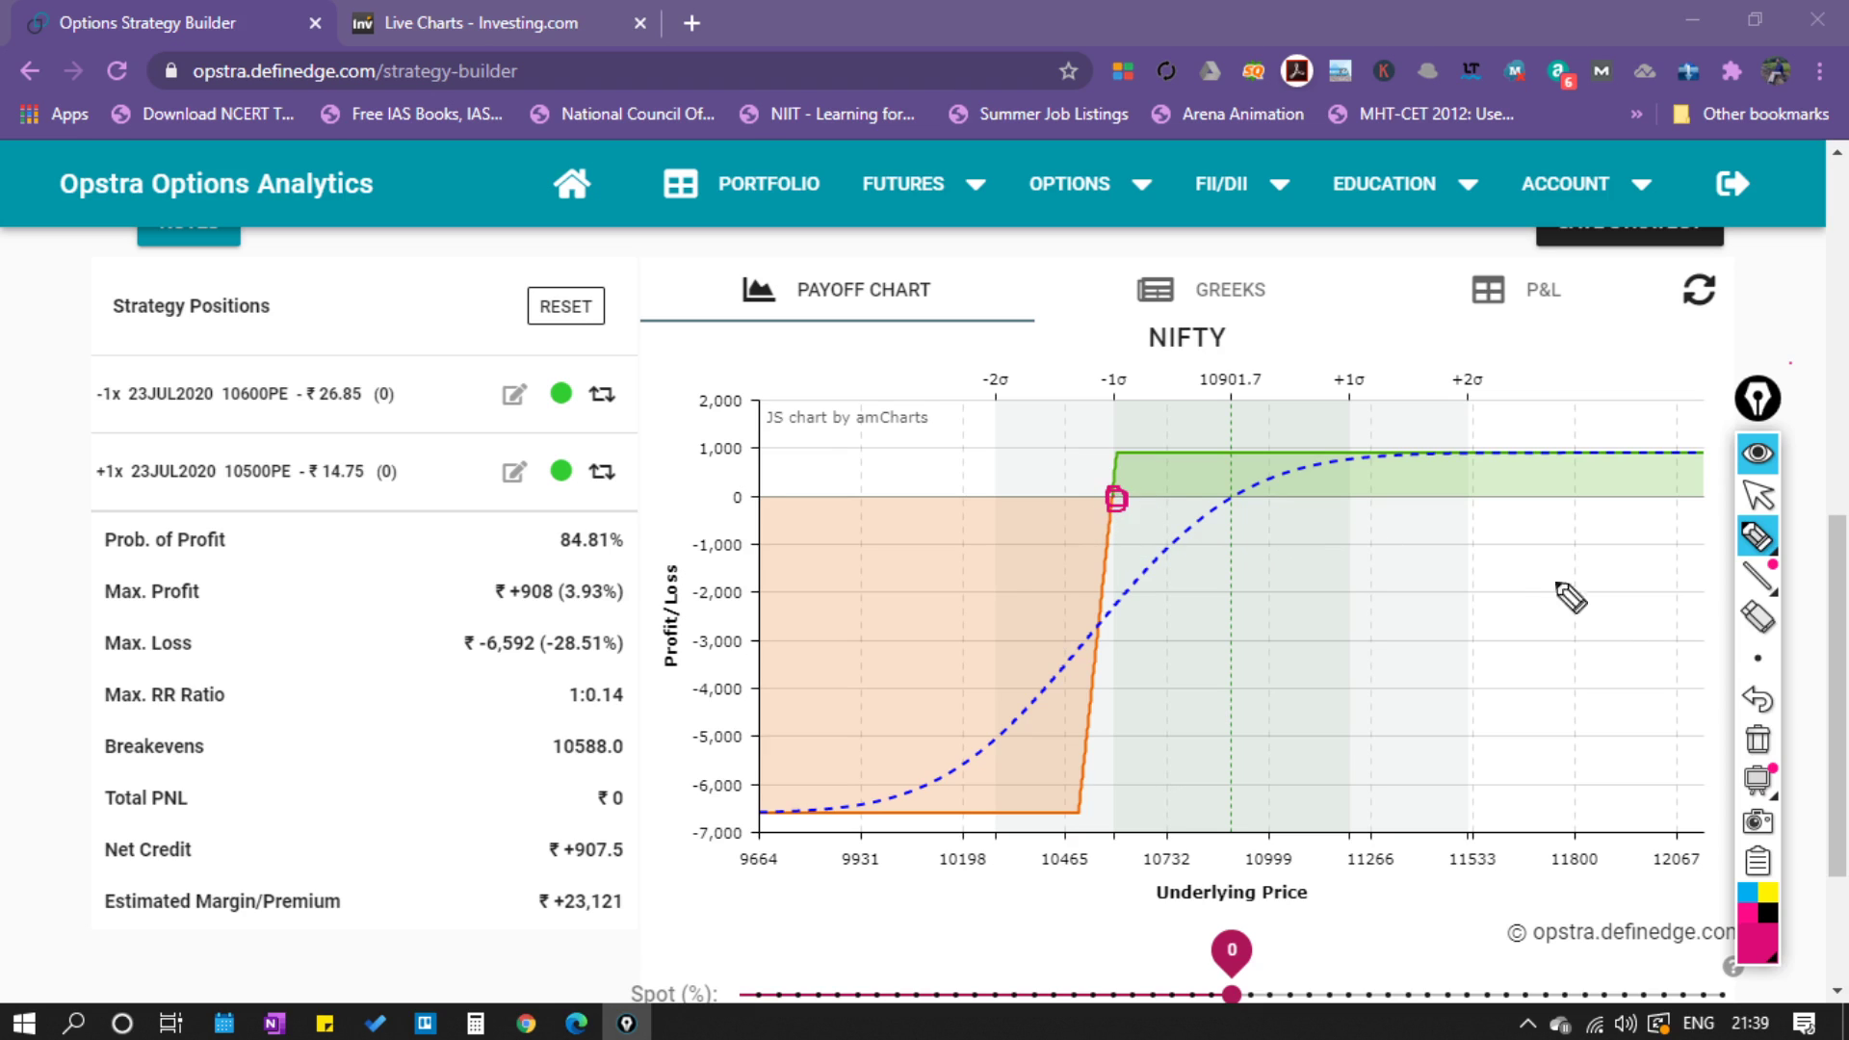
Erase the pen mark at the breakeven point and return to the normal cursor.
click(1755, 619)
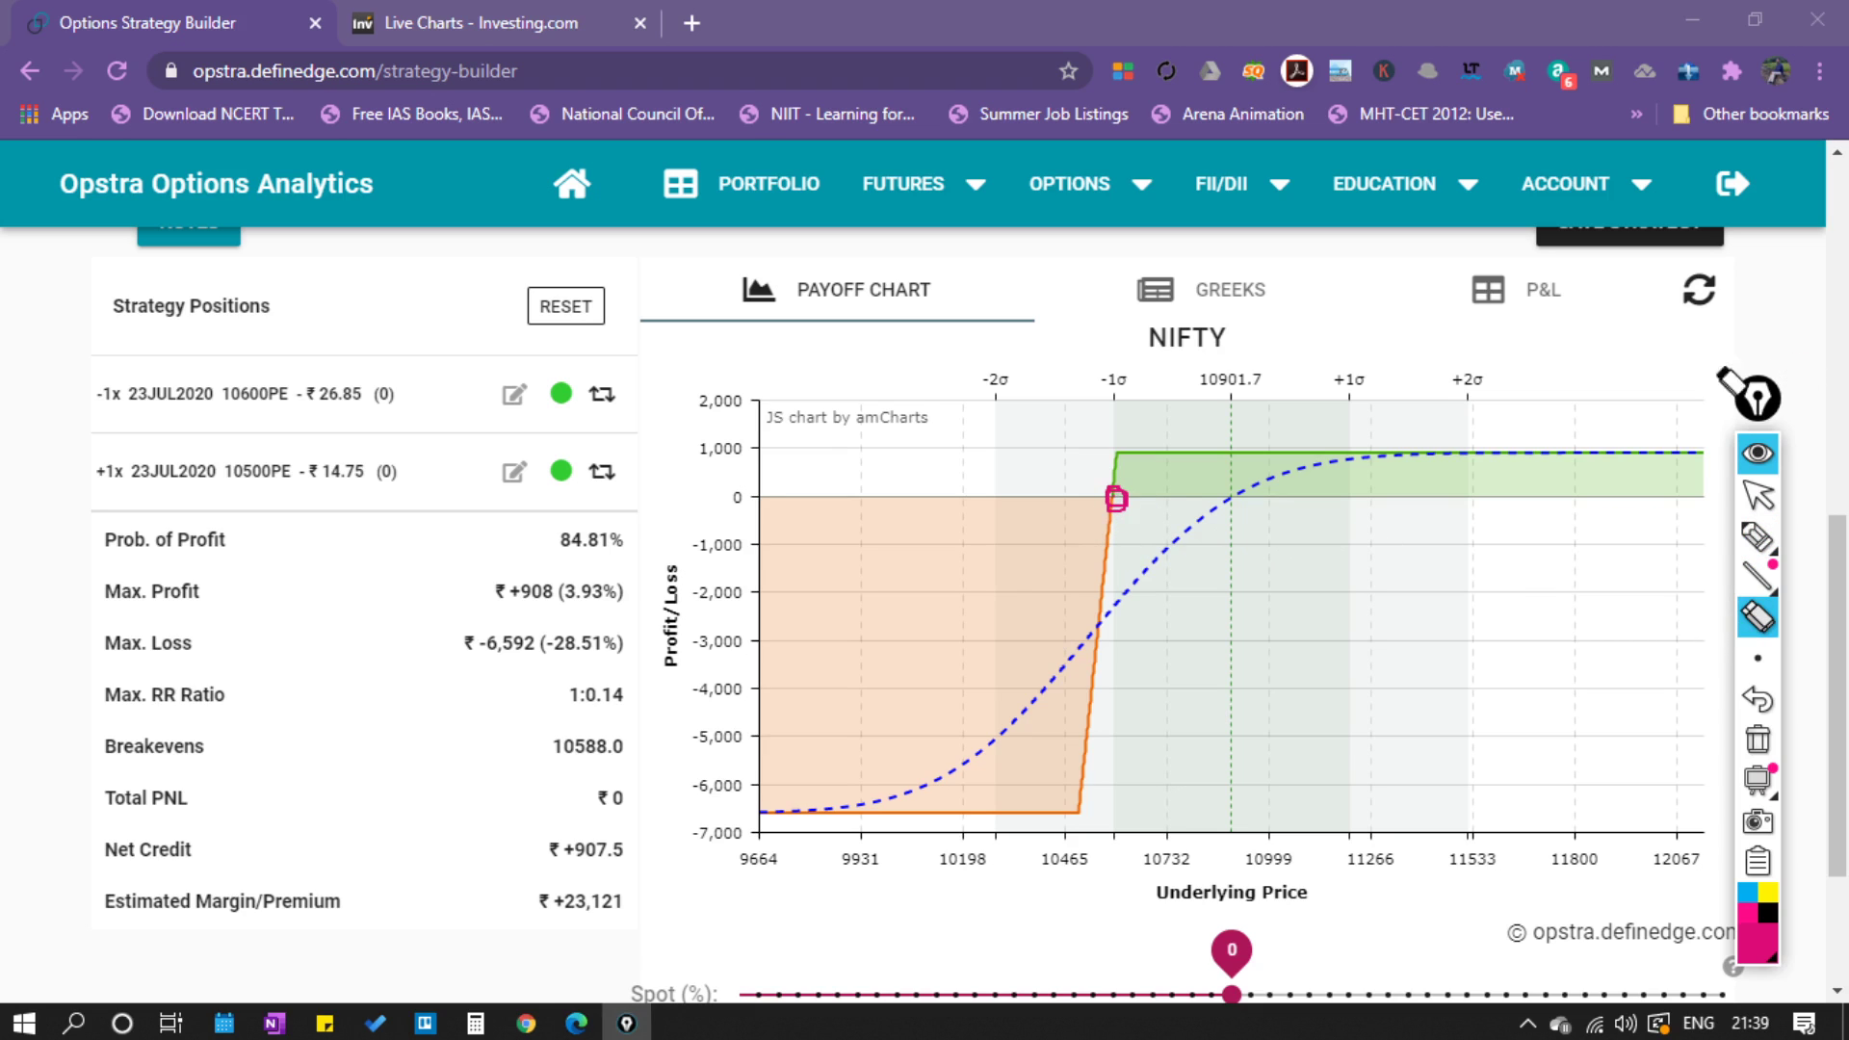
click(1115, 499)
click(1757, 495)
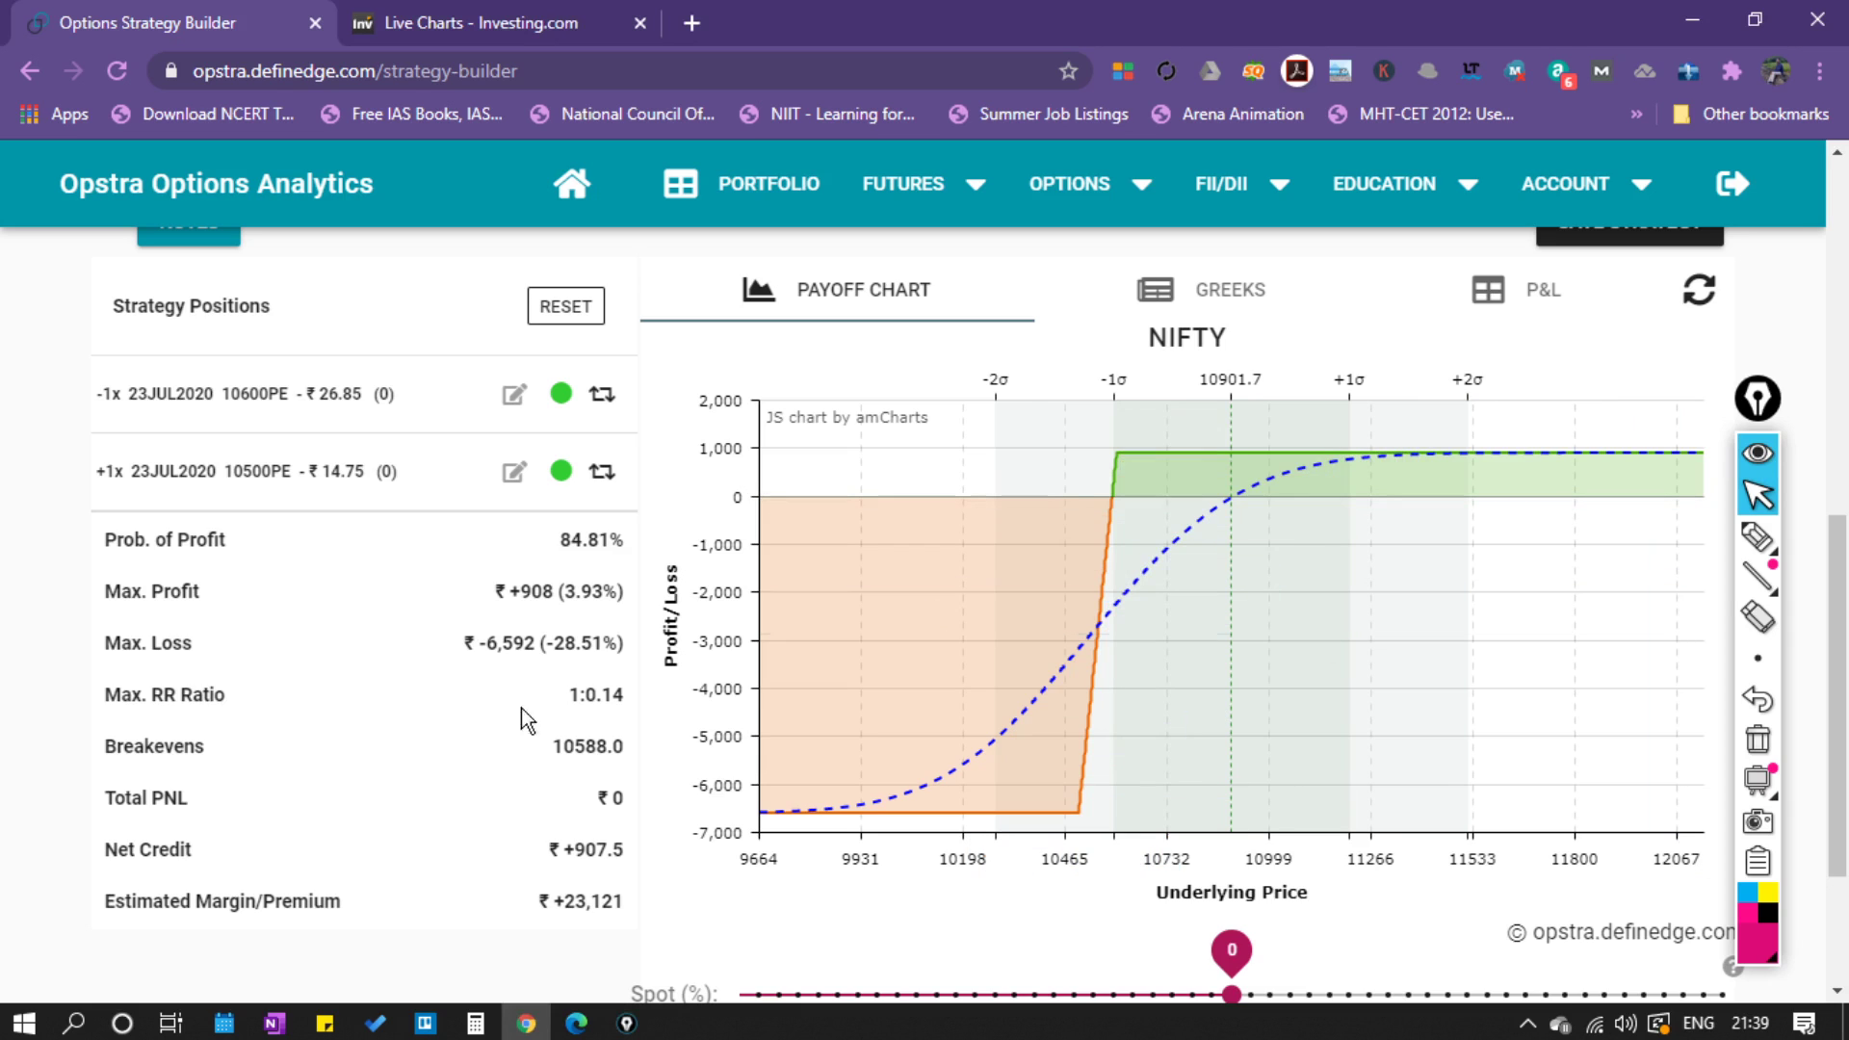
Highlight the spread's breakeven value, then consult the July 2020 system calendar and close it again.
drag(523, 755, 630, 744)
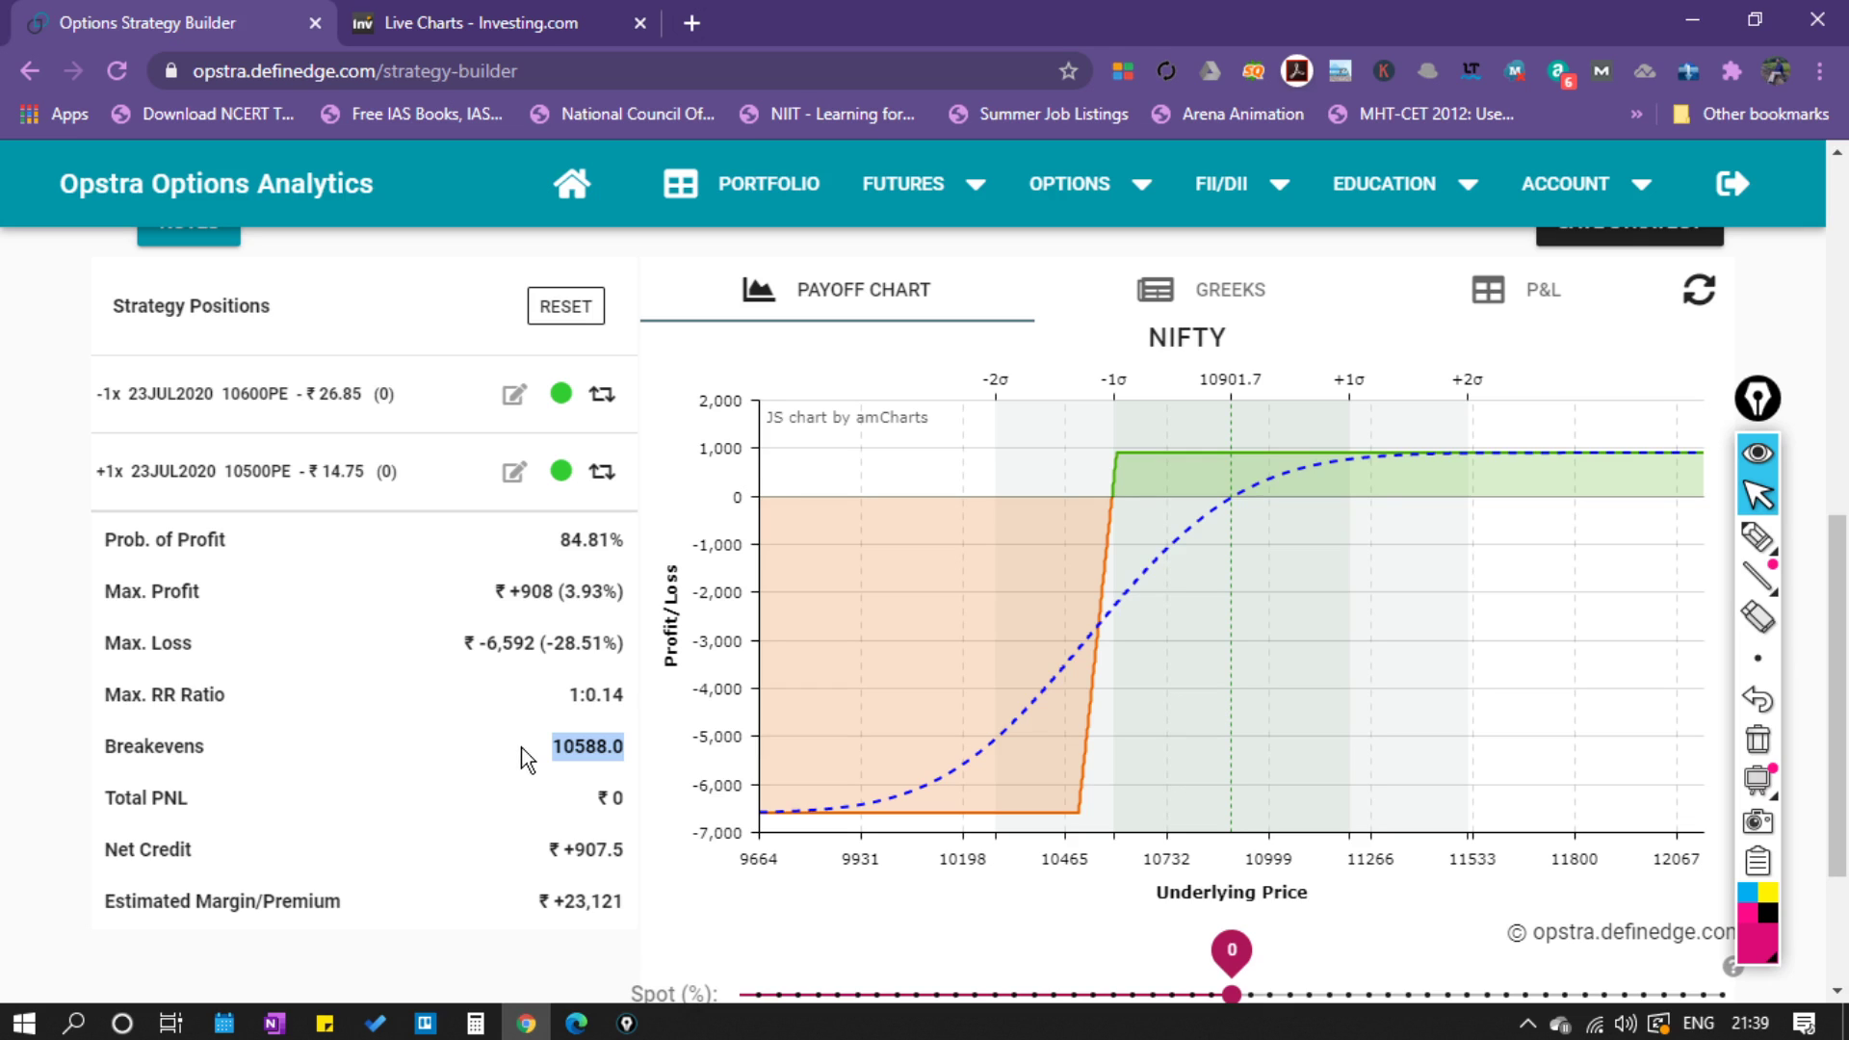
click(577, 748)
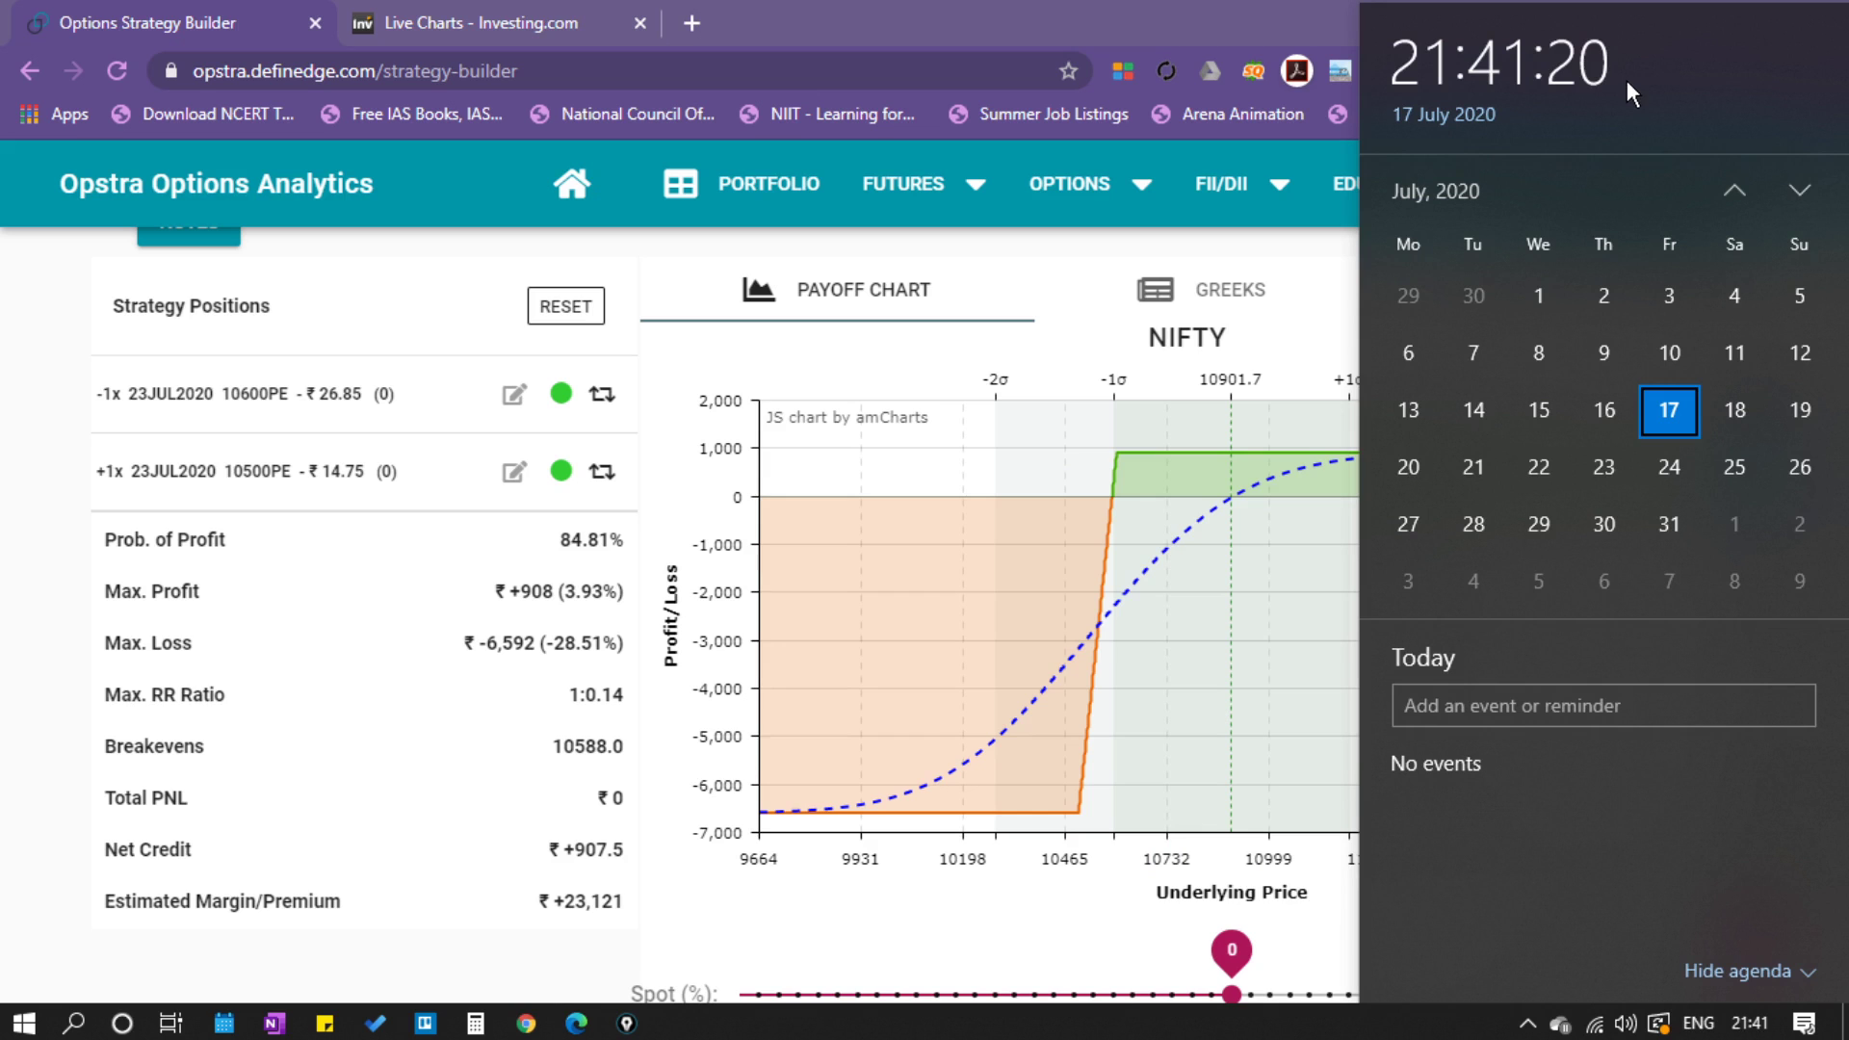
click(1268, 951)
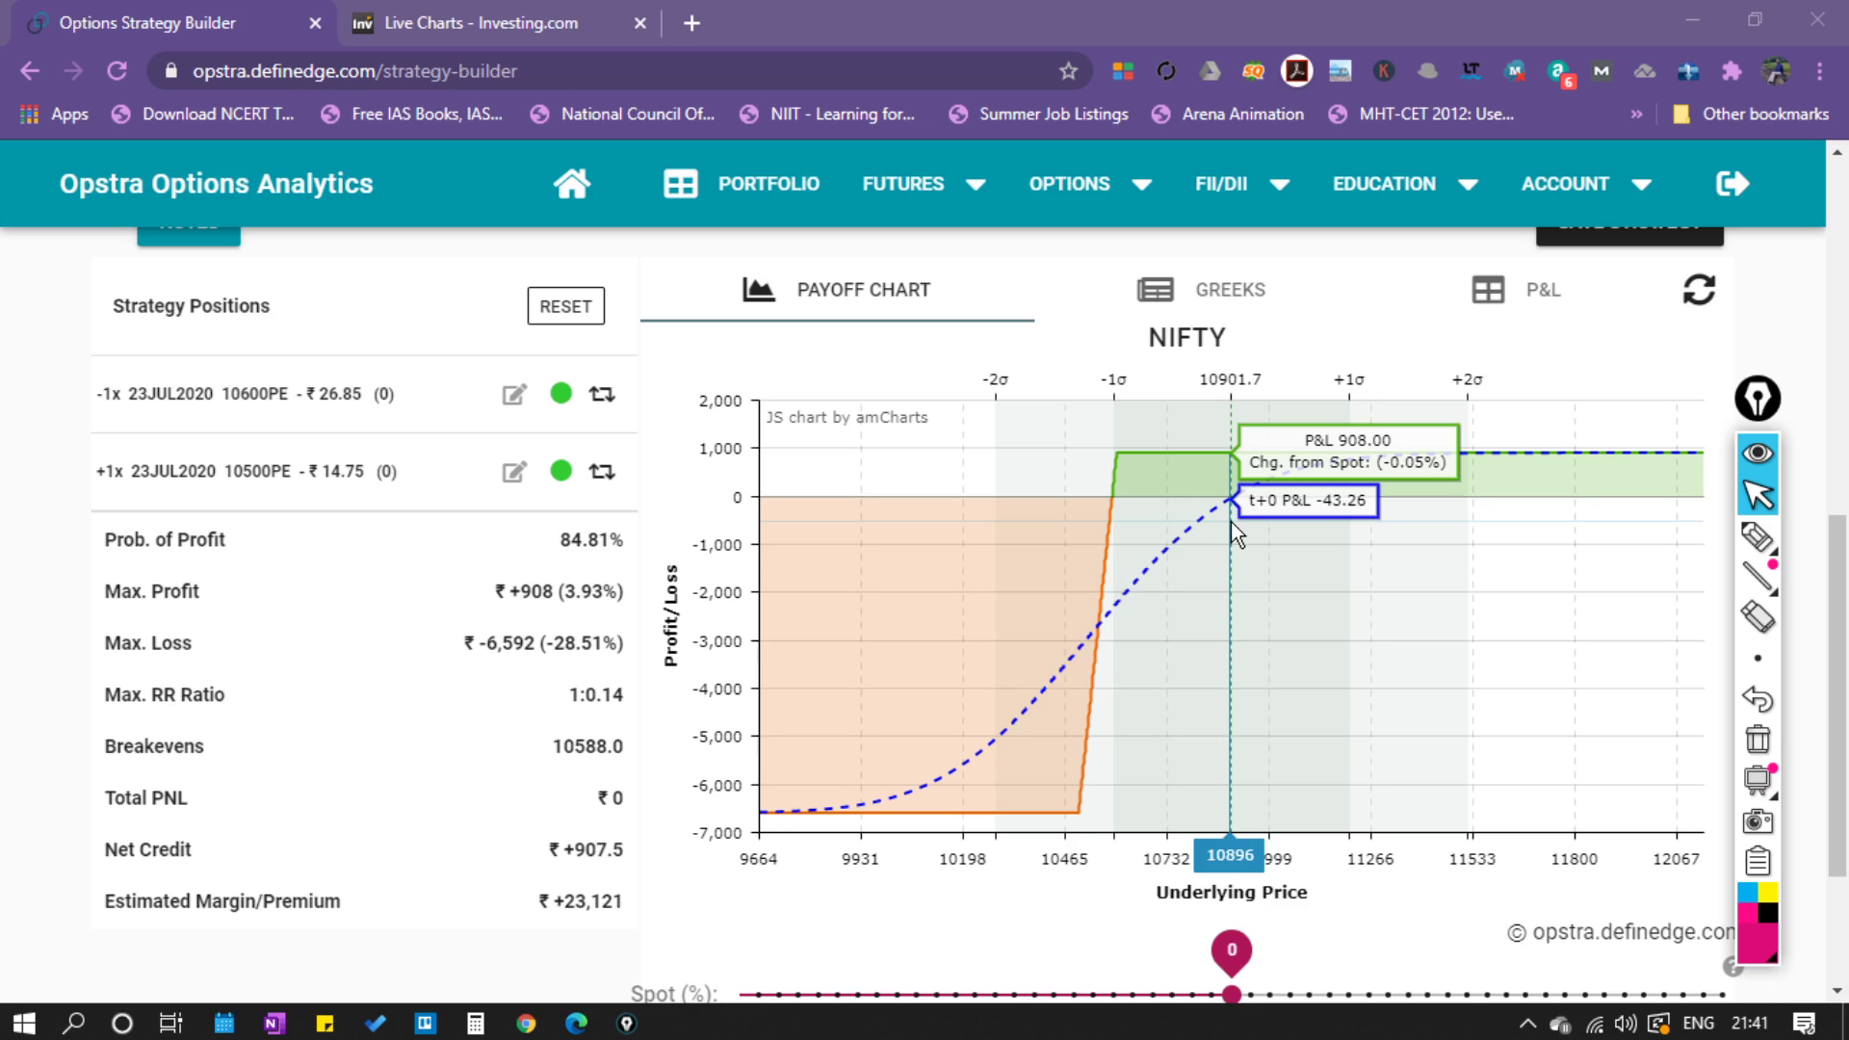
scroll(1233, 527, down, 2)
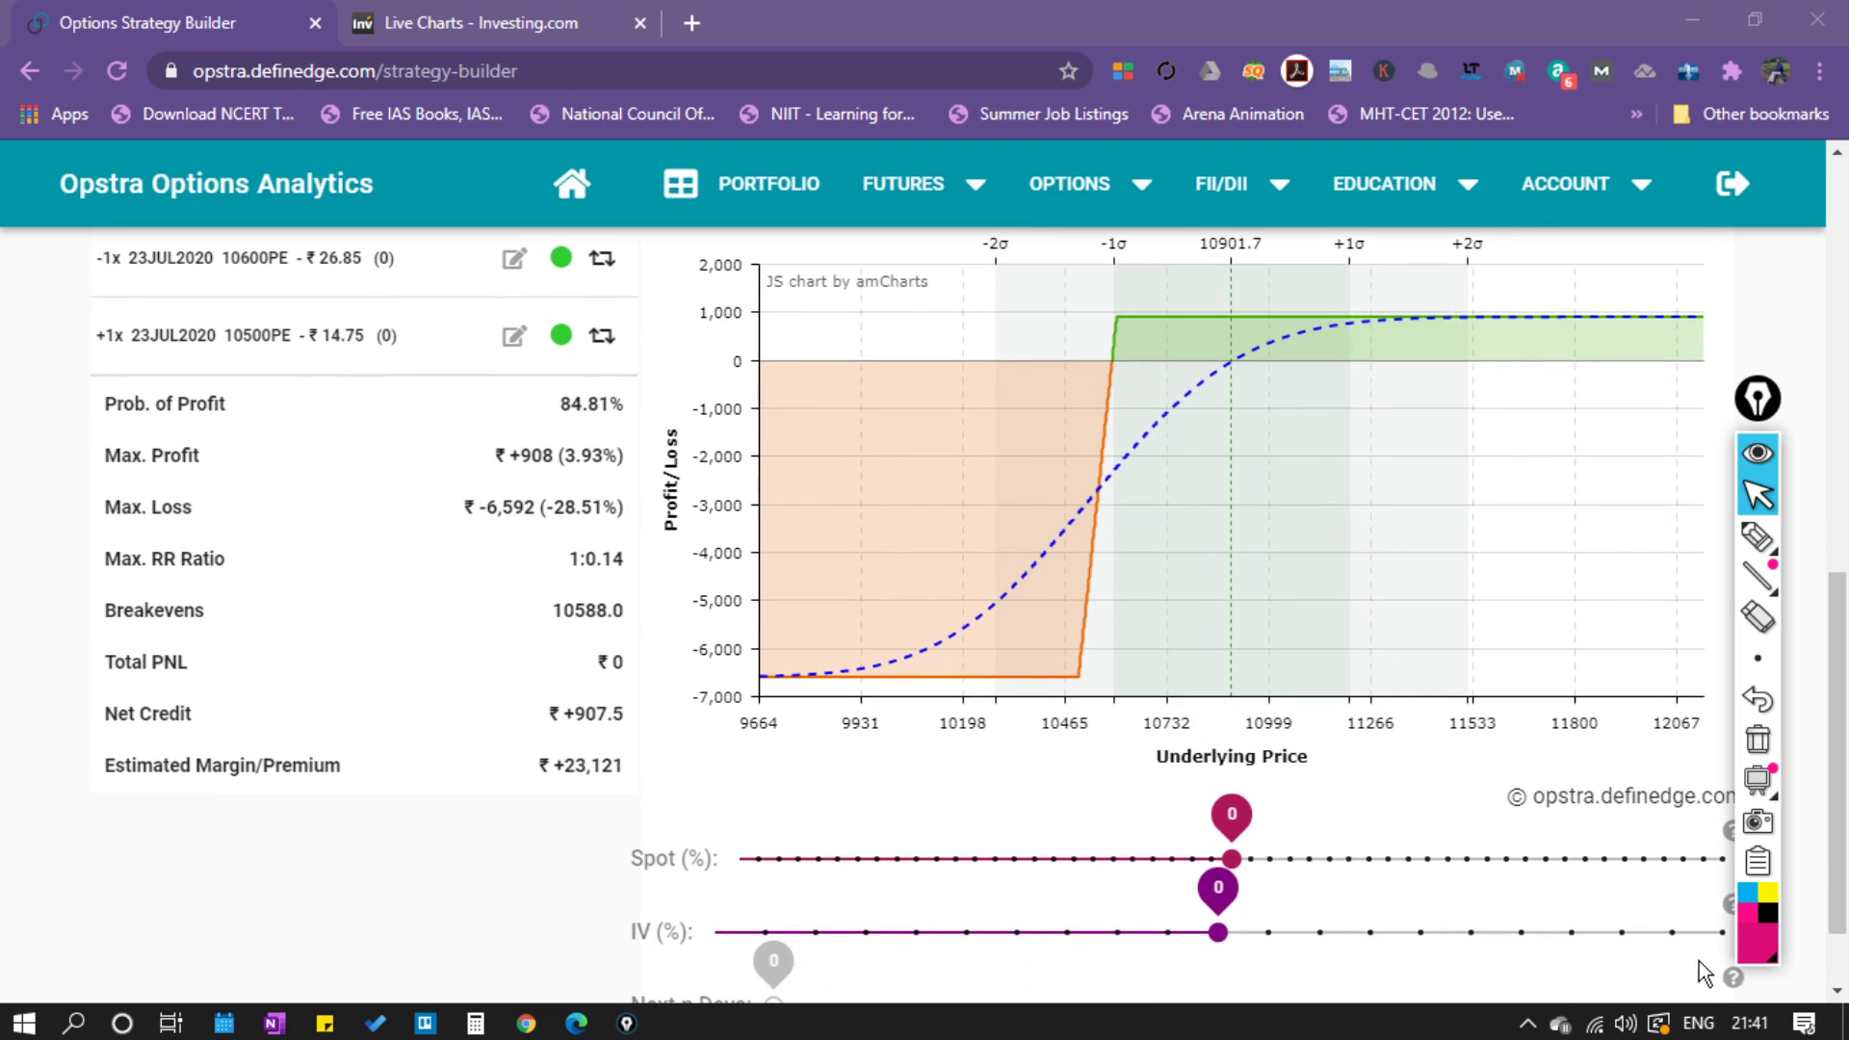
click(1750, 1022)
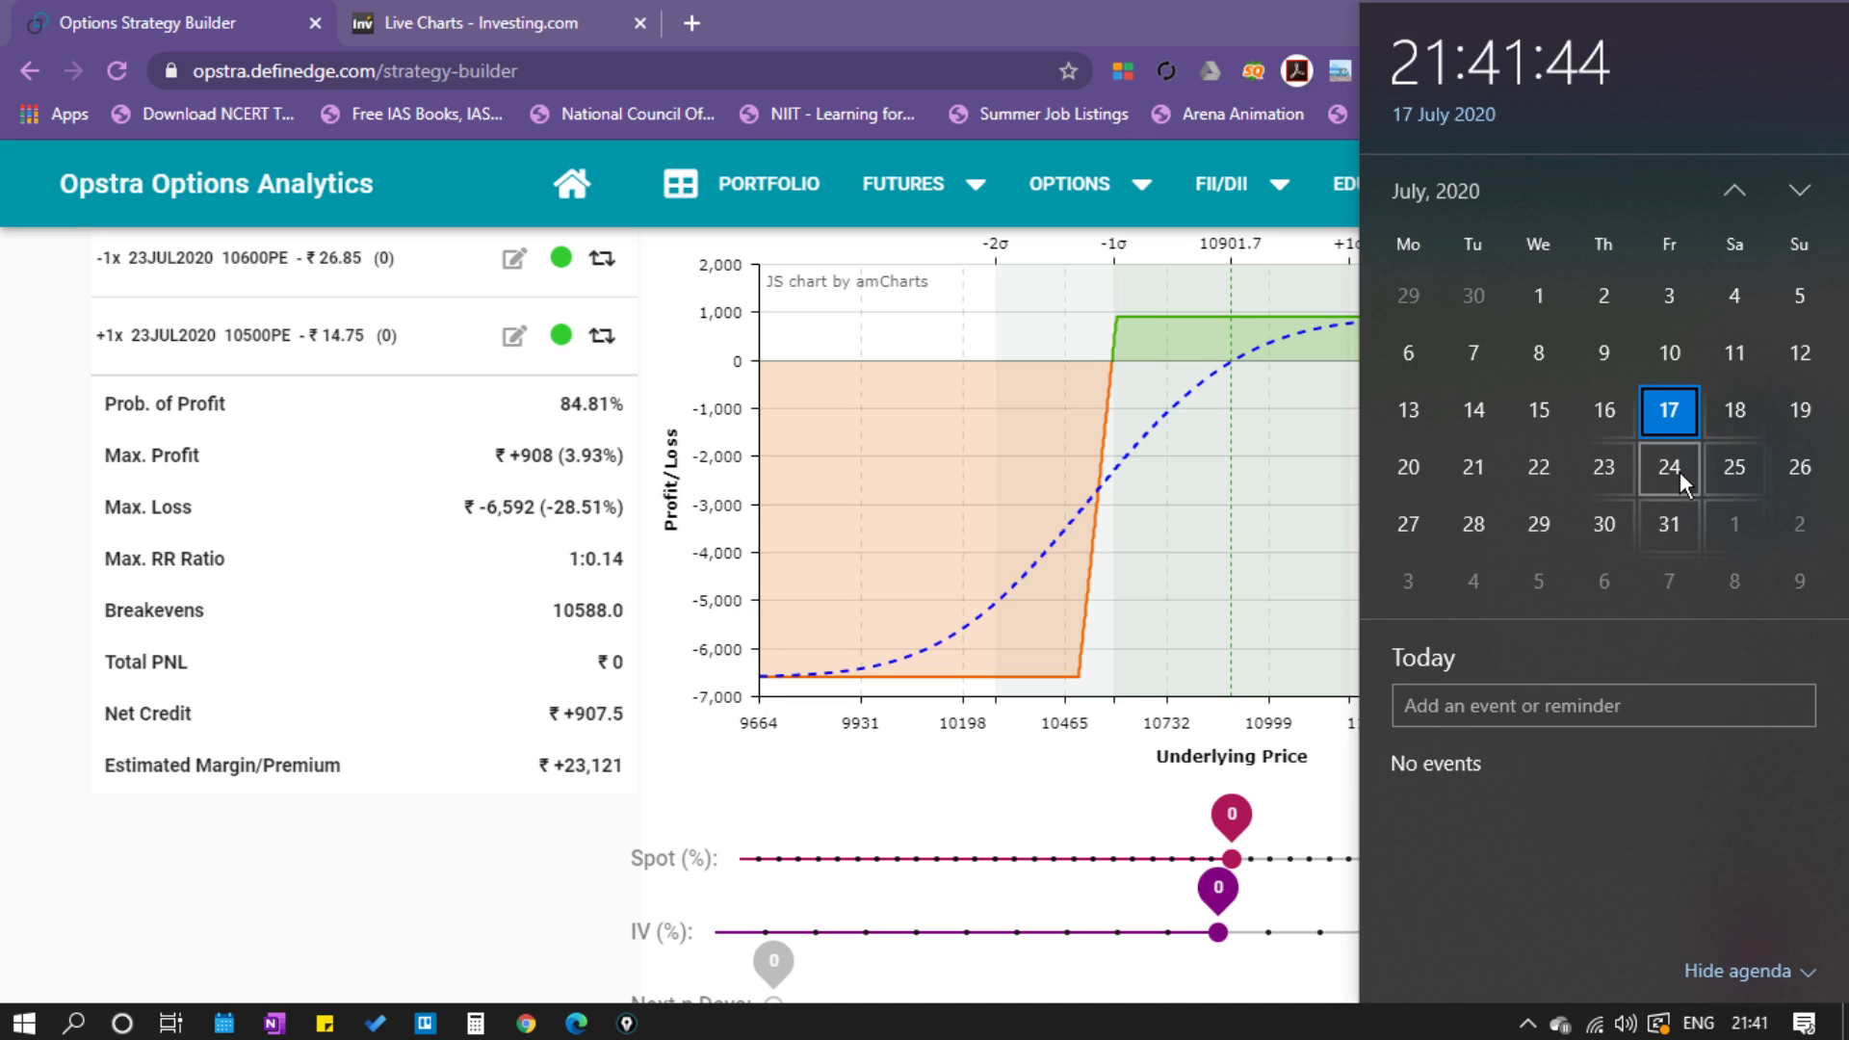
click(650, 788)
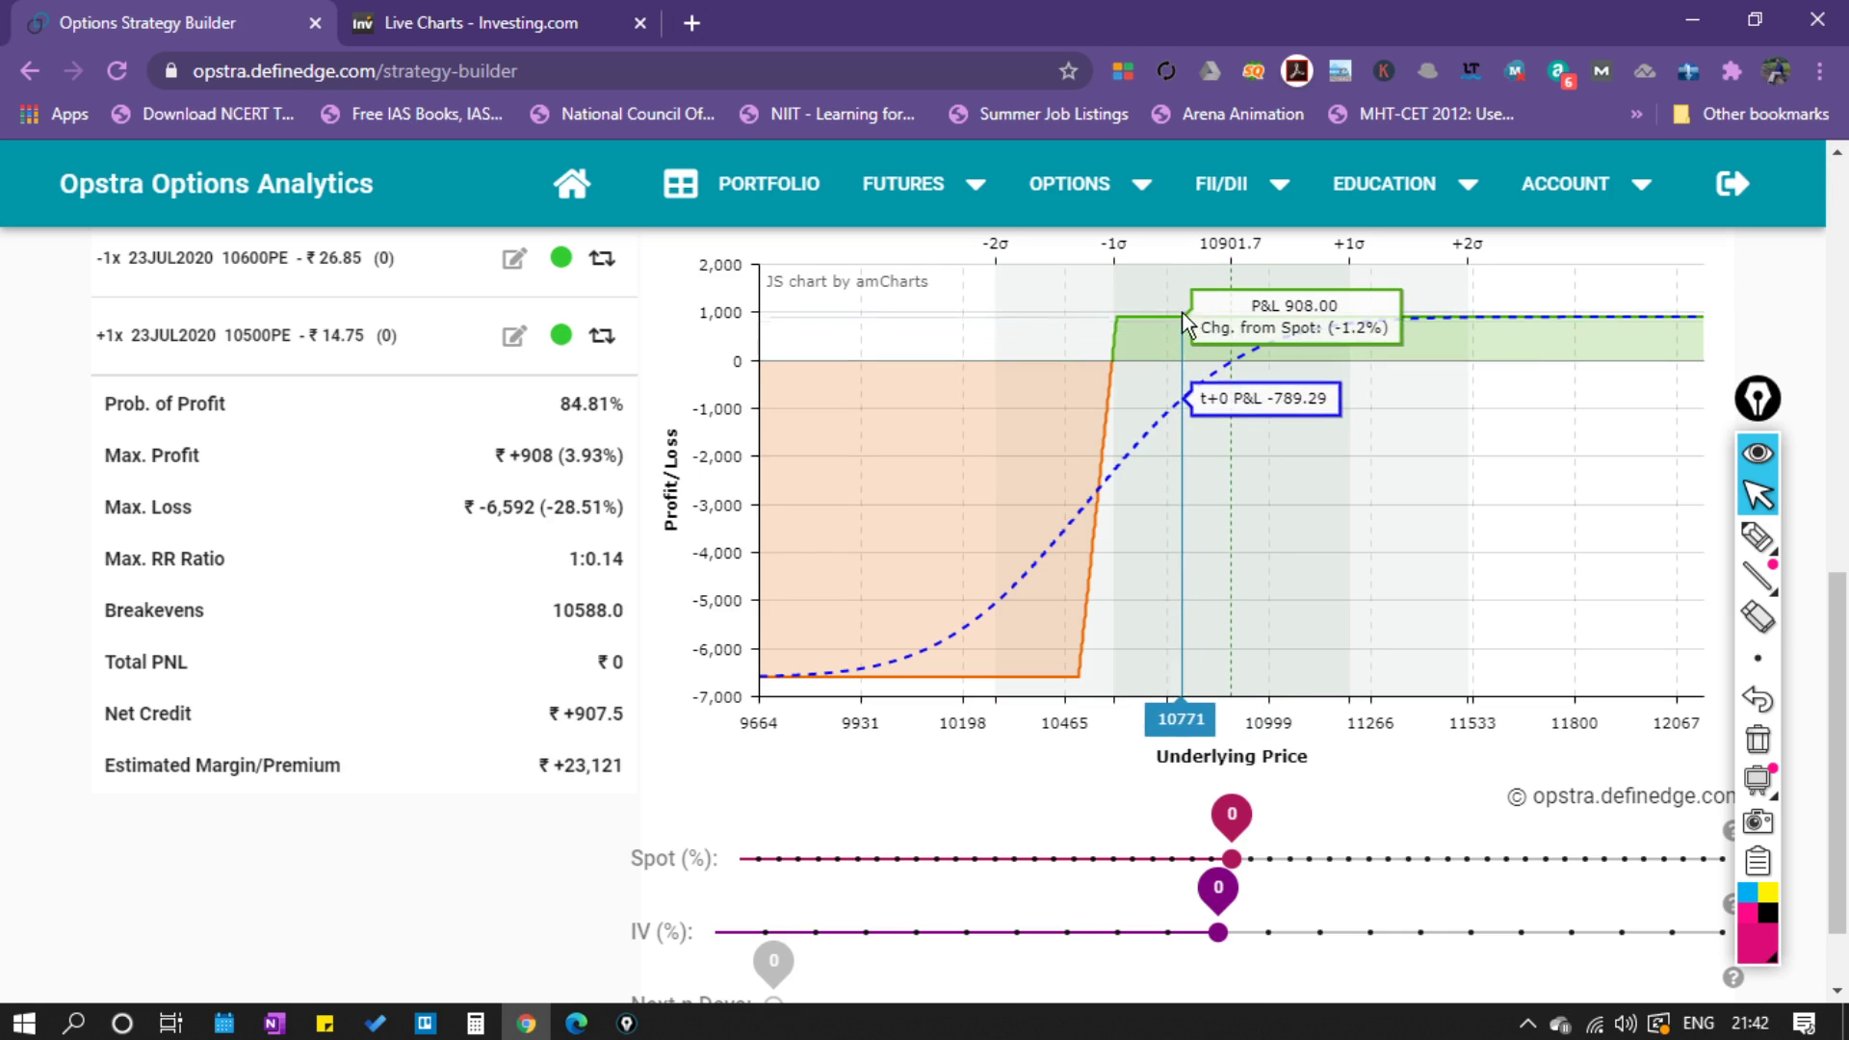
Enlarge the payoff chart around the spot price and circle where the dashed t+0 line crosses zero.
drag(1175, 414, 1321, 443)
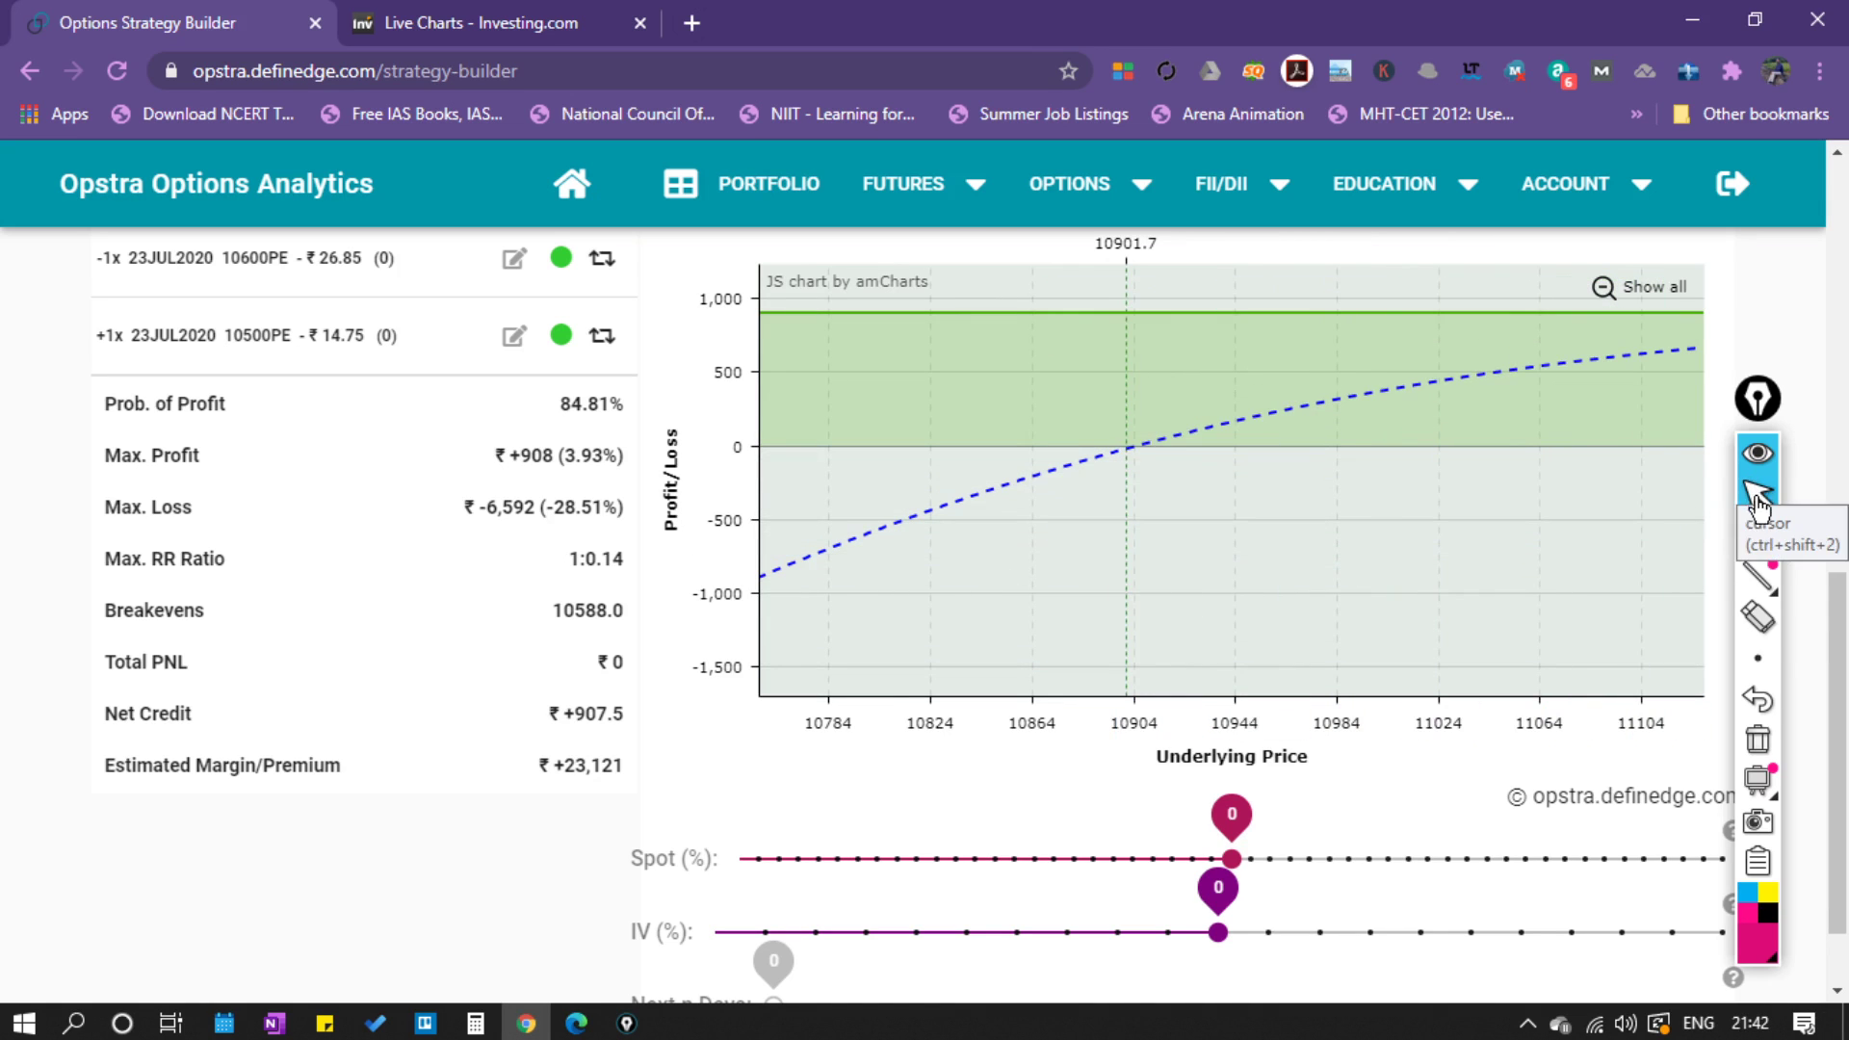
click(1758, 537)
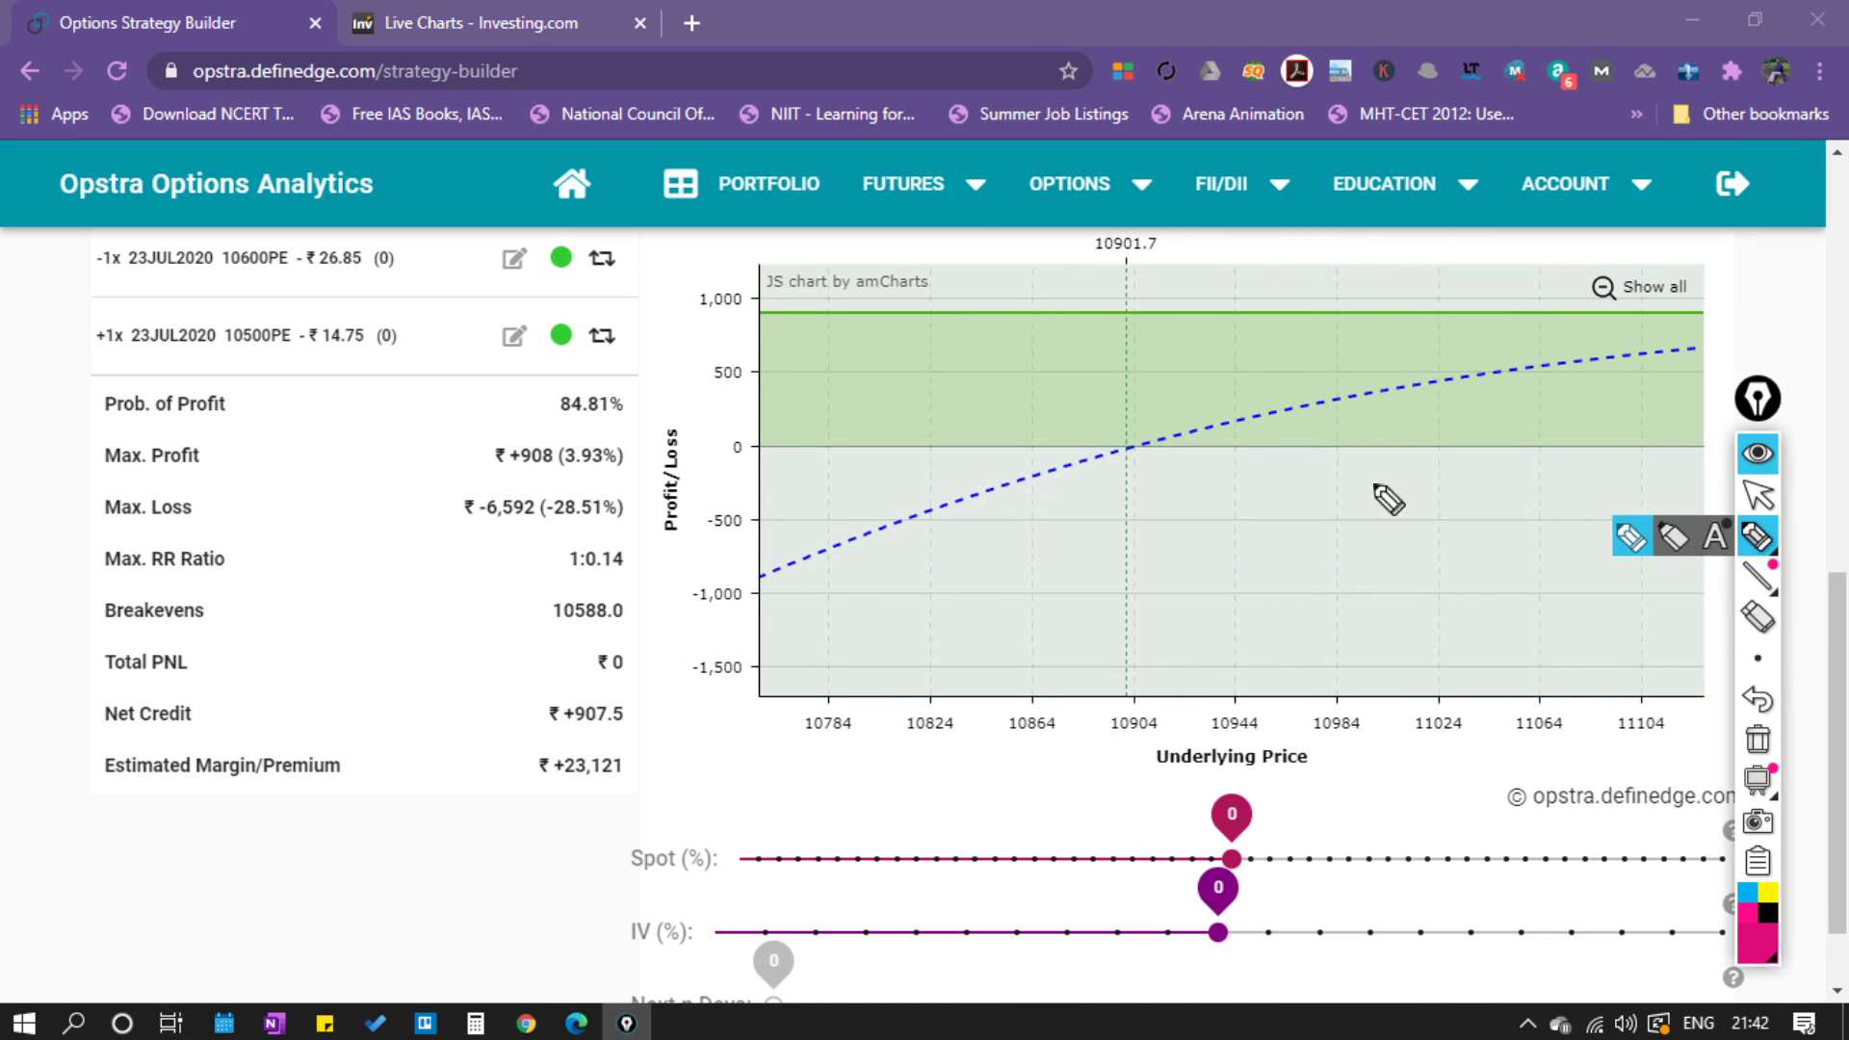
mouse_move(1106, 446)
mouse_down()
mouse_move(1160, 462)
mouse_move(1122, 469)
mouse_move(1110, 444)
mouse_up()
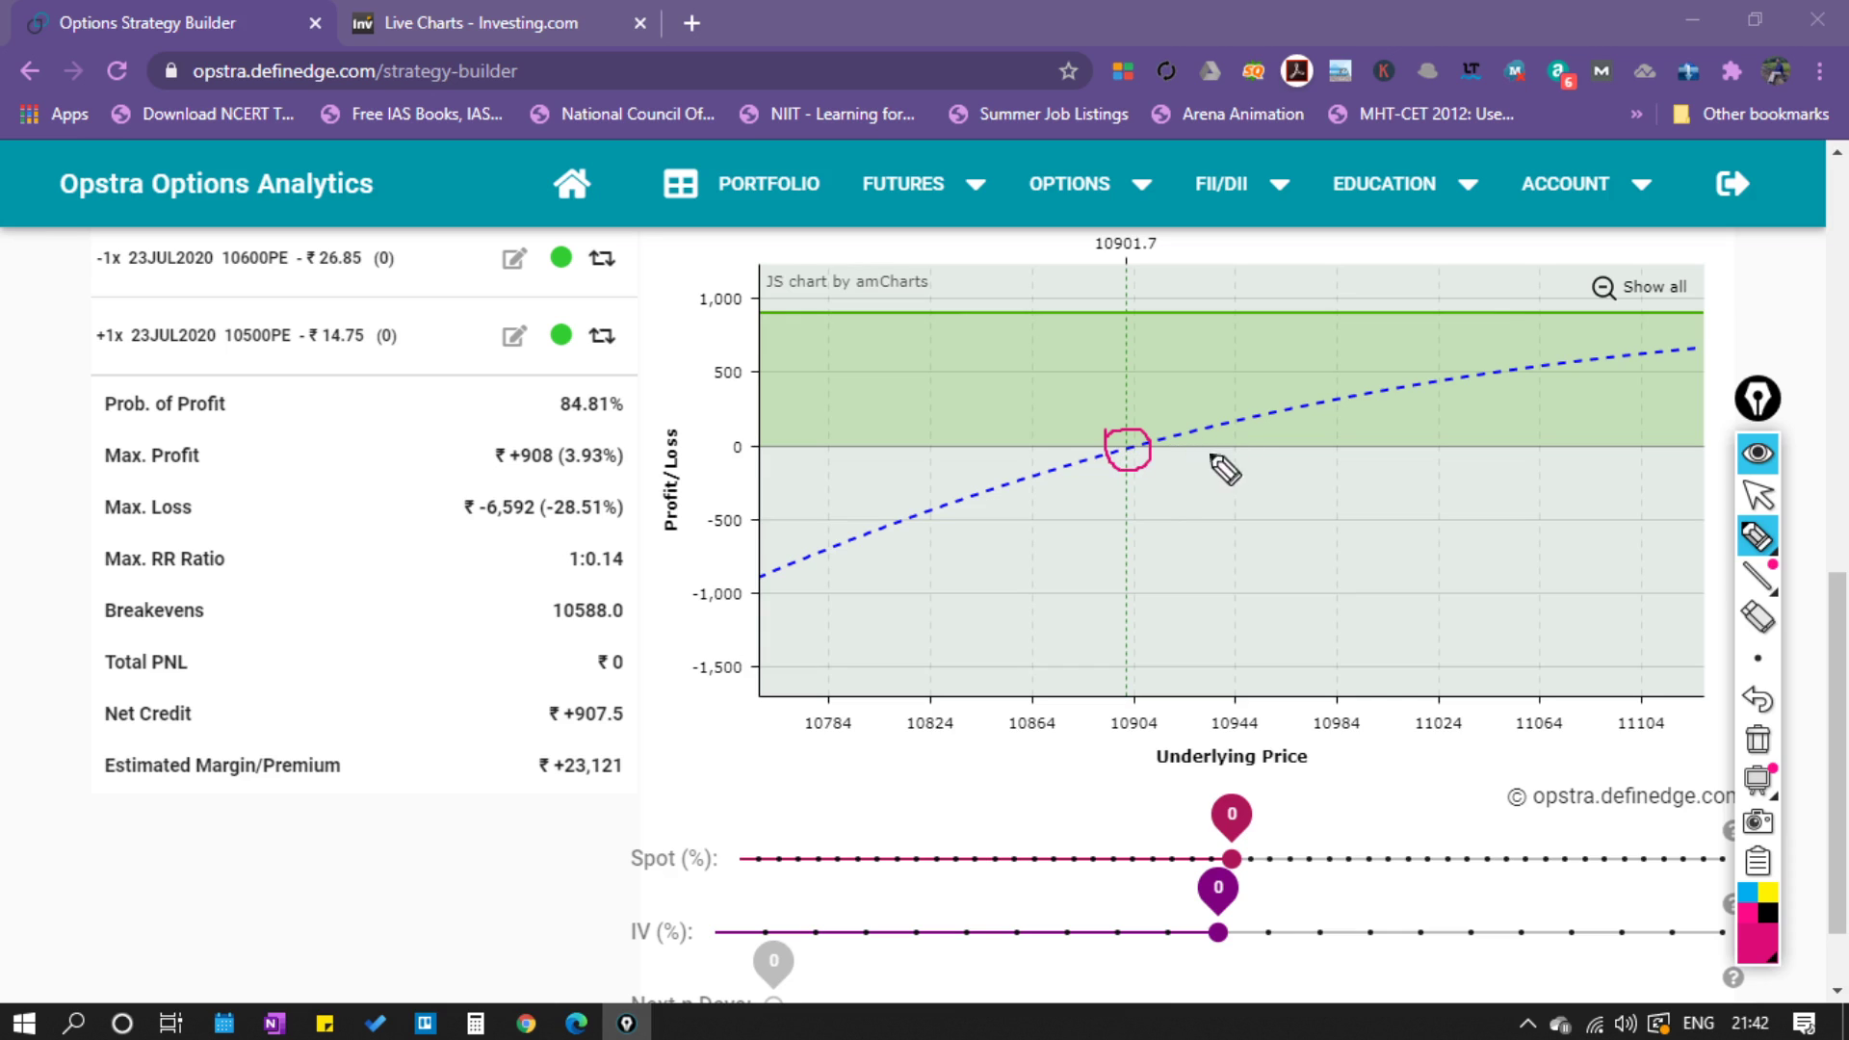
Erase the pen circle, return to the normal cursor and restore the payoff chart's full price range.
click(1760, 626)
drag(1122, 447, 1134, 468)
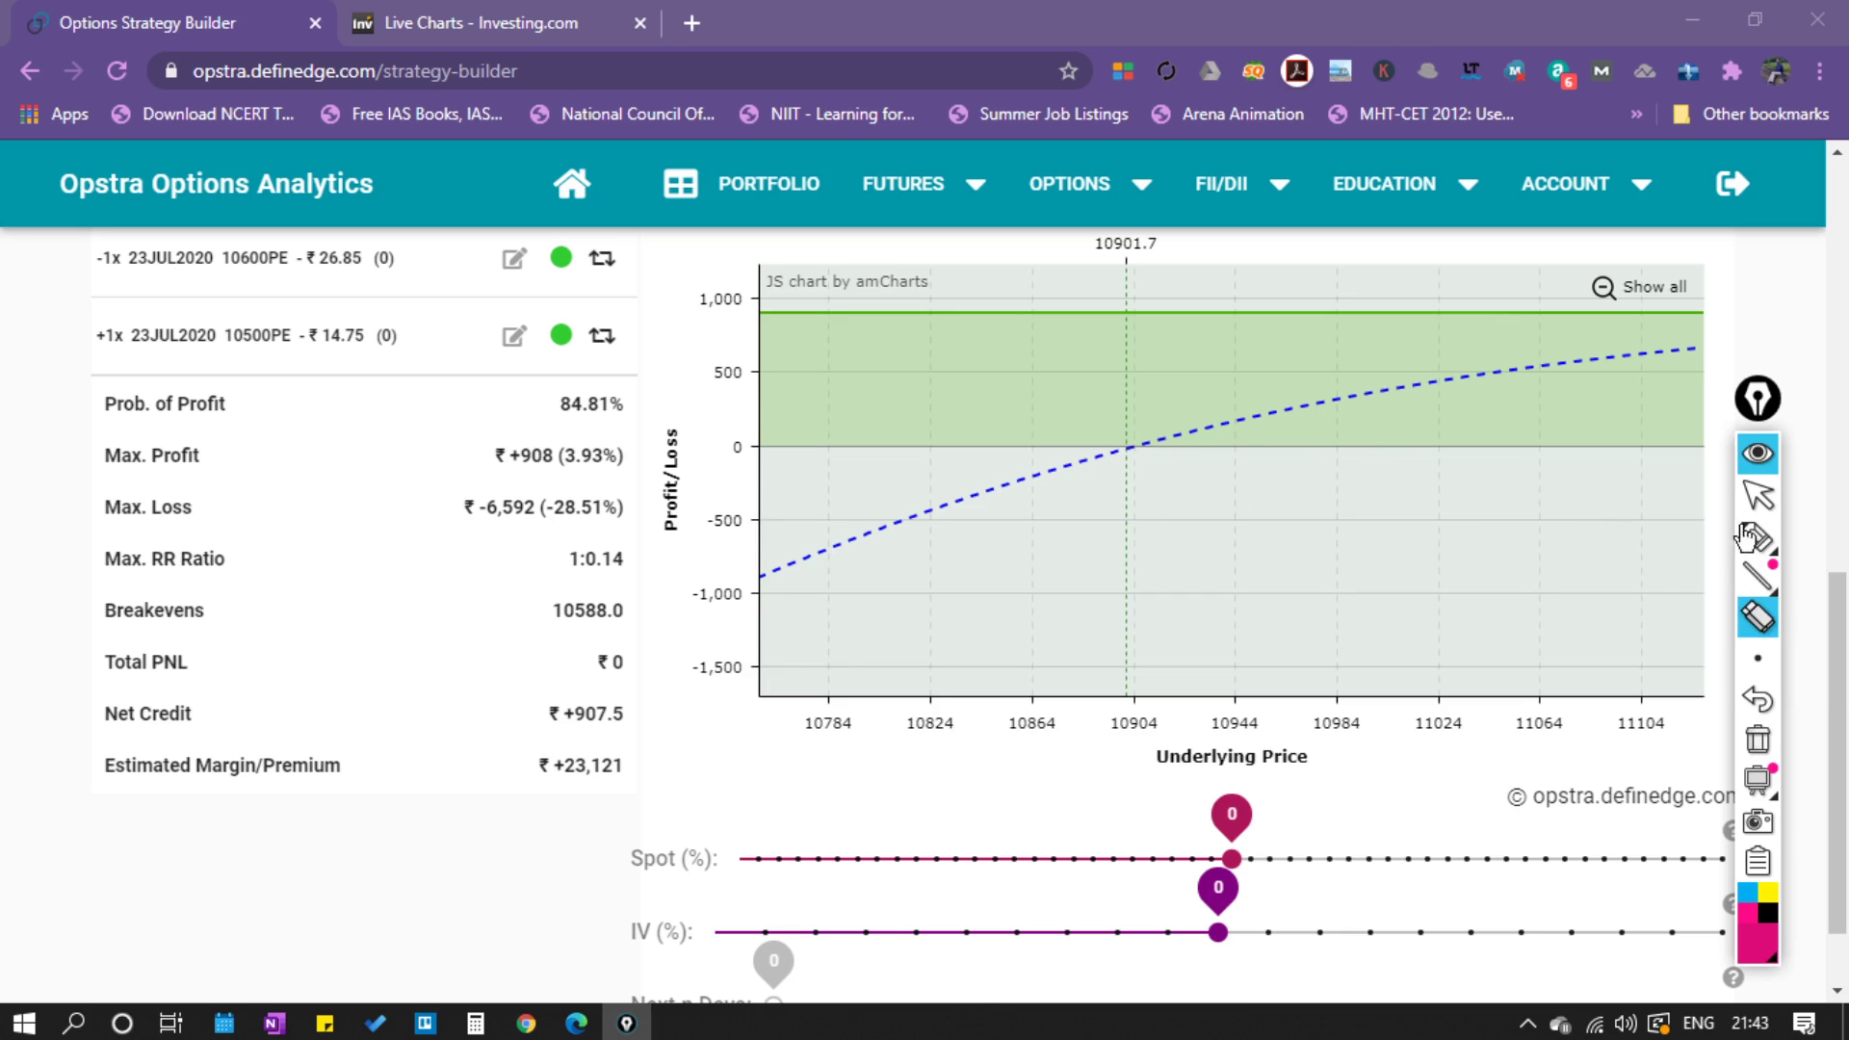
mouse_move(1757, 539)
click(1758, 495)
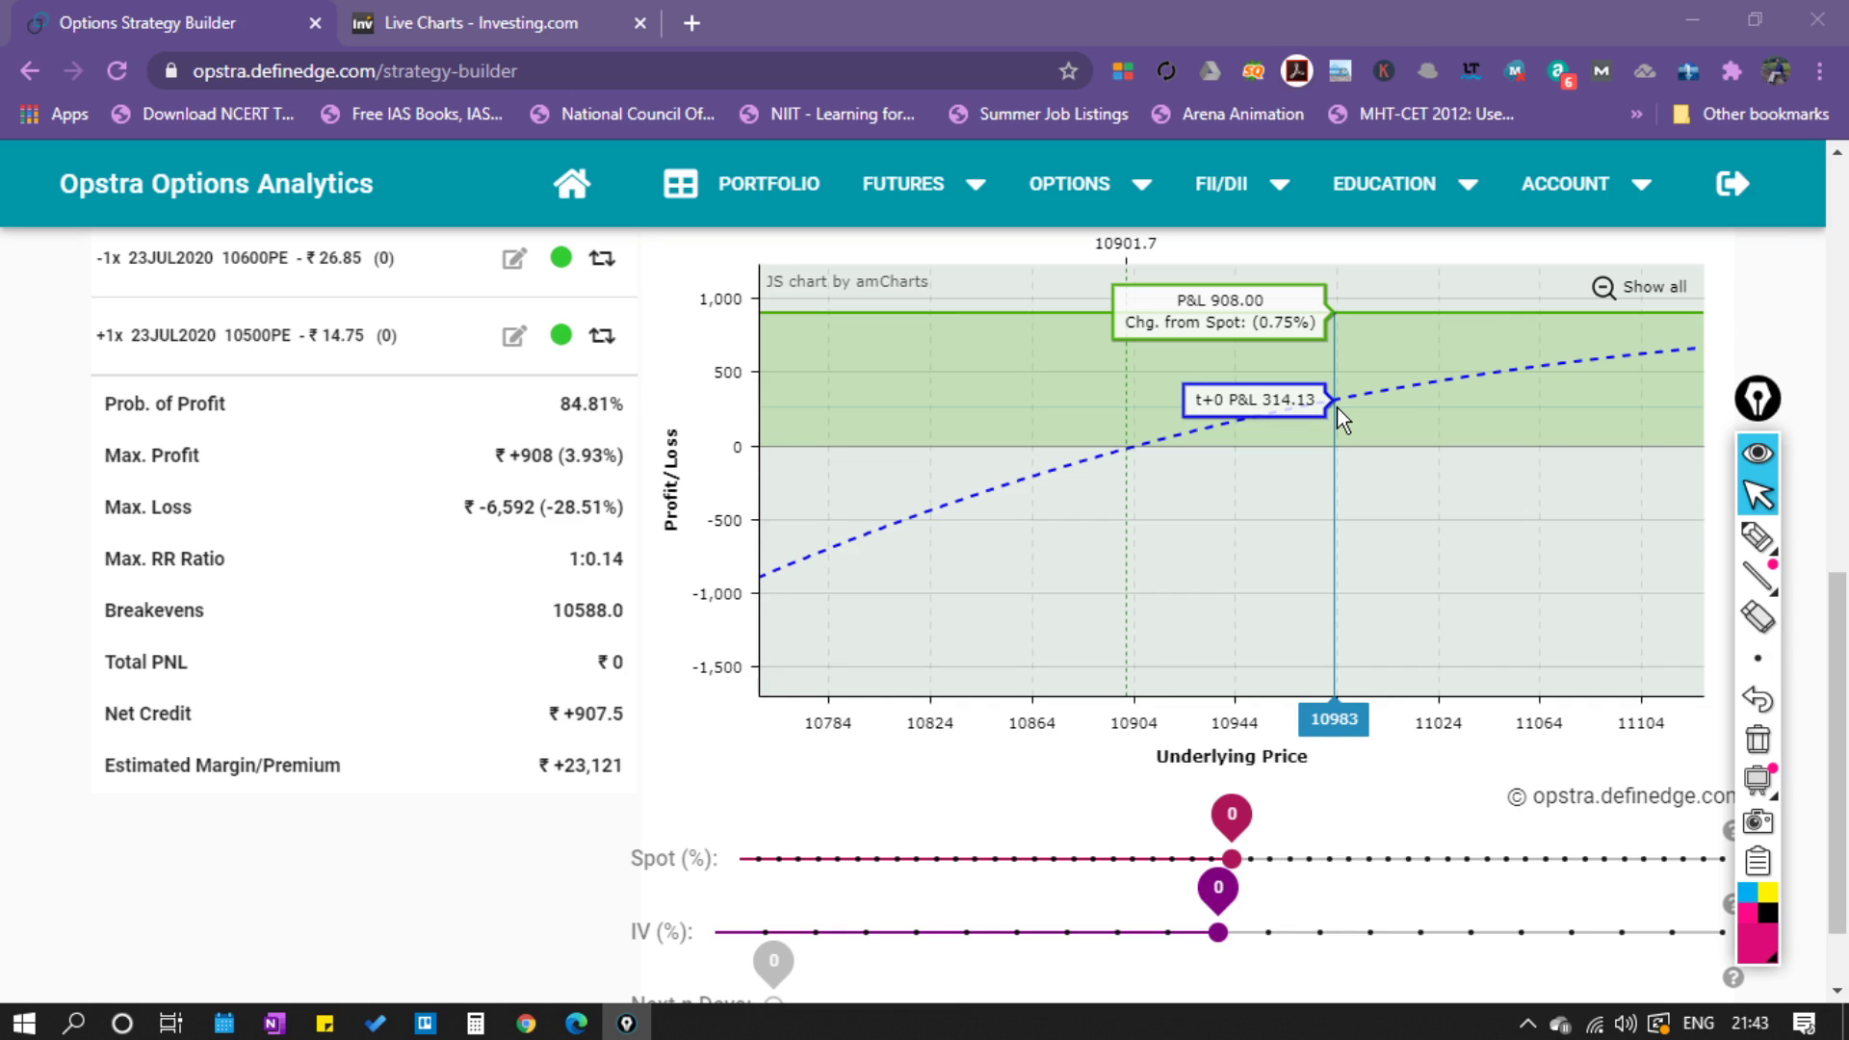
click(1637, 285)
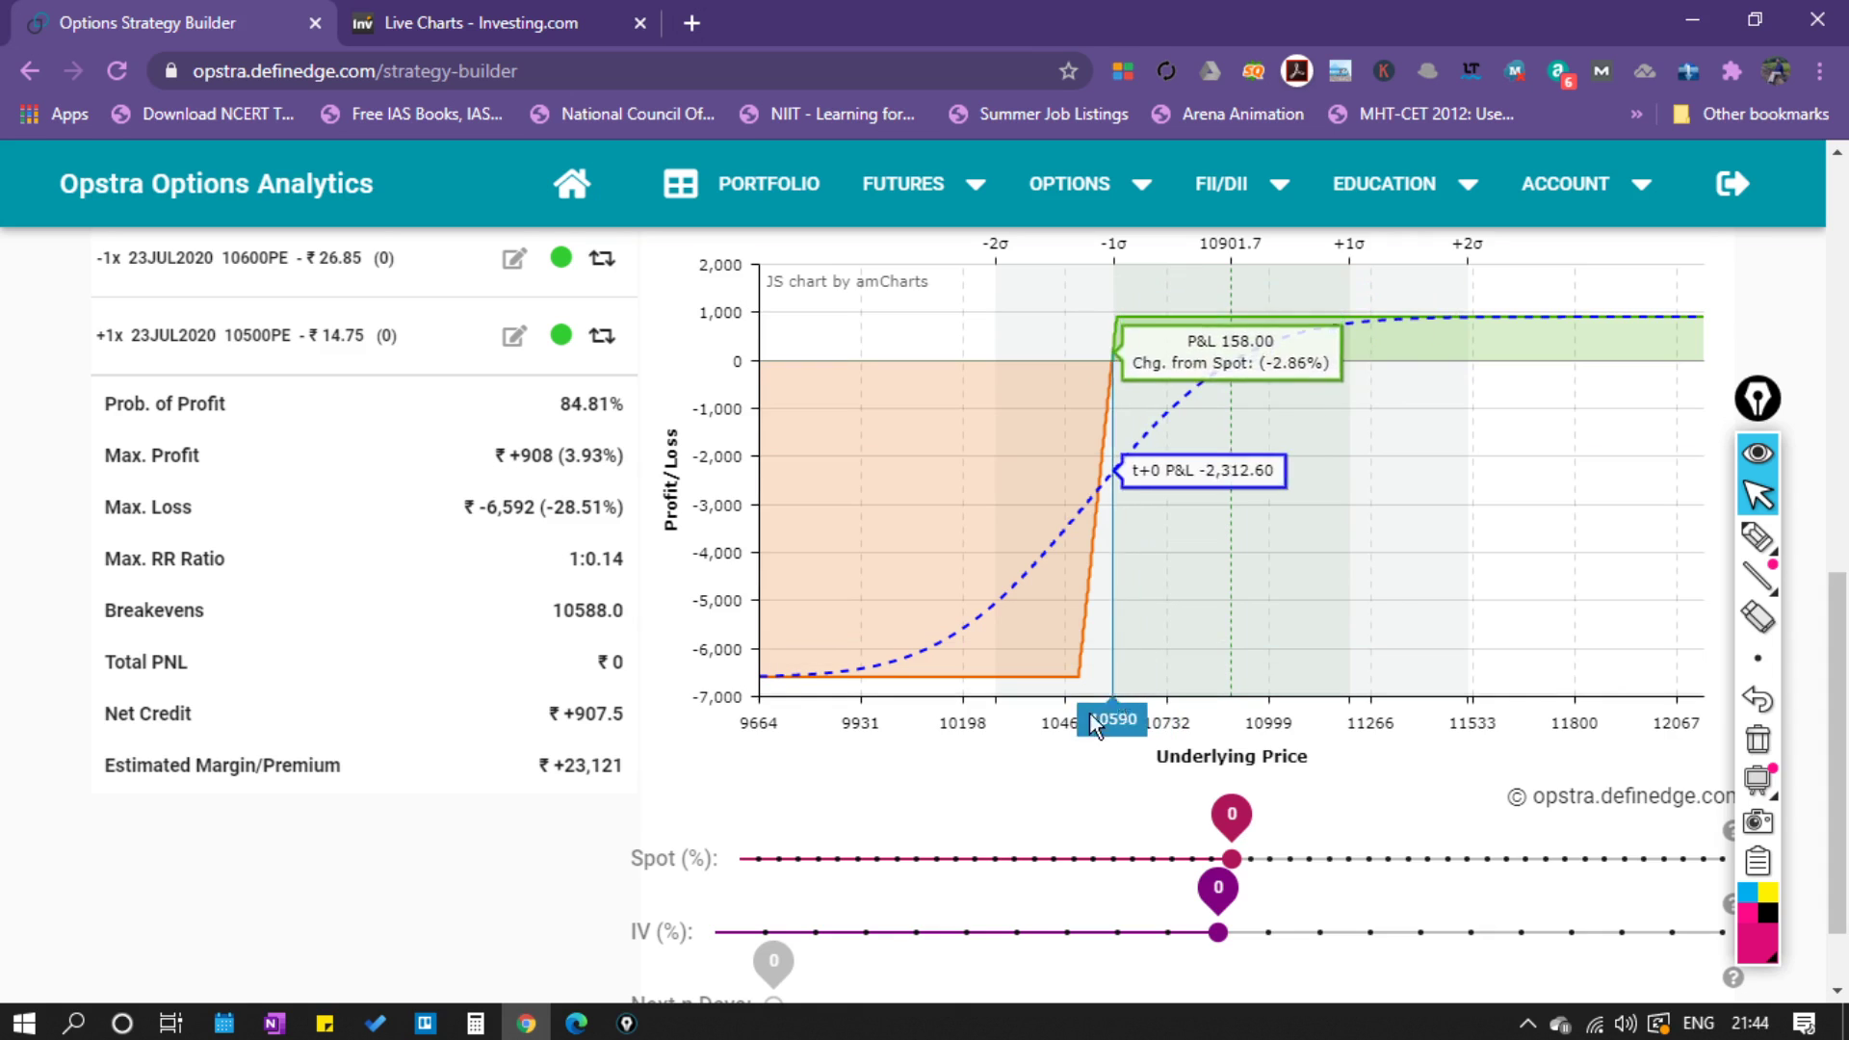
Project the payoff 1 day ahead, enlarge the chart around its breakeven point, and restore the full price range.
scroll(867, 753, down, 1)
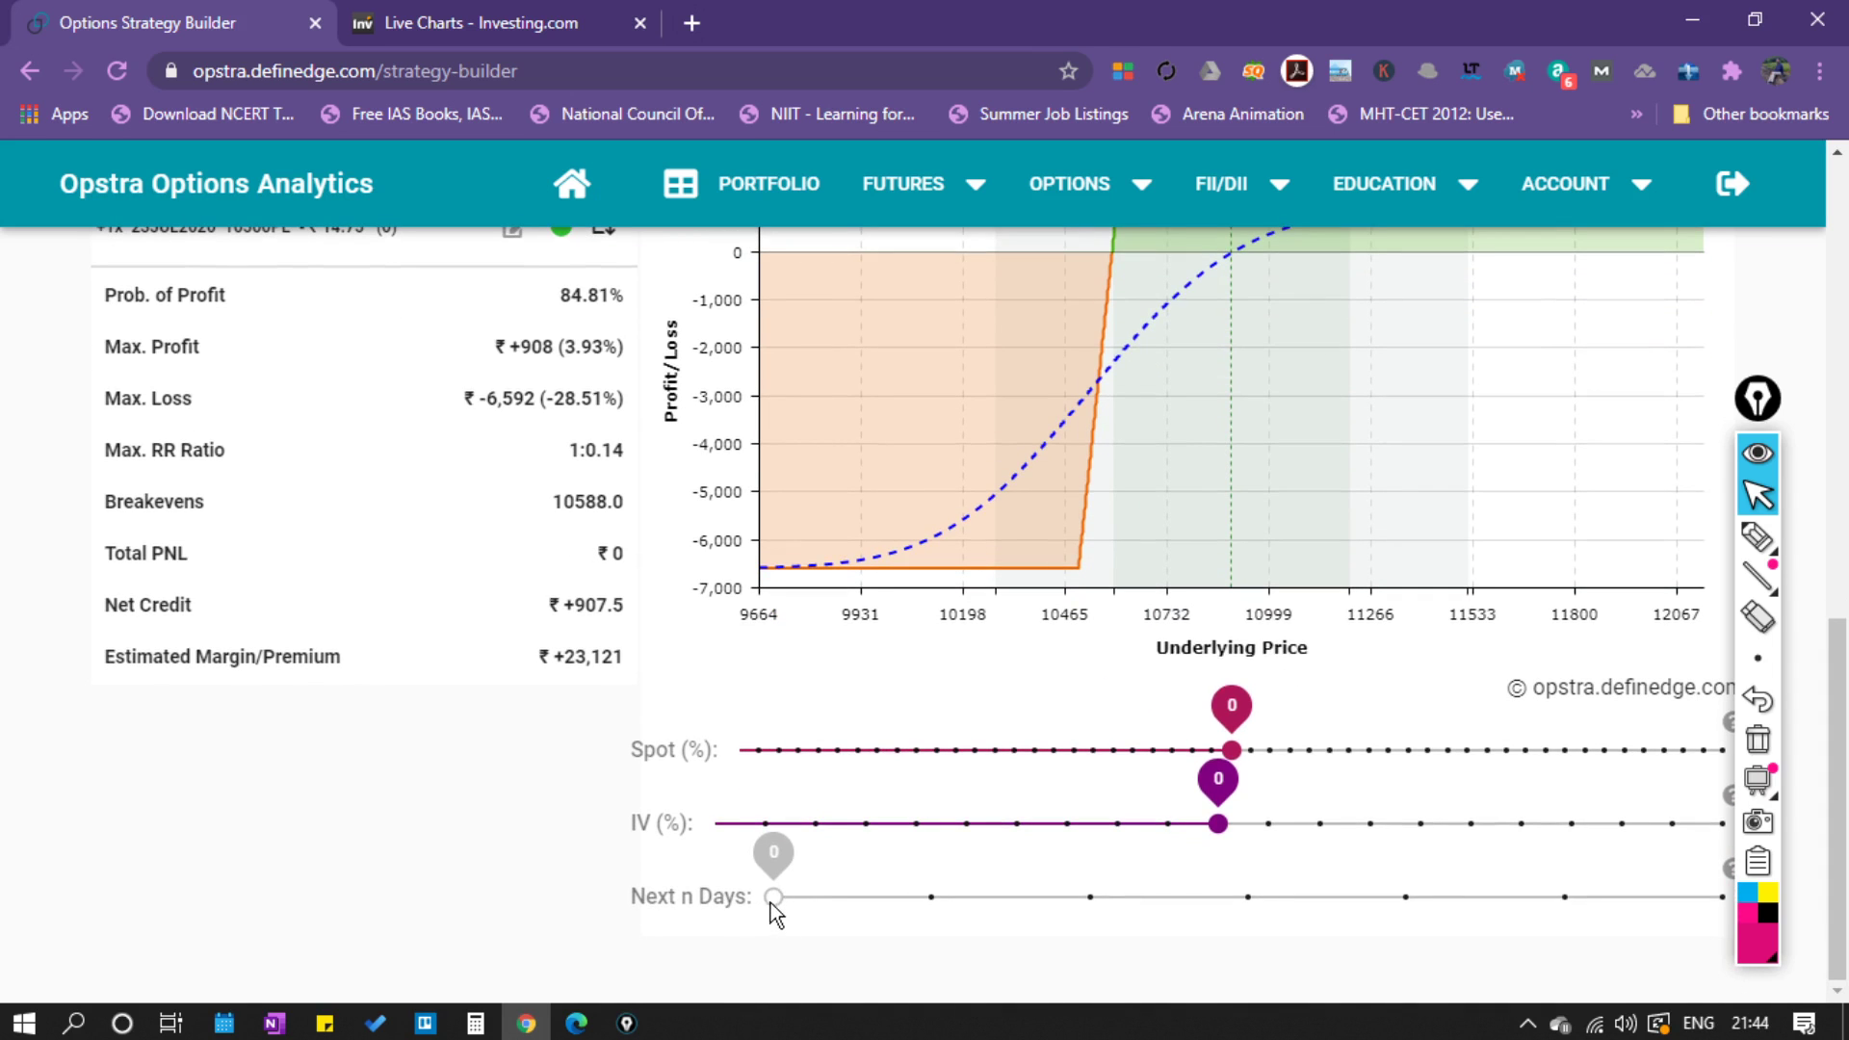
drag(776, 899, 931, 900)
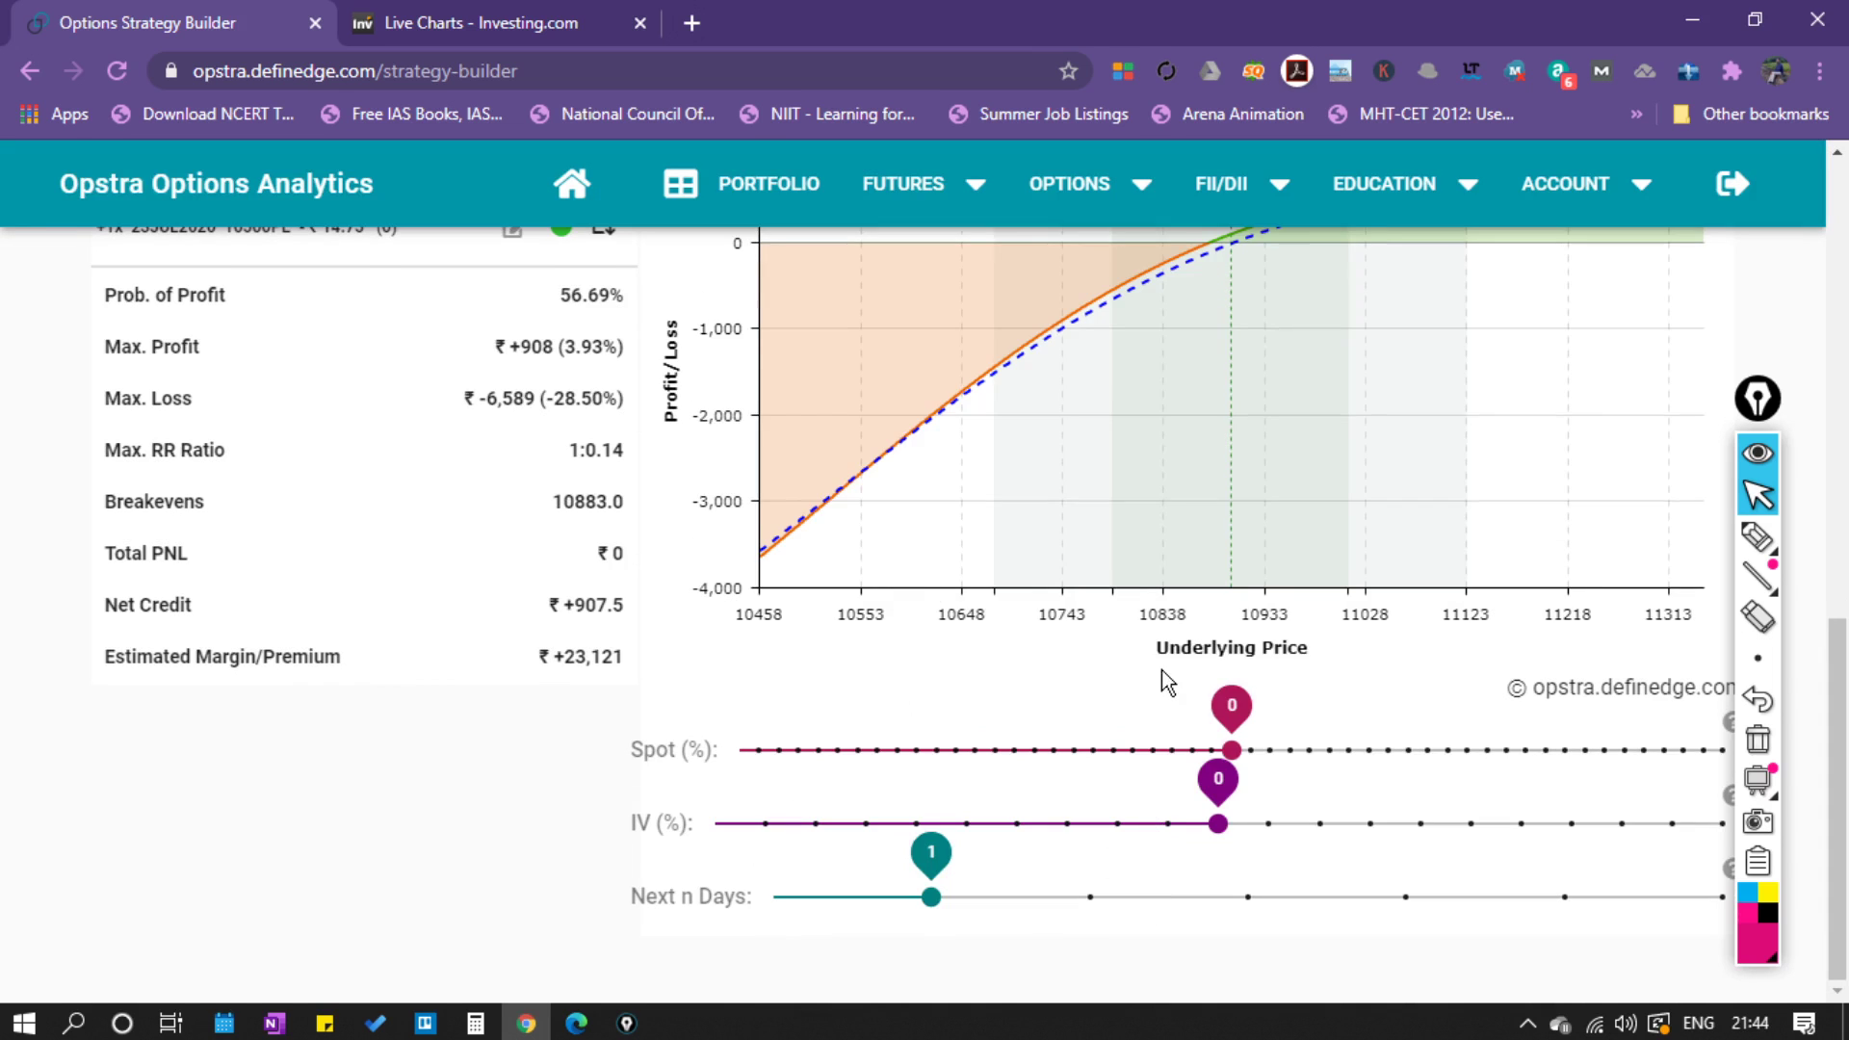
scroll(1162, 669, up, 2)
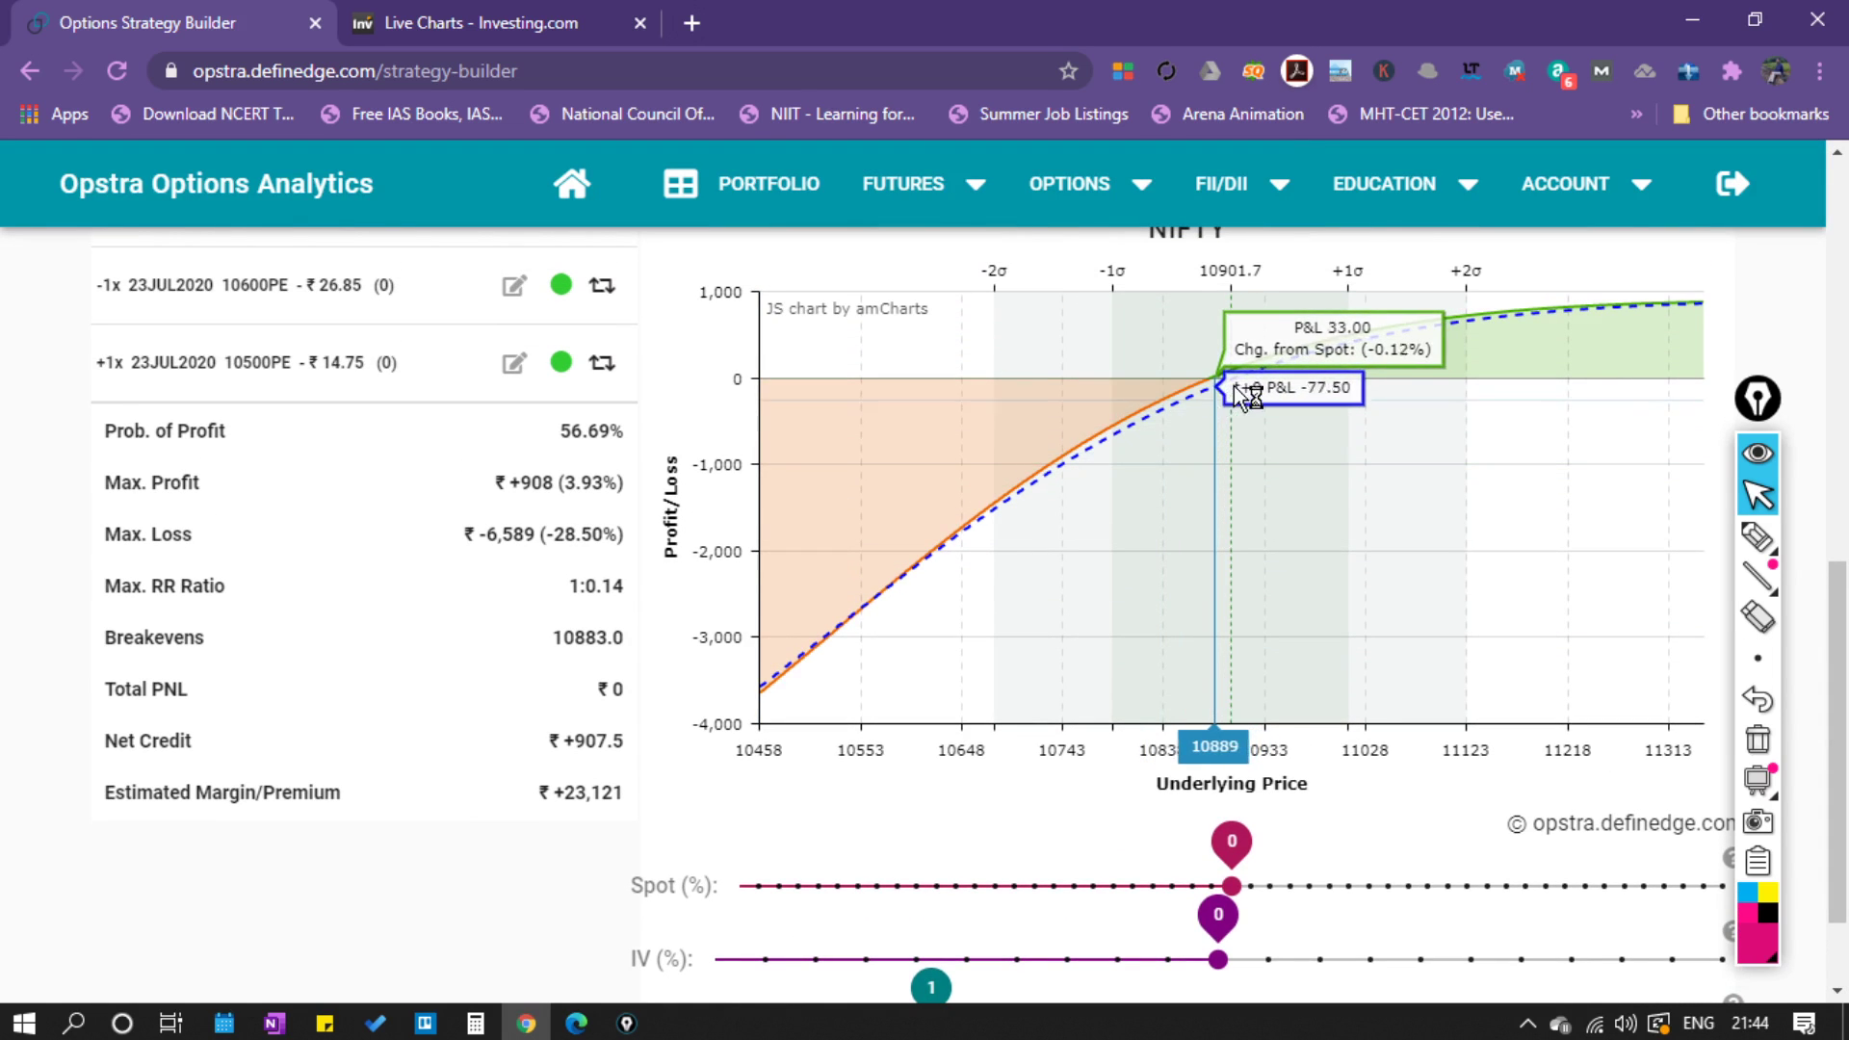
drag(1194, 397, 1315, 443)
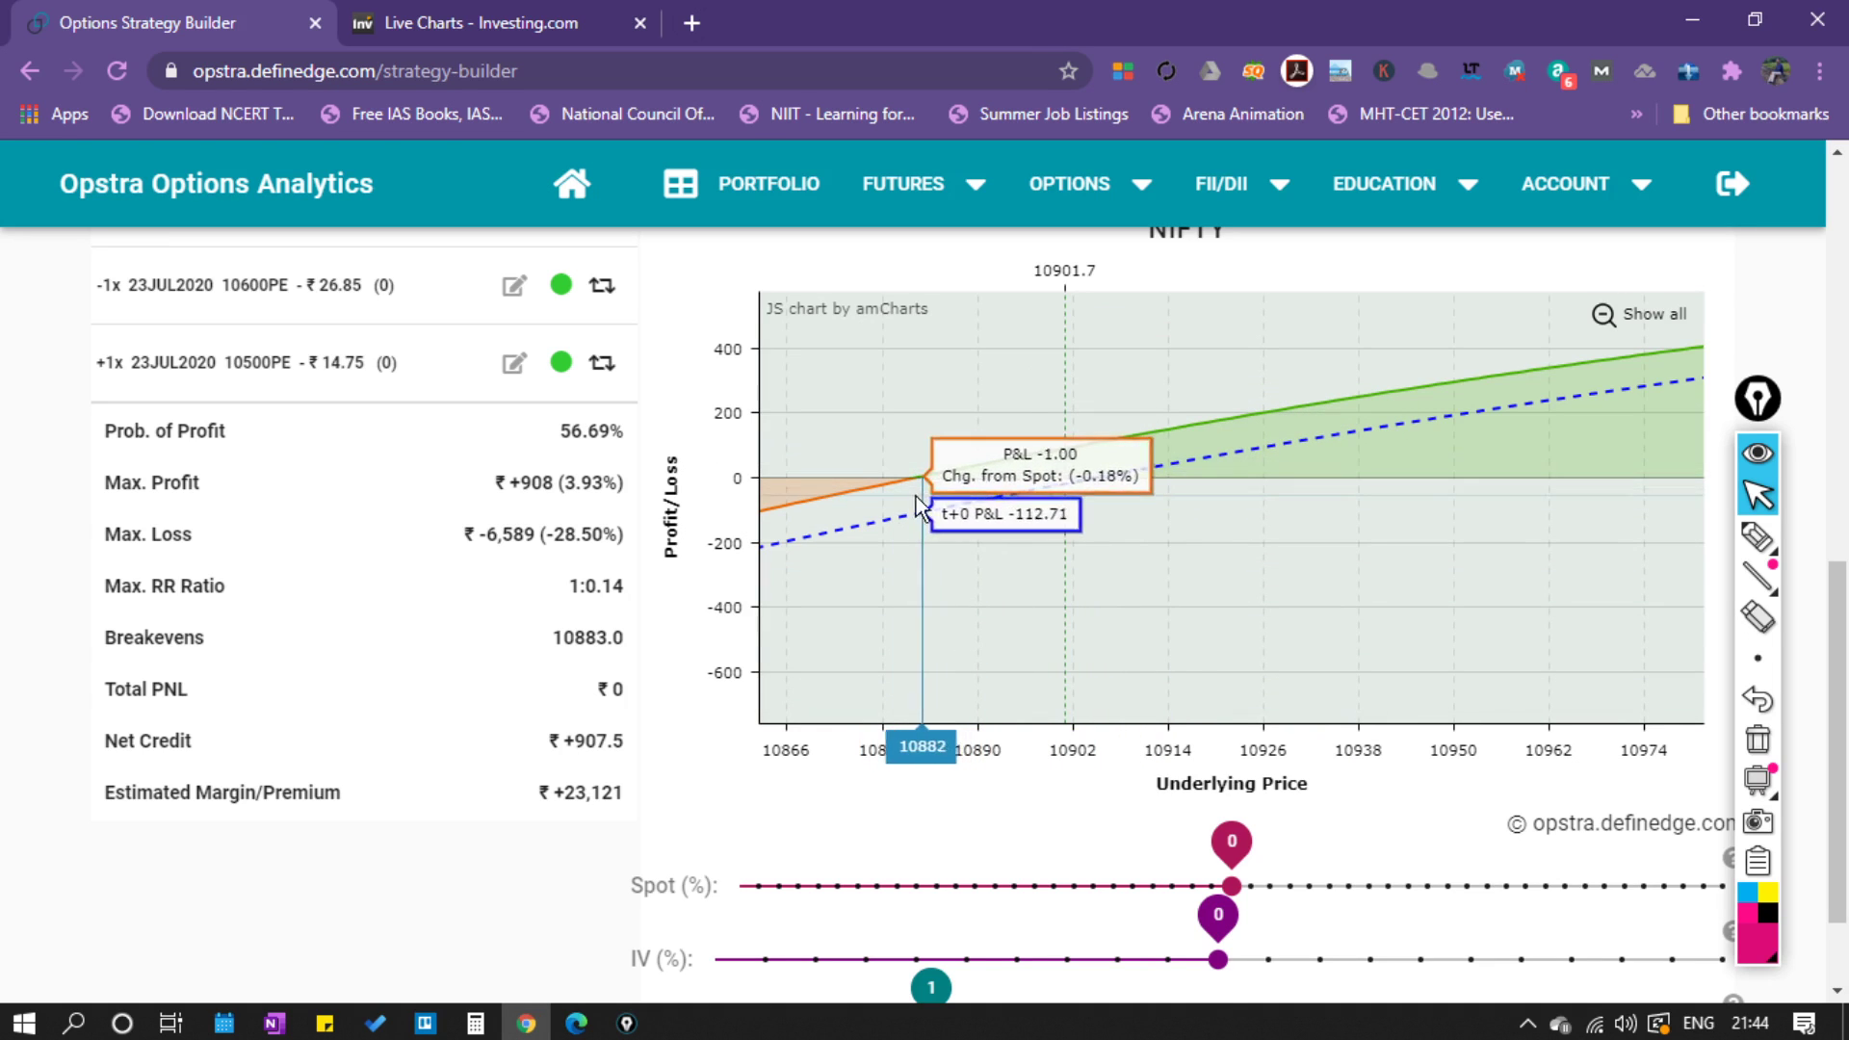
click(1644, 298)
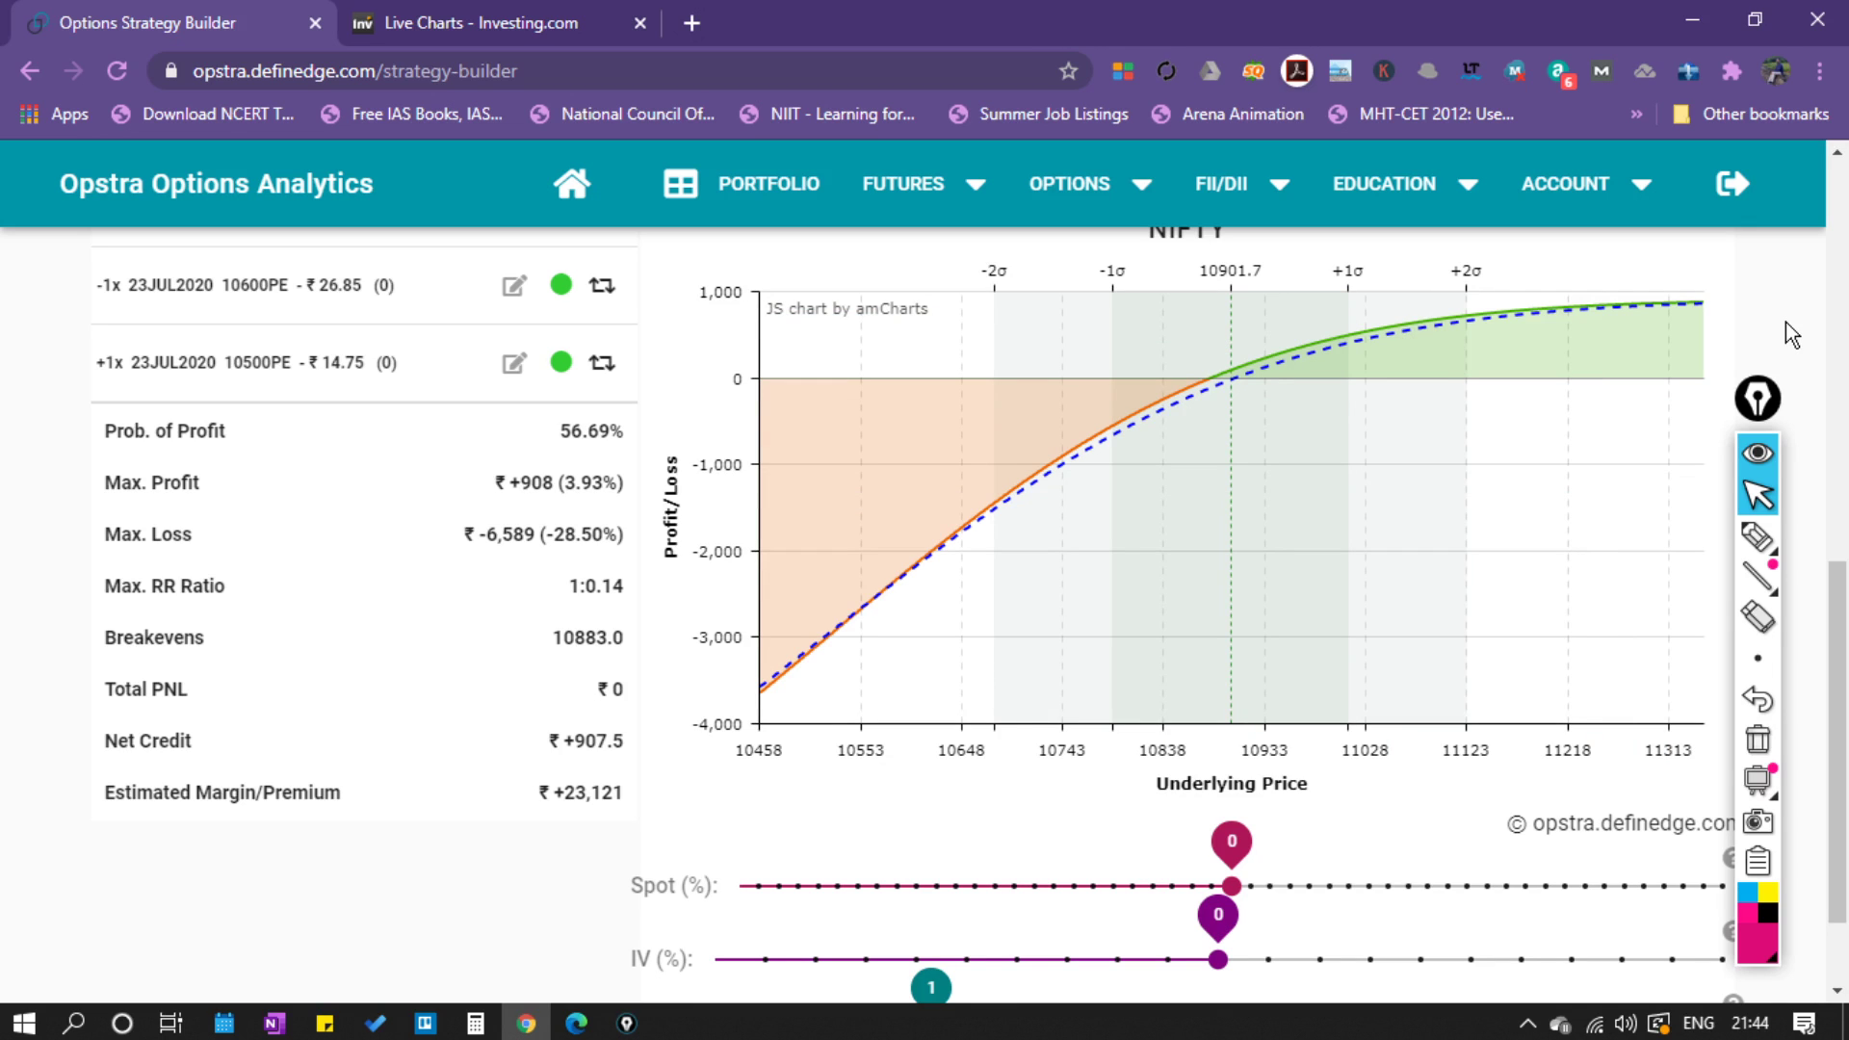
Circle the point where the one-day payoff line crosses zero, then erase the mark and return to the normal cursor.
scroll(915, 893, down, 2)
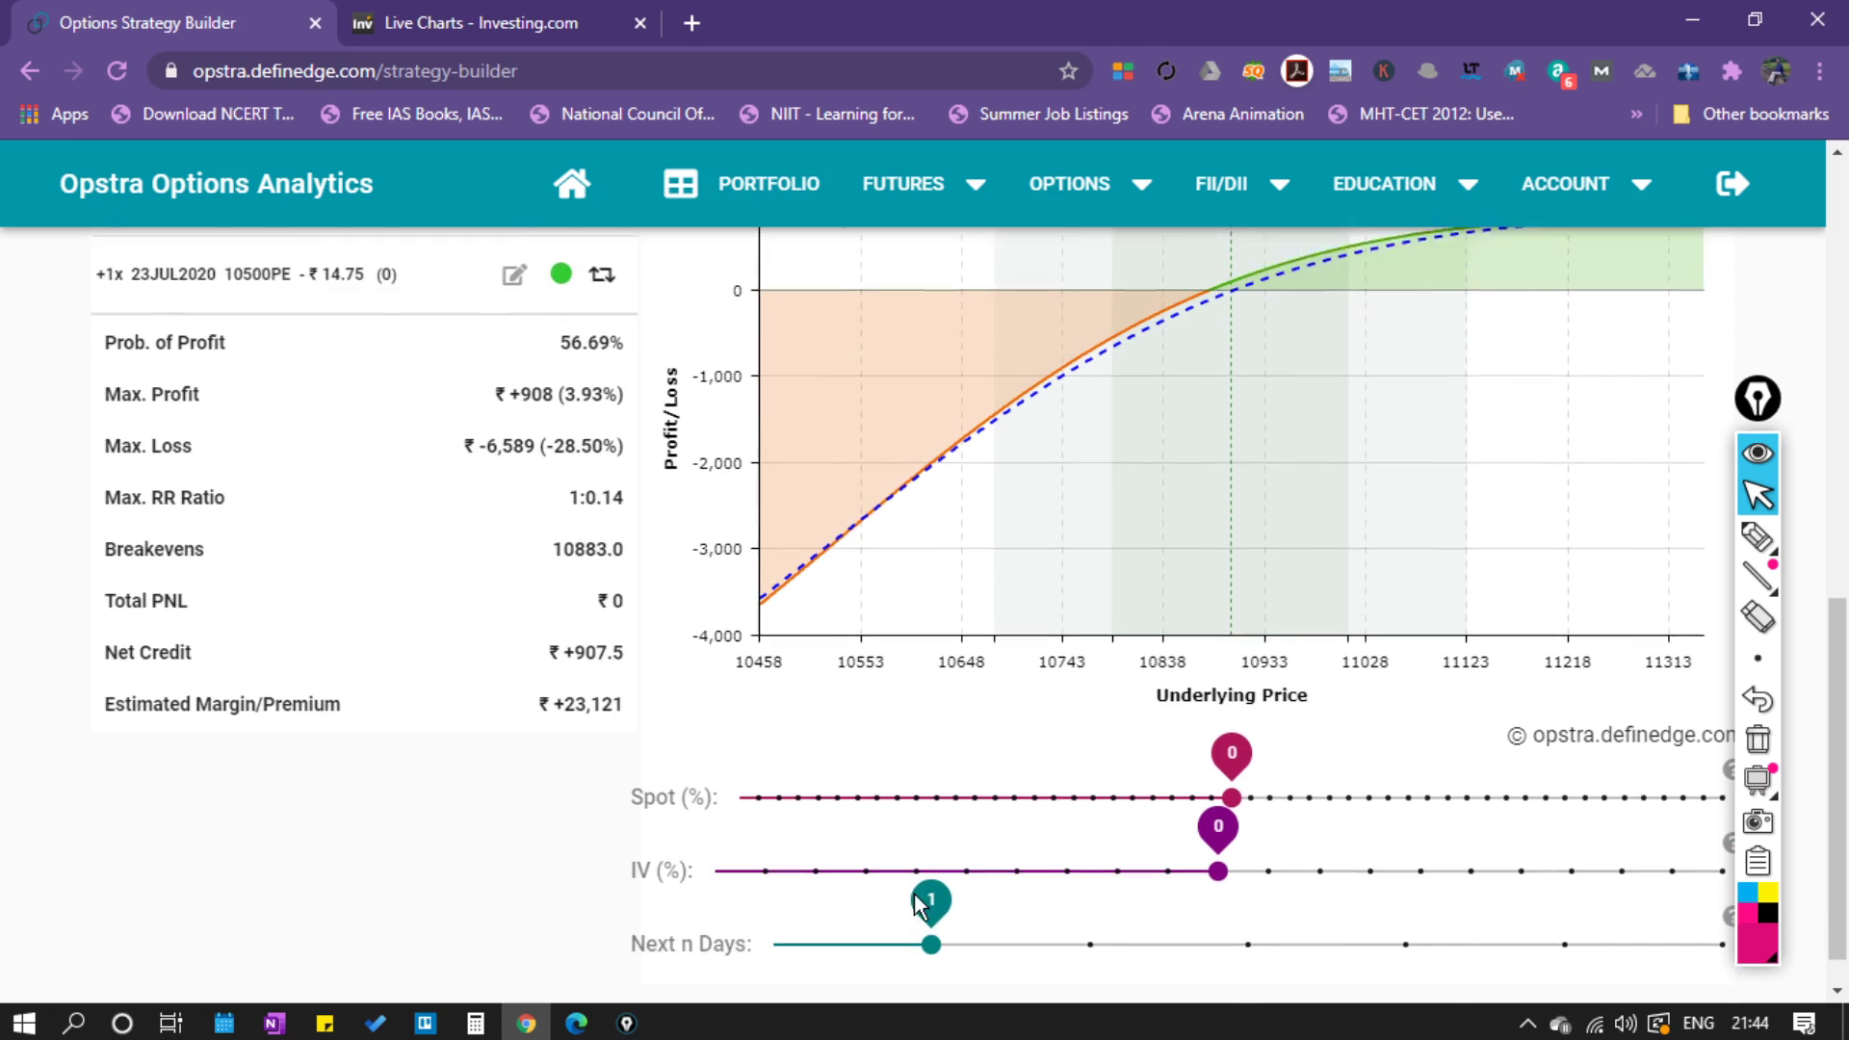
scroll(1078, 897, up, 3)
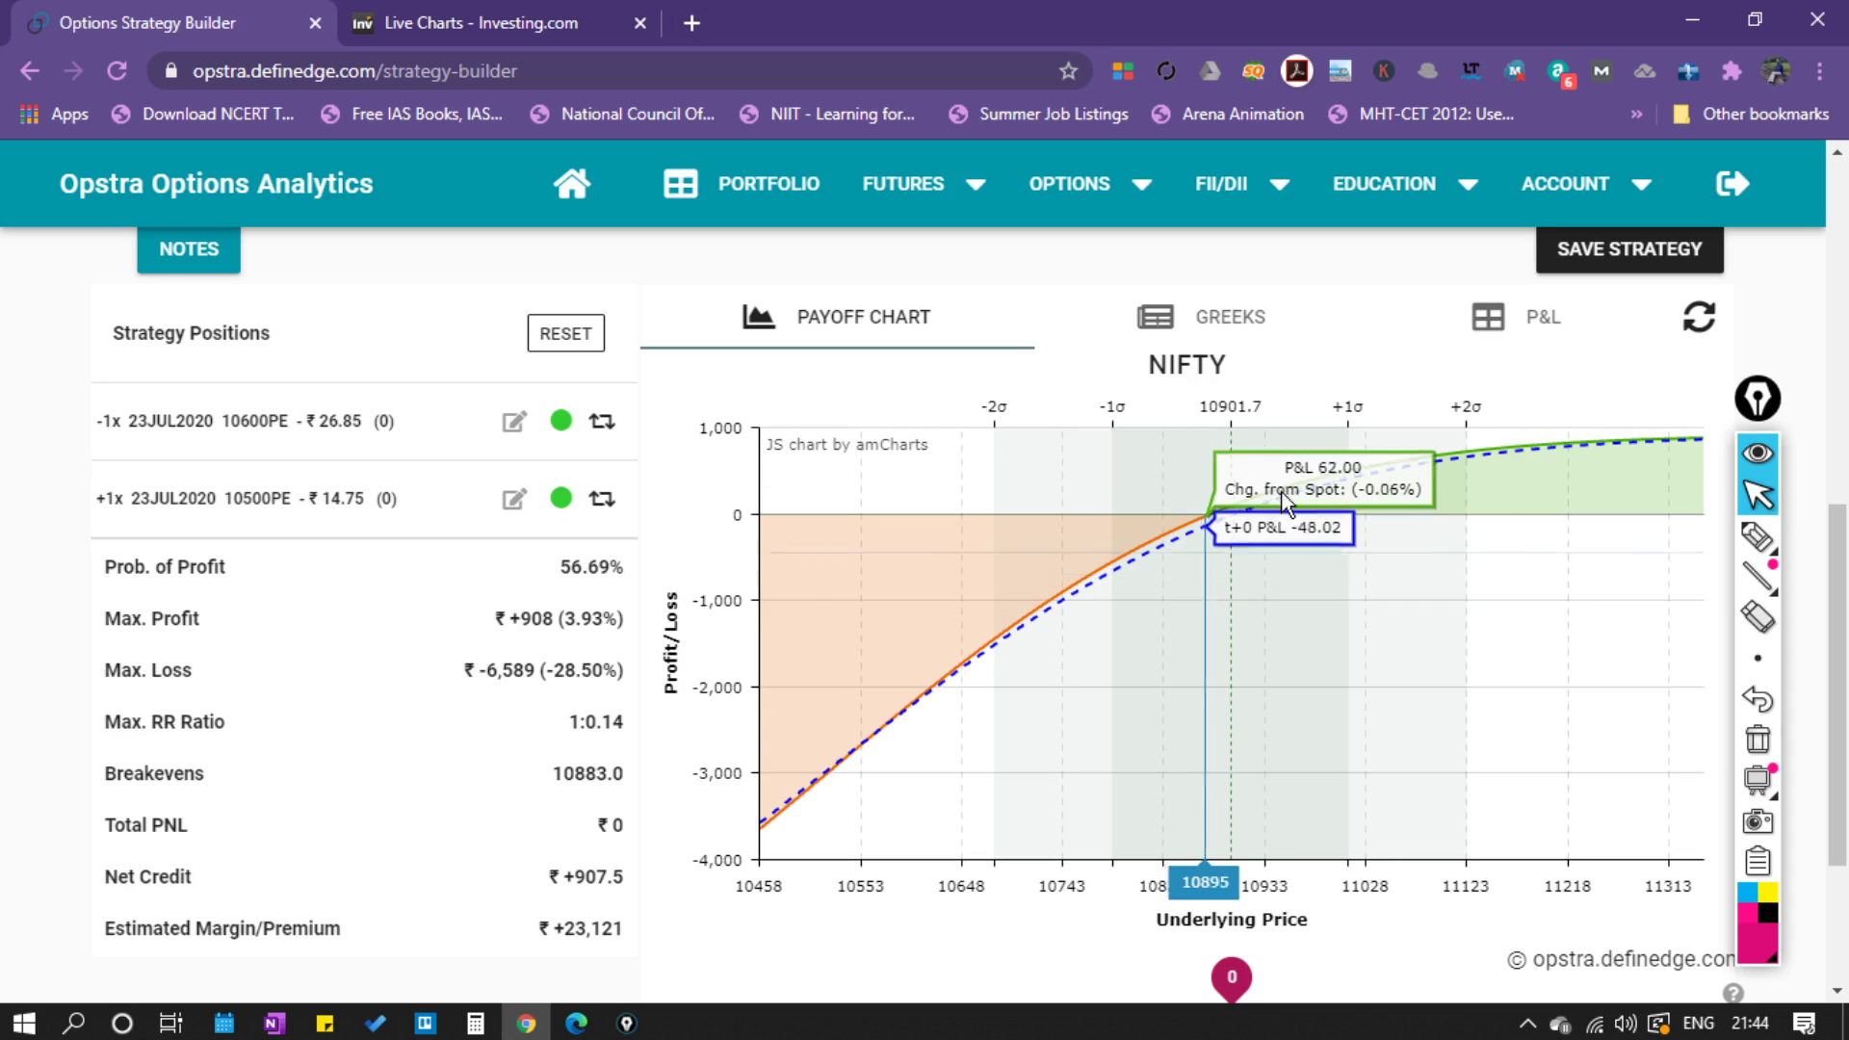
click(1758, 536)
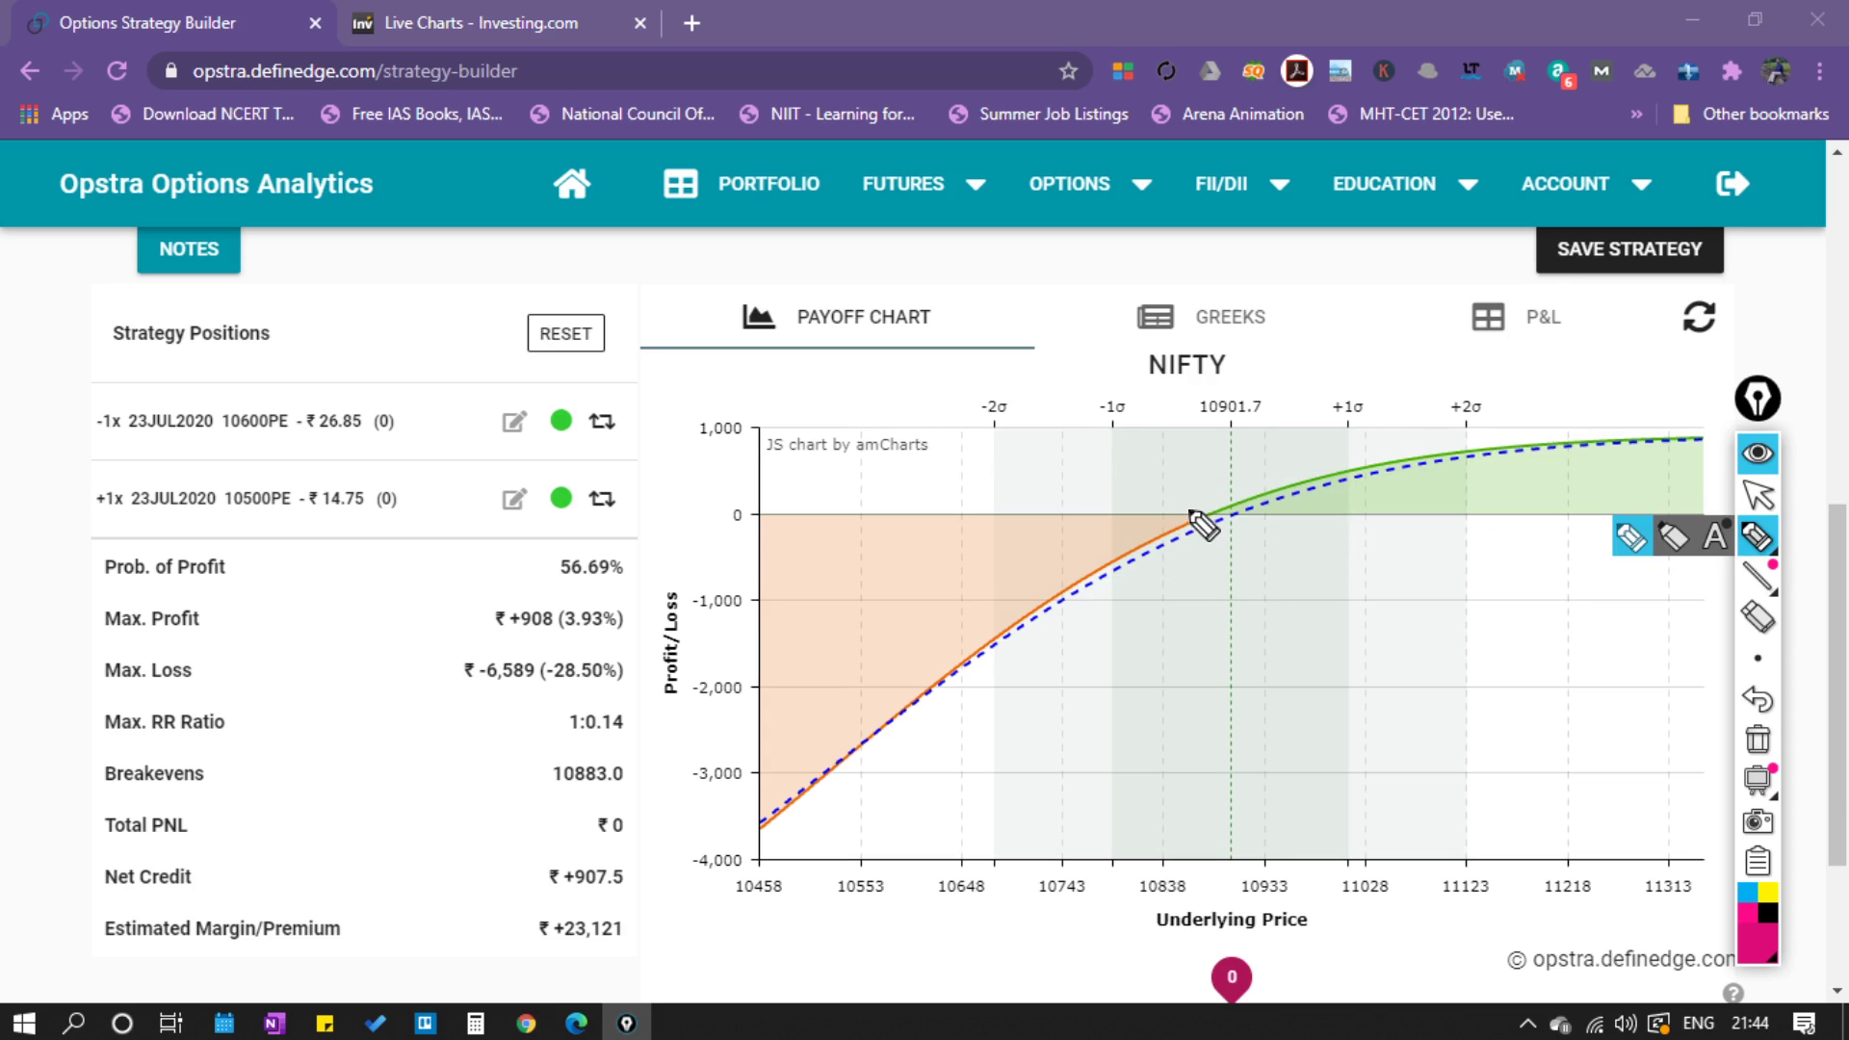
drag(1201, 517, 1205, 508)
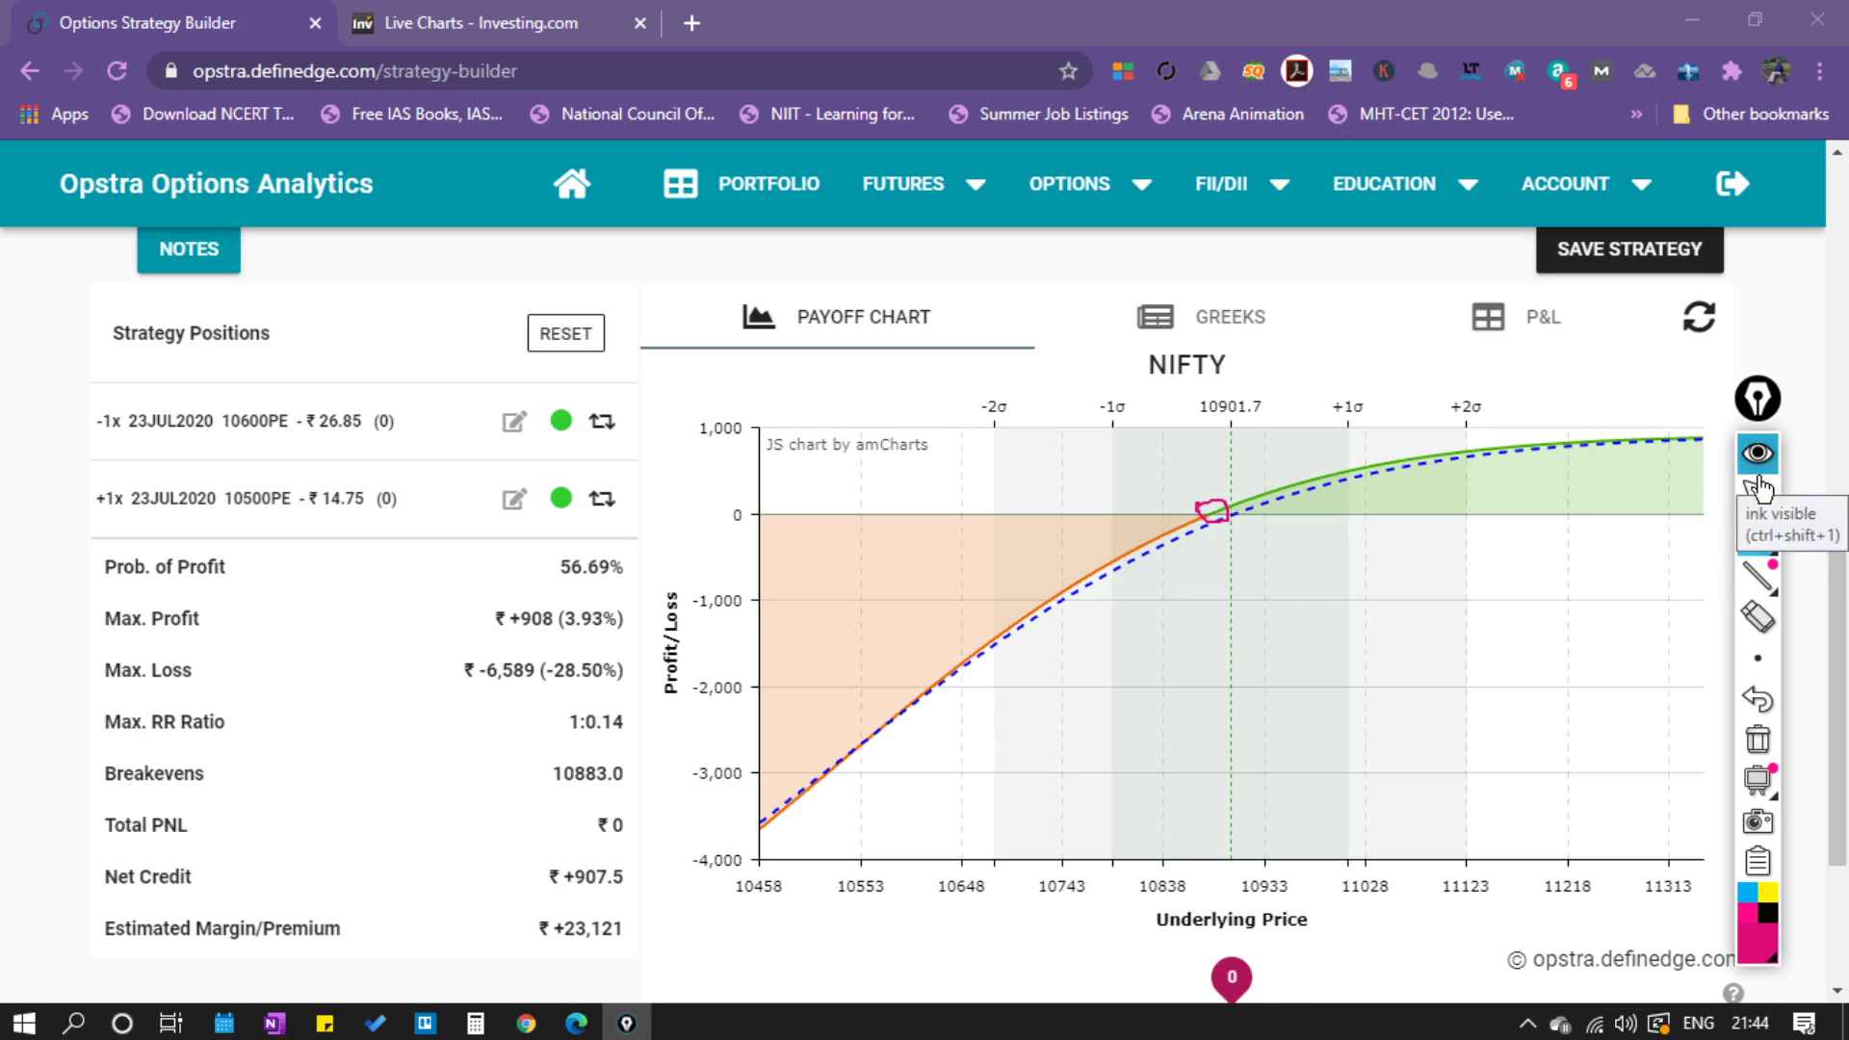
click(1757, 617)
click(1198, 523)
click(1757, 495)
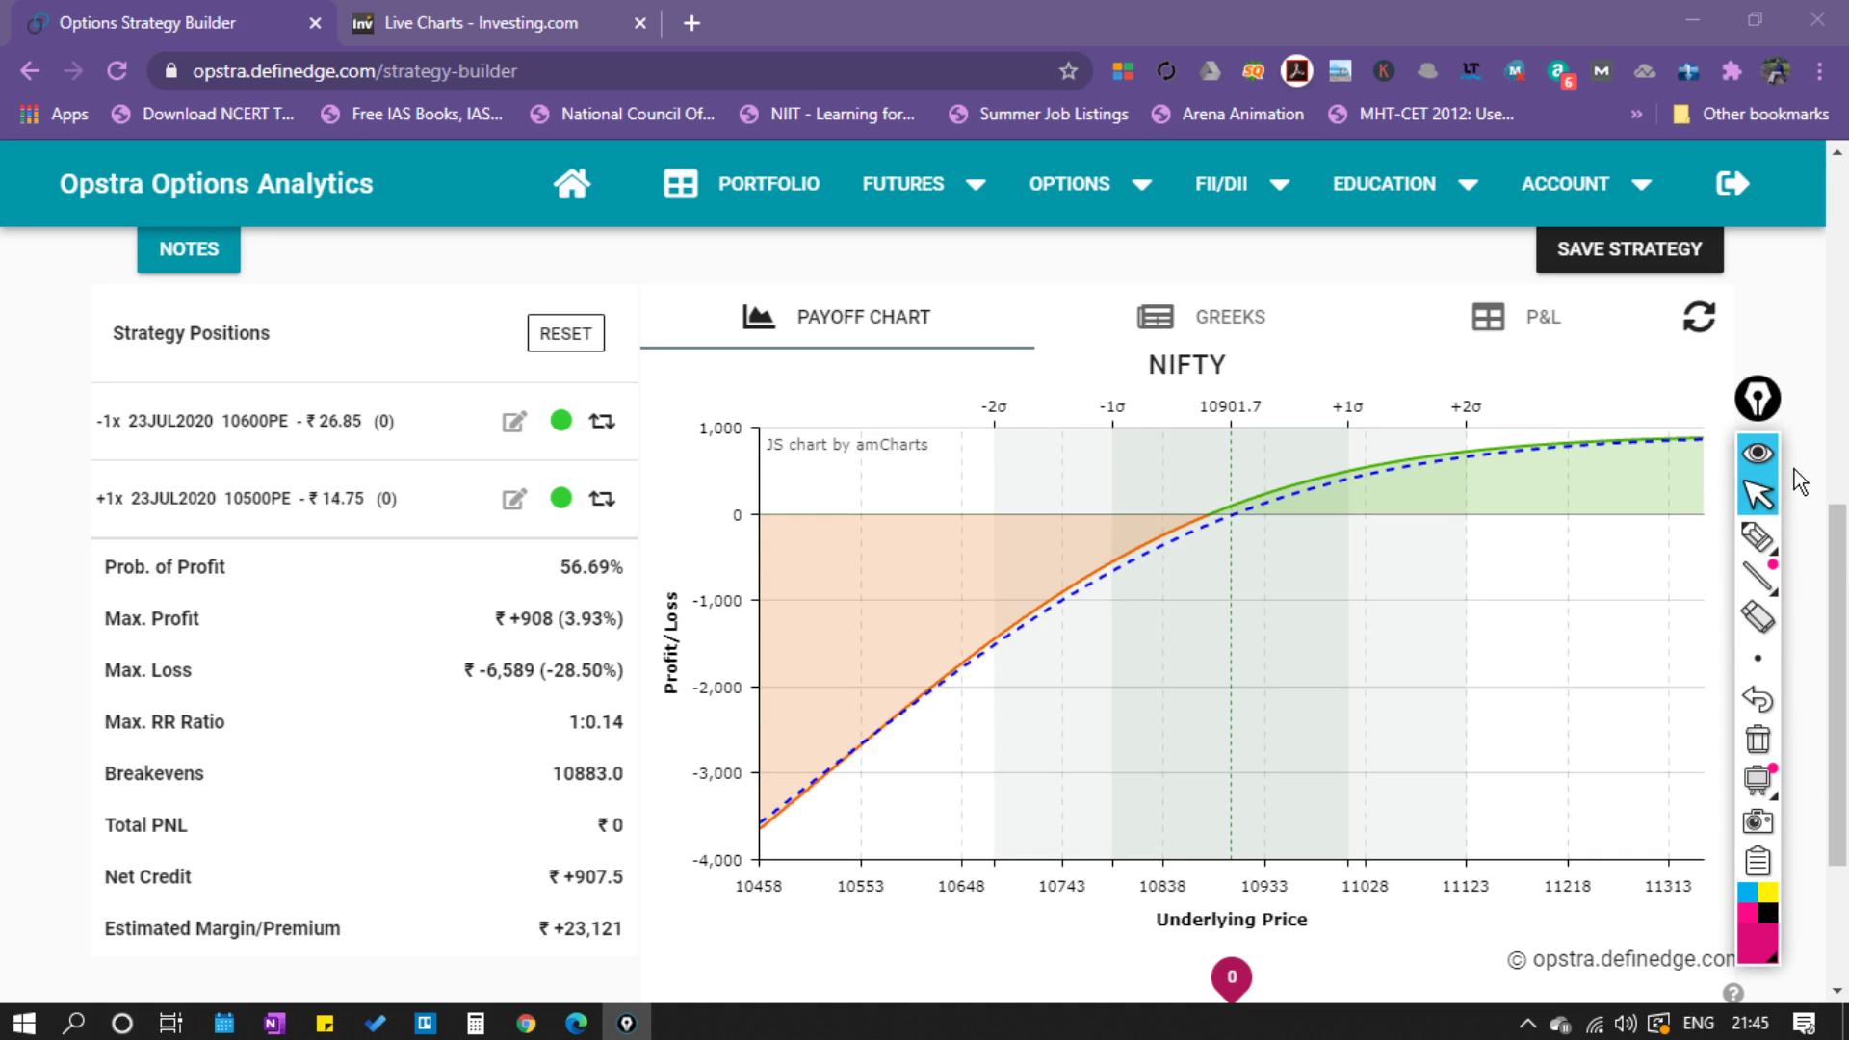
Project the payoff 2 days ahead and highlight the spread's breakeven value for that day.
scroll(1204, 770, down, 1)
scroll(944, 847, down, 1)
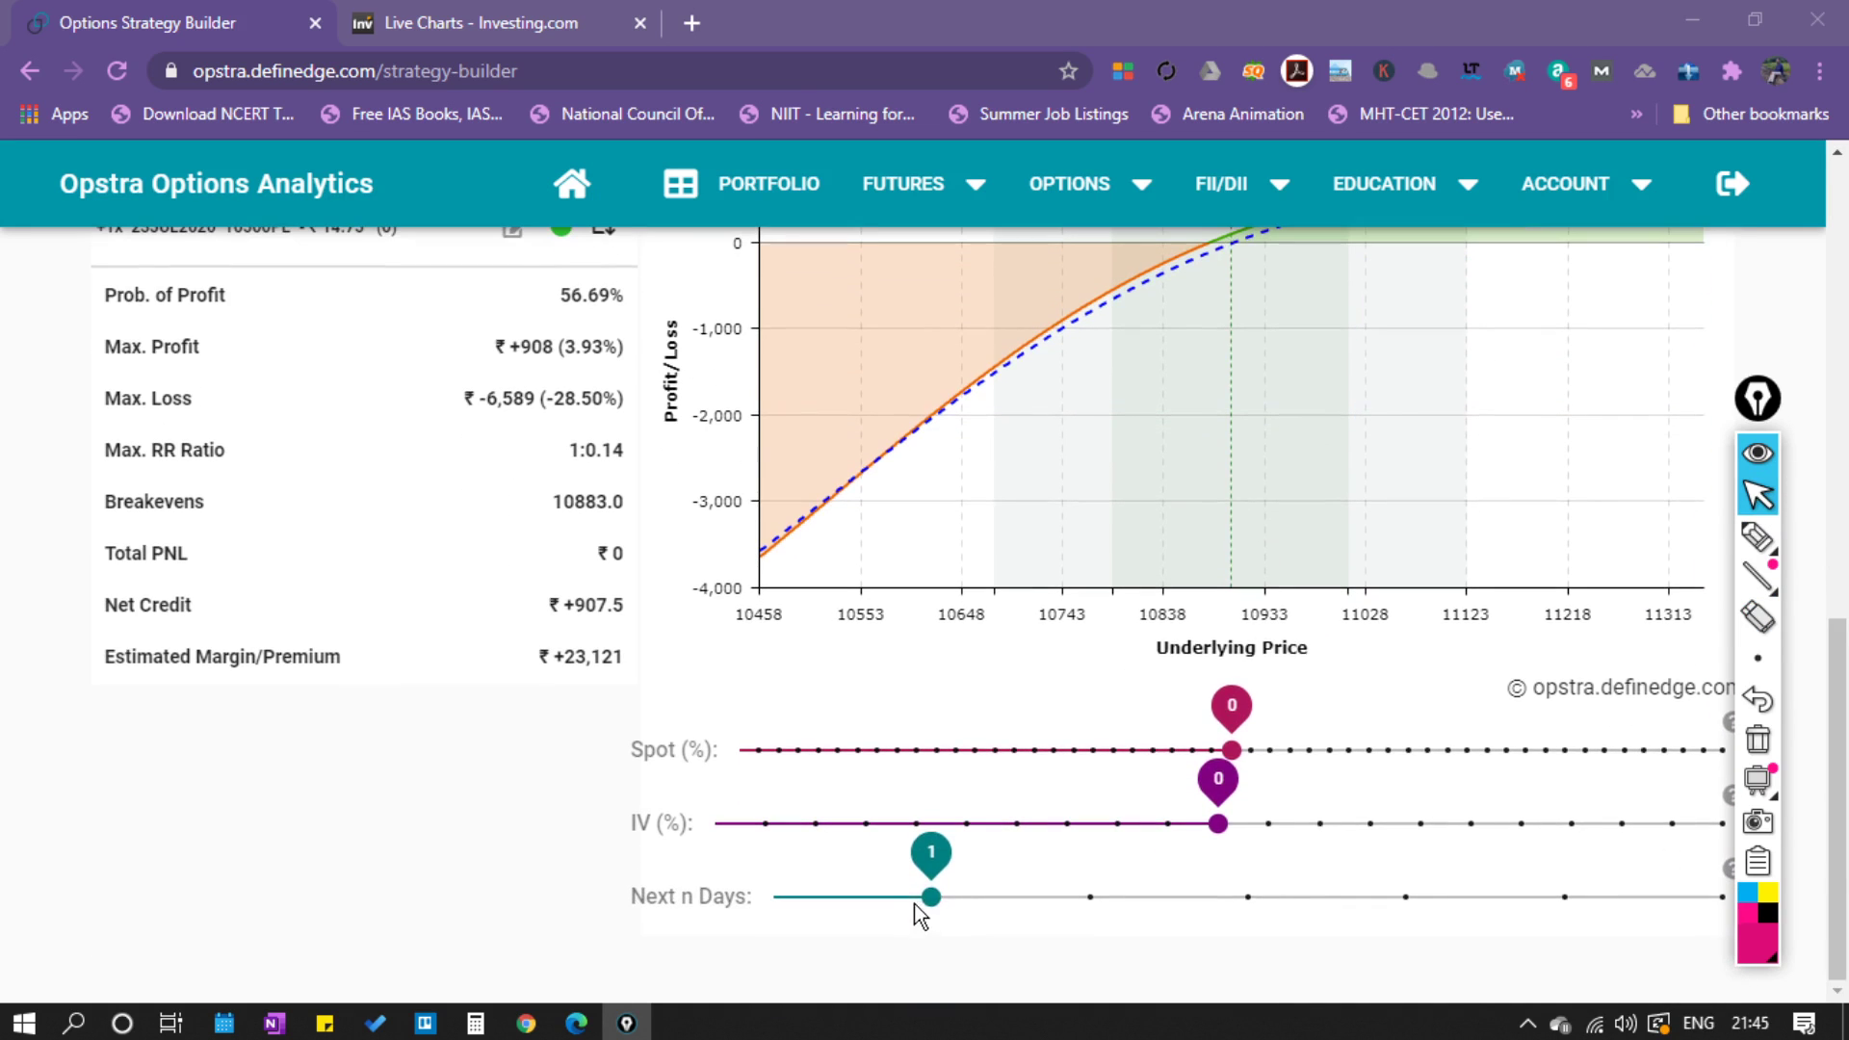
drag(931, 897, 1080, 888)
scroll(1151, 838, up, 1)
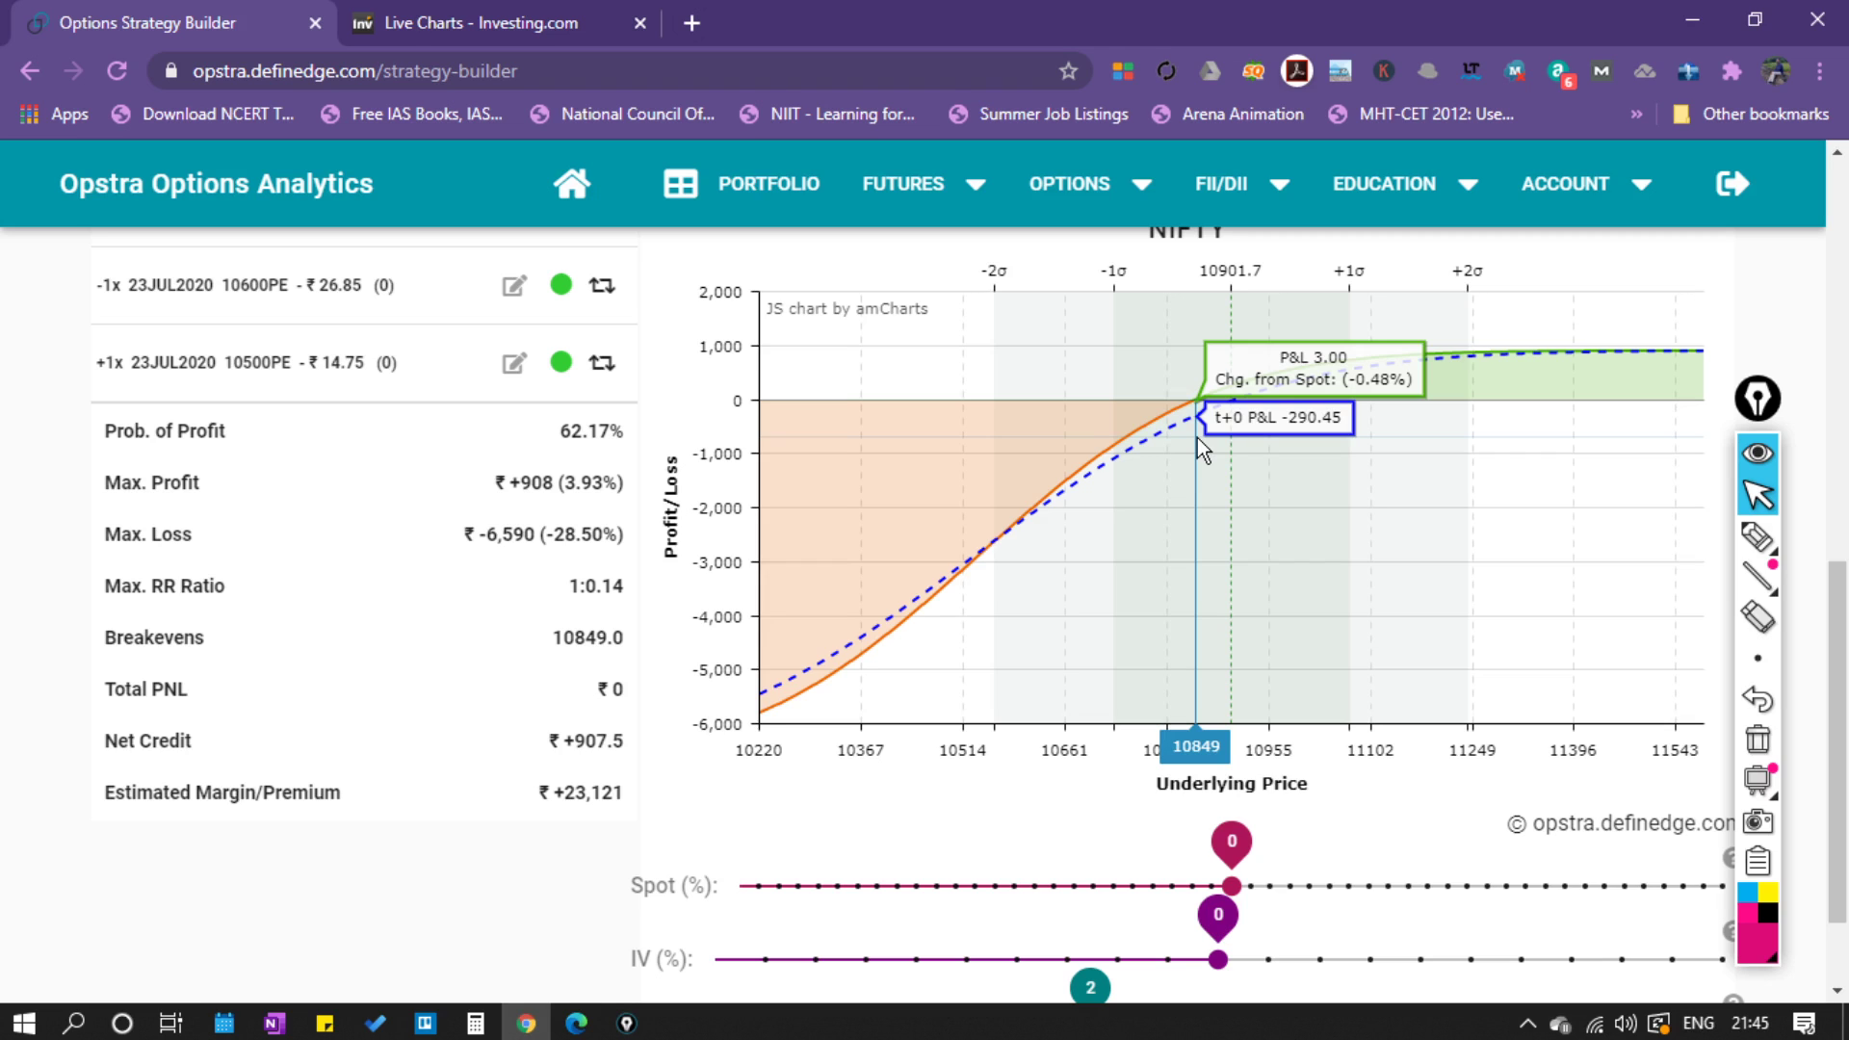
scroll(1198, 438, down, 2)
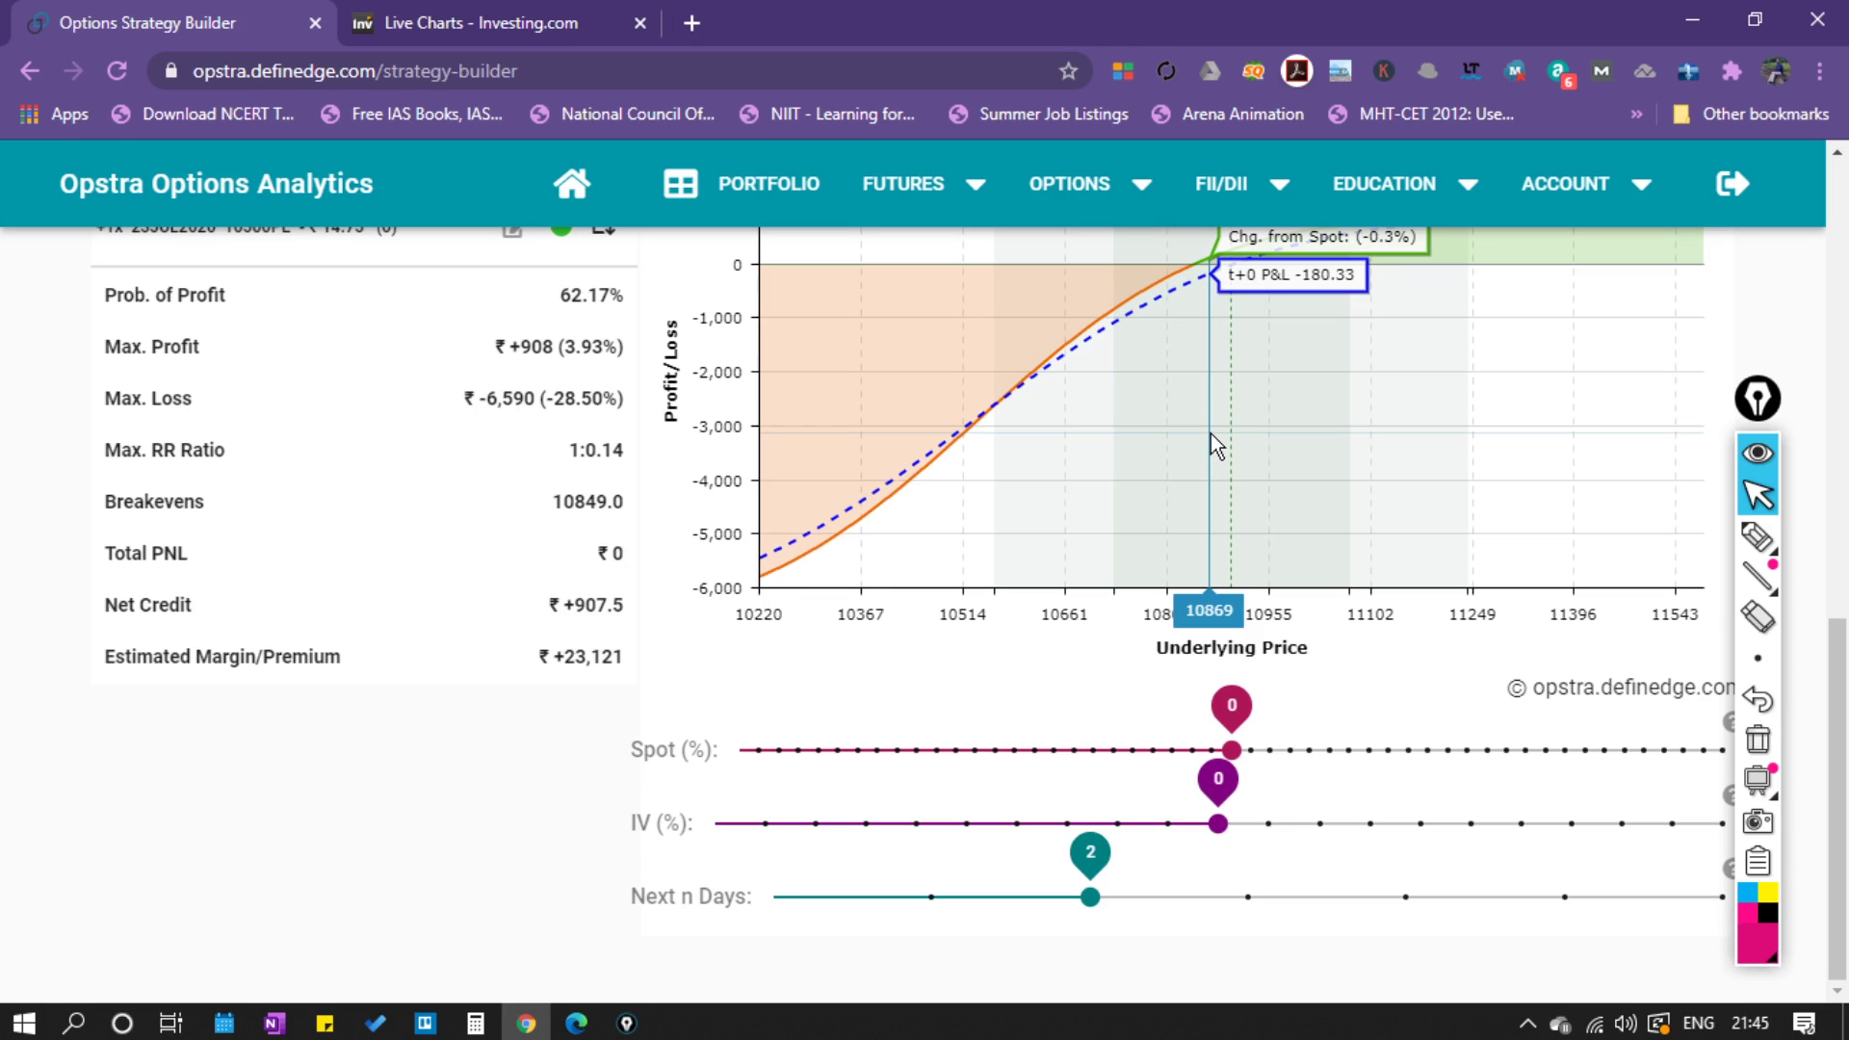
drag(552, 501, 628, 505)
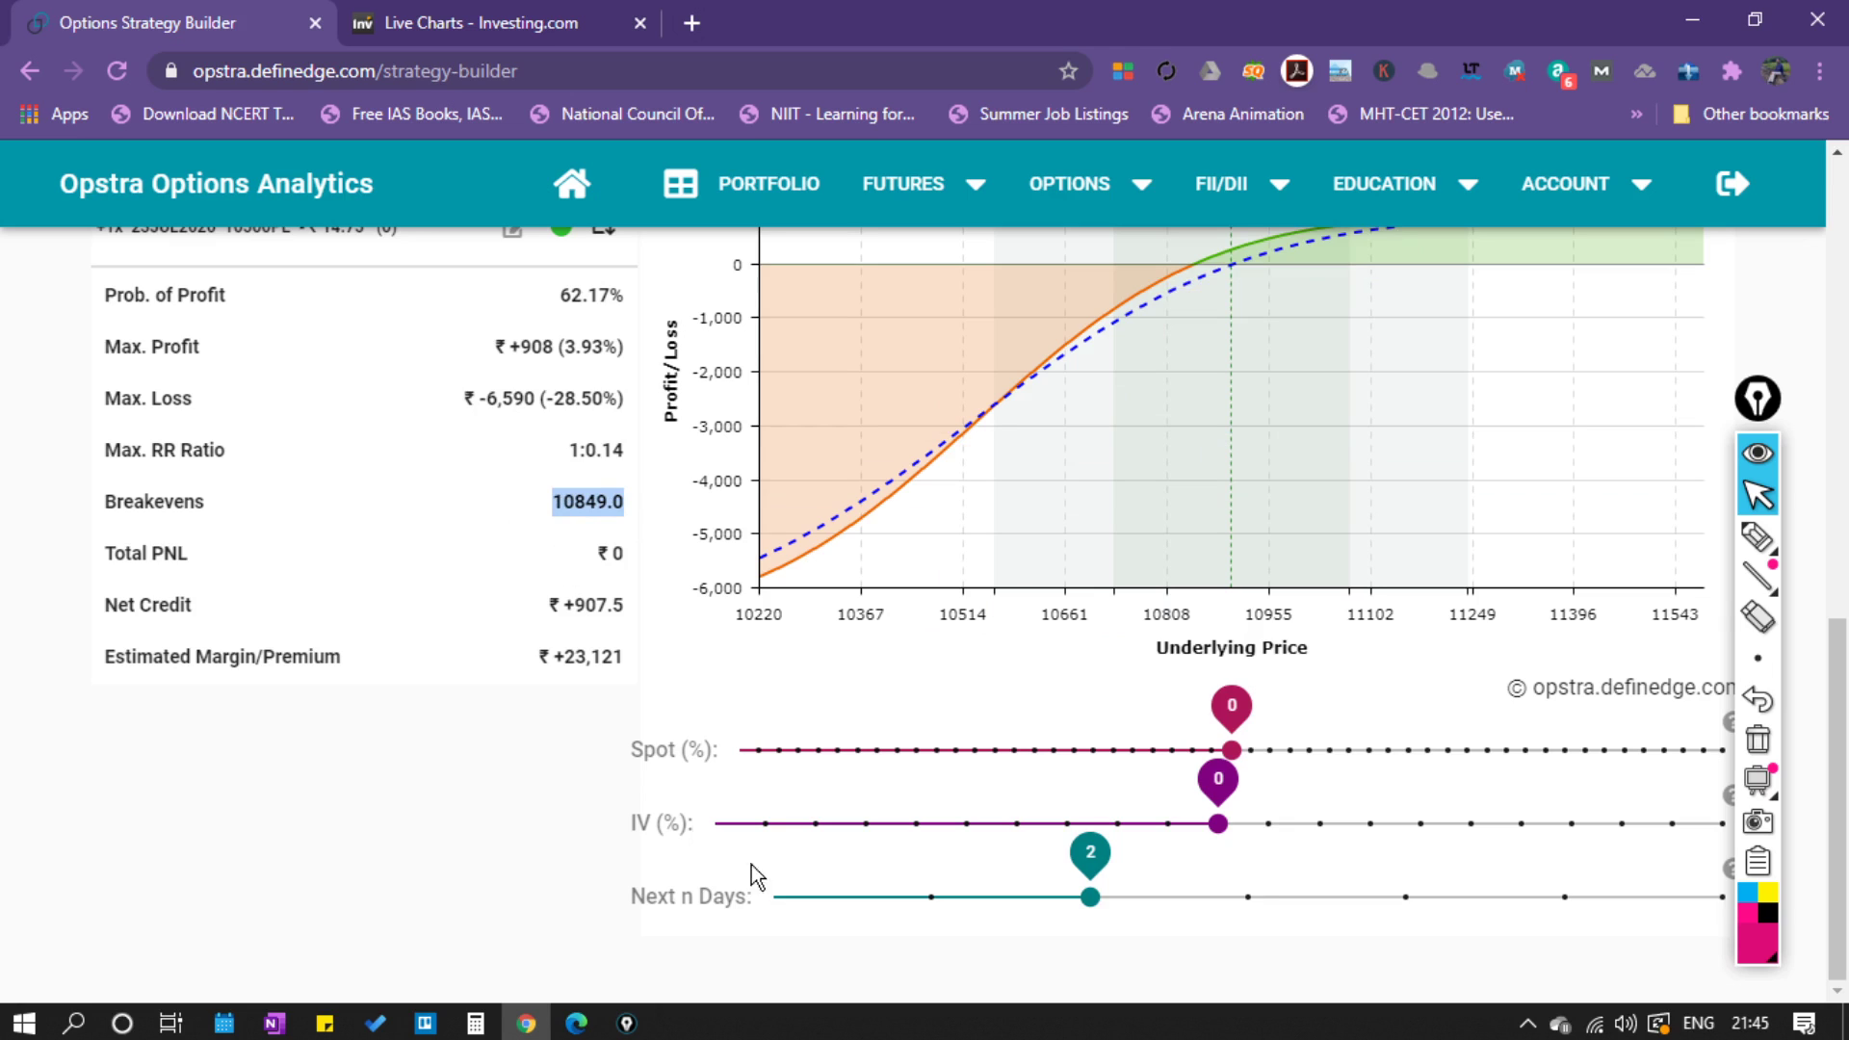
click(1099, 946)
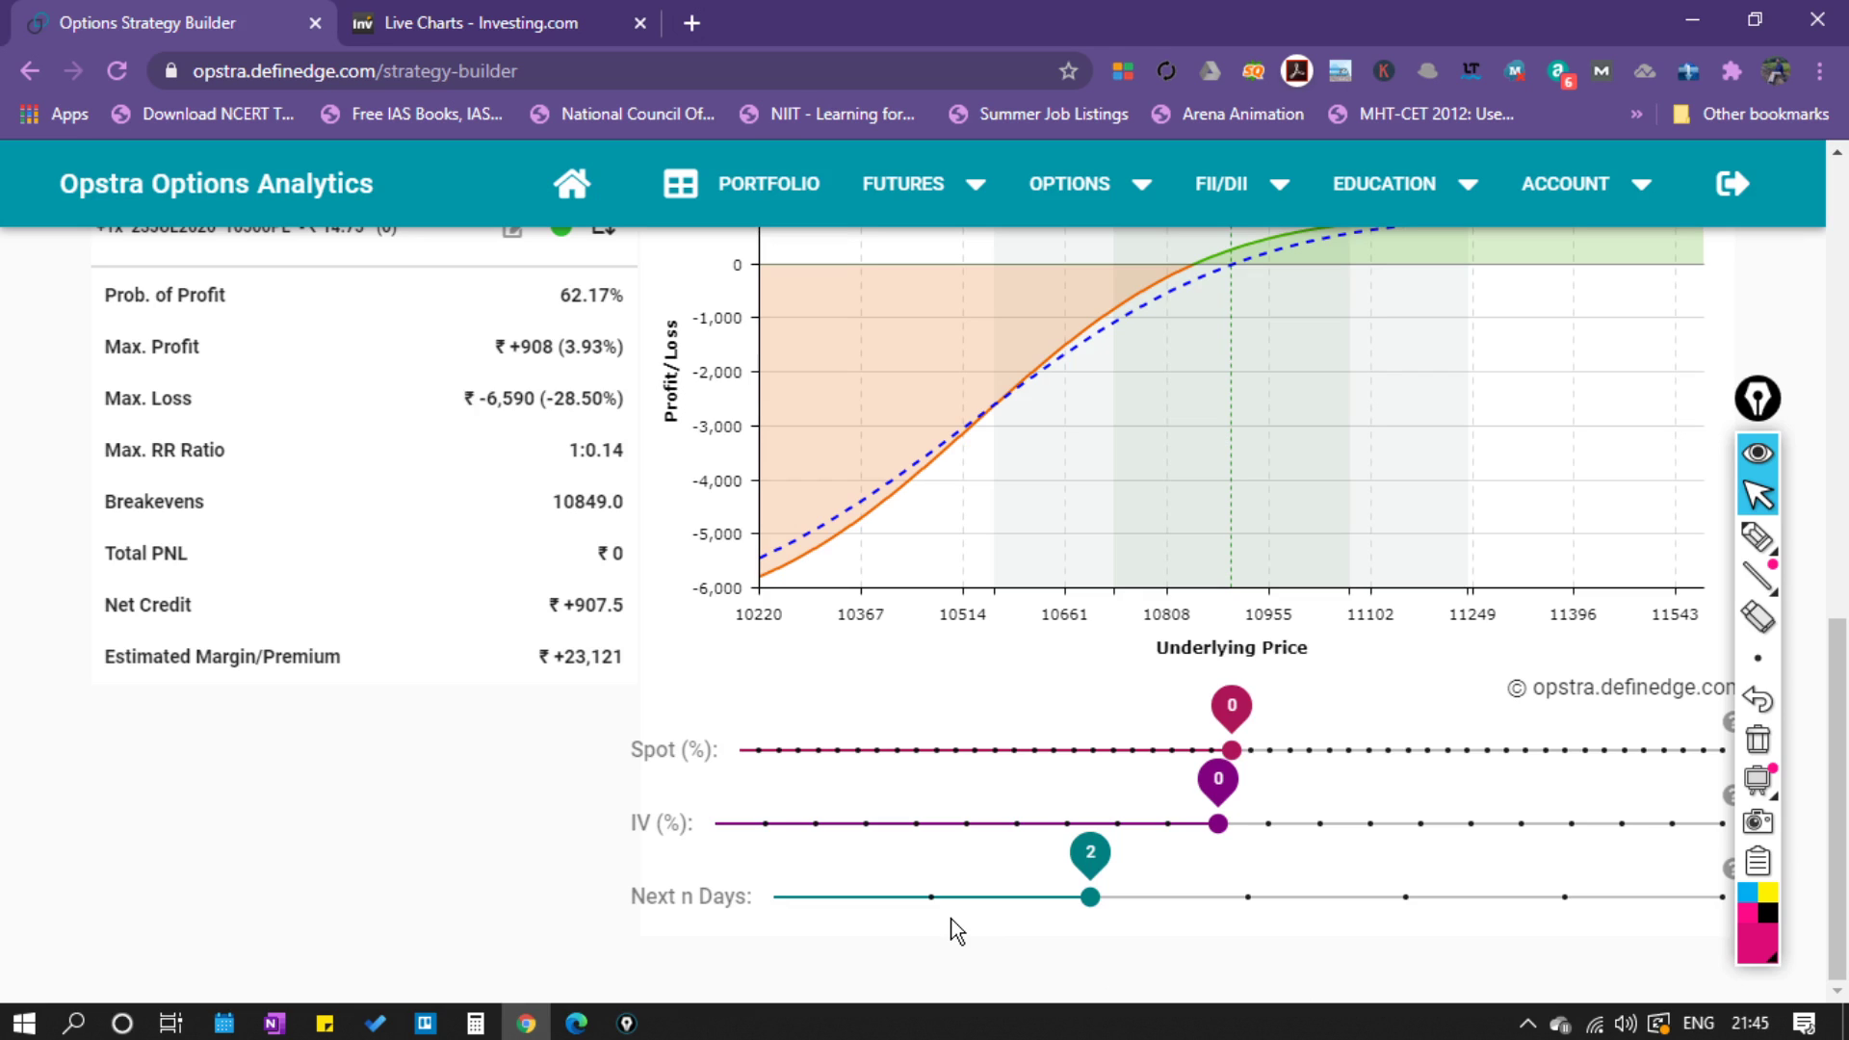
scroll(963, 896, up, 2)
scroll(1051, 678, down, 2)
scroll(1052, 680, up, 2)
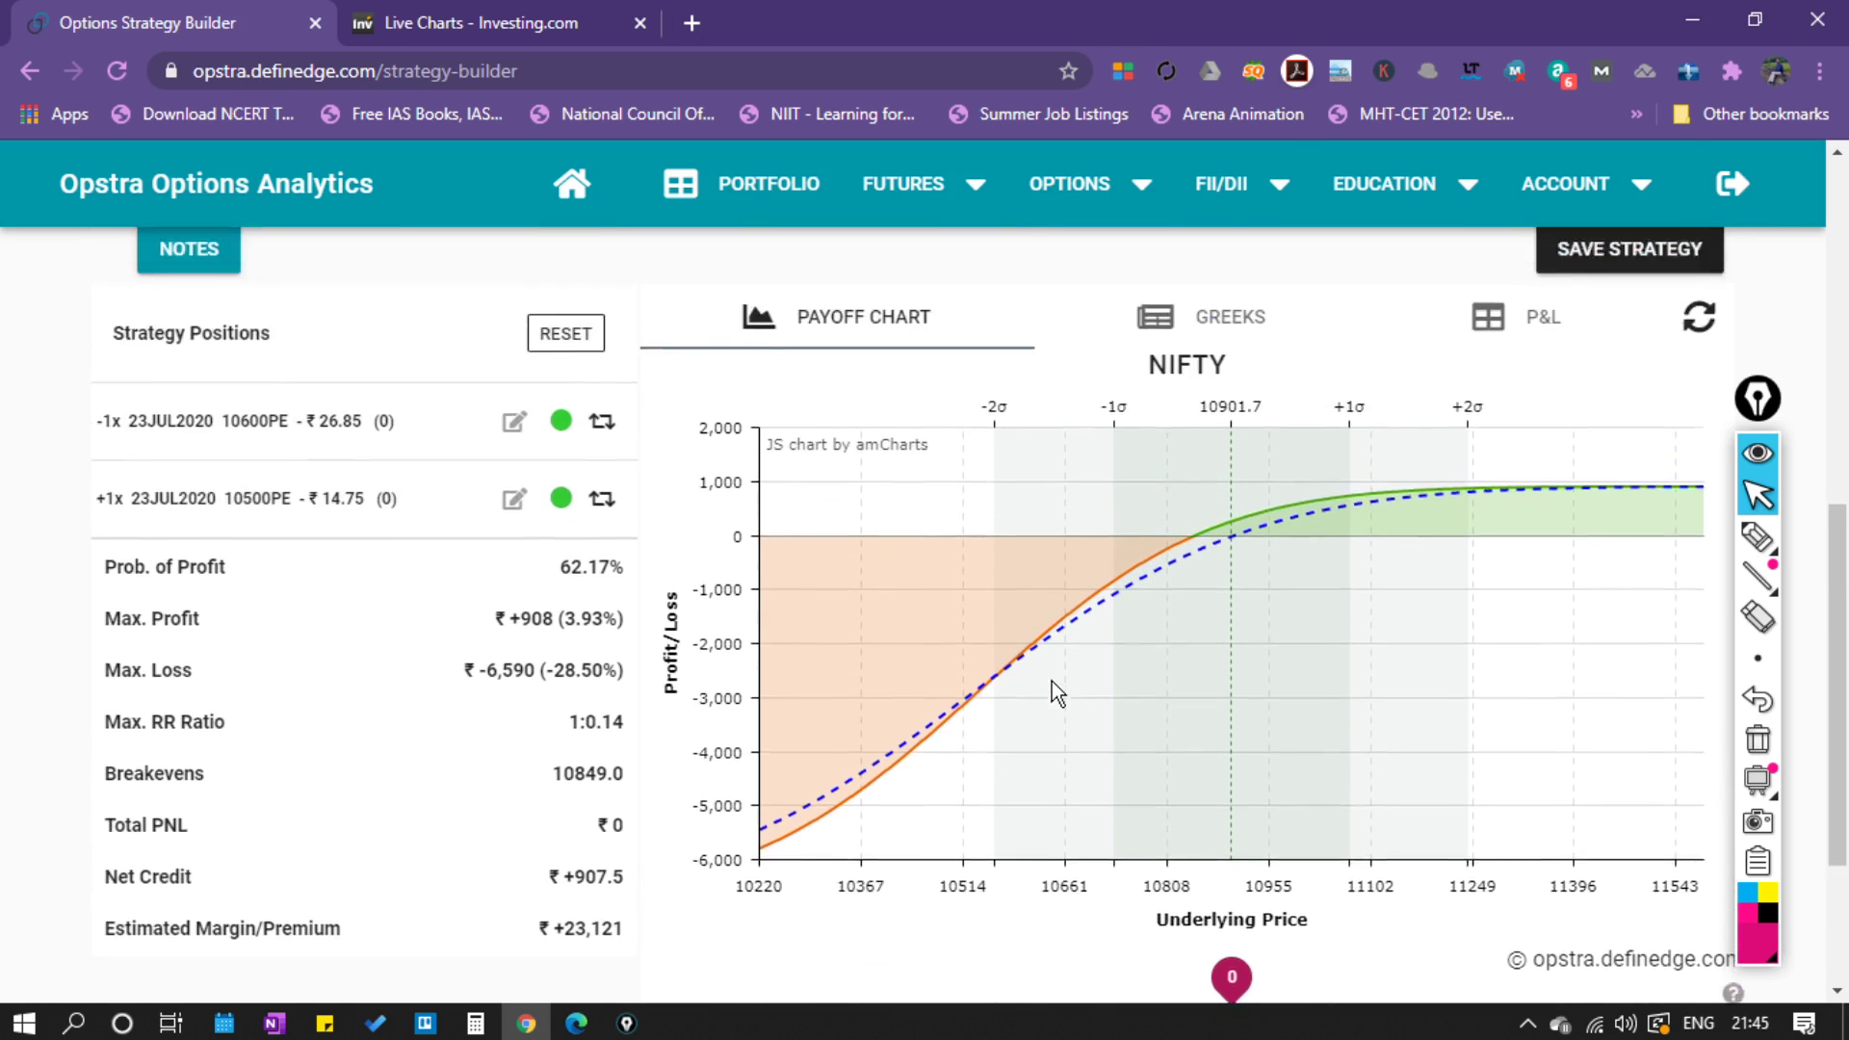
Advance the payoff projection to 3 and then 4 days ahead, checking the chart and breakeven each time.
scroll(1052, 680, down, 1)
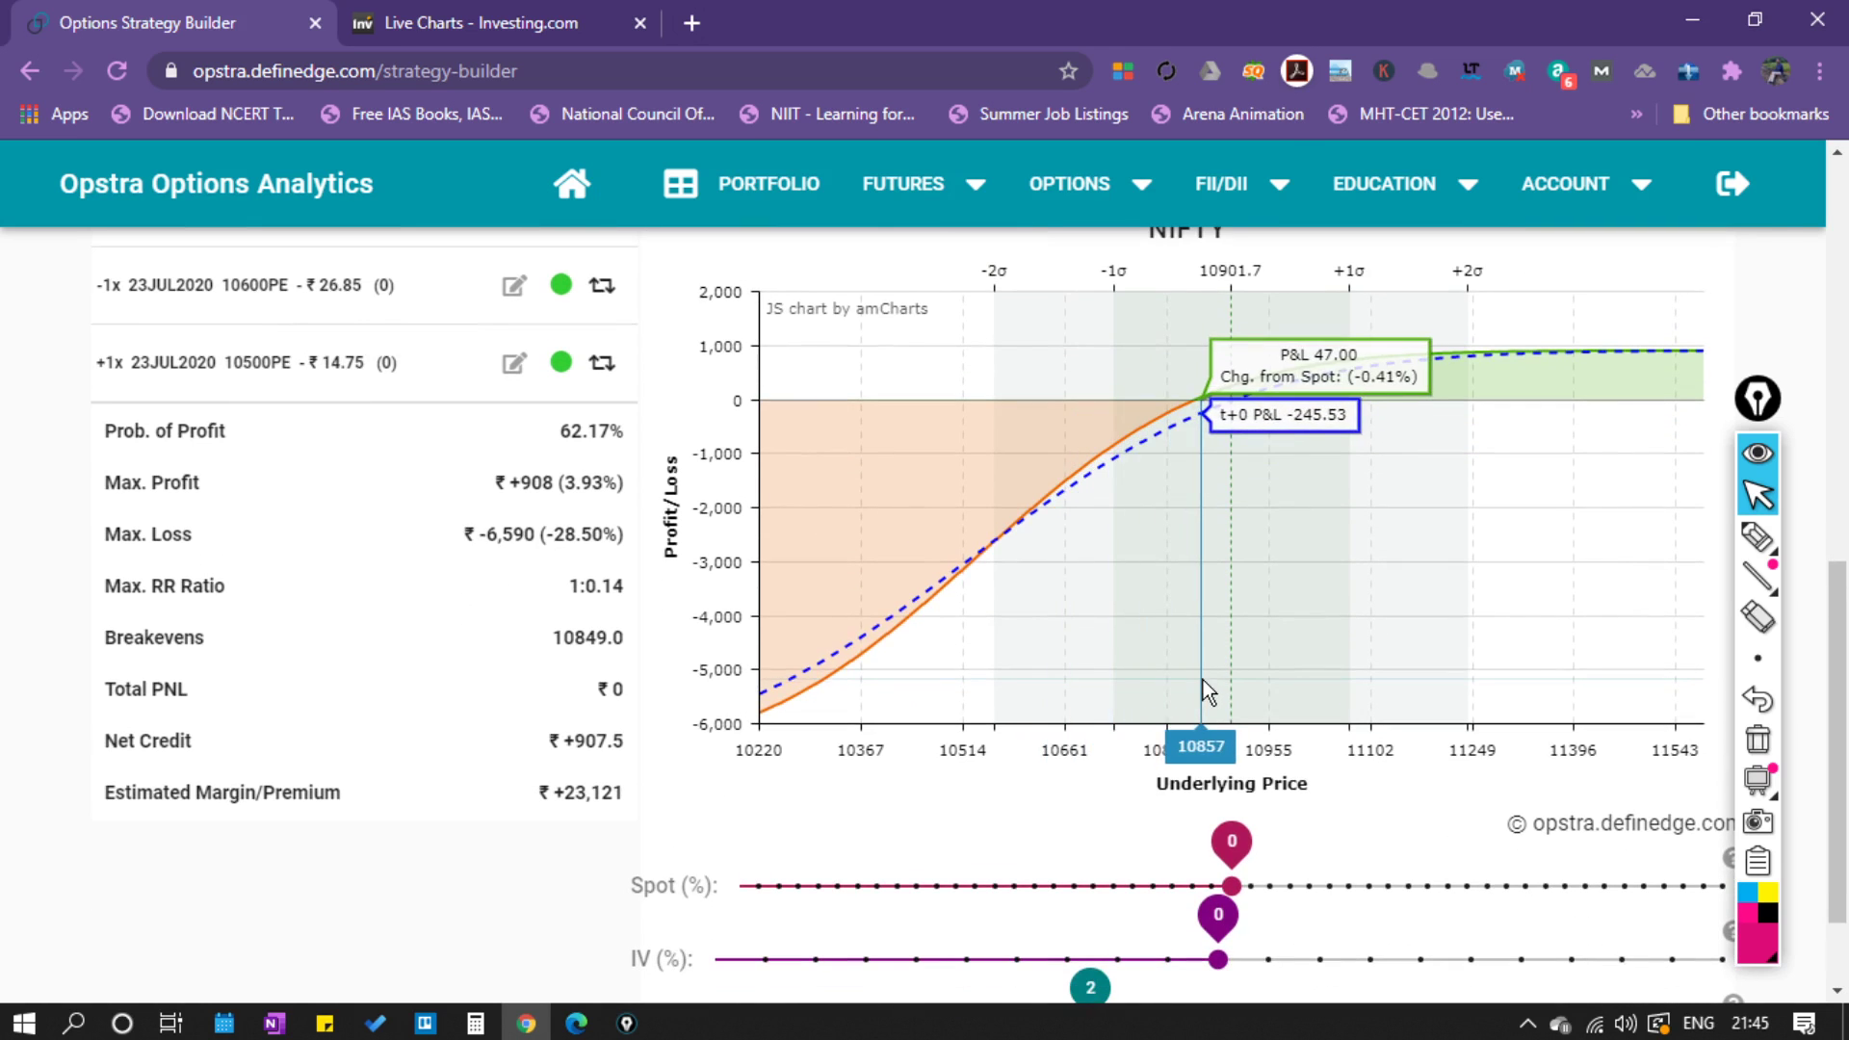
scroll(1204, 680, down, 1)
drag(1100, 901, 1228, 900)
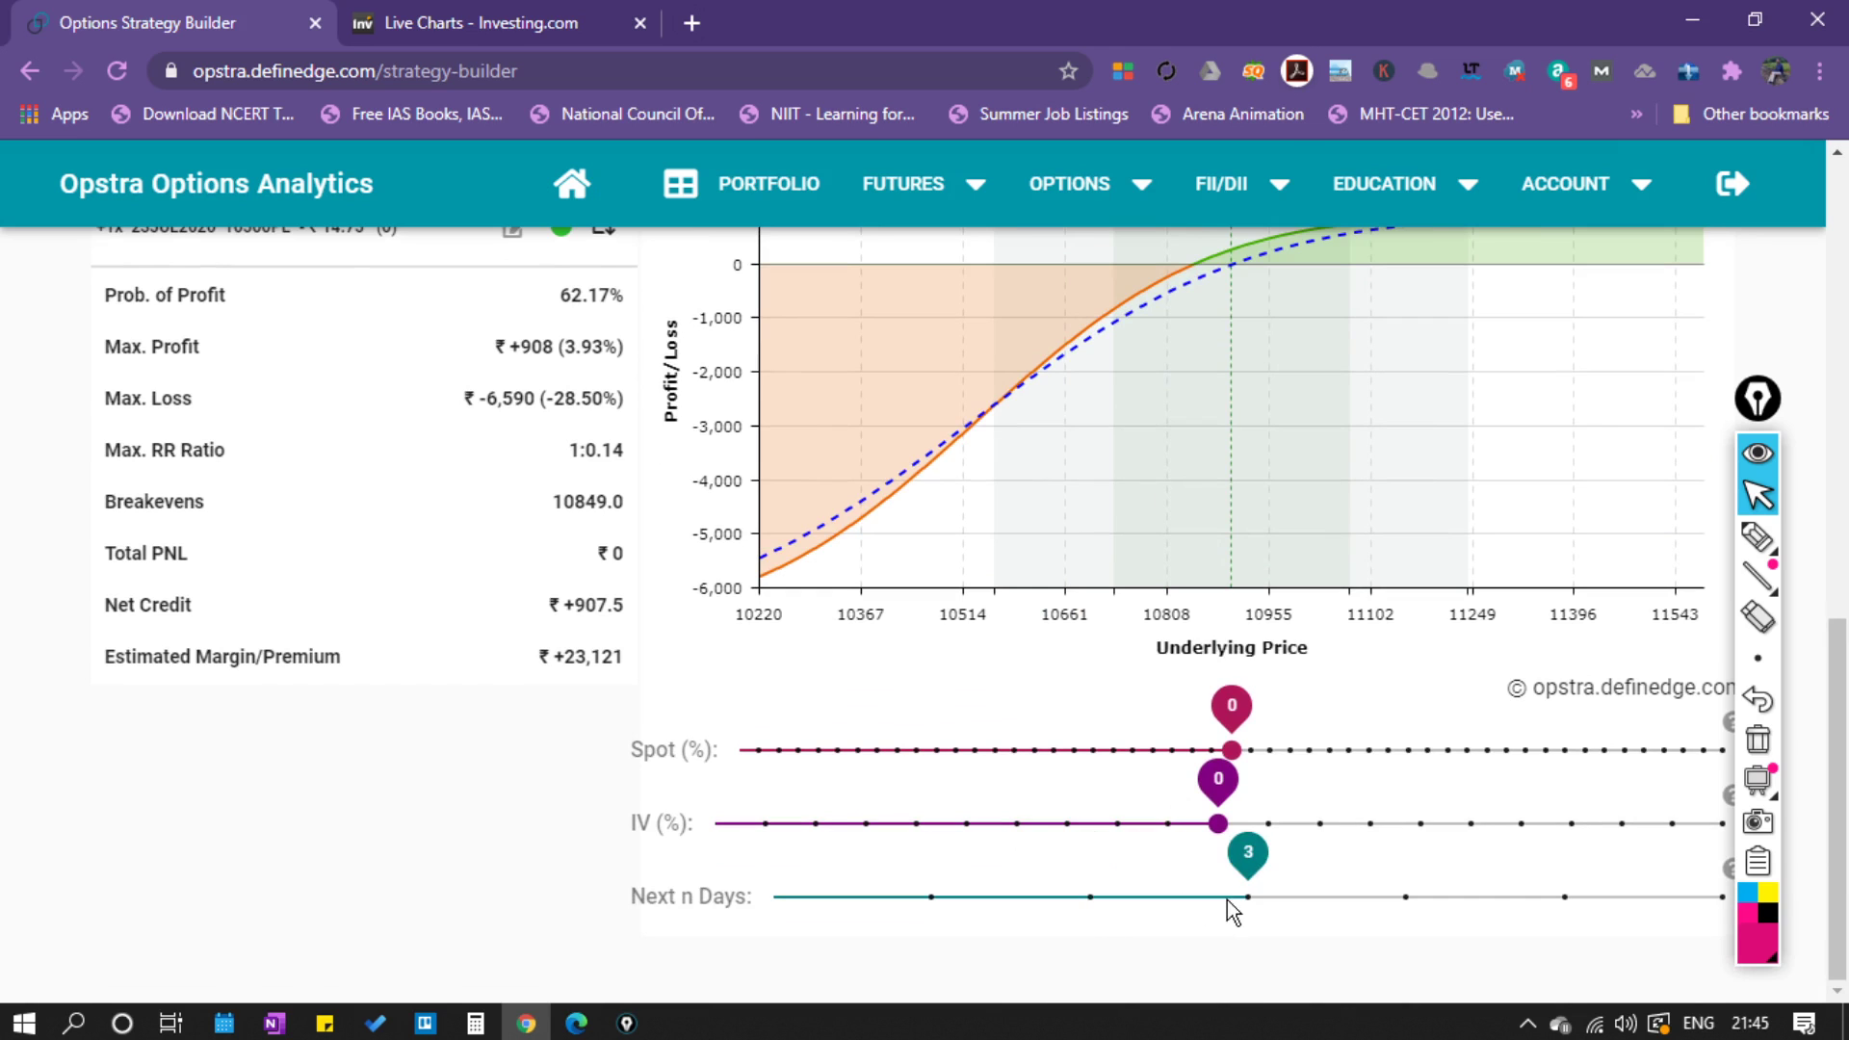
scroll(1267, 801, up, 1)
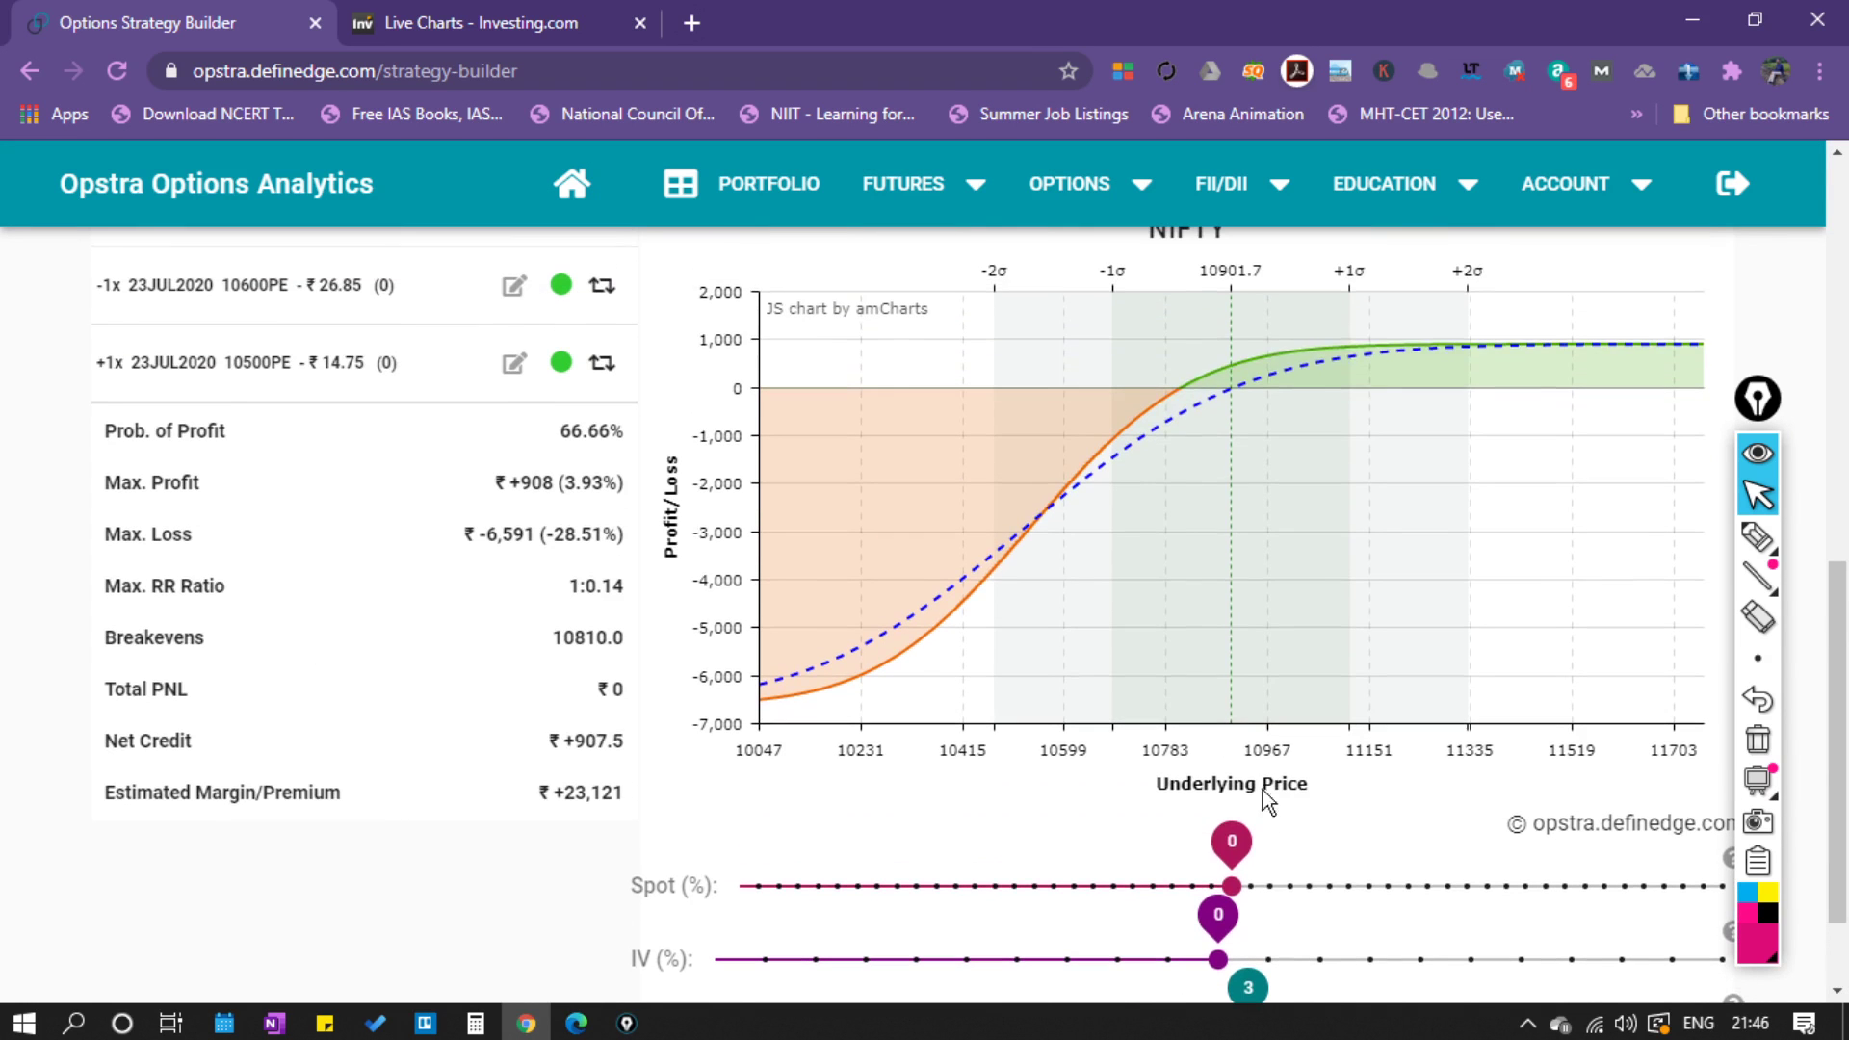
scroll(1204, 655, down, 1)
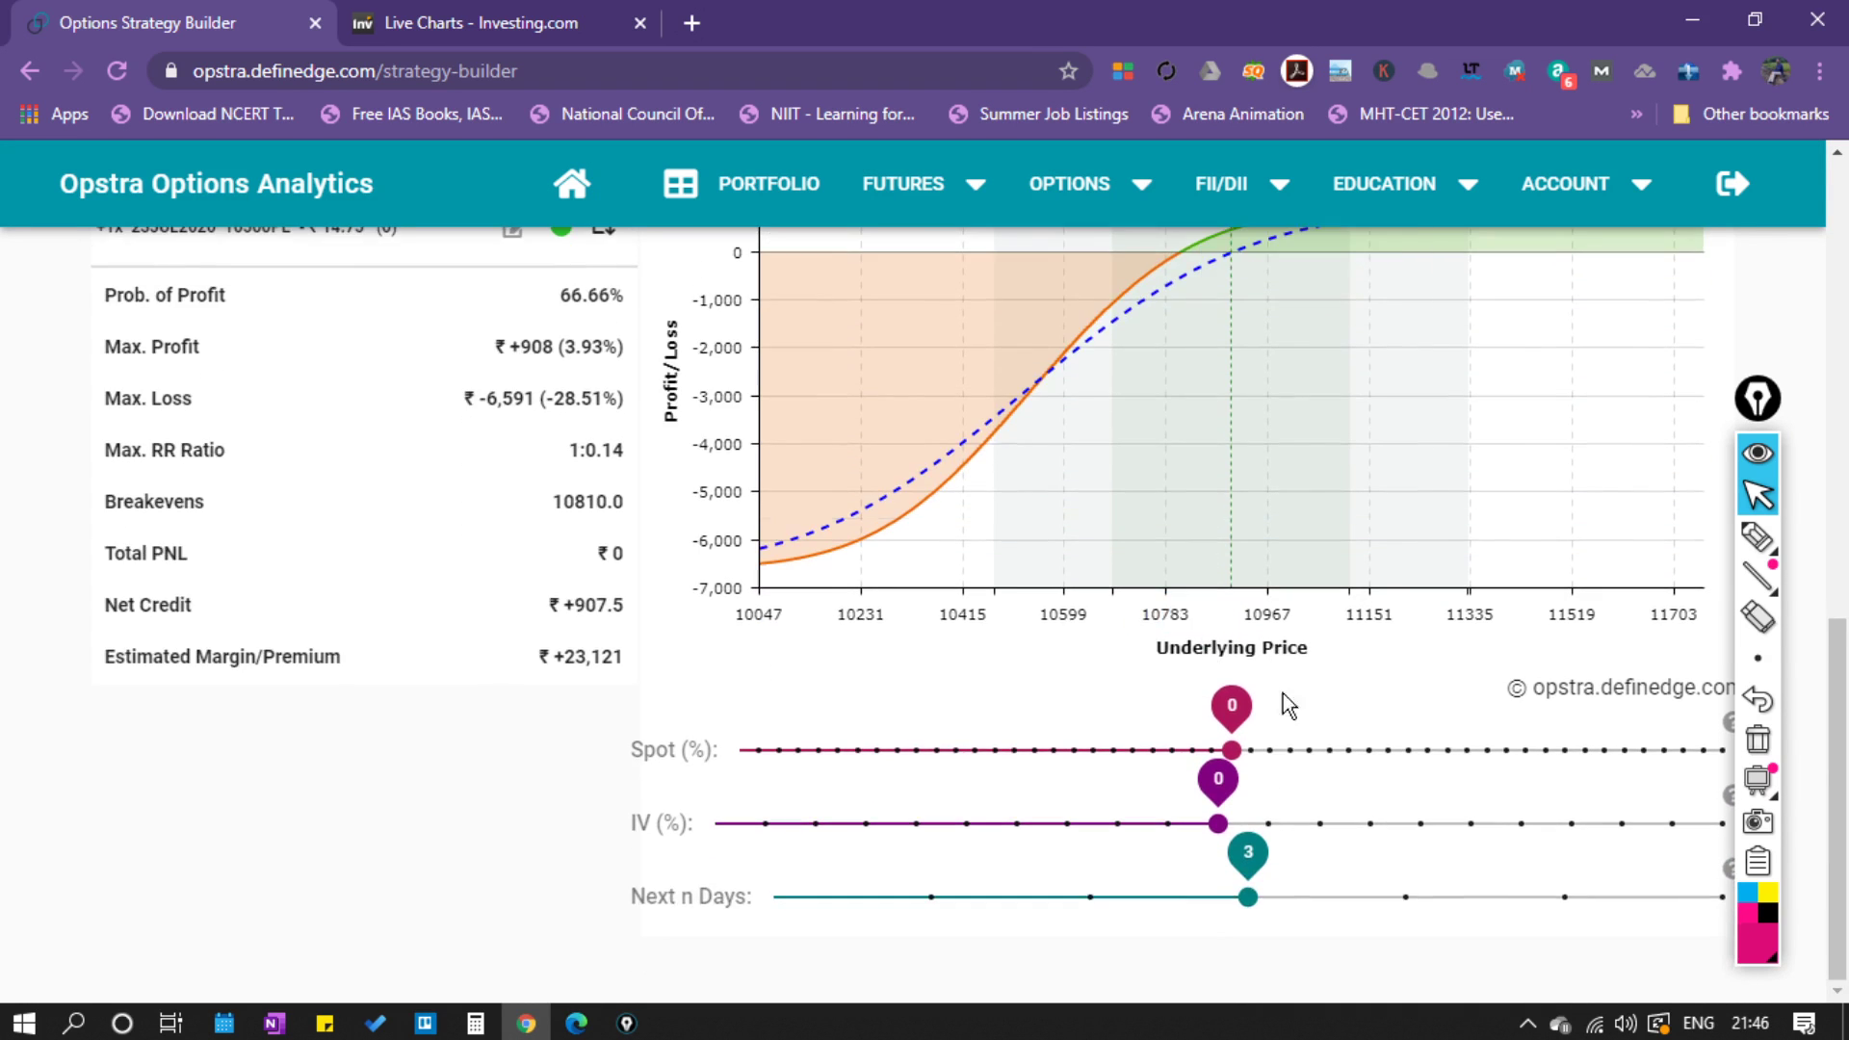
drag(1248, 897, 1412, 894)
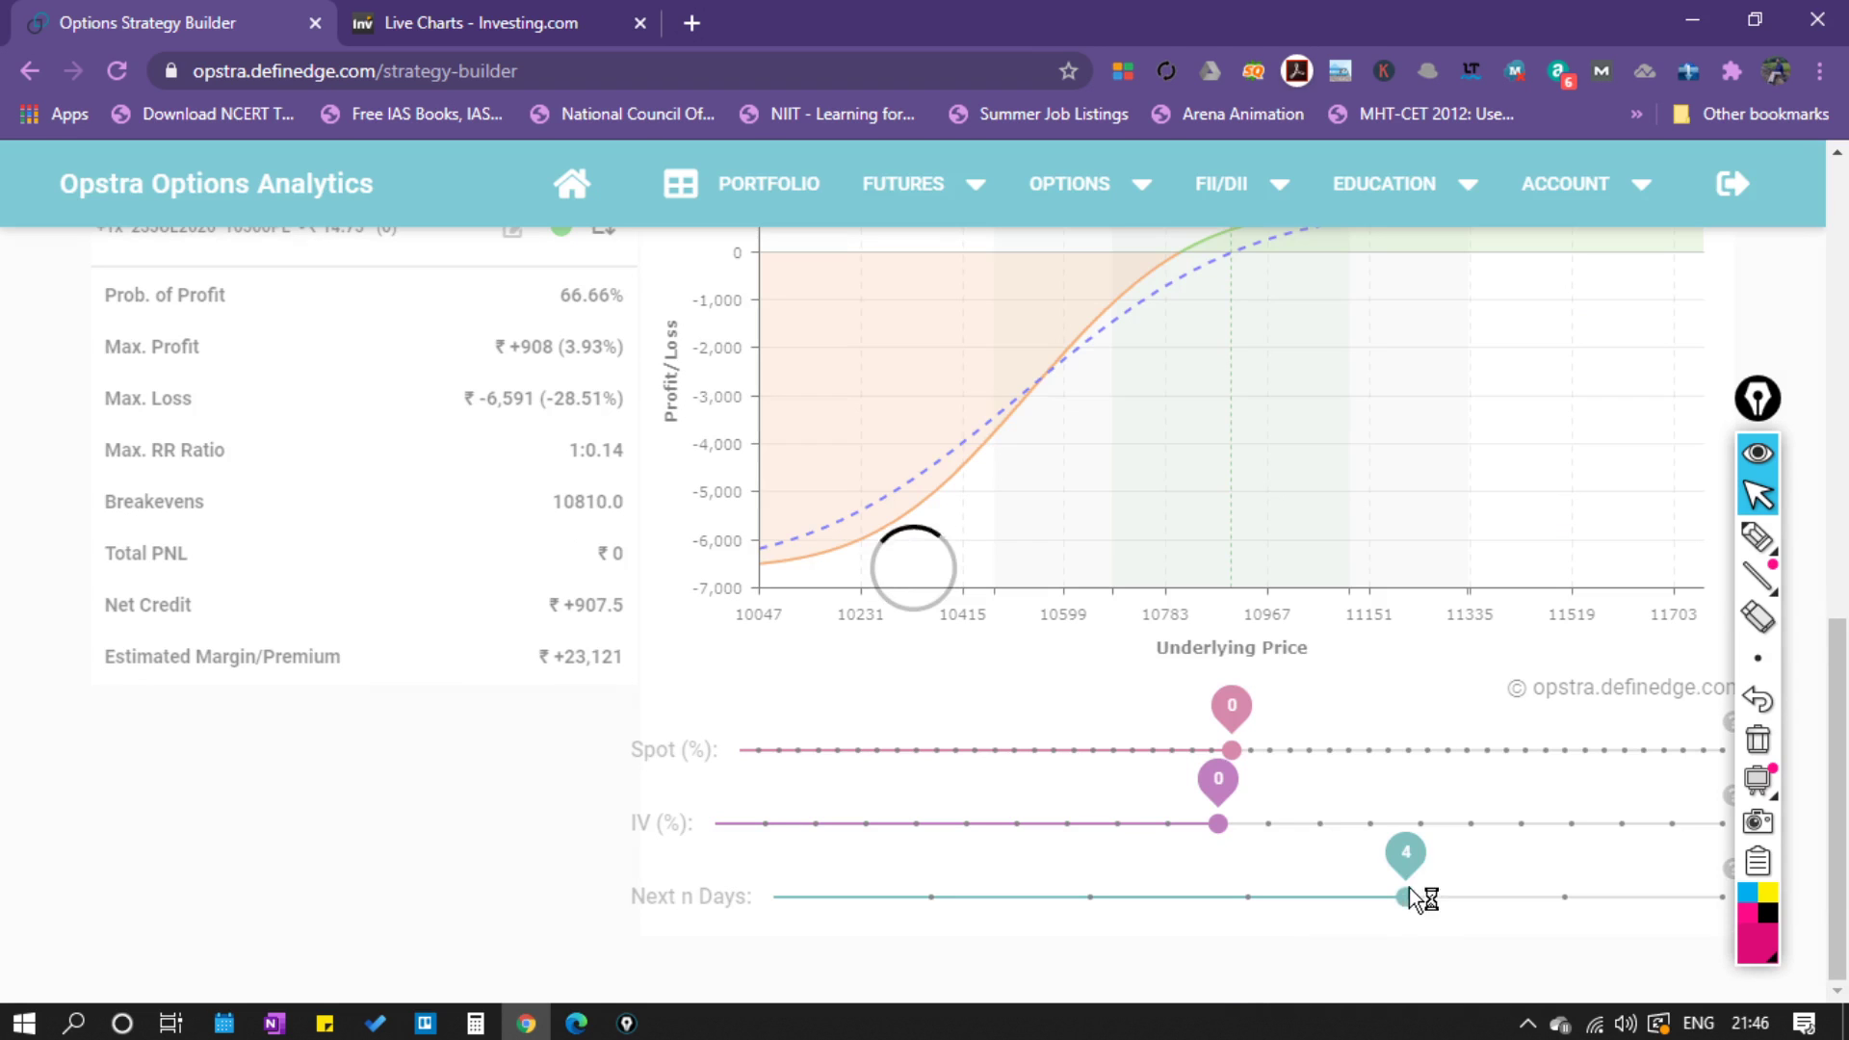
scroll(1291, 708, up, 1)
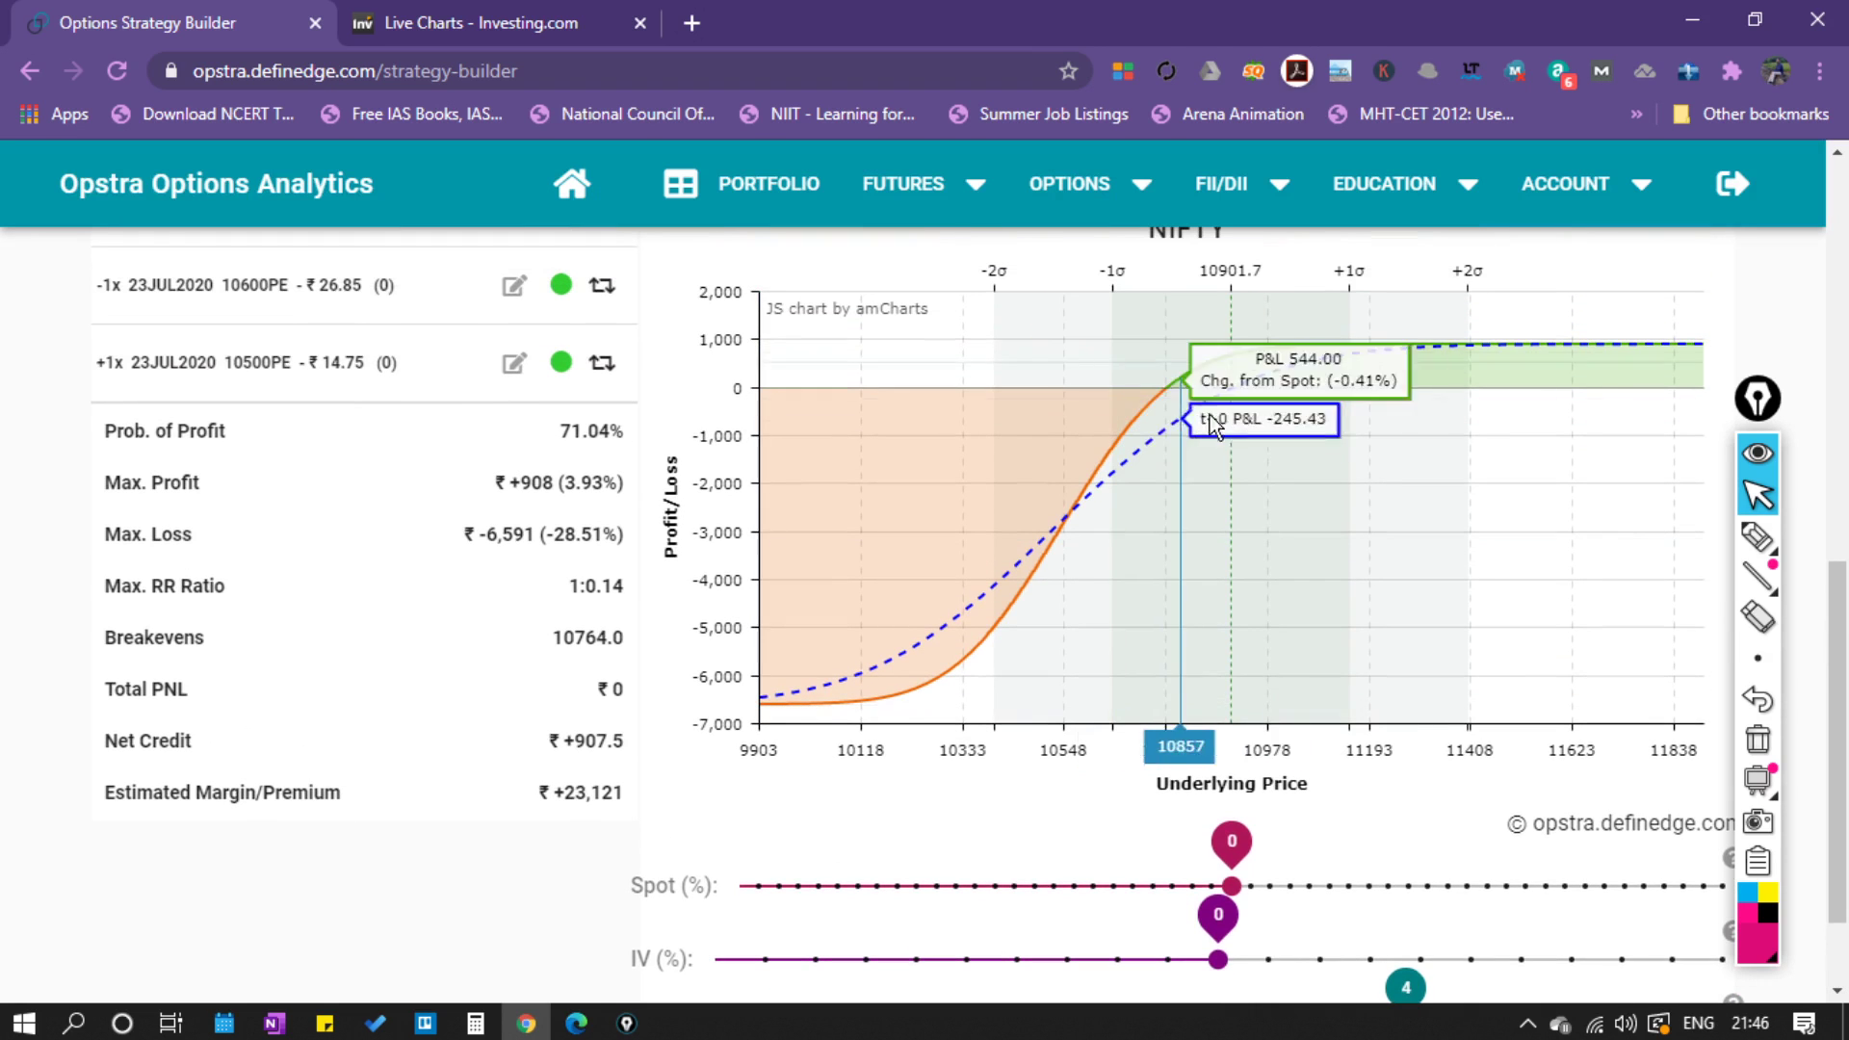
scroll(1251, 649, down, 1)
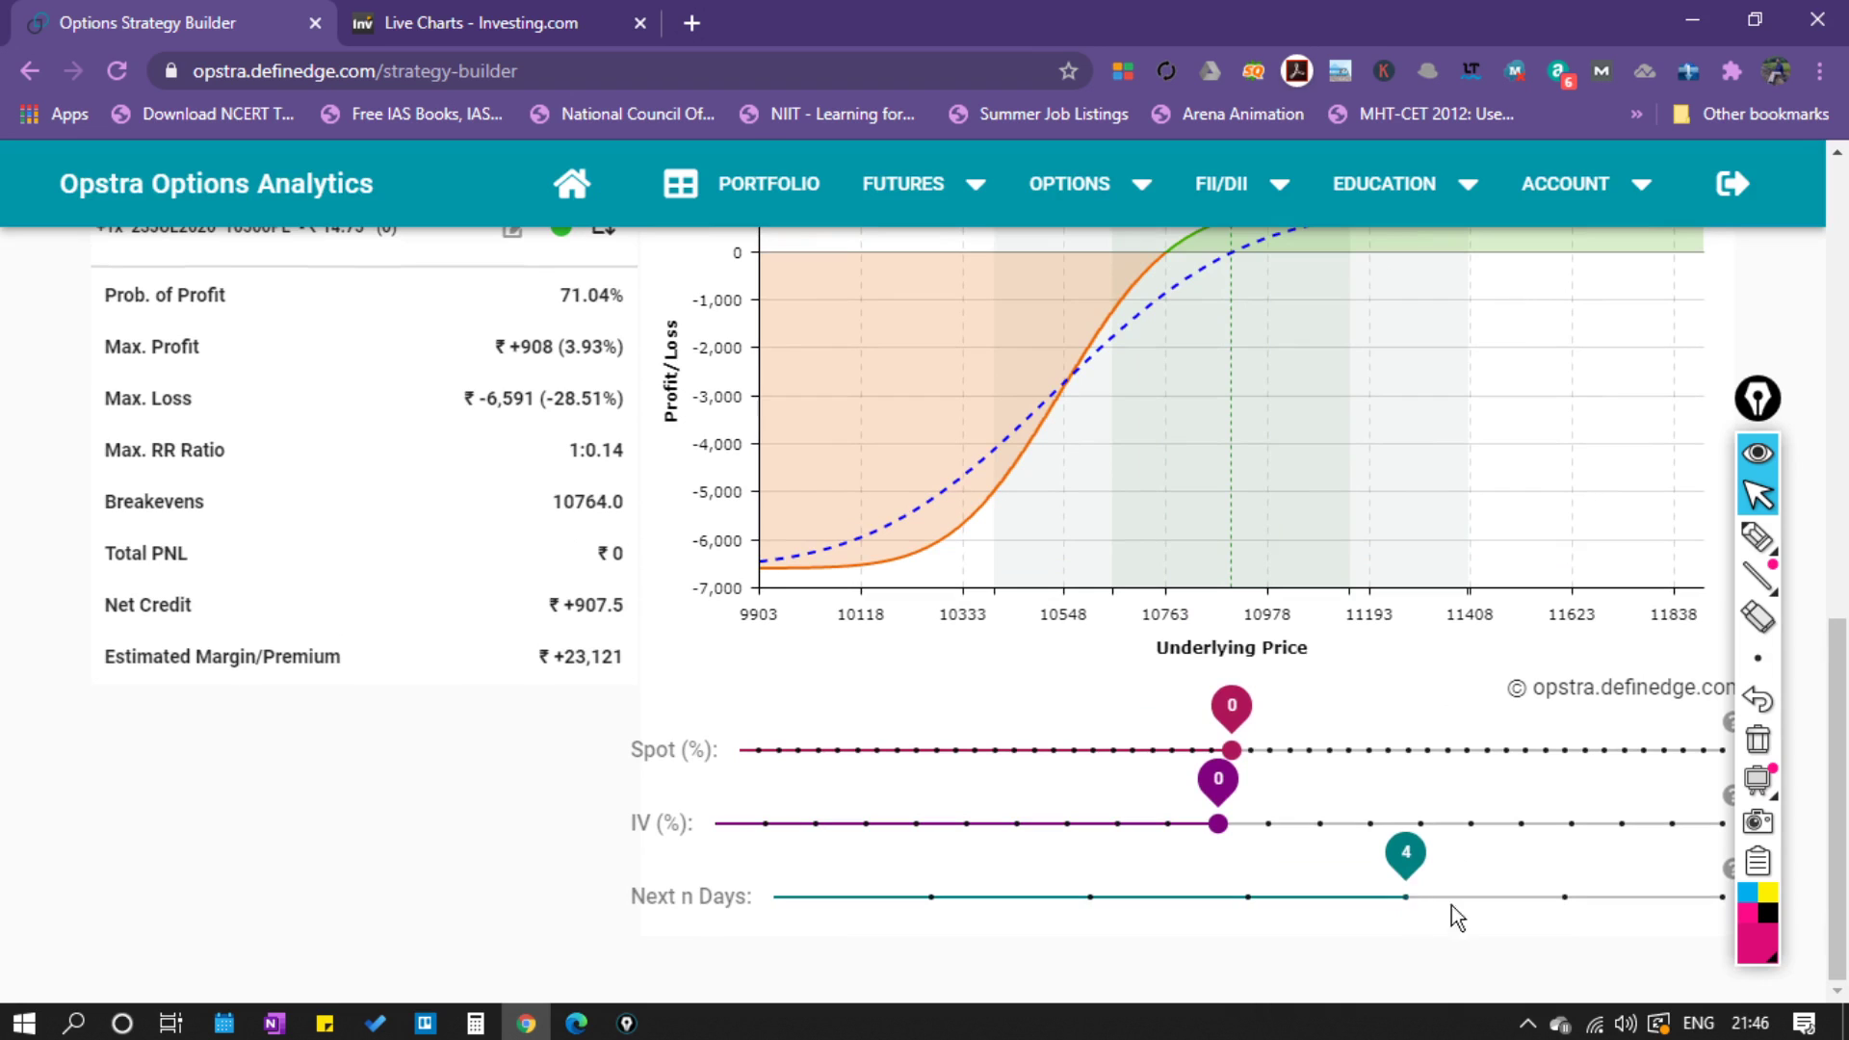
Advance the payoff projection to 5 and then 6 days ahead, and review the chart and strategy positions.
click(1563, 897)
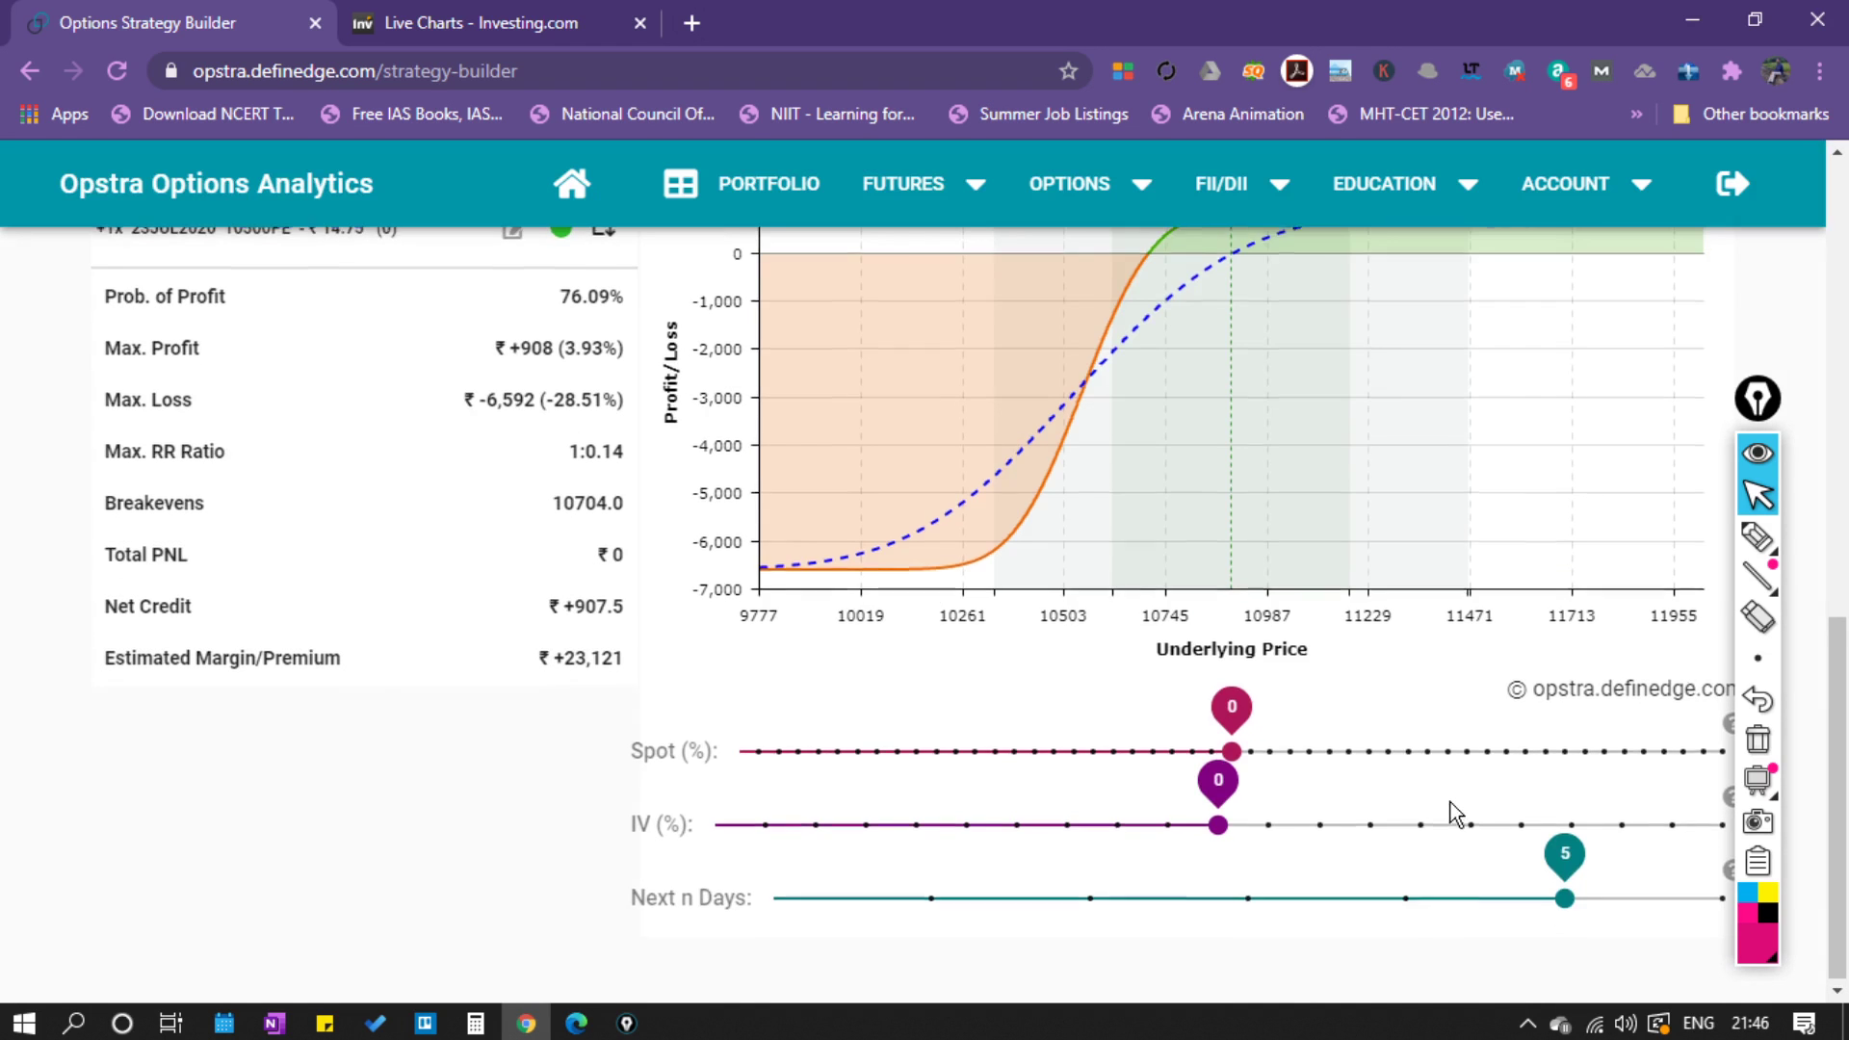
scroll(1556, 952, down, 1)
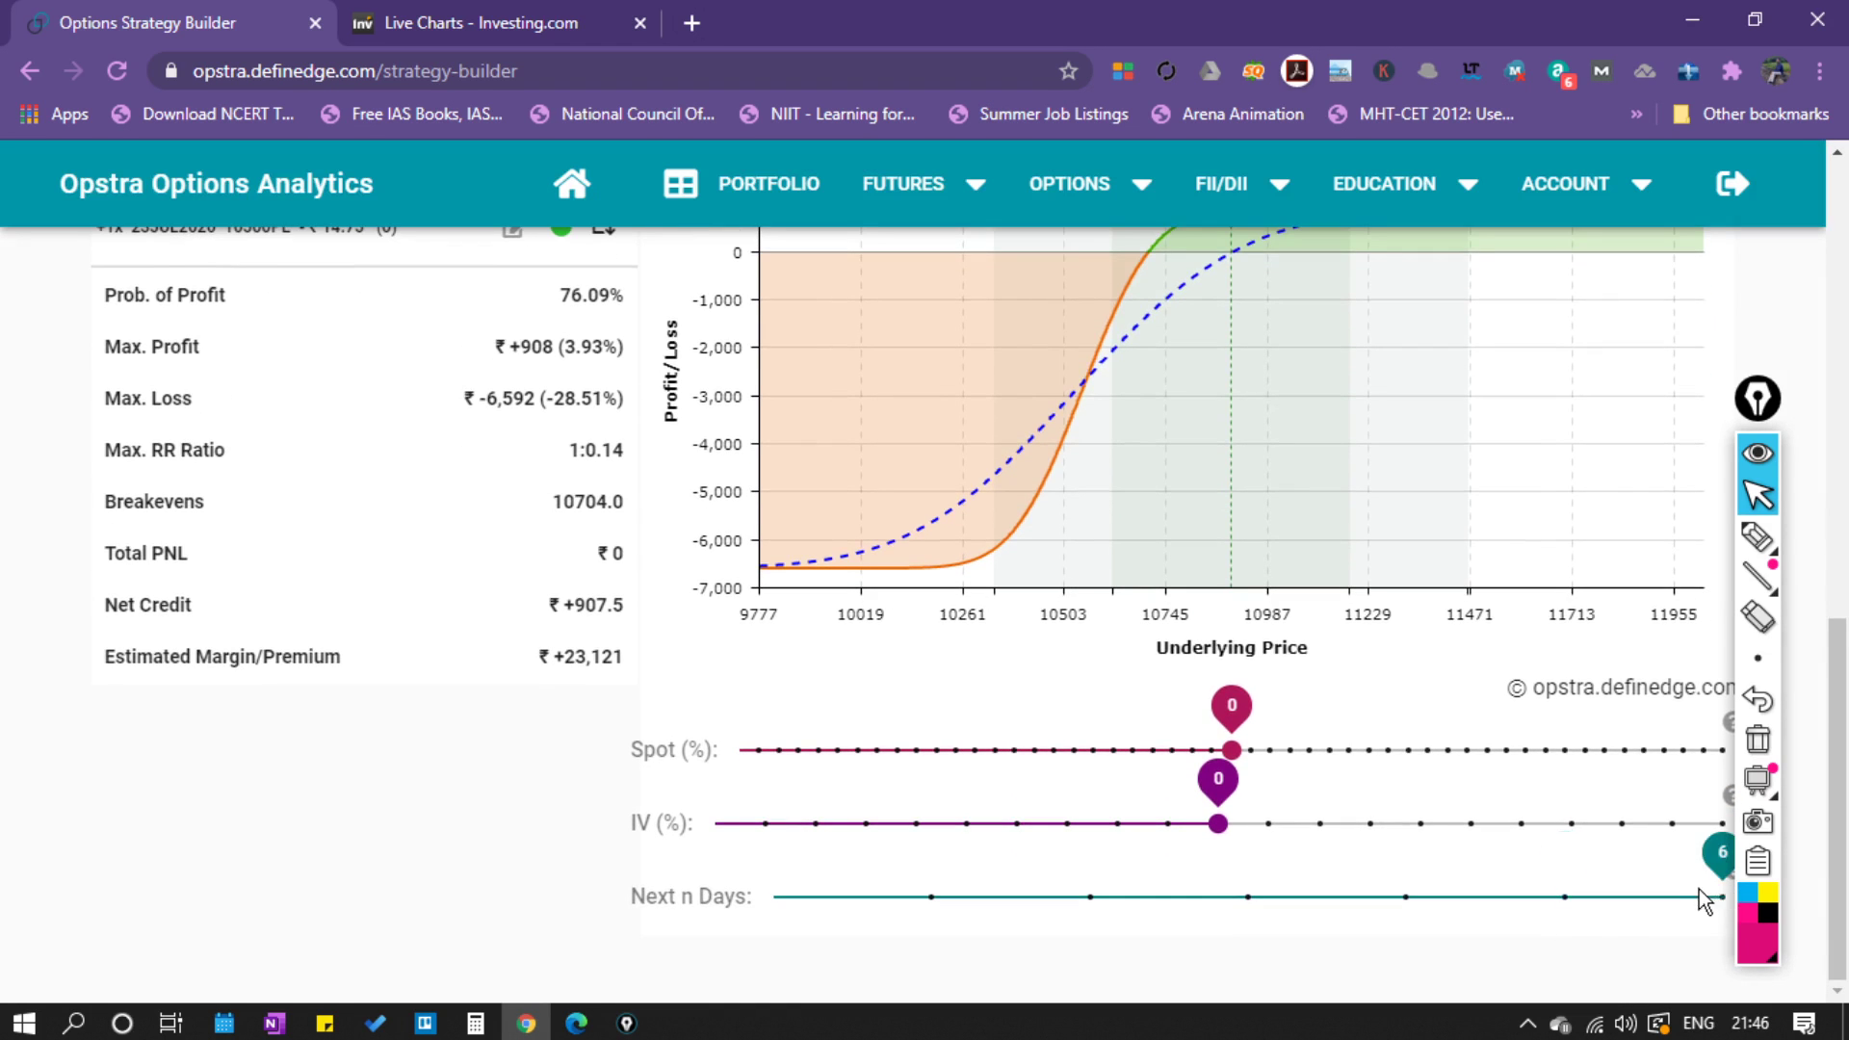
click(1697, 895)
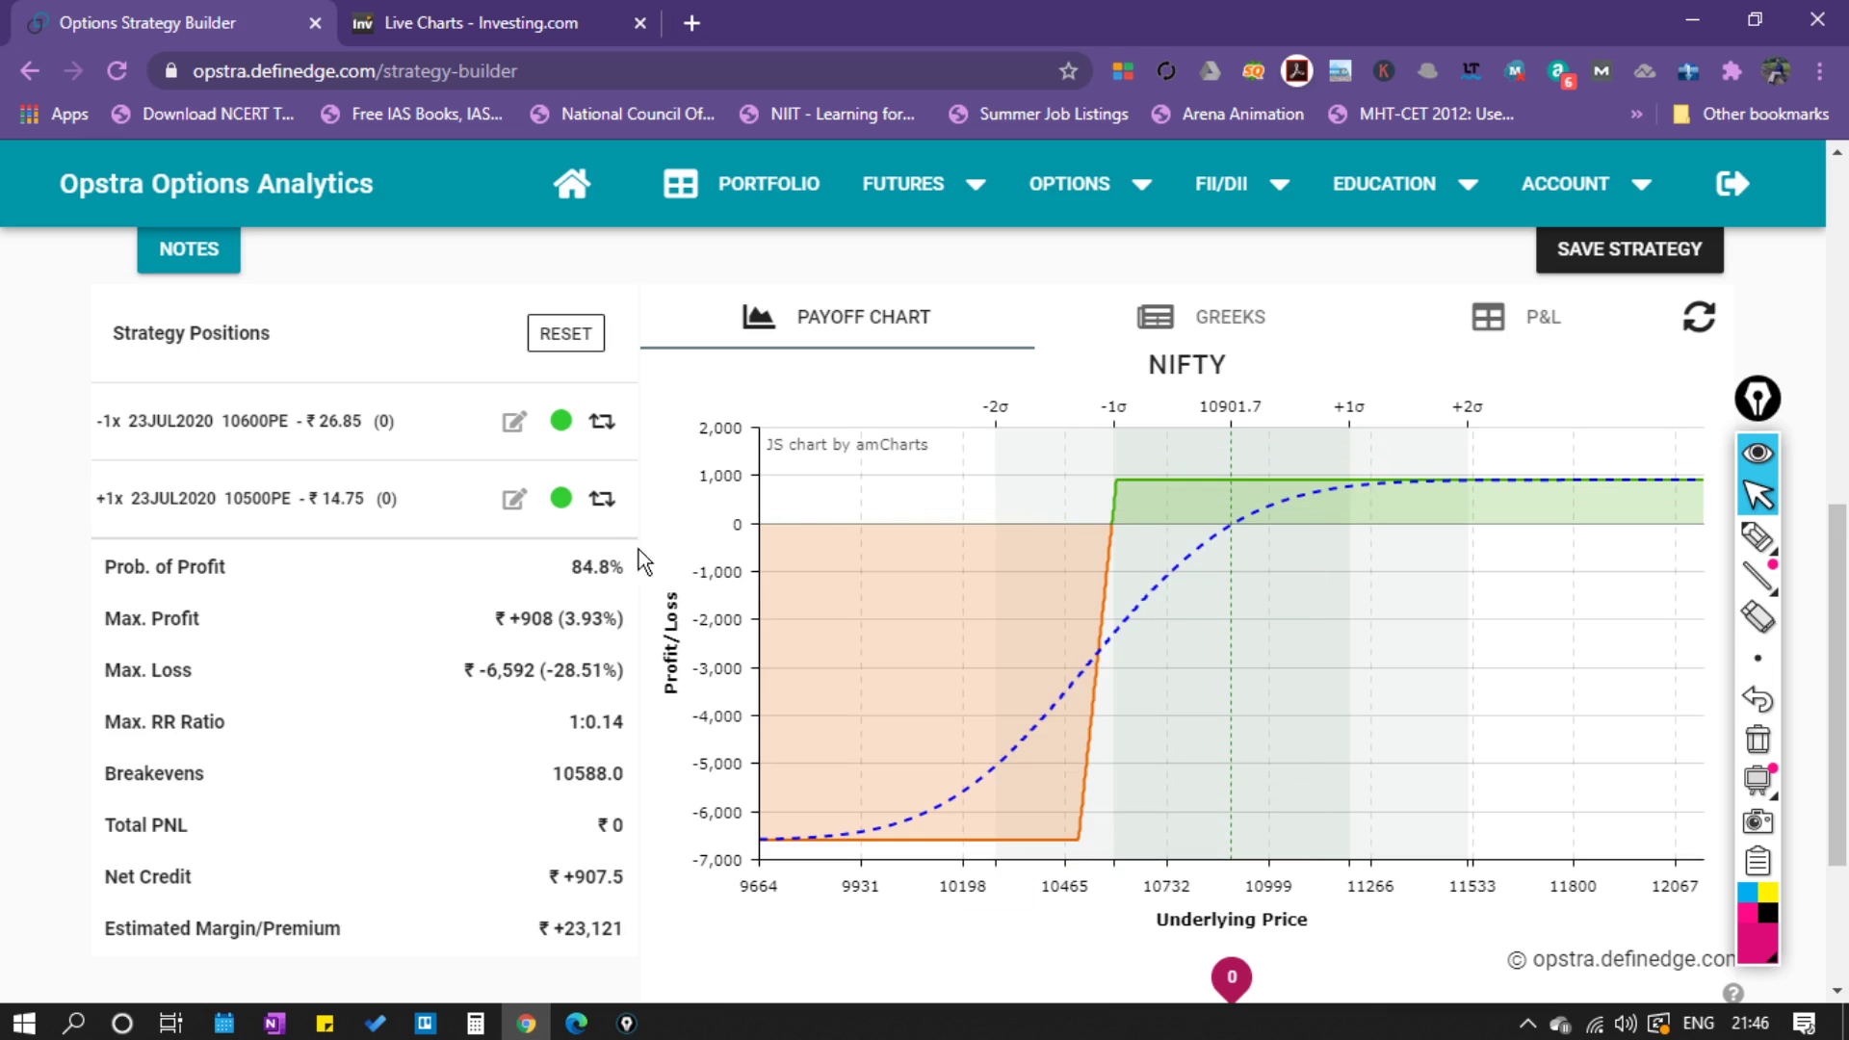
scroll(645, 563, up, 4)
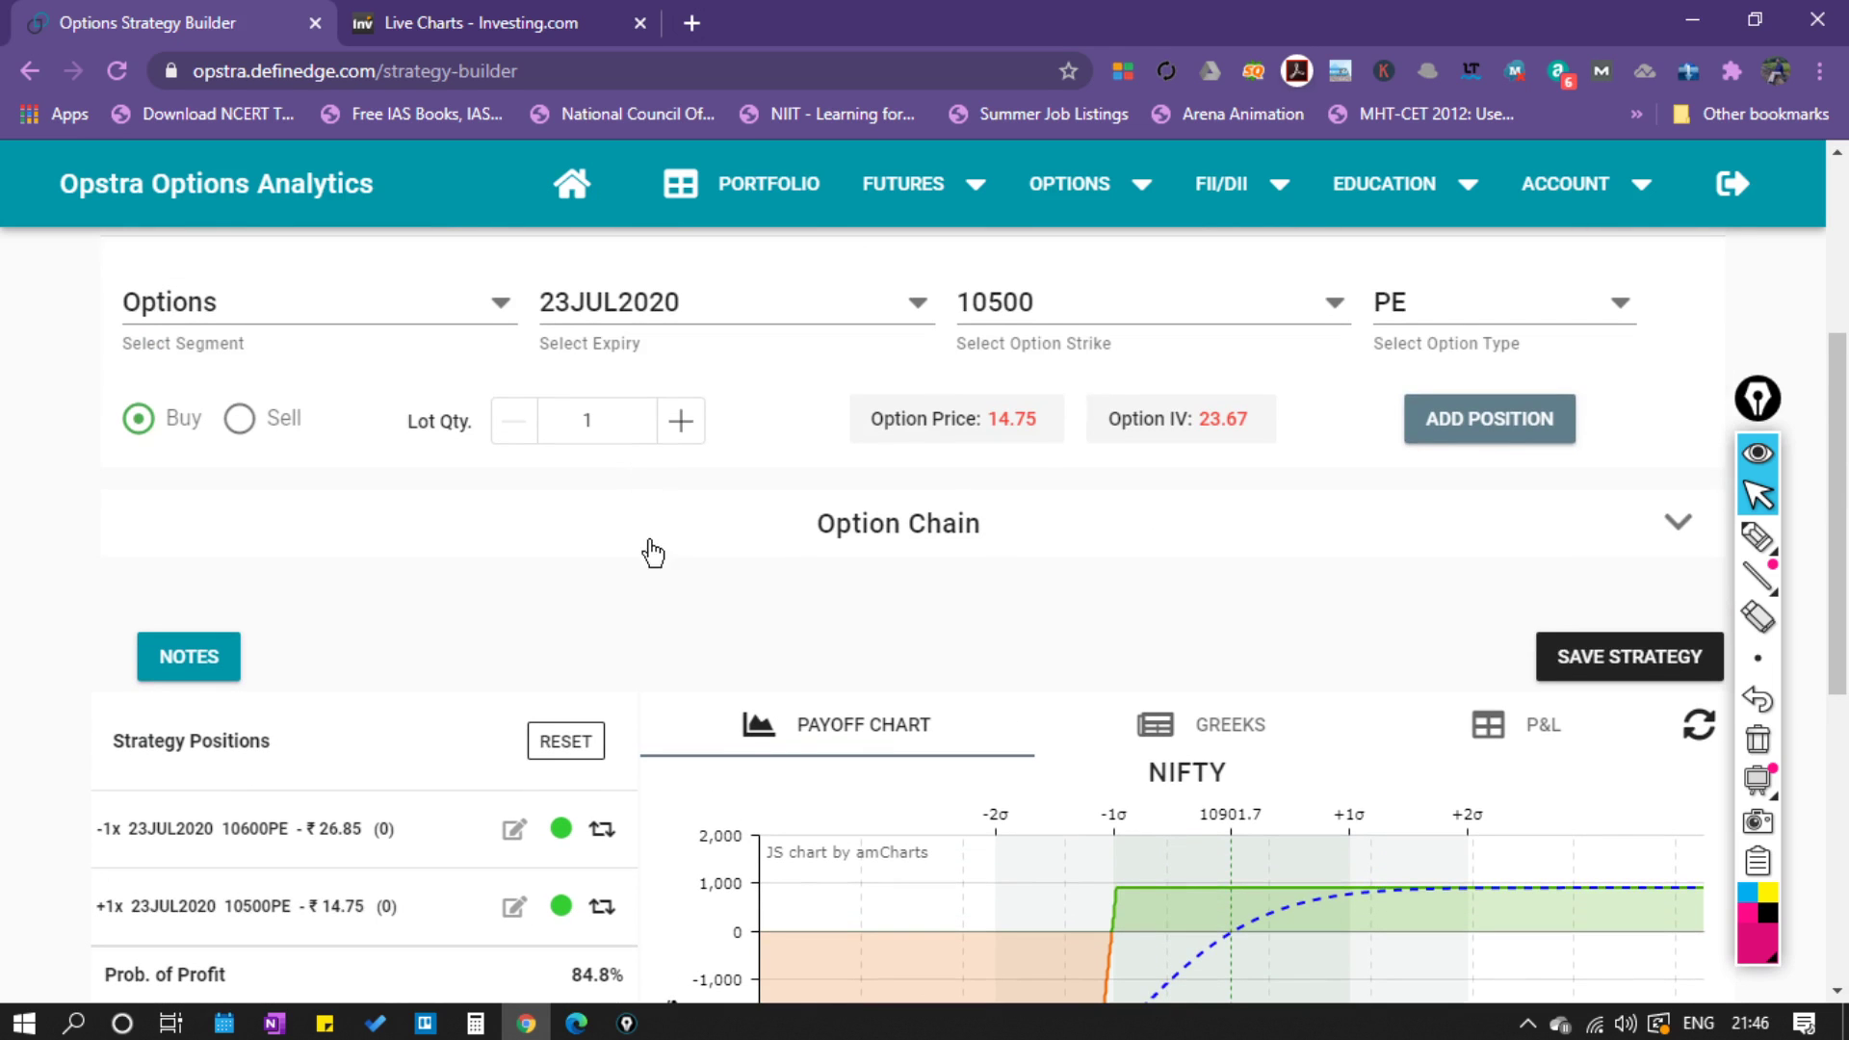
Open sensibull.com in a new browser tab and go to its broker login page.
click(691, 23)
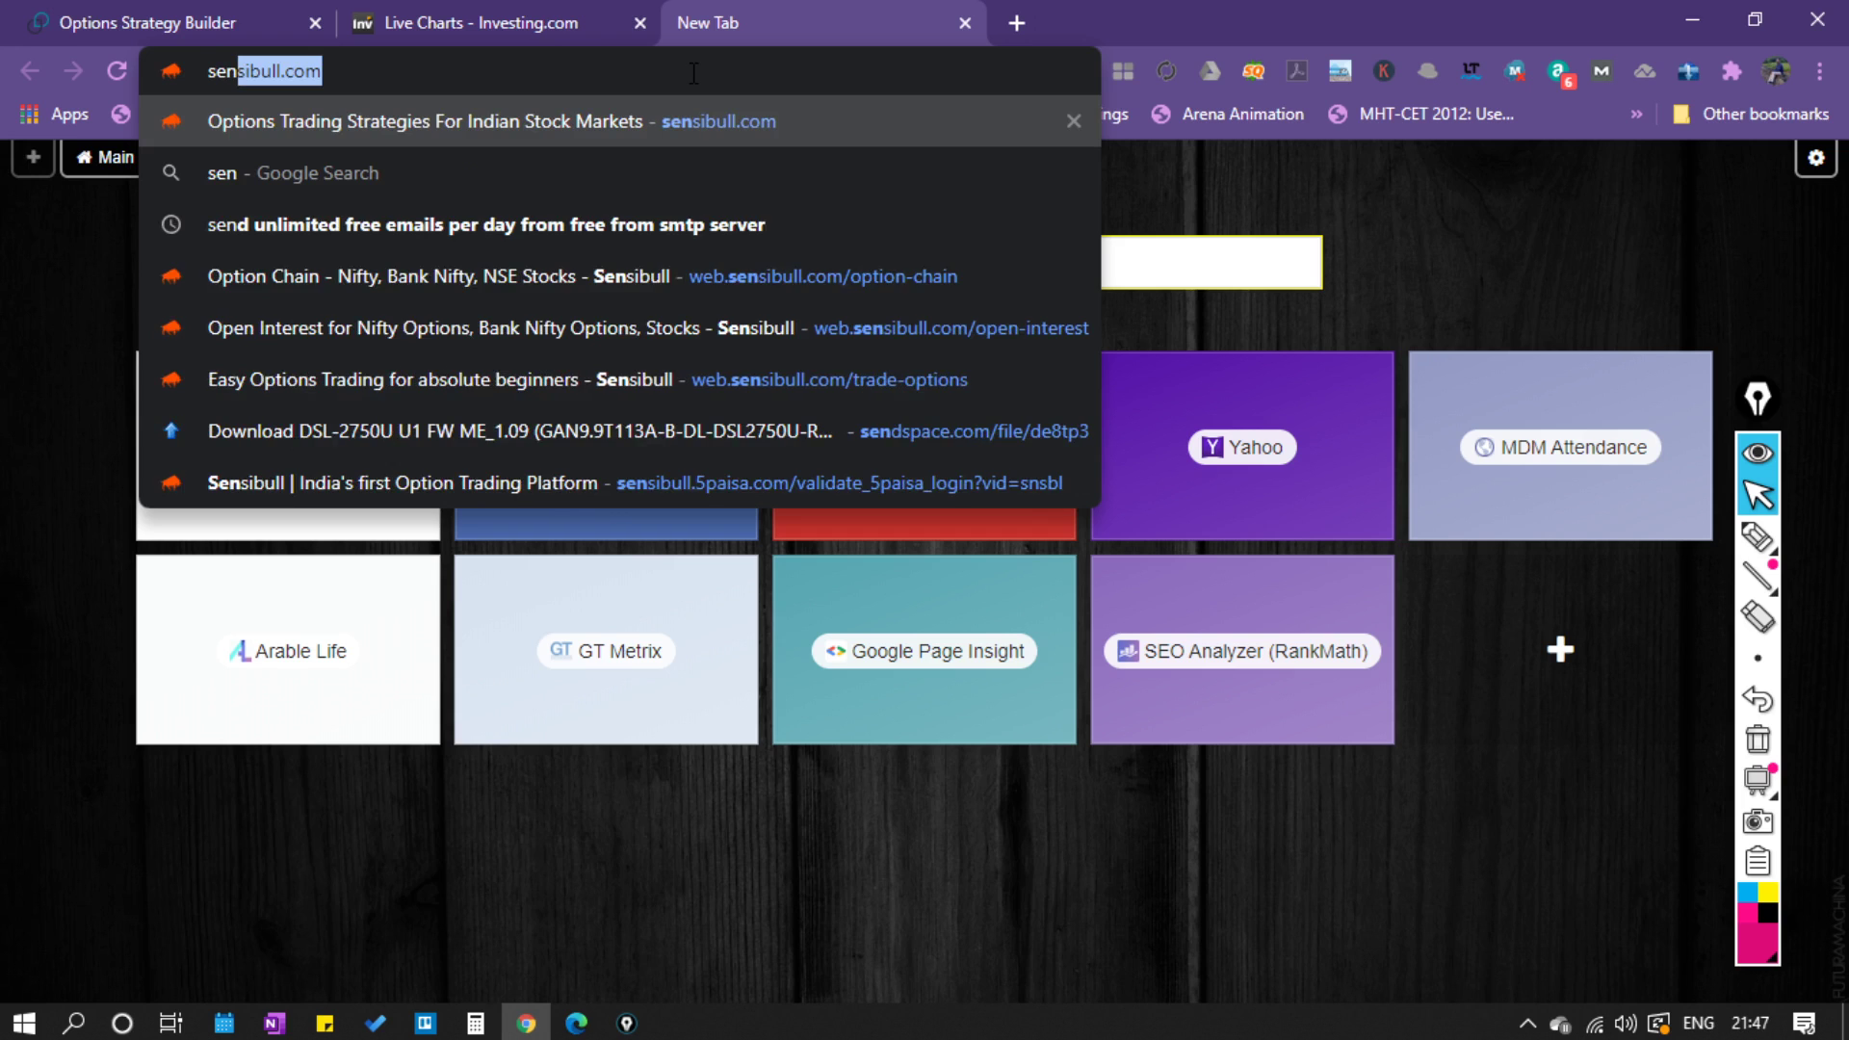
key(Return)
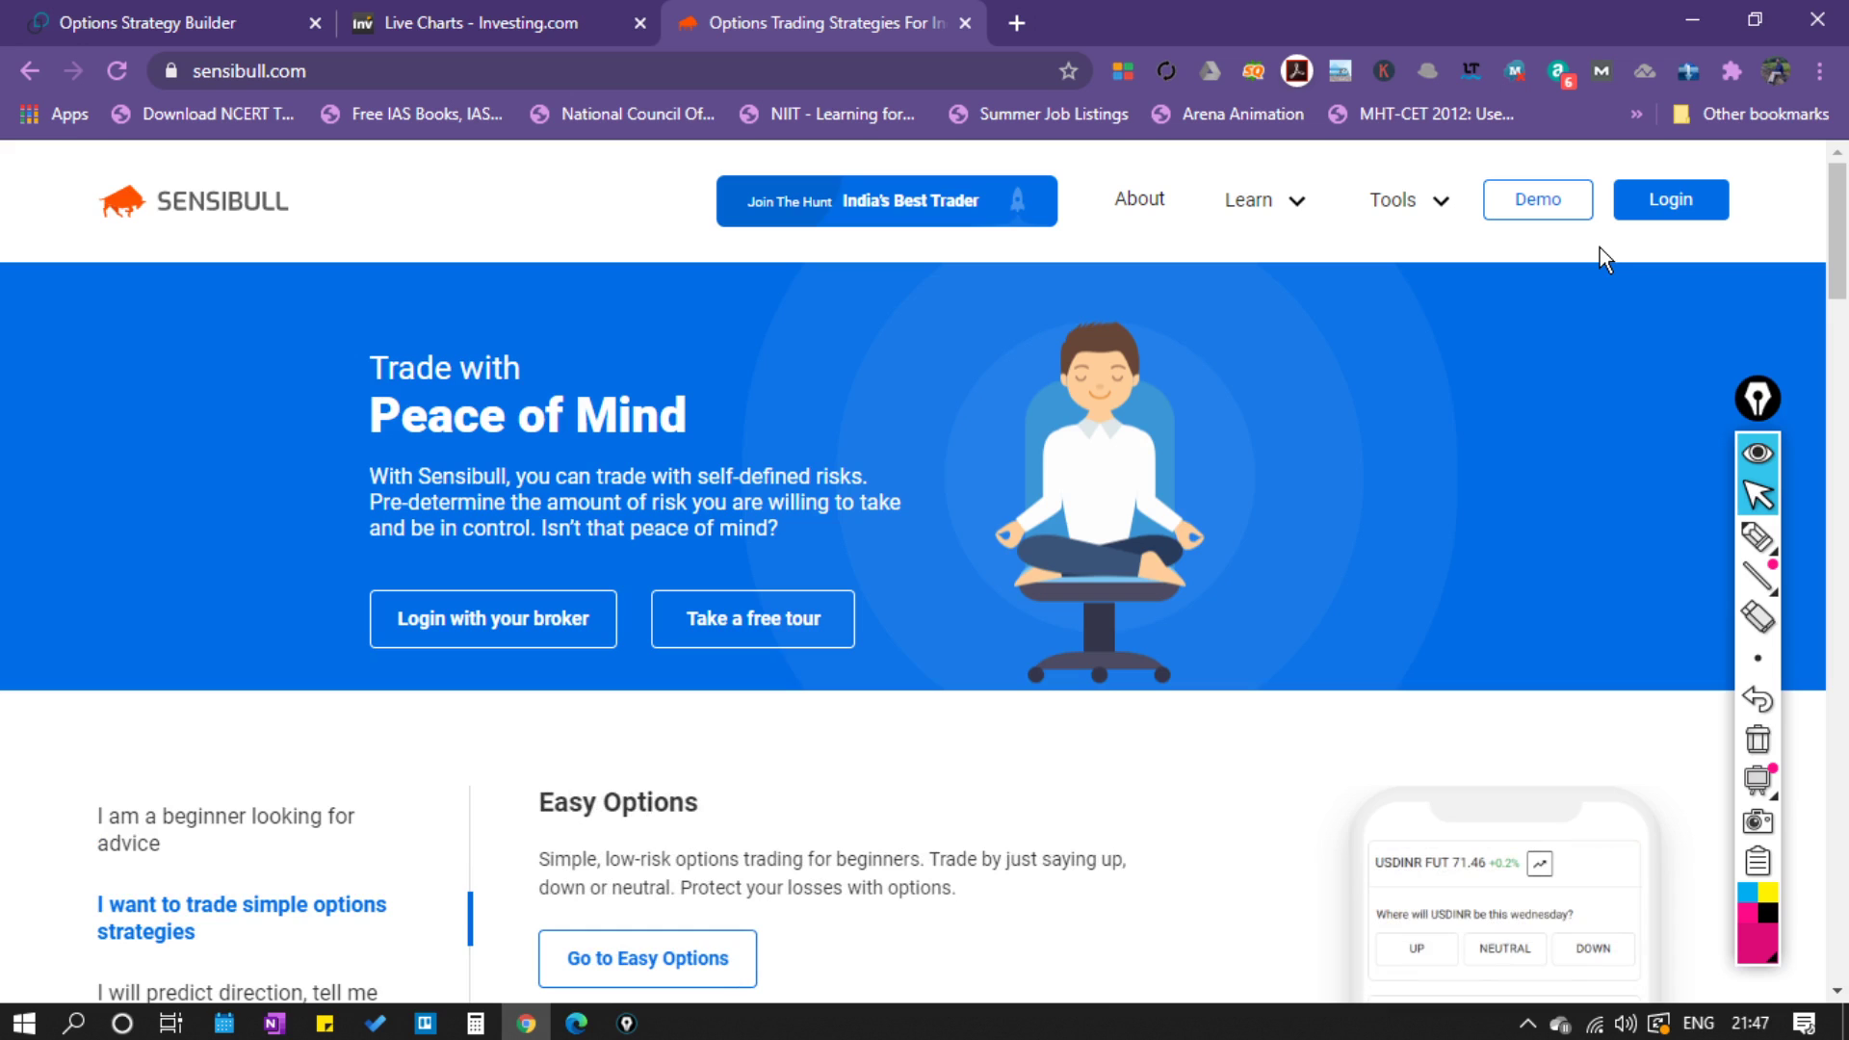
click(1662, 209)
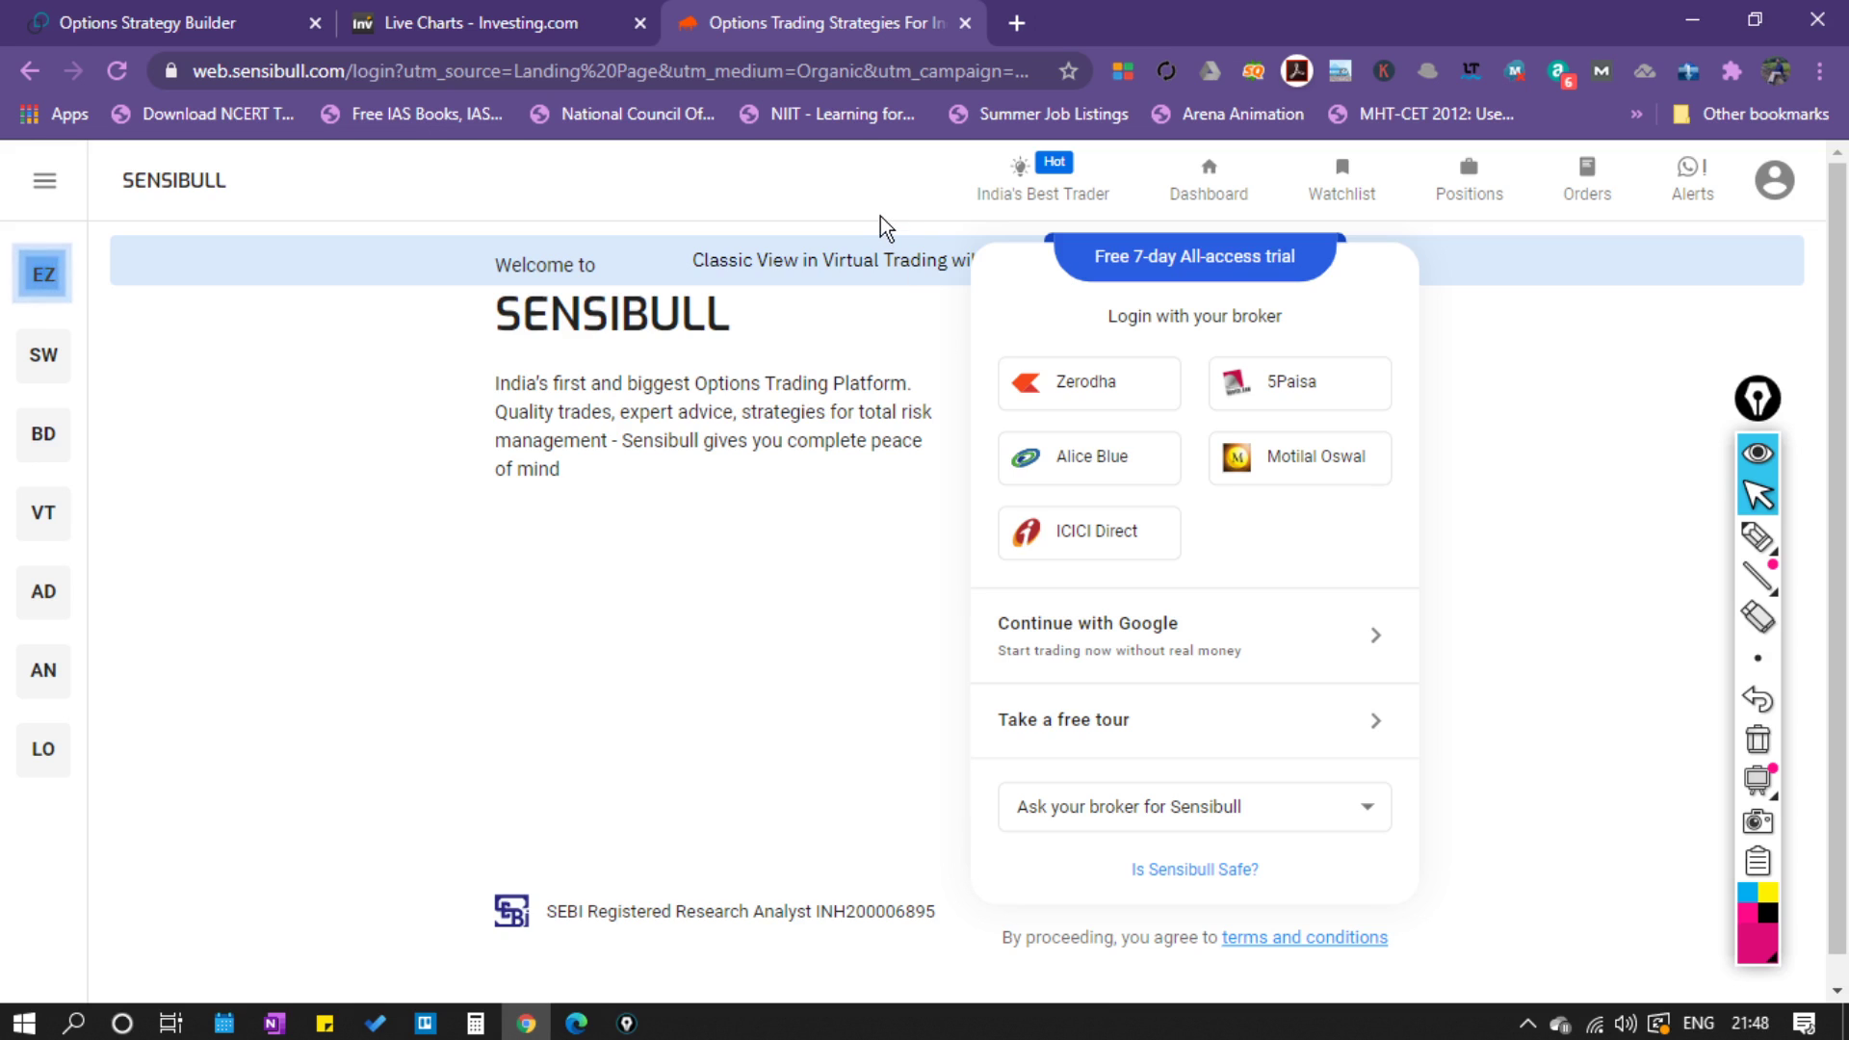
Open upstox.com in another browser tab and launch the Upstox Pro chart-and-trade platform from its sign-in options.
click(1017, 23)
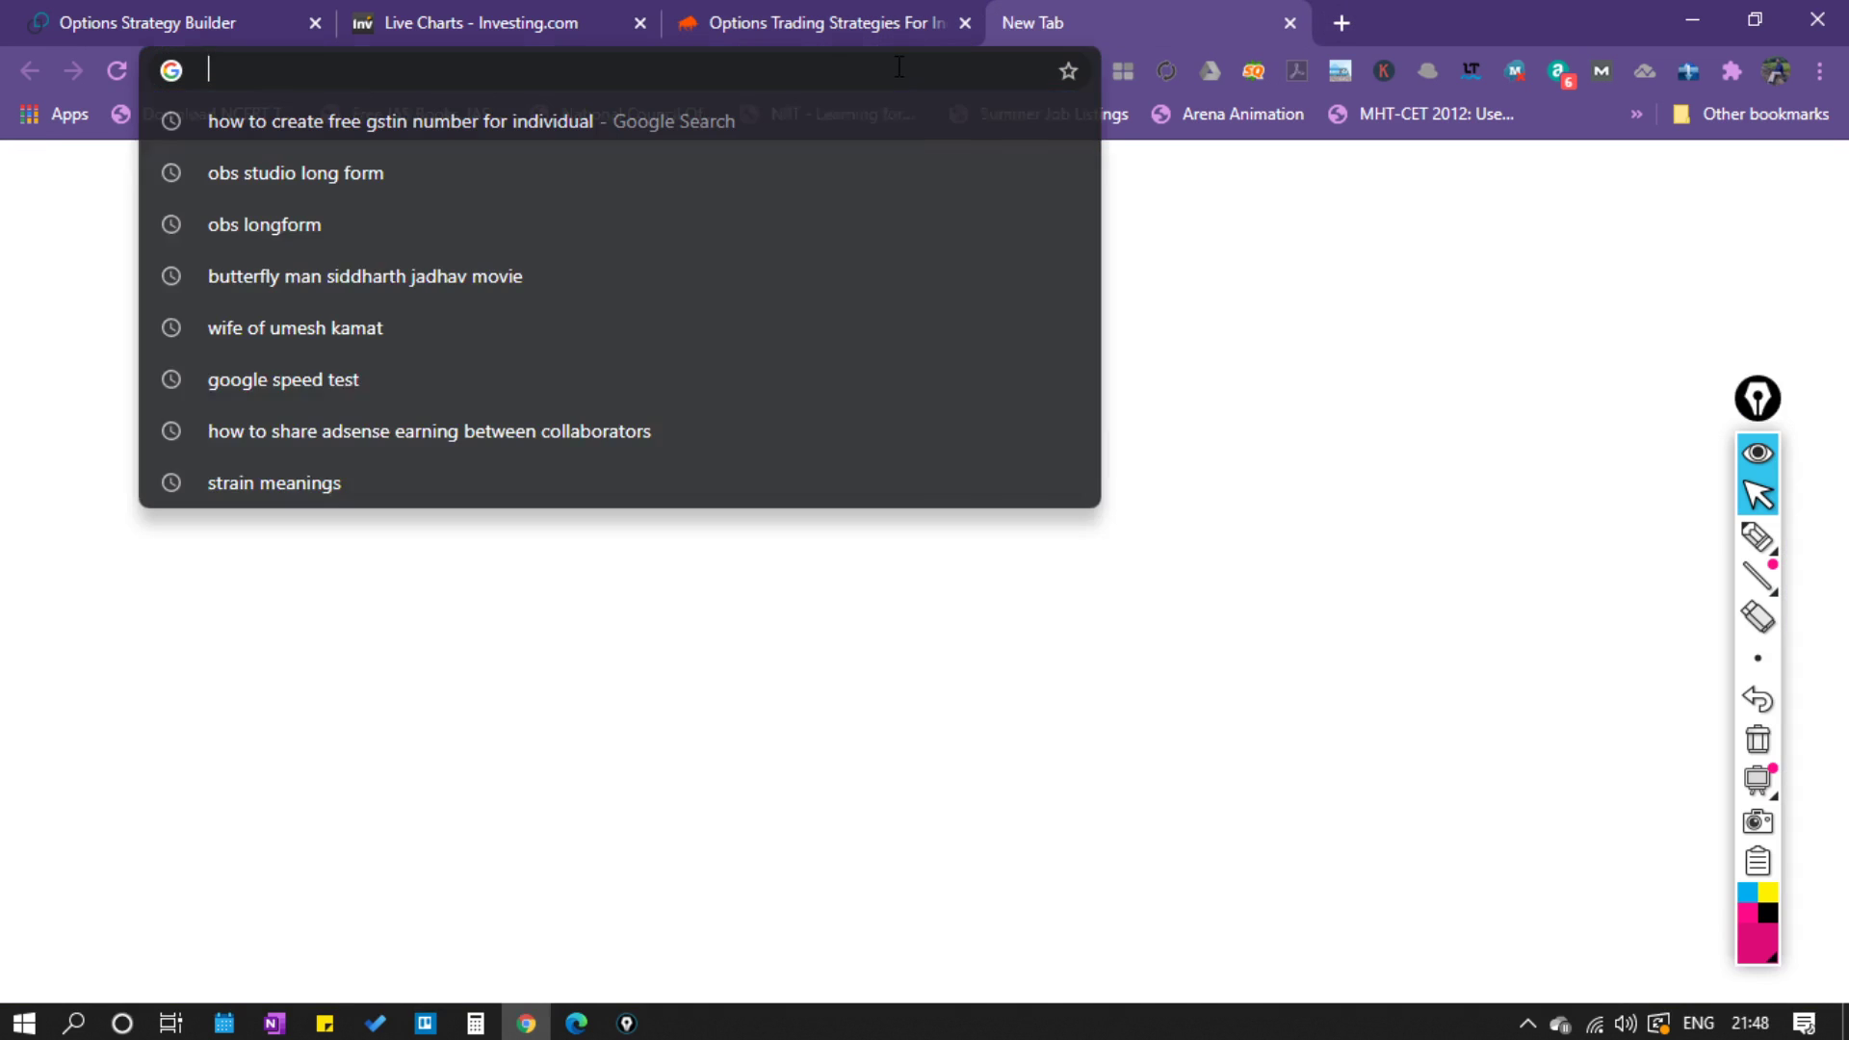
text(upst.)
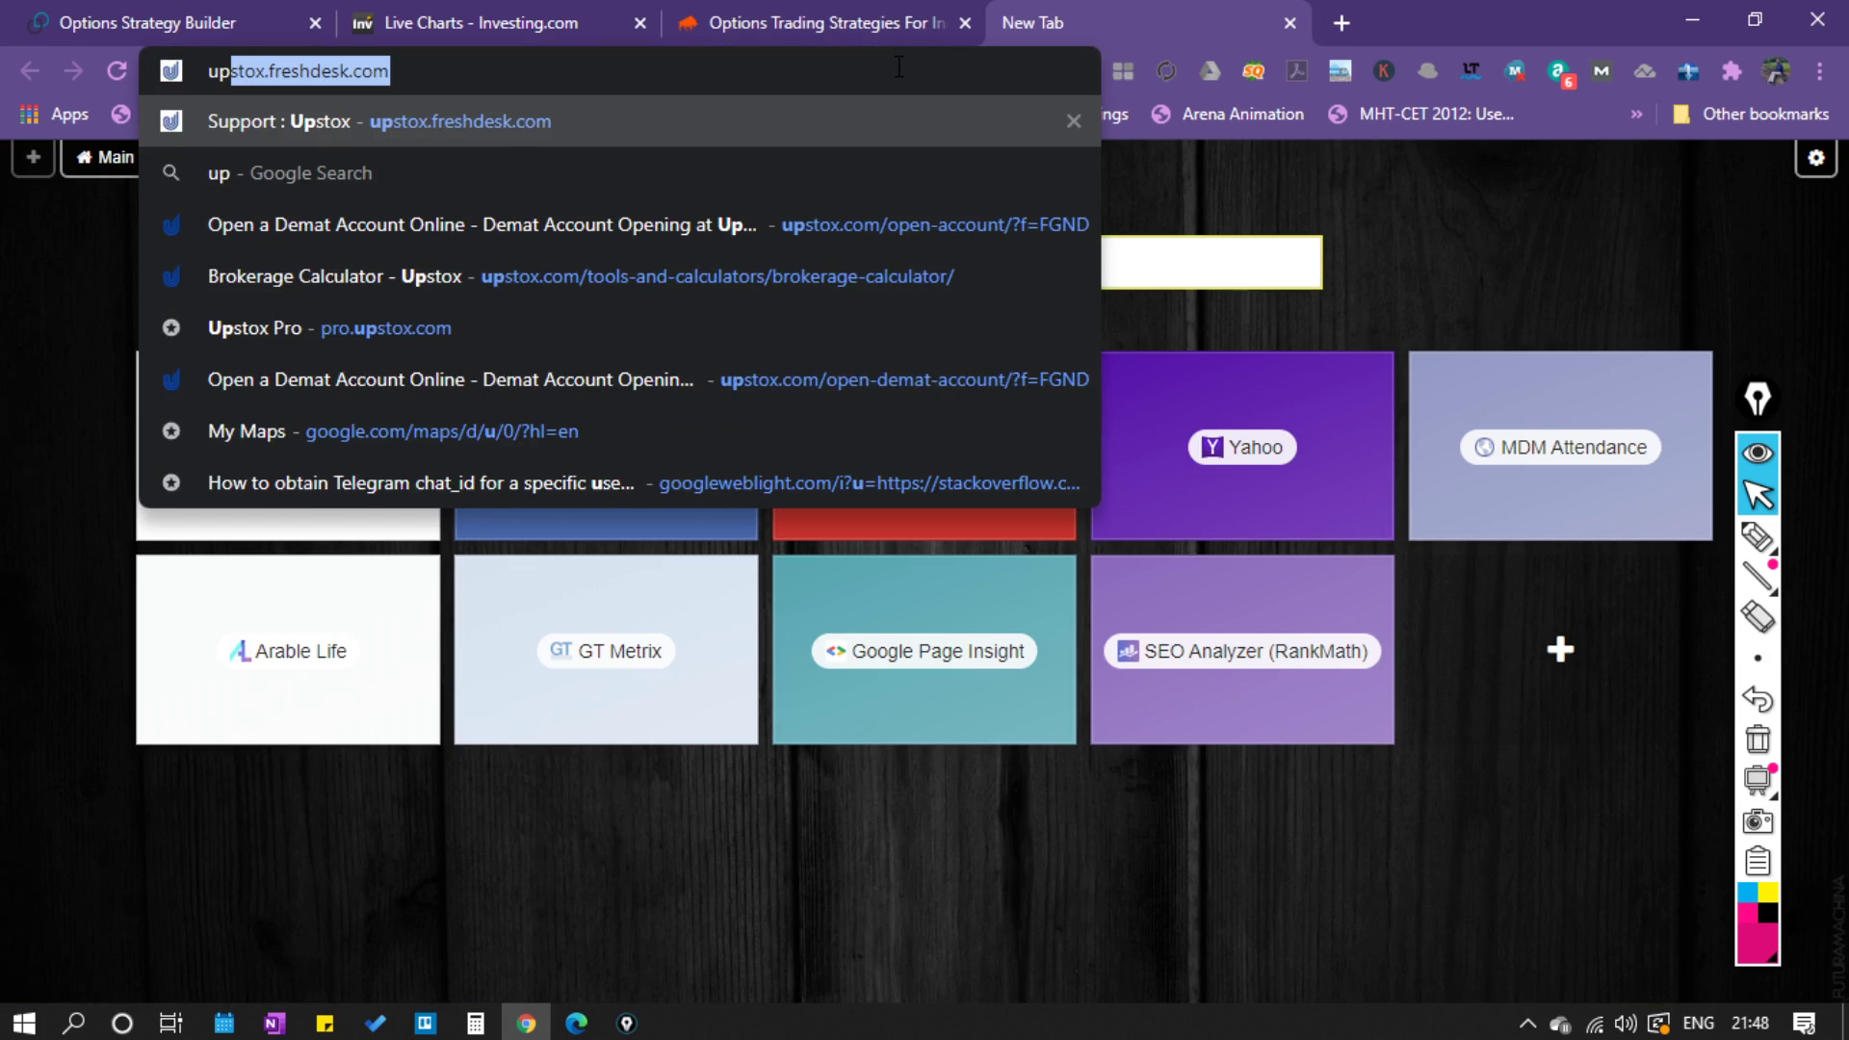
key(BackSpace)
text(ox.com/)
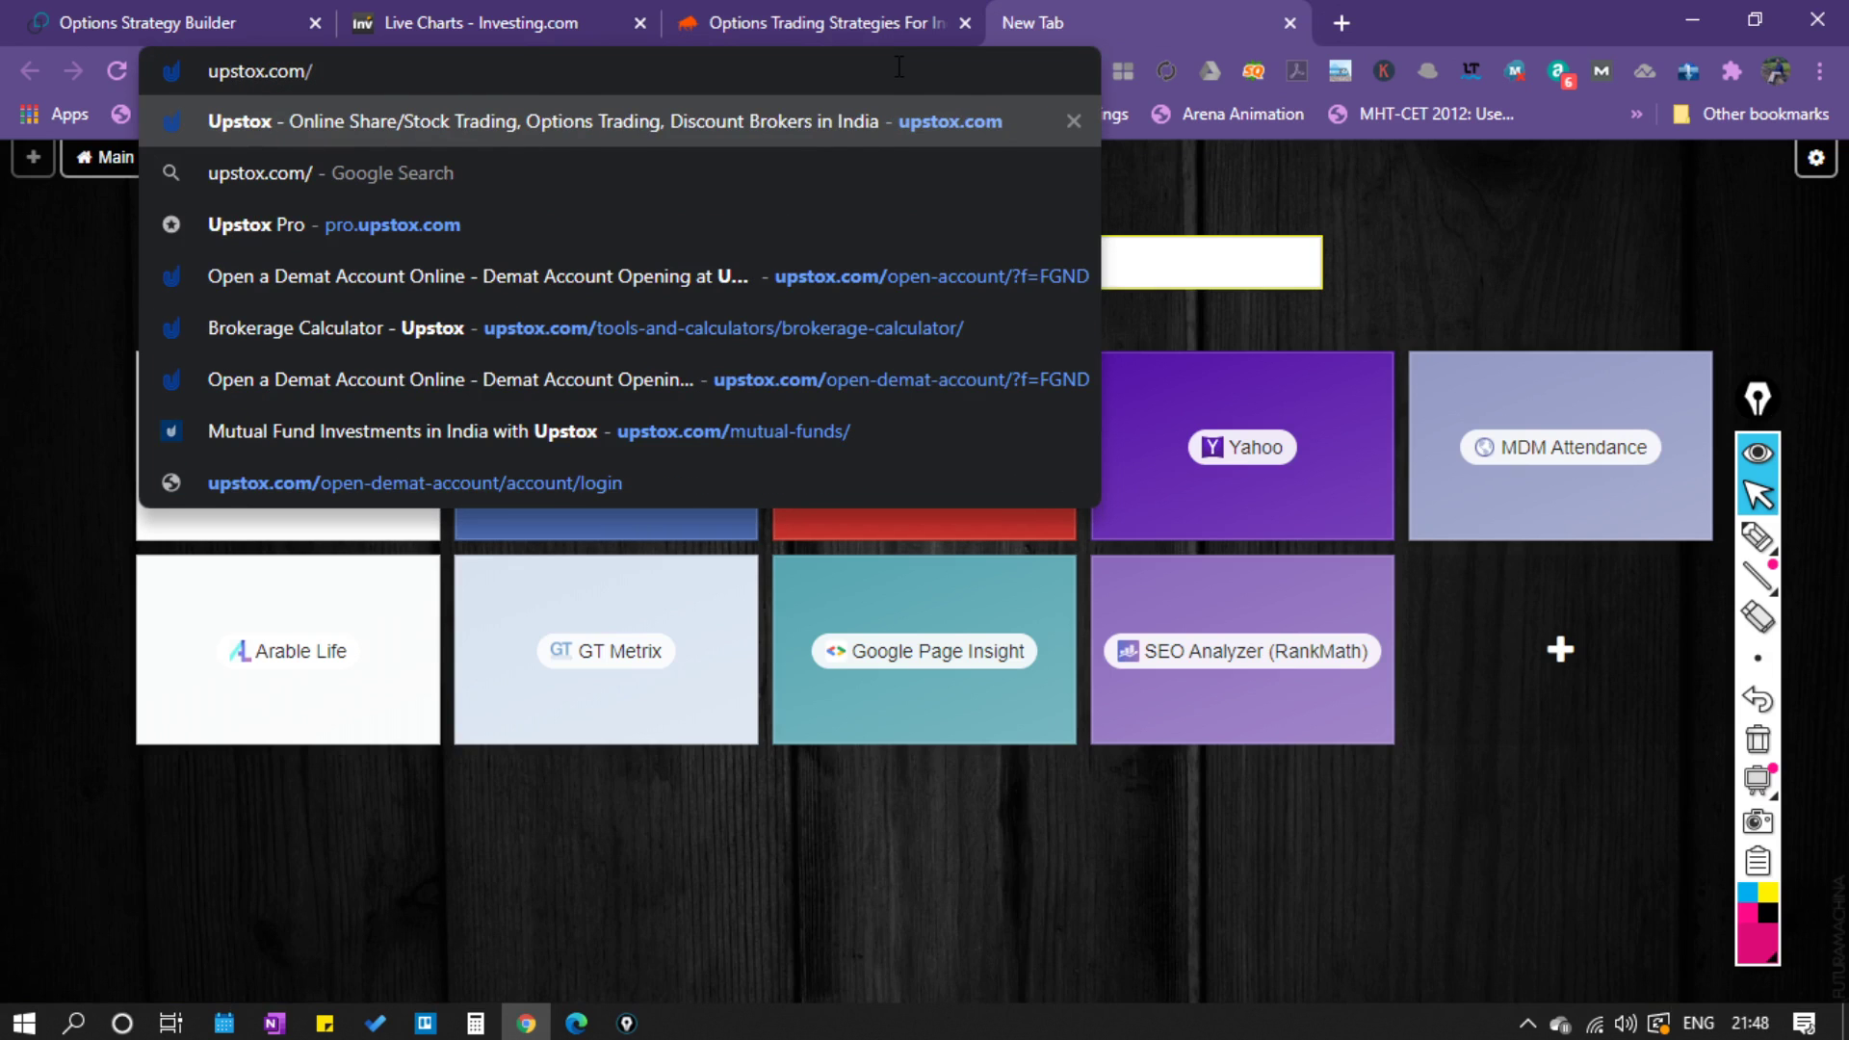
key(BackSpace)
key(Return)
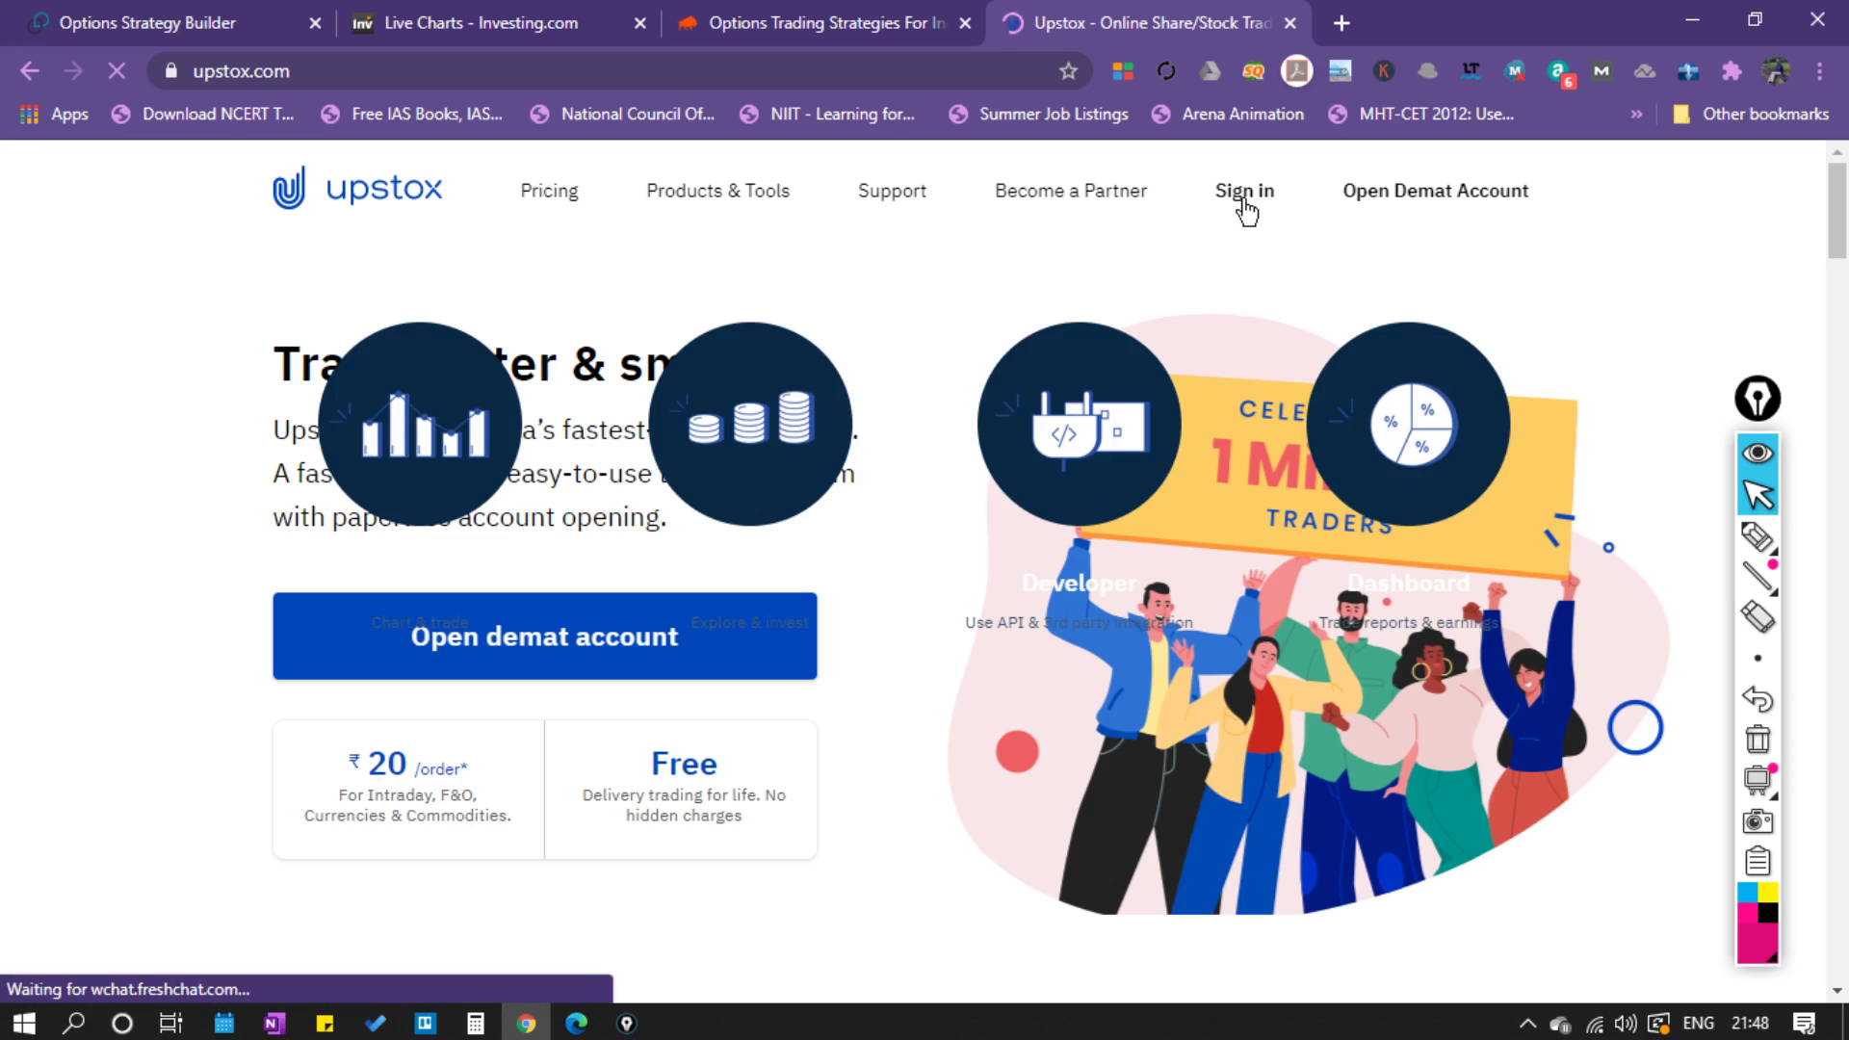
click(436, 420)
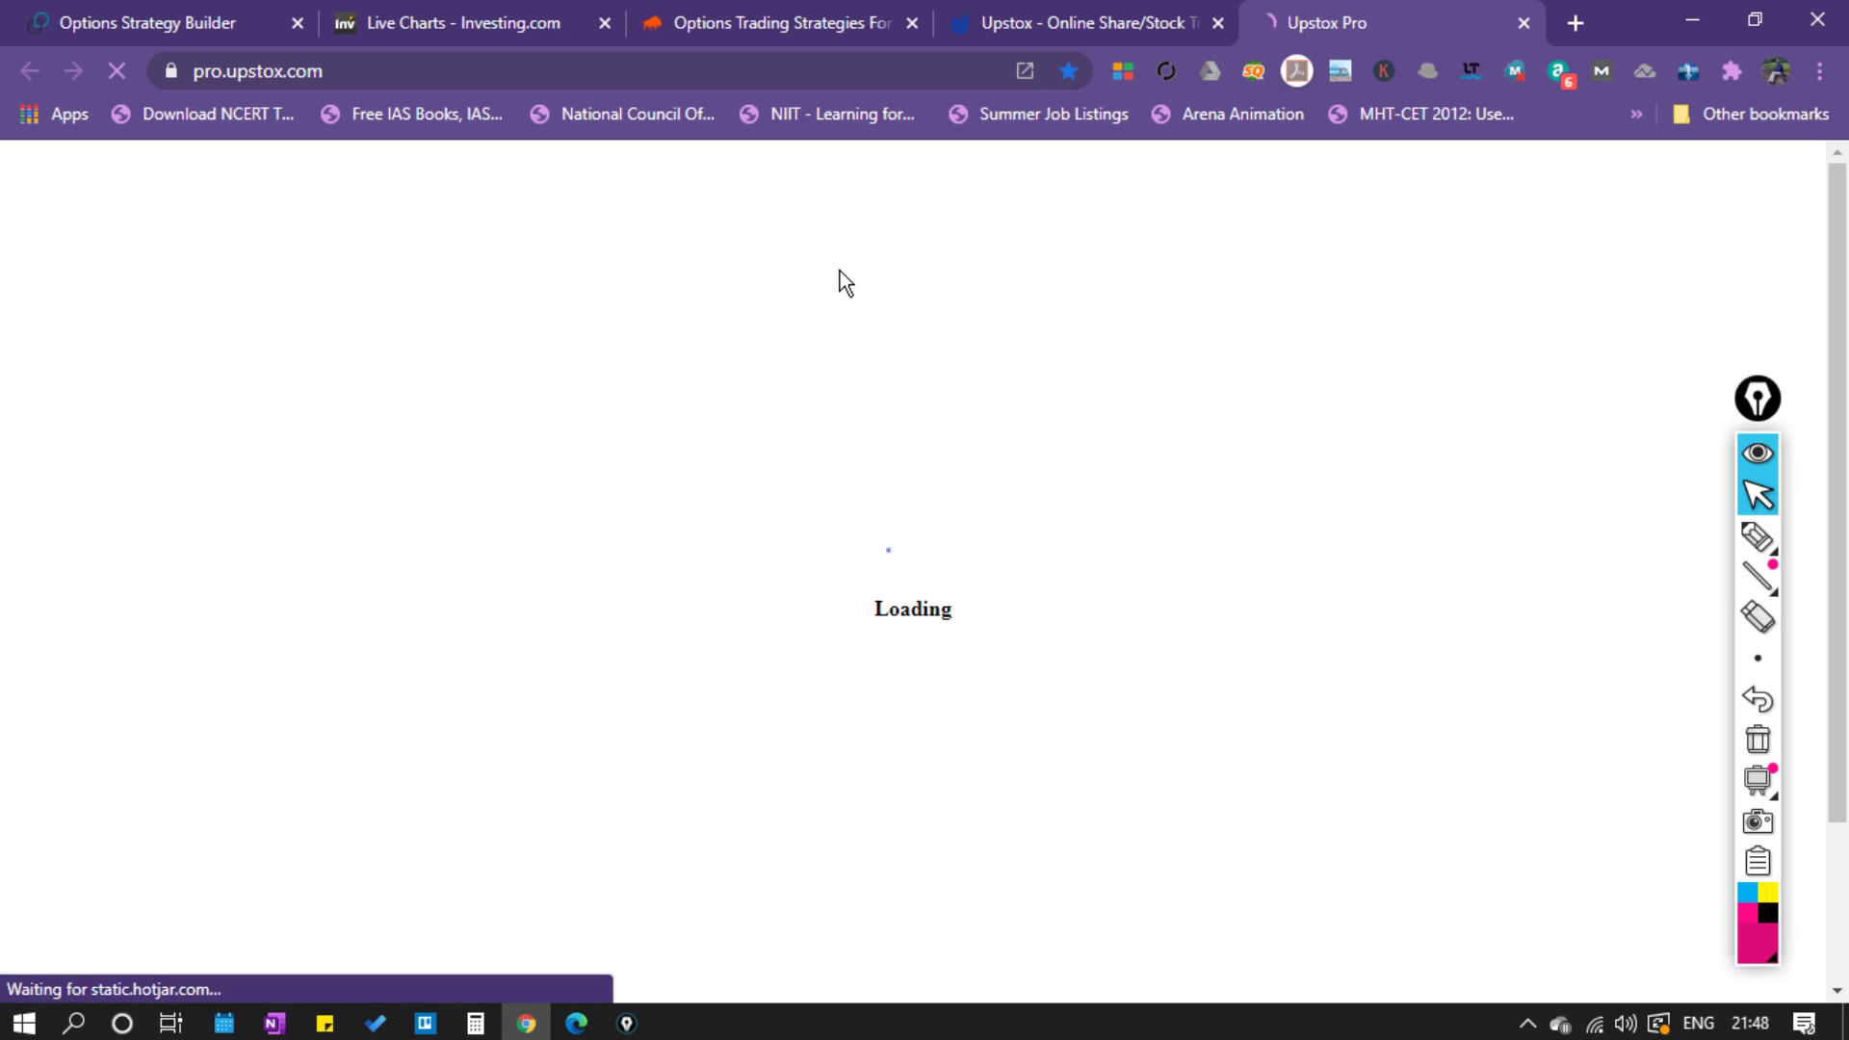
Switch to the Opstra strategy builder and review the 10600PE and 10500PE strategy positions.
click(430, 20)
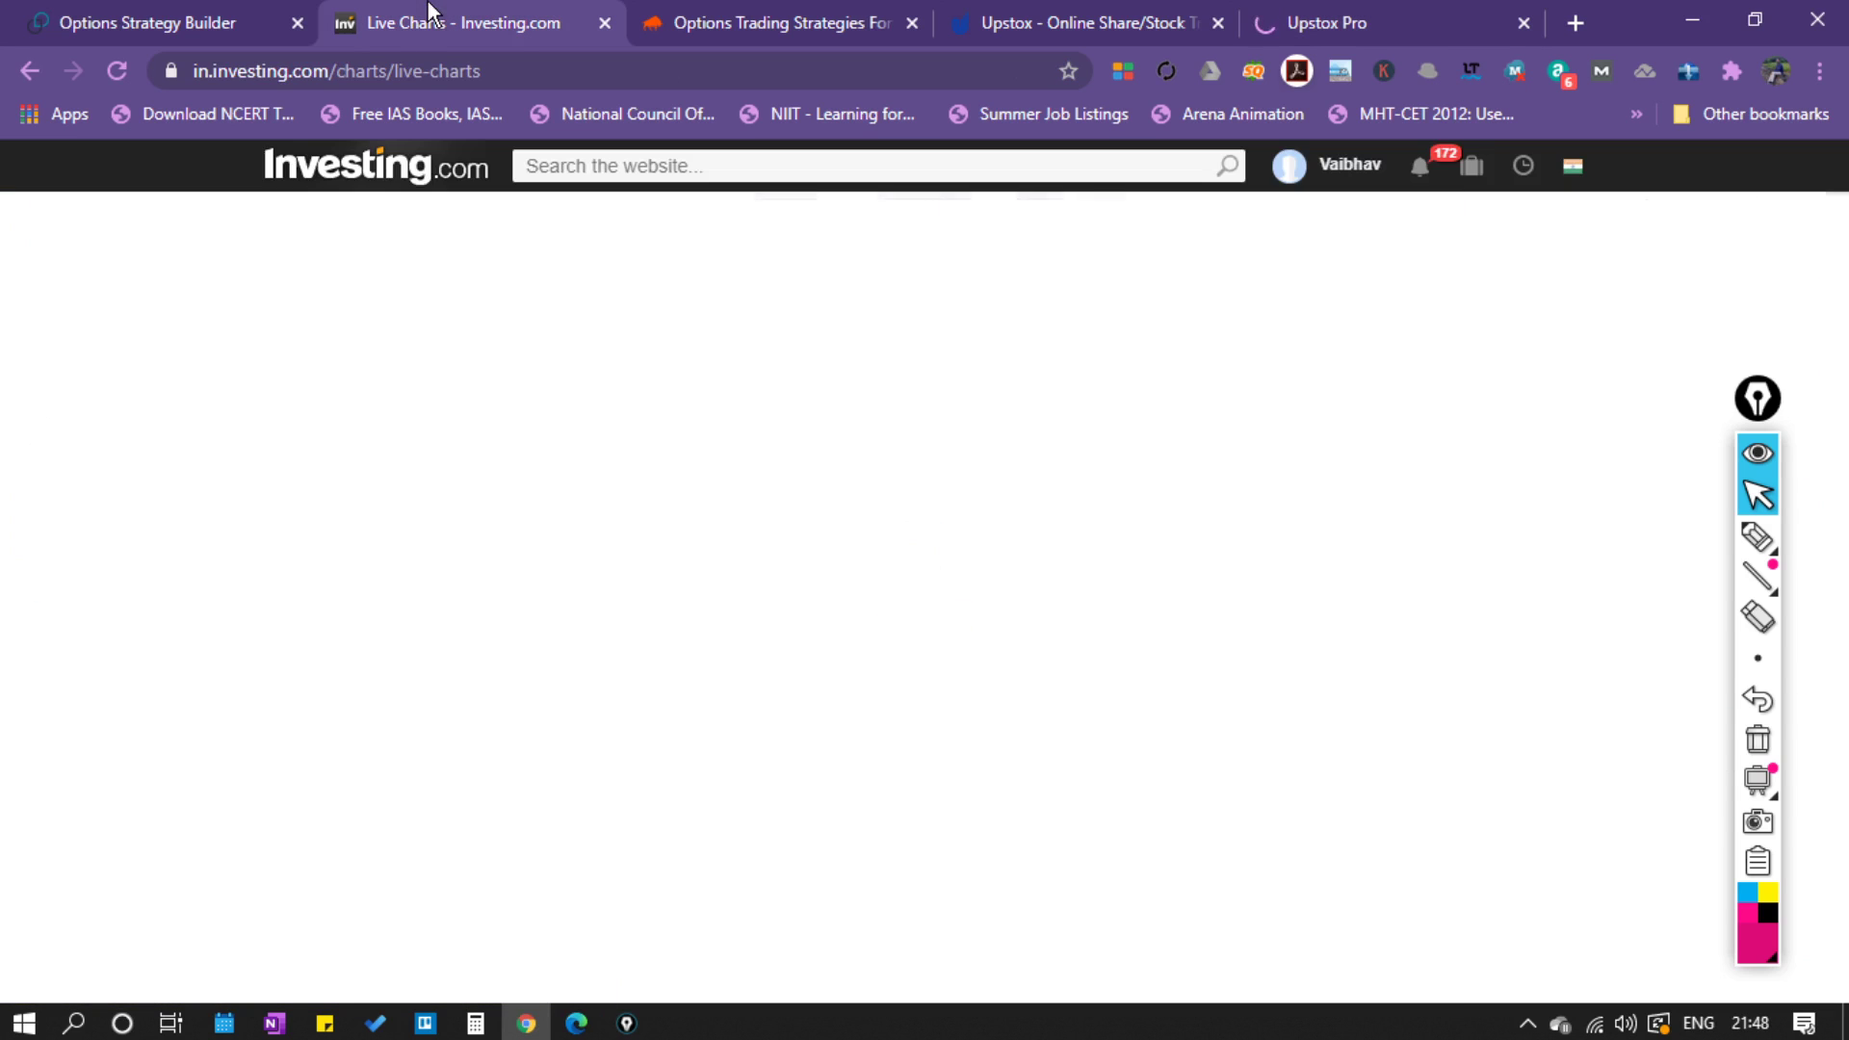
click(221, 21)
scroll(432, 626, down, 3)
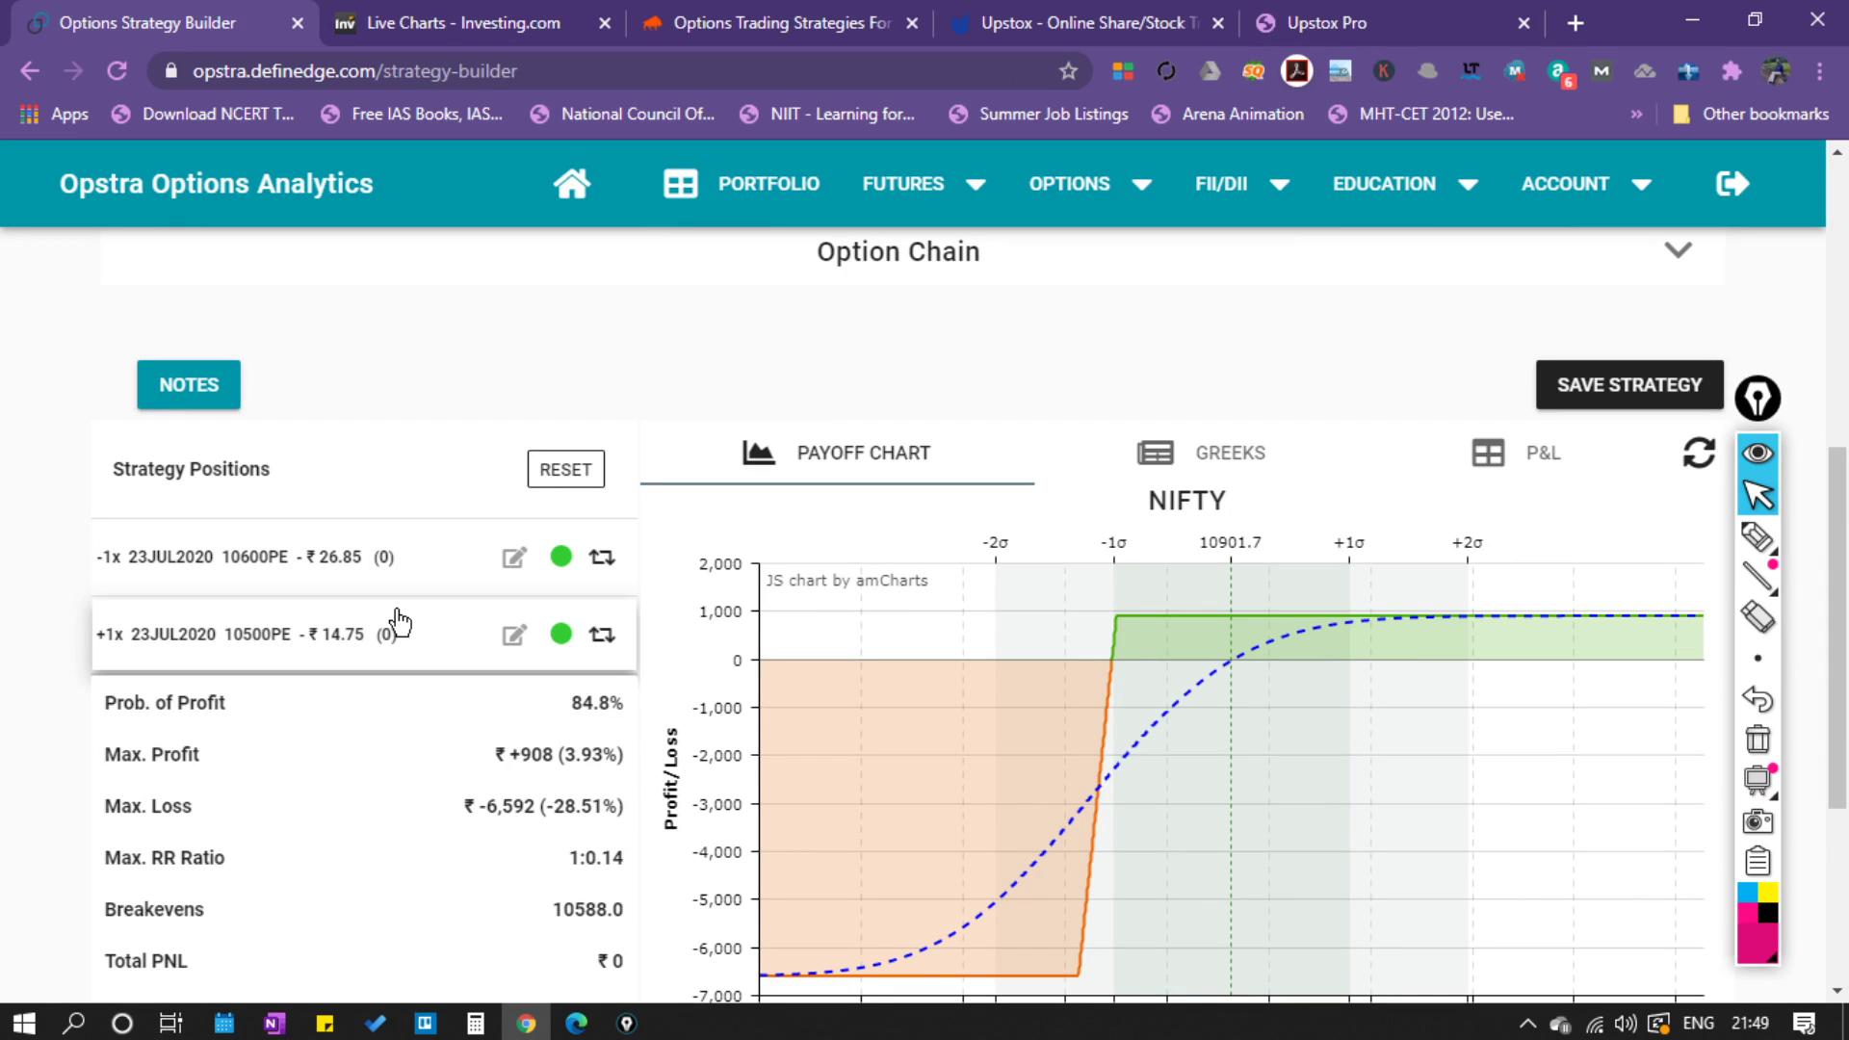
Switch to Upstox Pro and sign in with the saved user ID and password, entering the security PIN.
click(1415, 19)
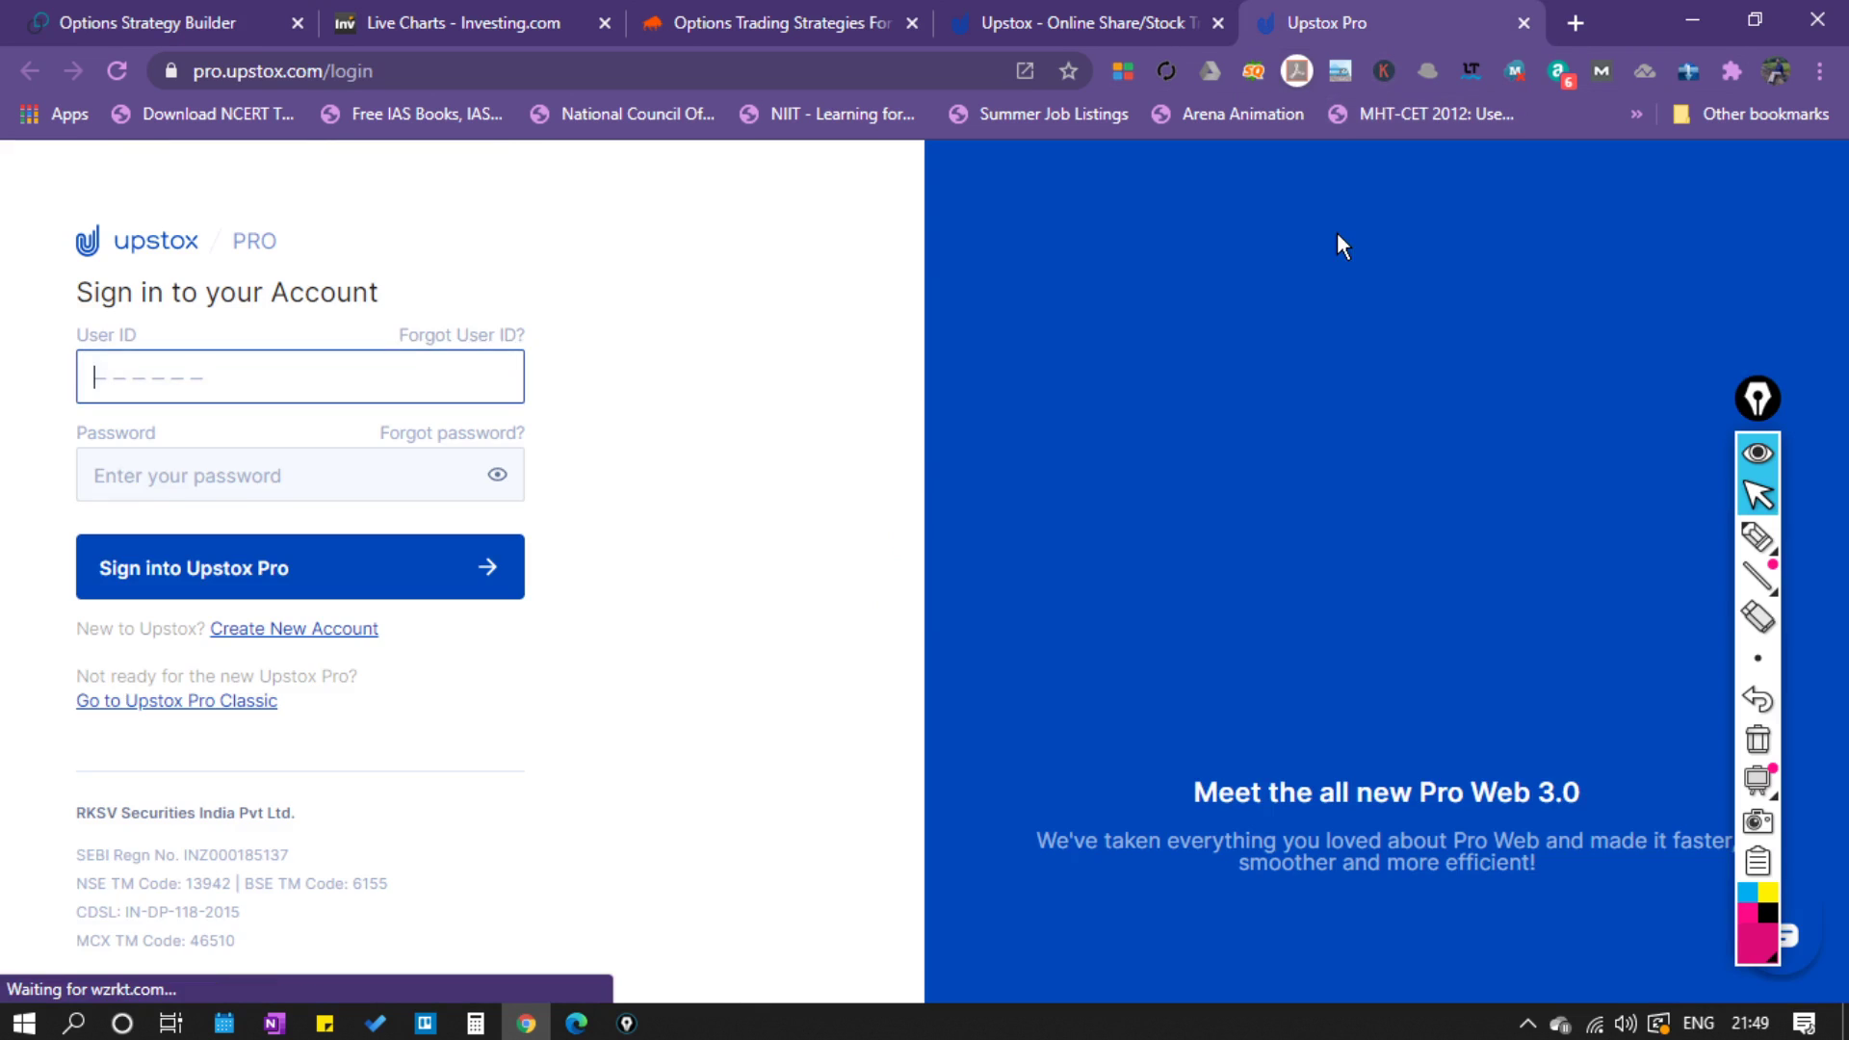
click(321, 571)
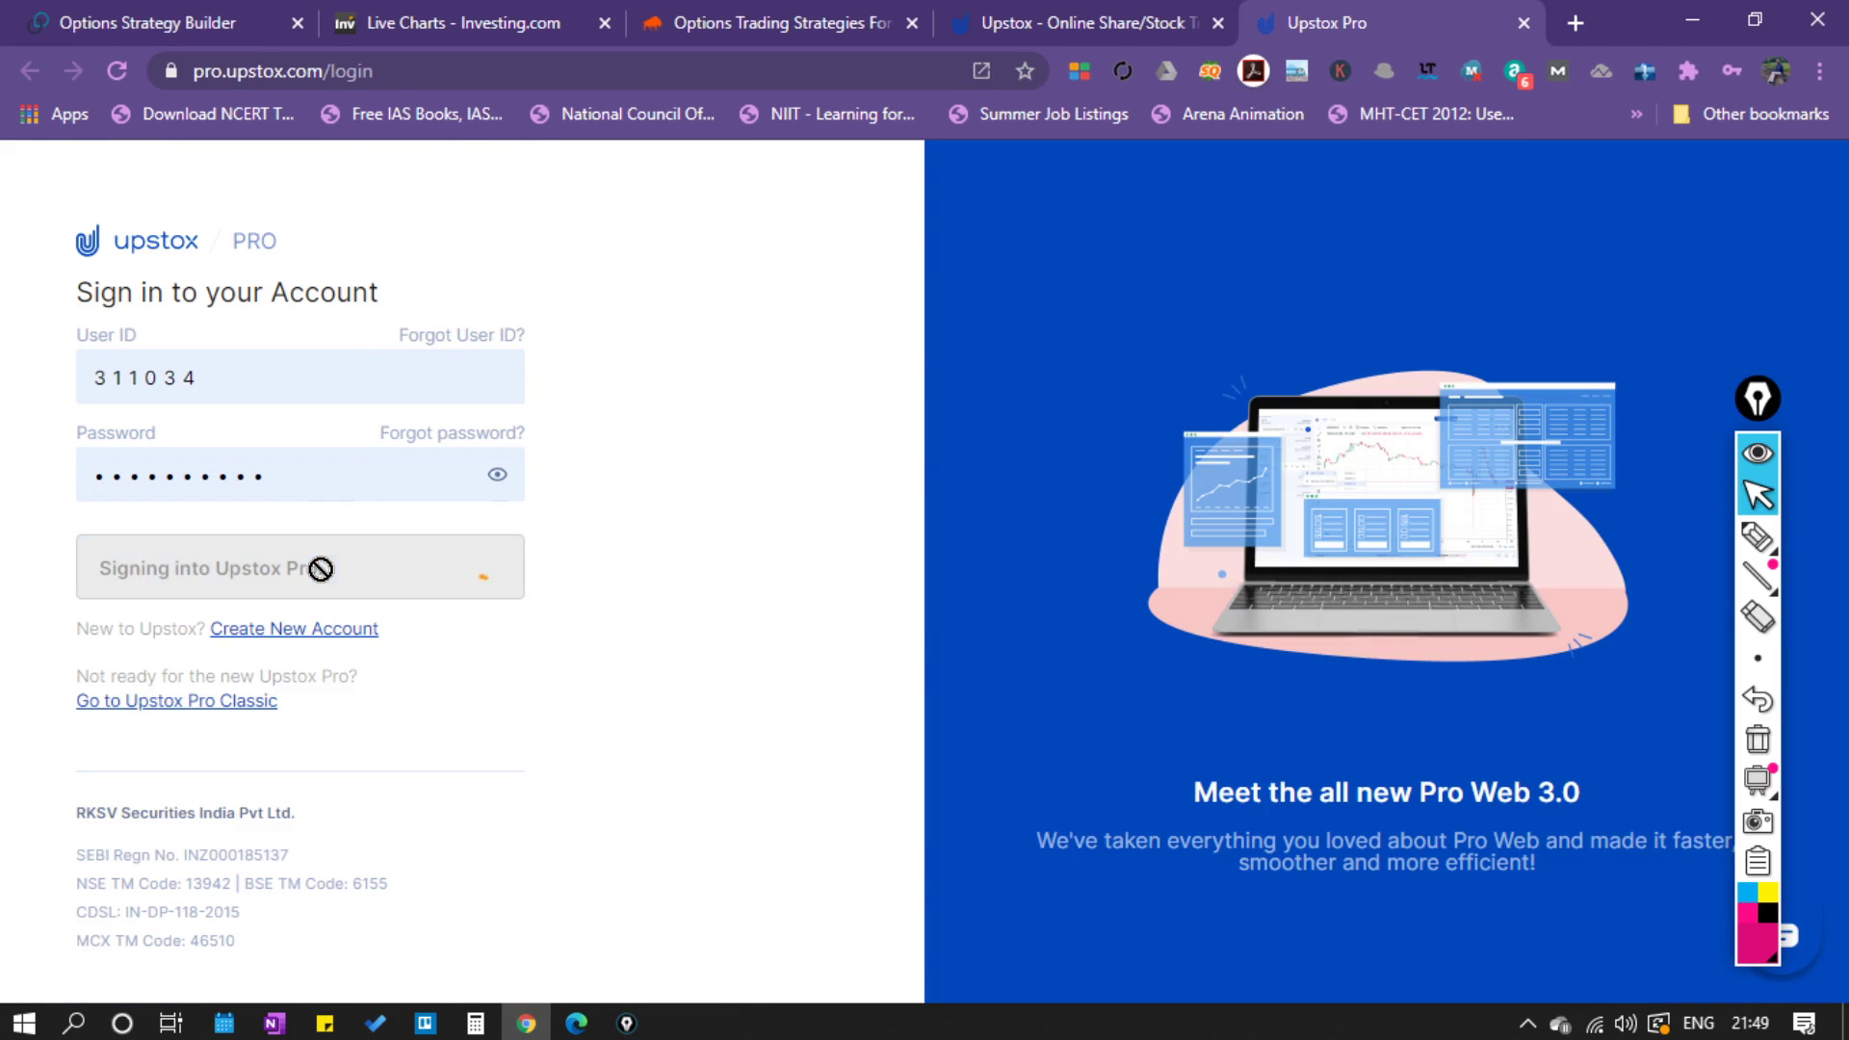
text(****)
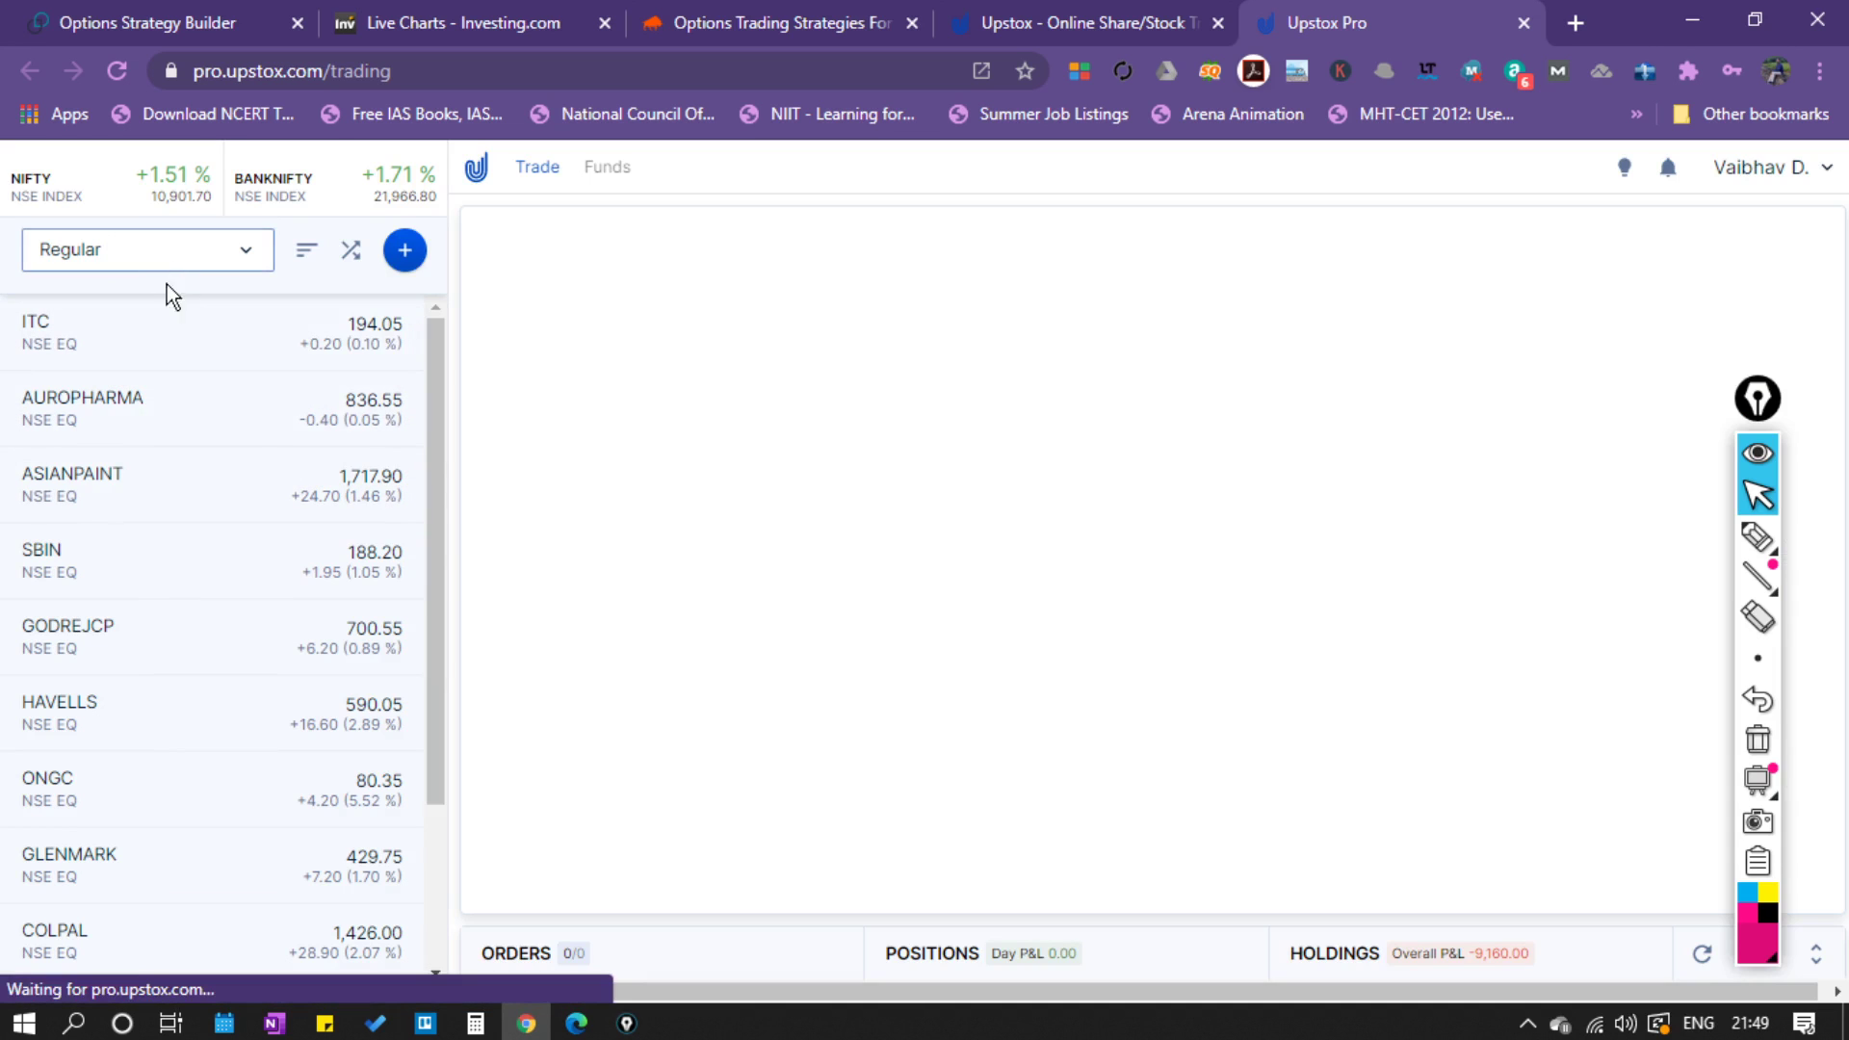
Open the option chain for the NIFTY index from the Regular watchlist and turn on Strategy Mode.
scroll(177, 482, down, 3)
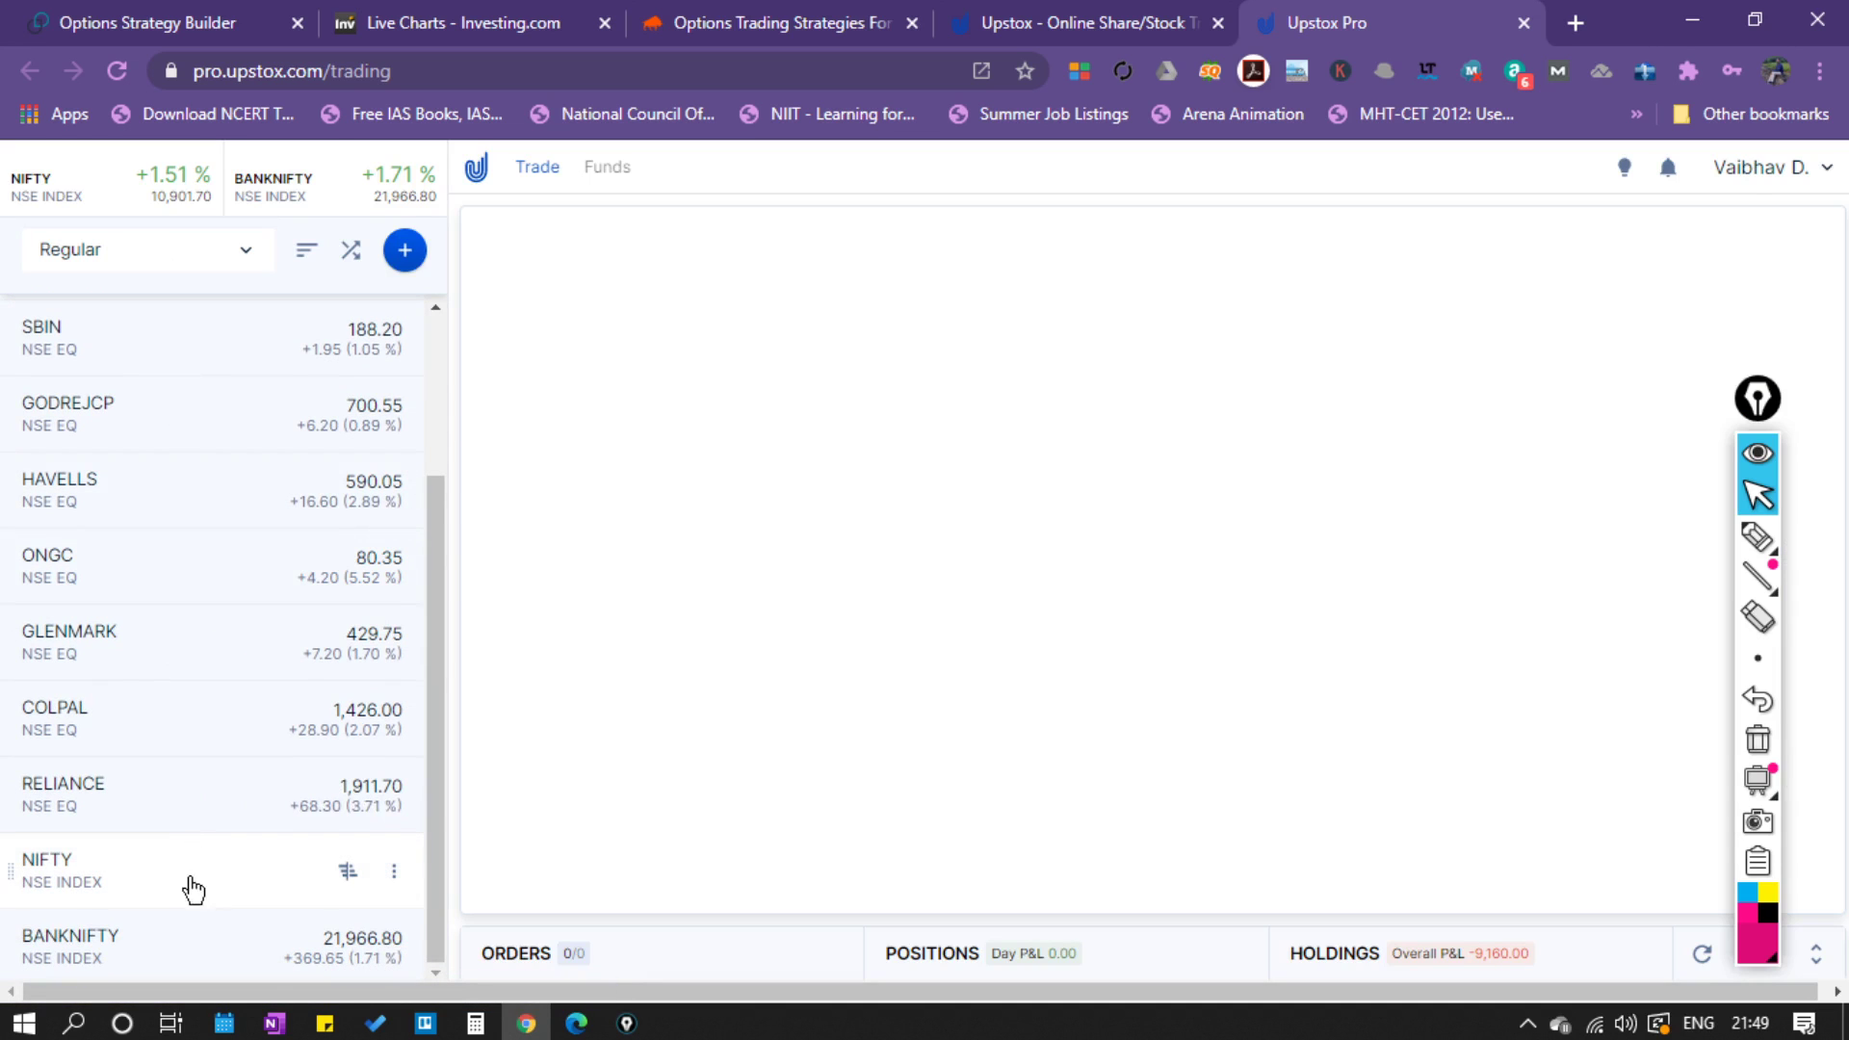
click(389, 878)
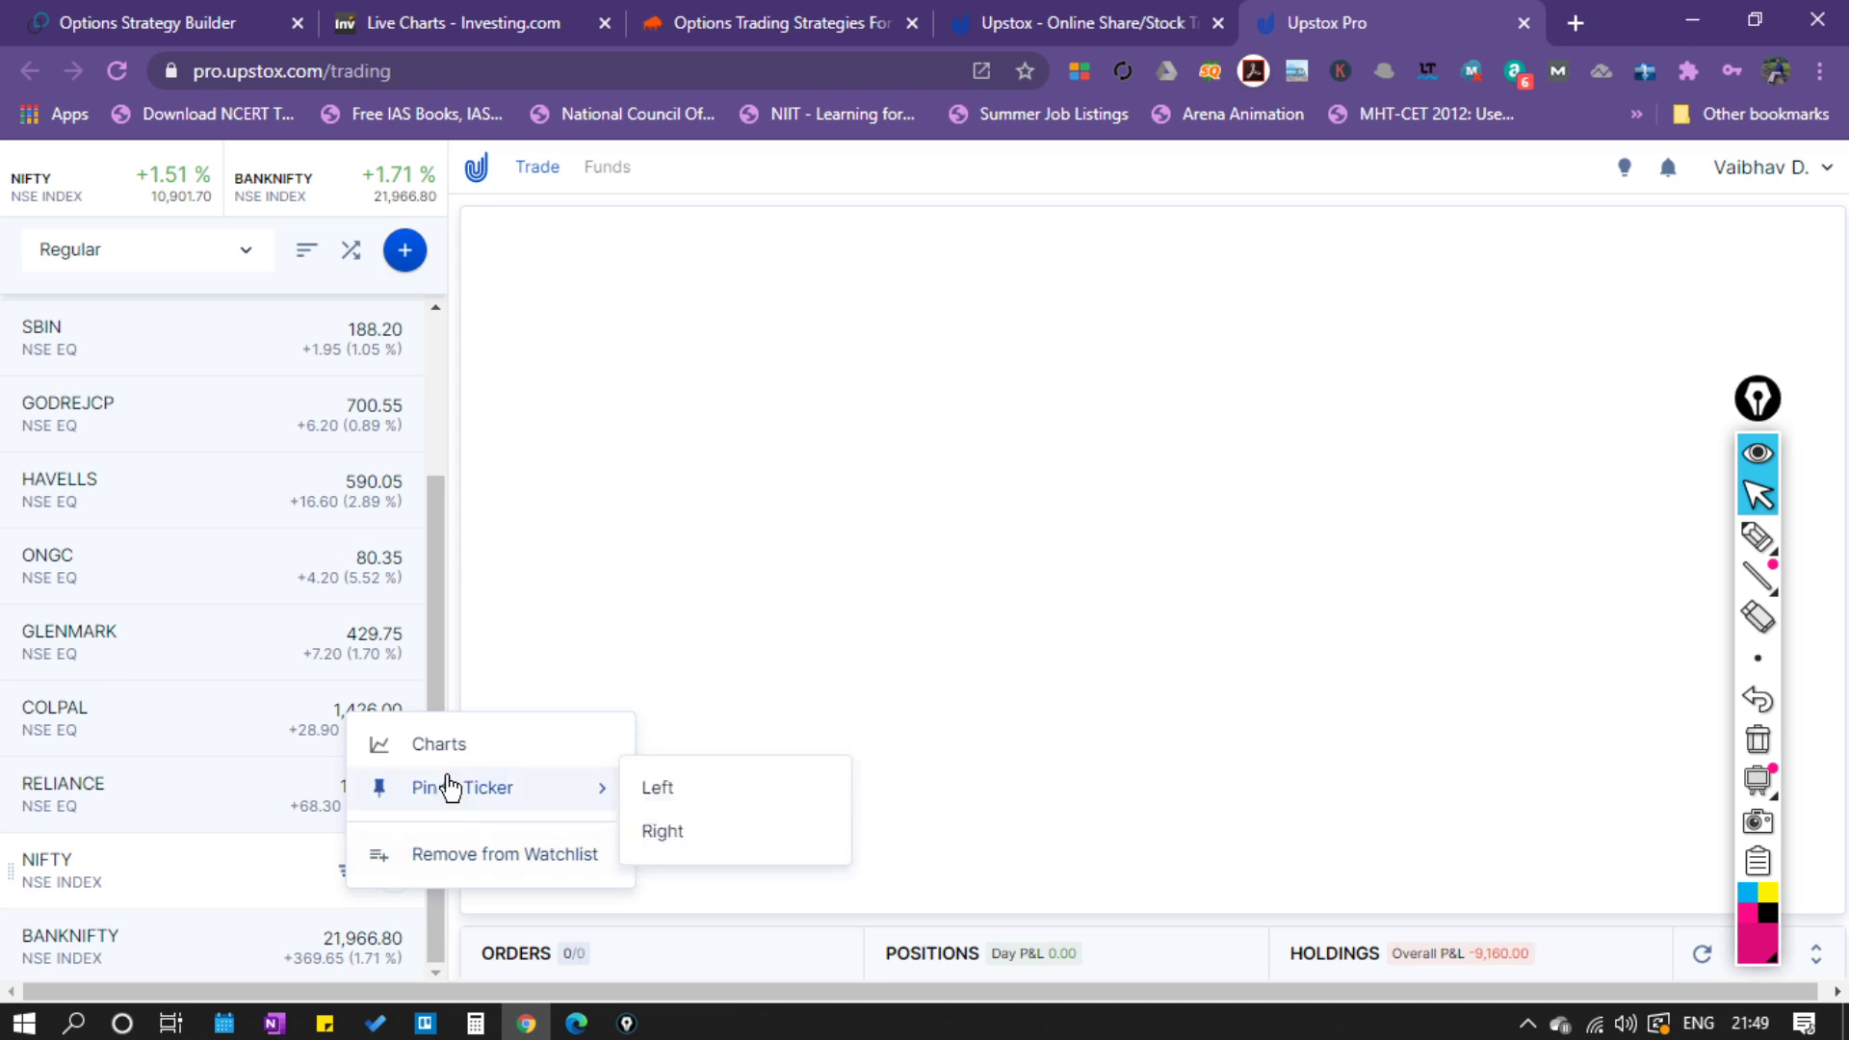
click(348, 871)
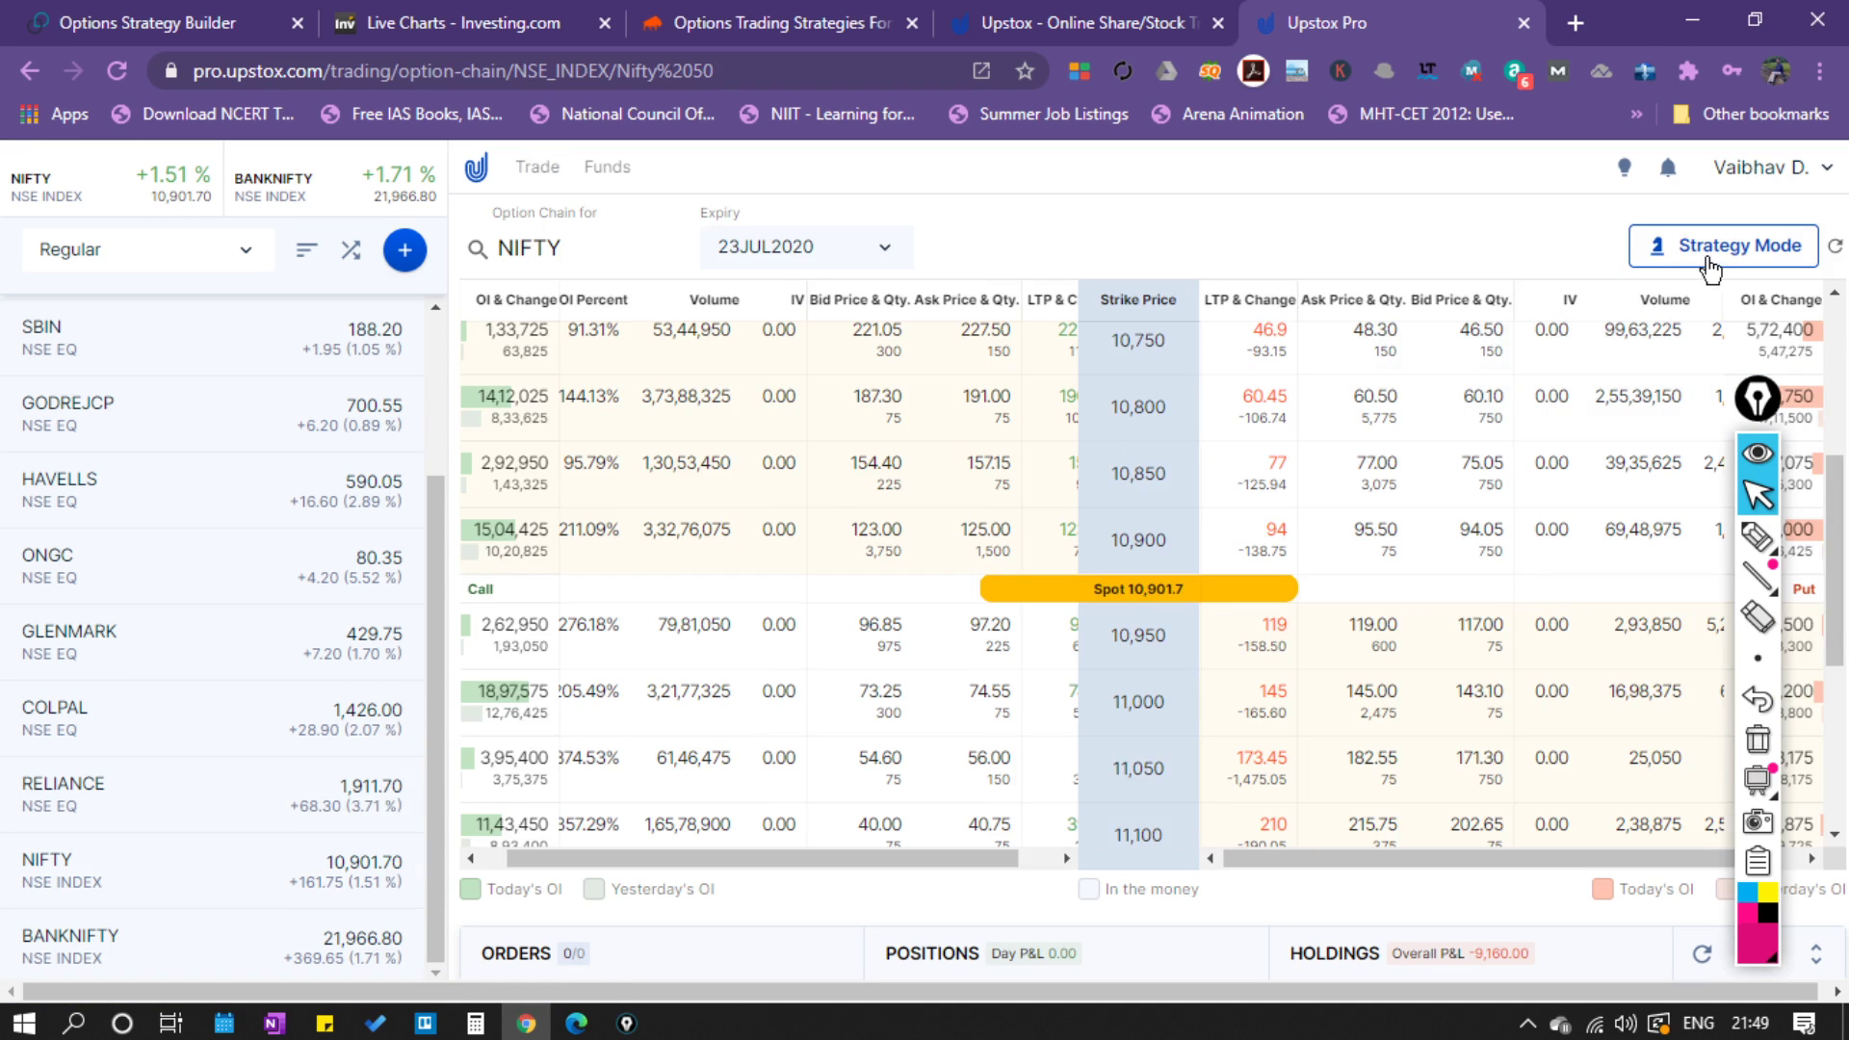
click(1722, 258)
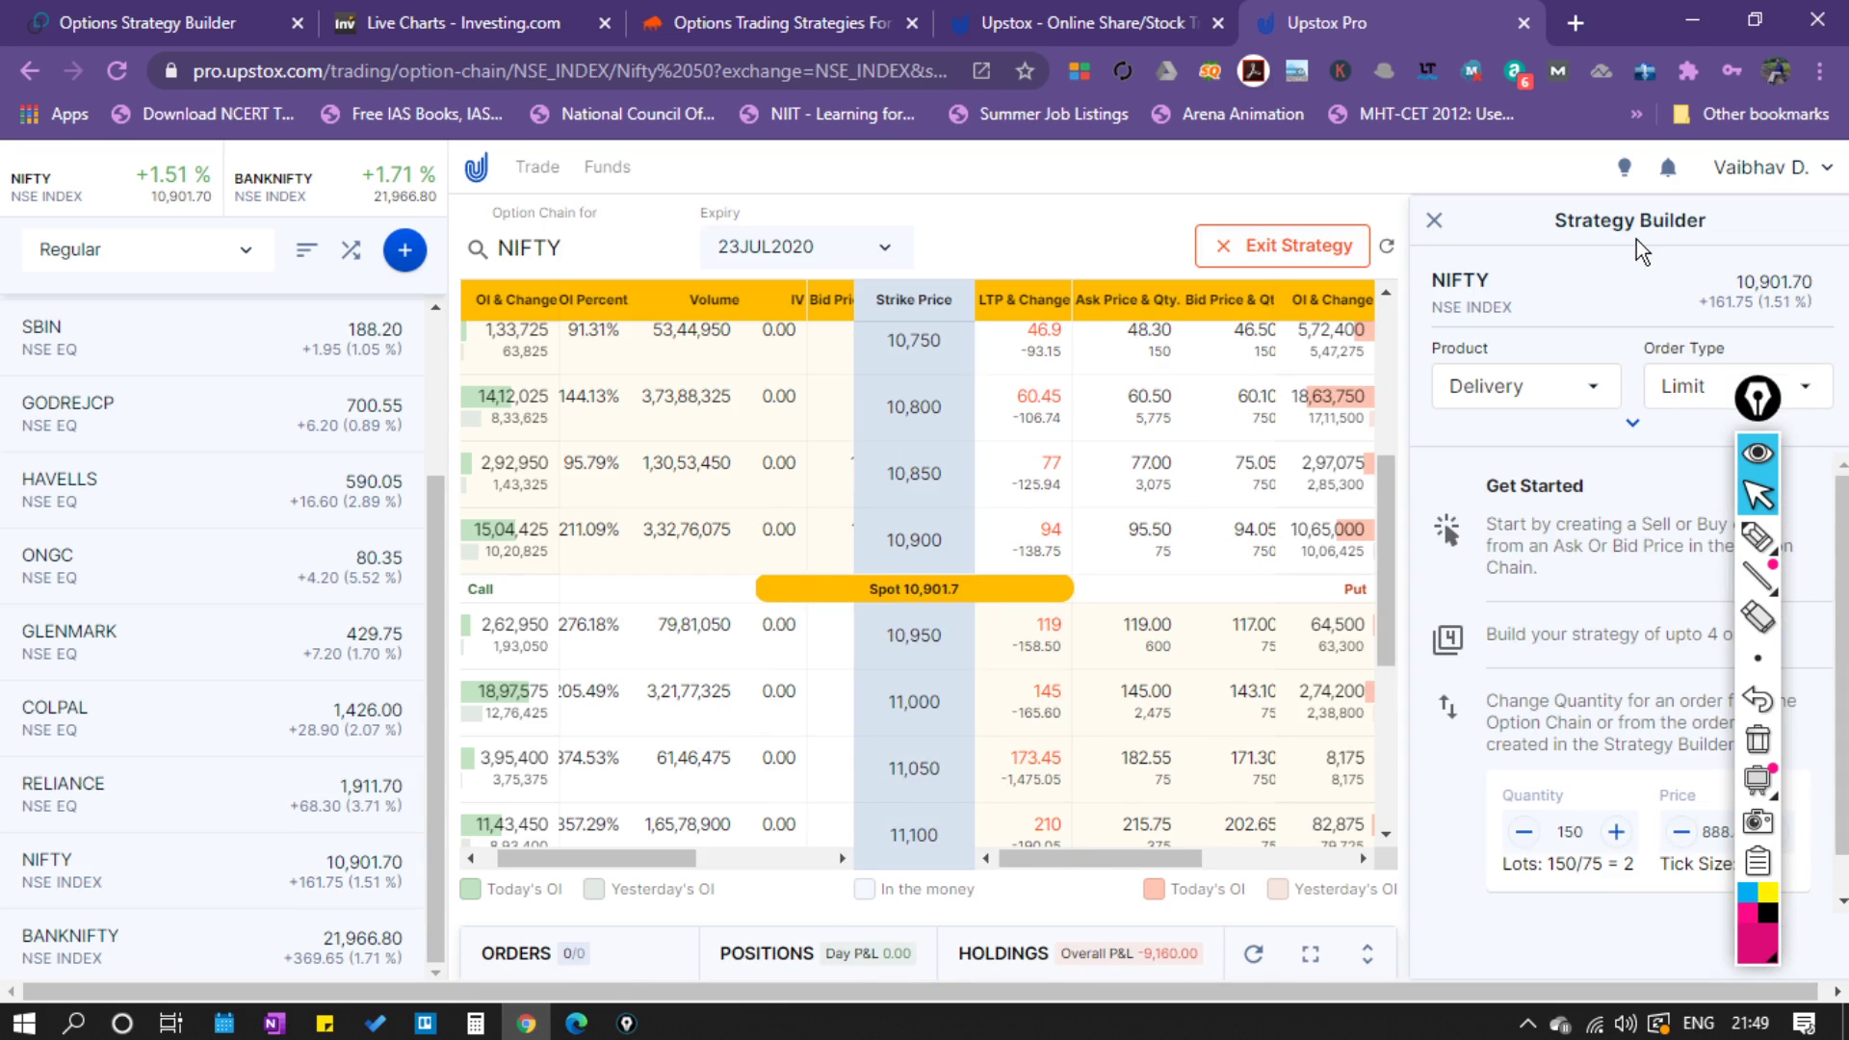
click(1757, 453)
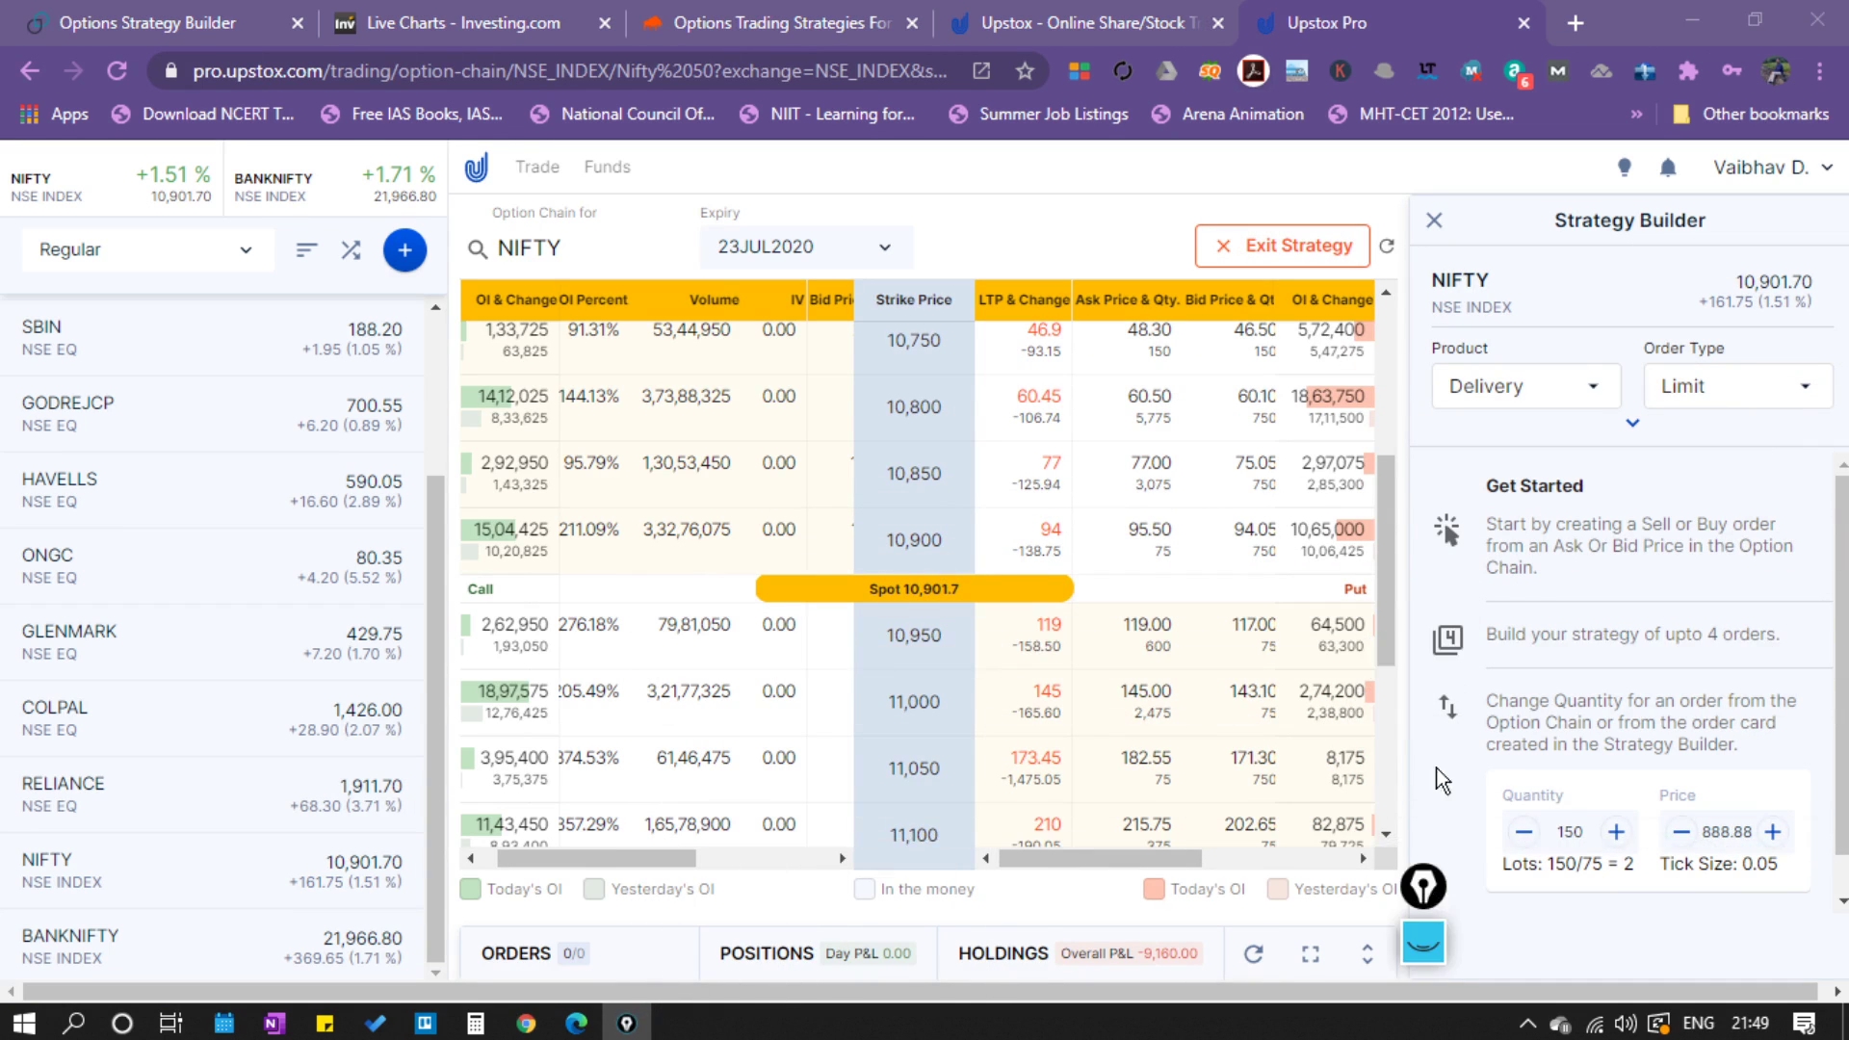
In the Strategy Builder, keep the product as Delivery, set the order type to Market, and show the complexity and validity settings.
click(1569, 390)
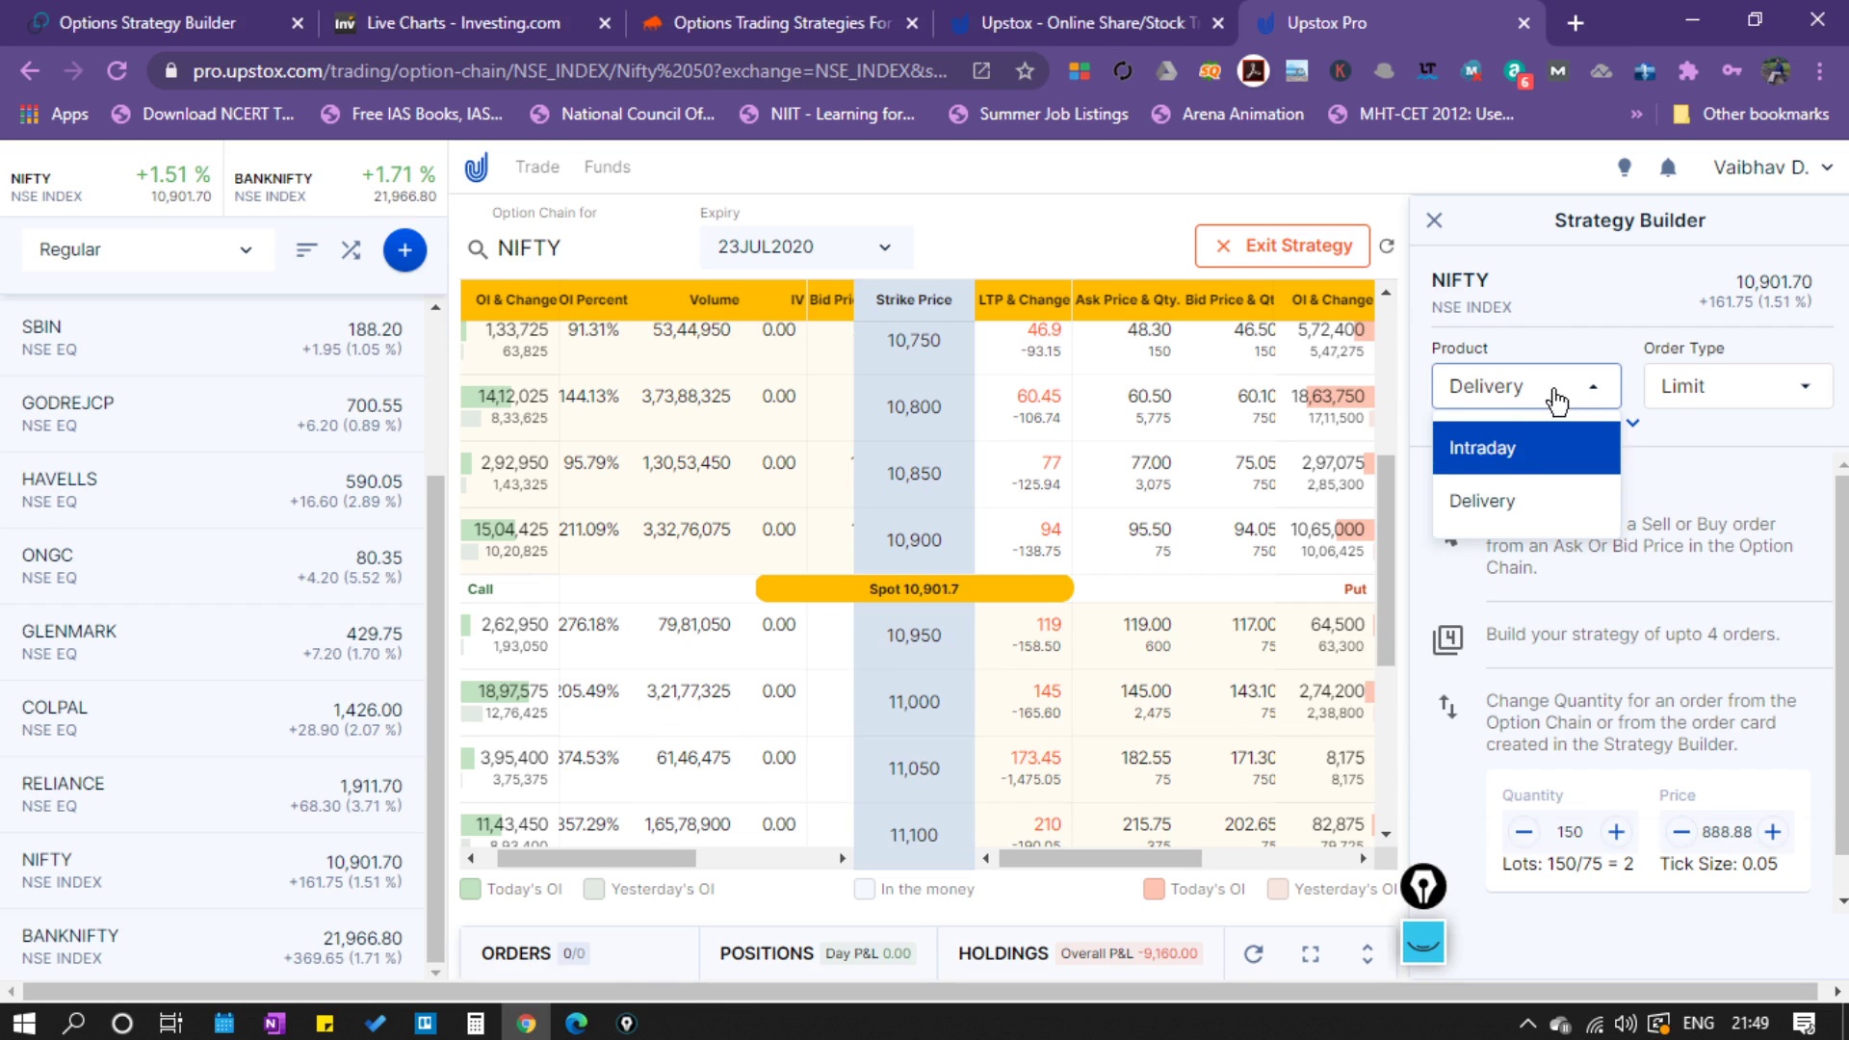
click(1556, 393)
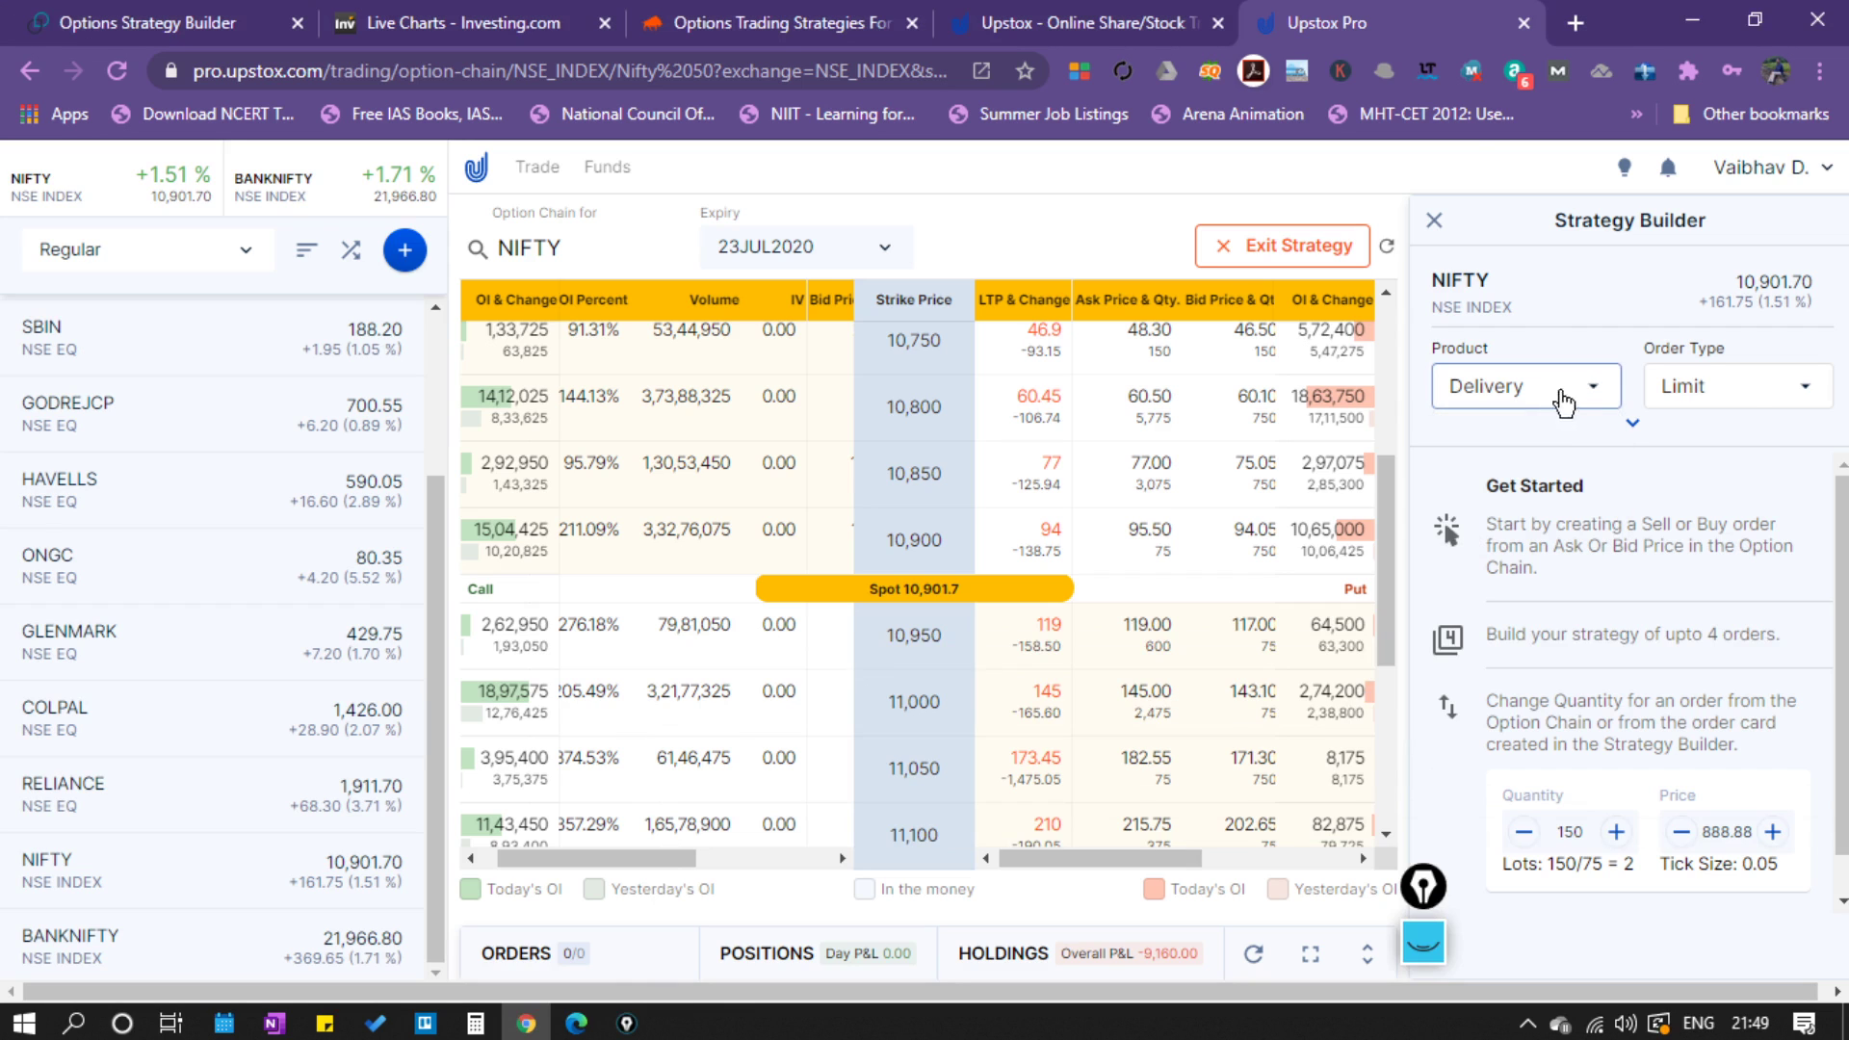
click(1753, 395)
click(1714, 444)
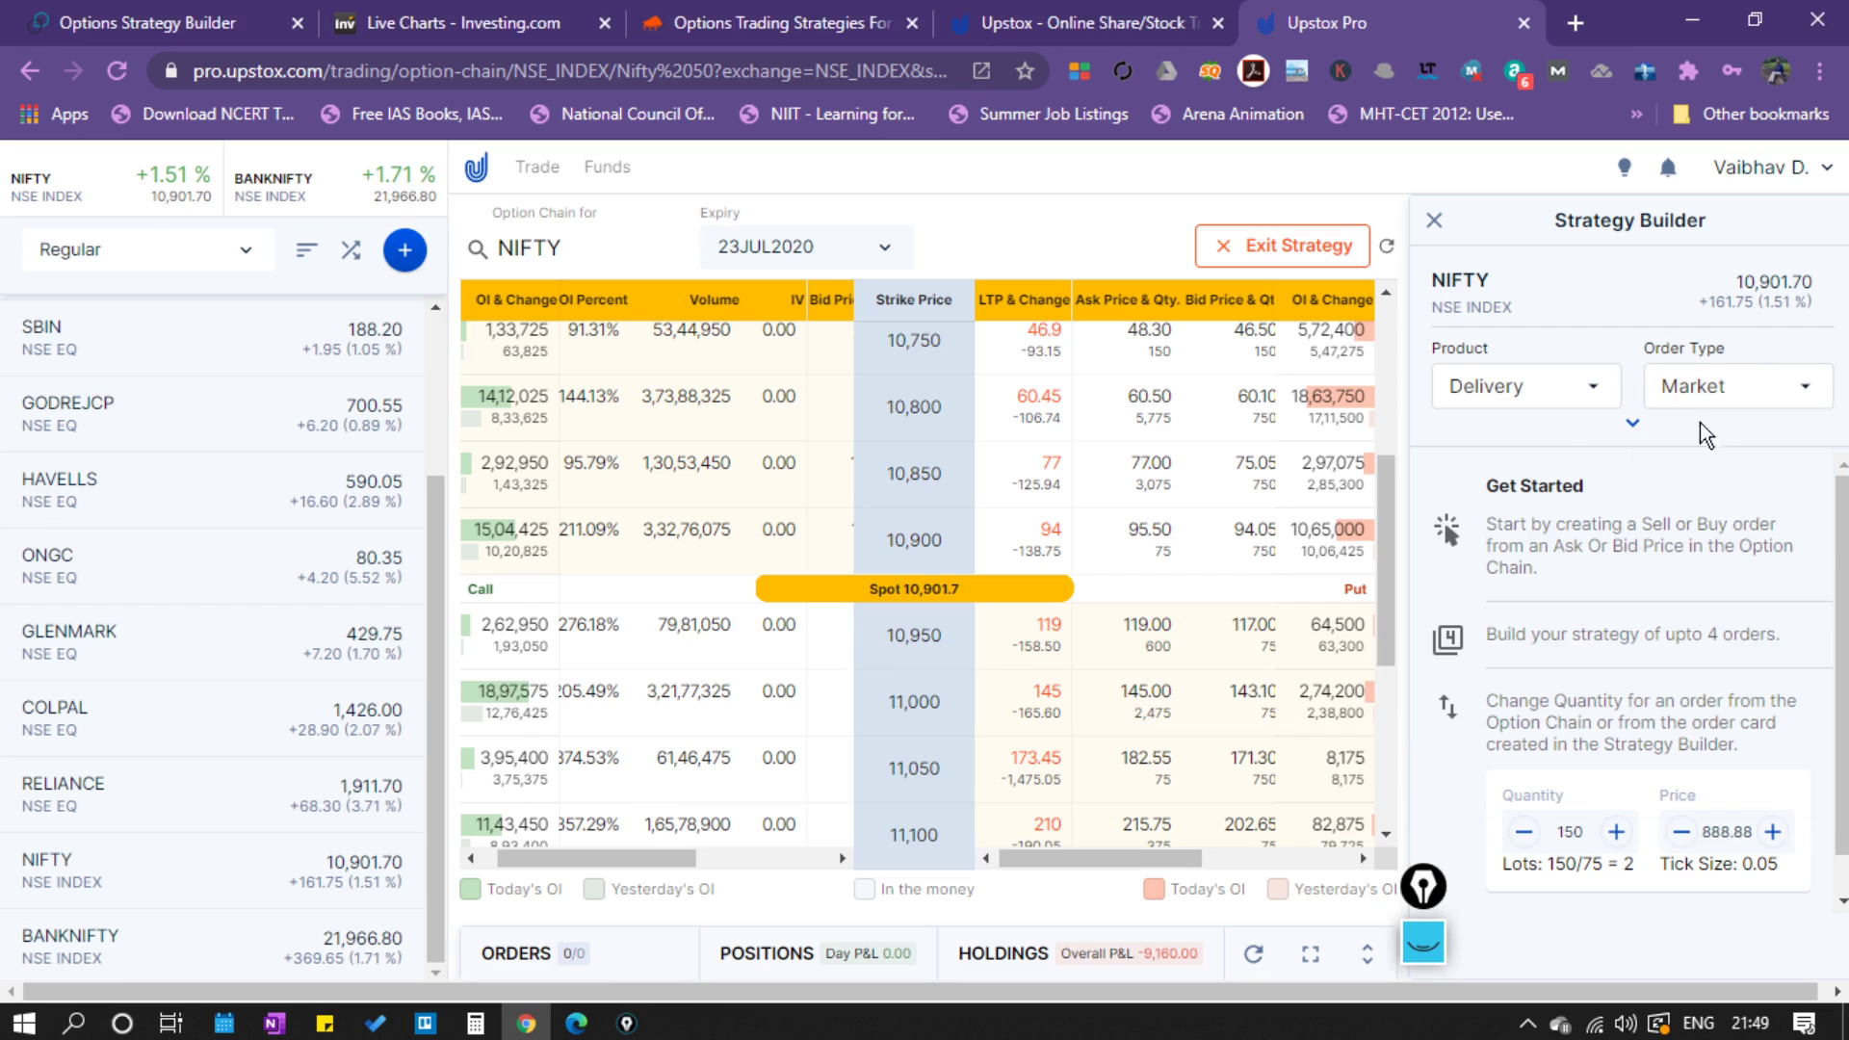
click(1633, 425)
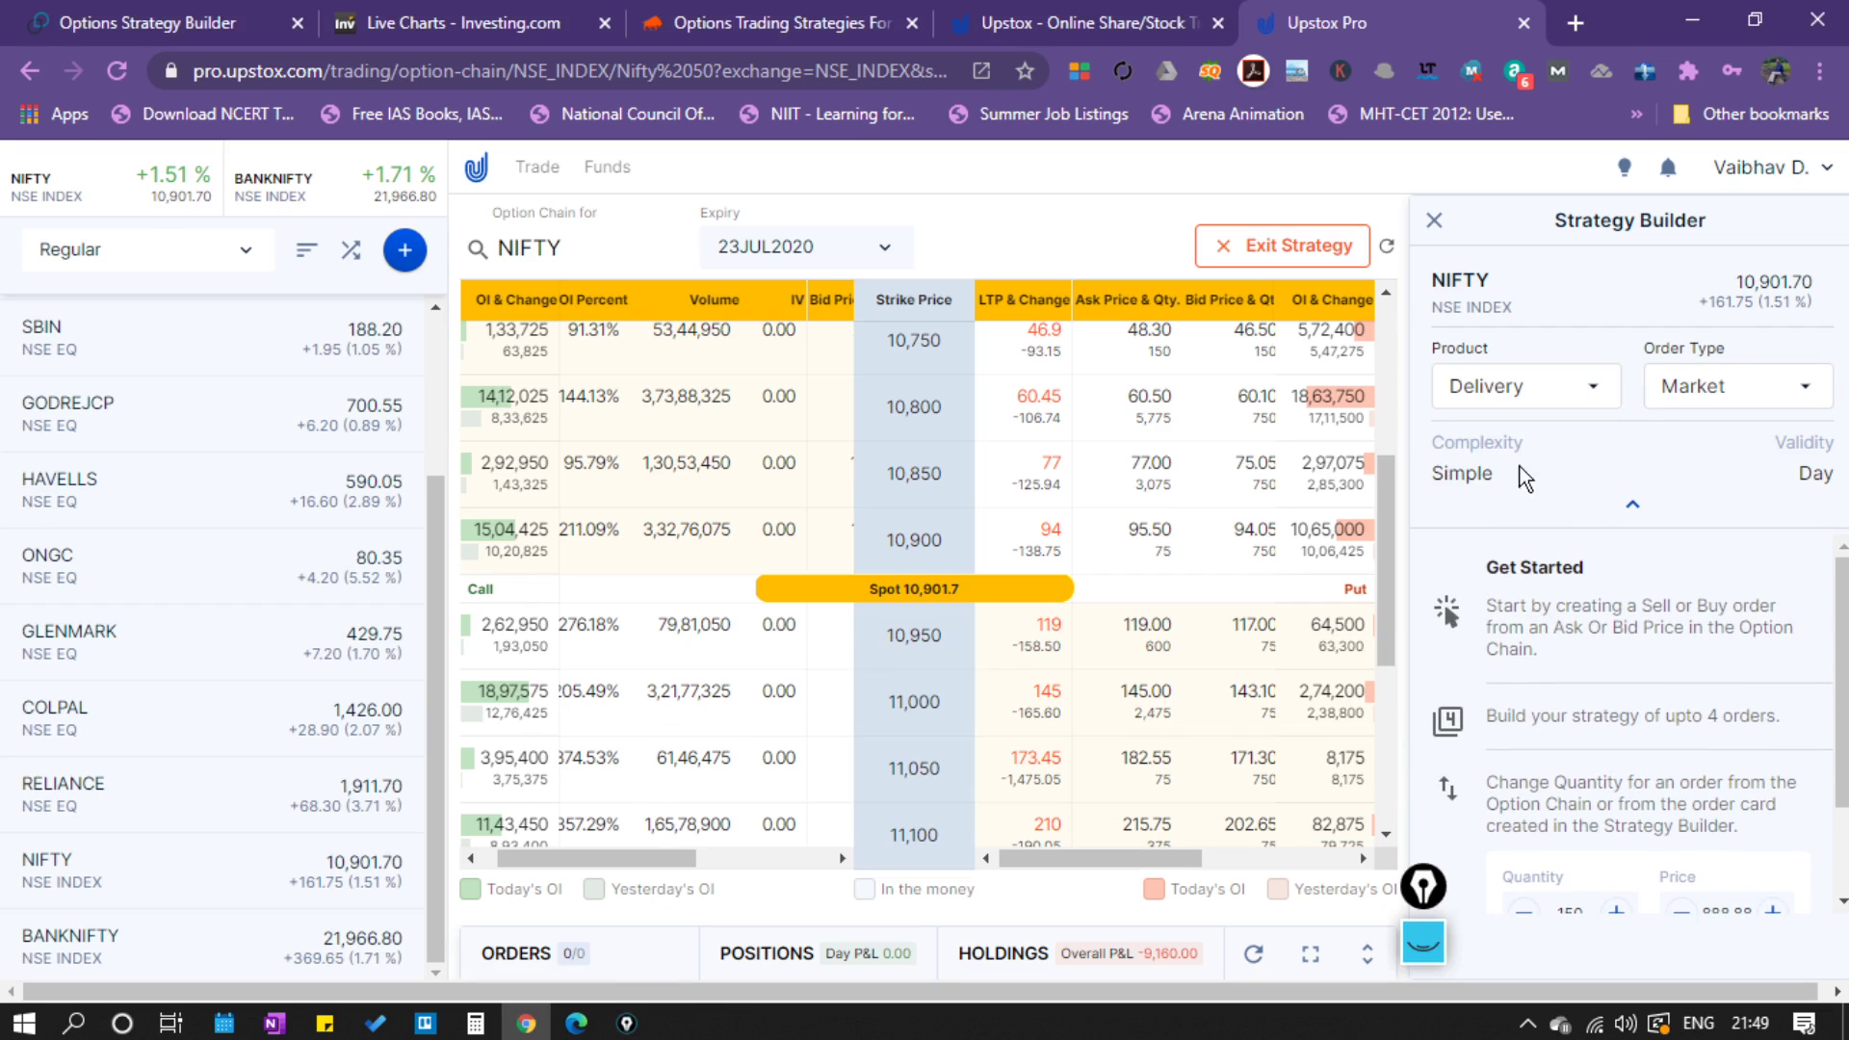
scroll(1627, 636, down, 2)
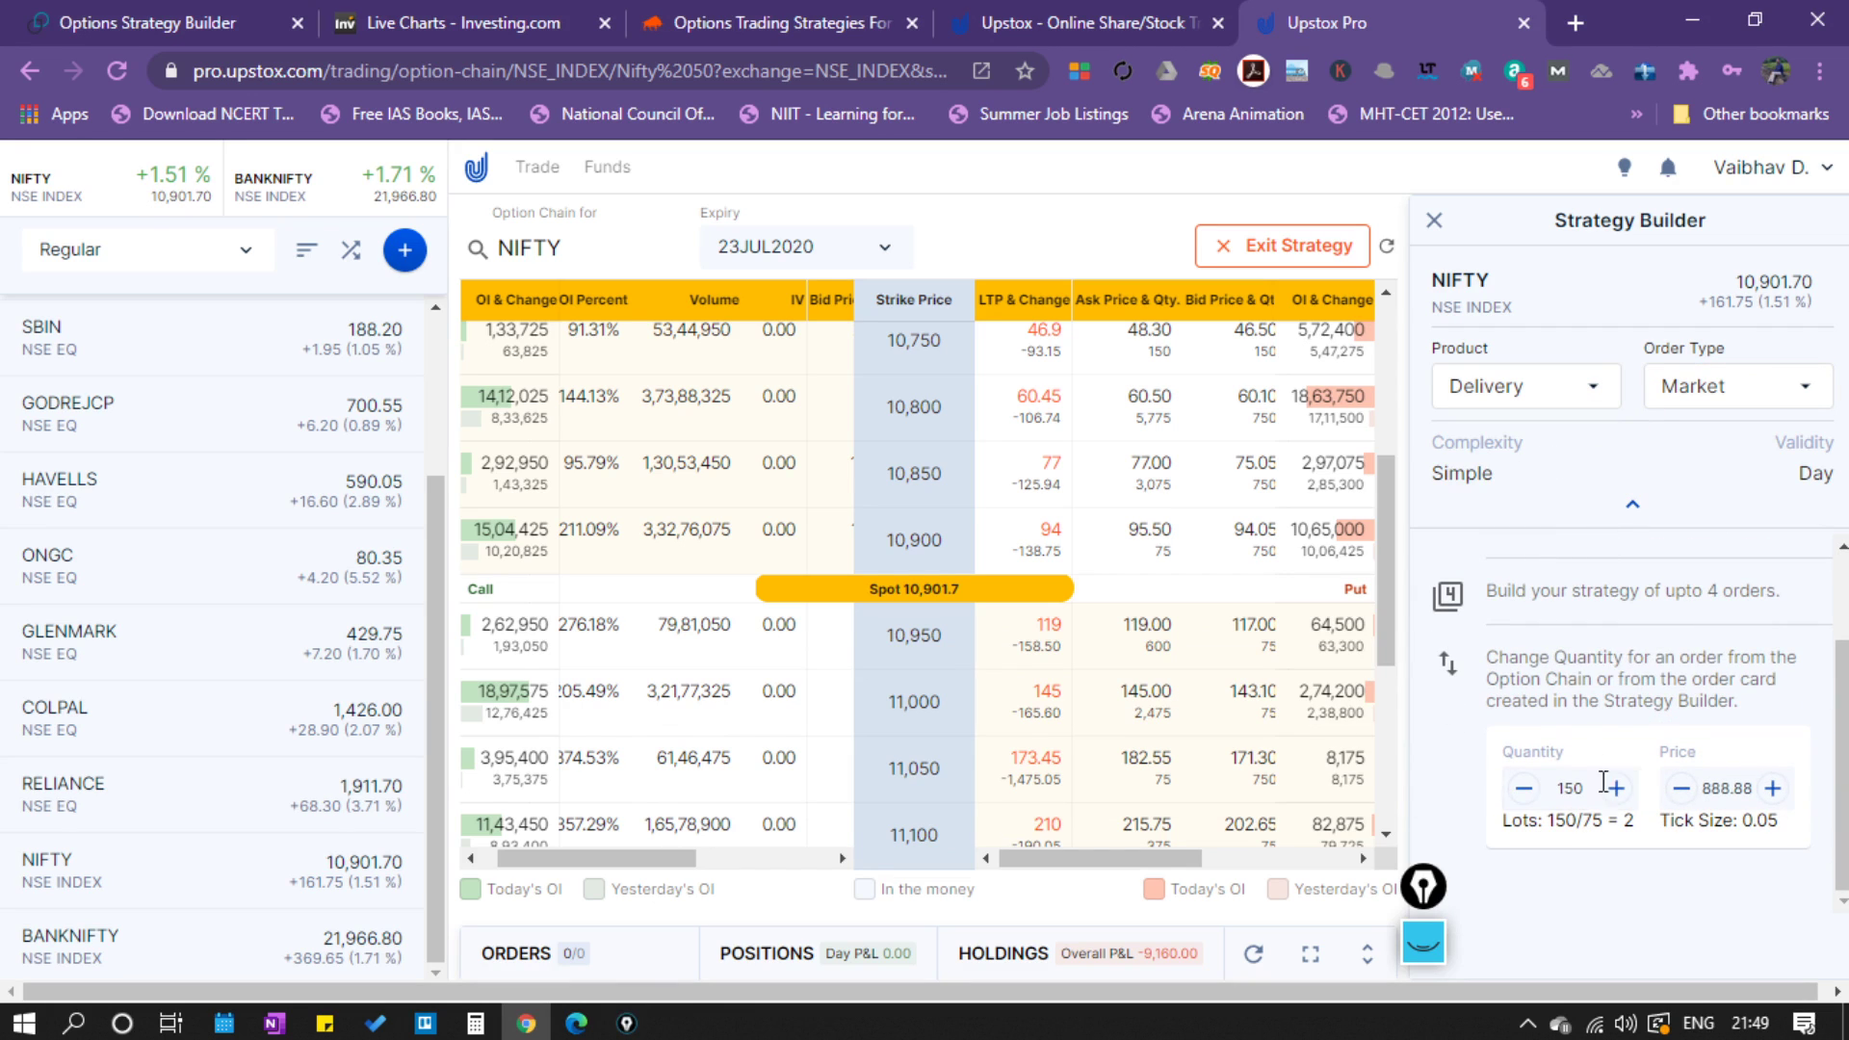
mouse_move(702, 558)
scroll(766, 467, up, 3)
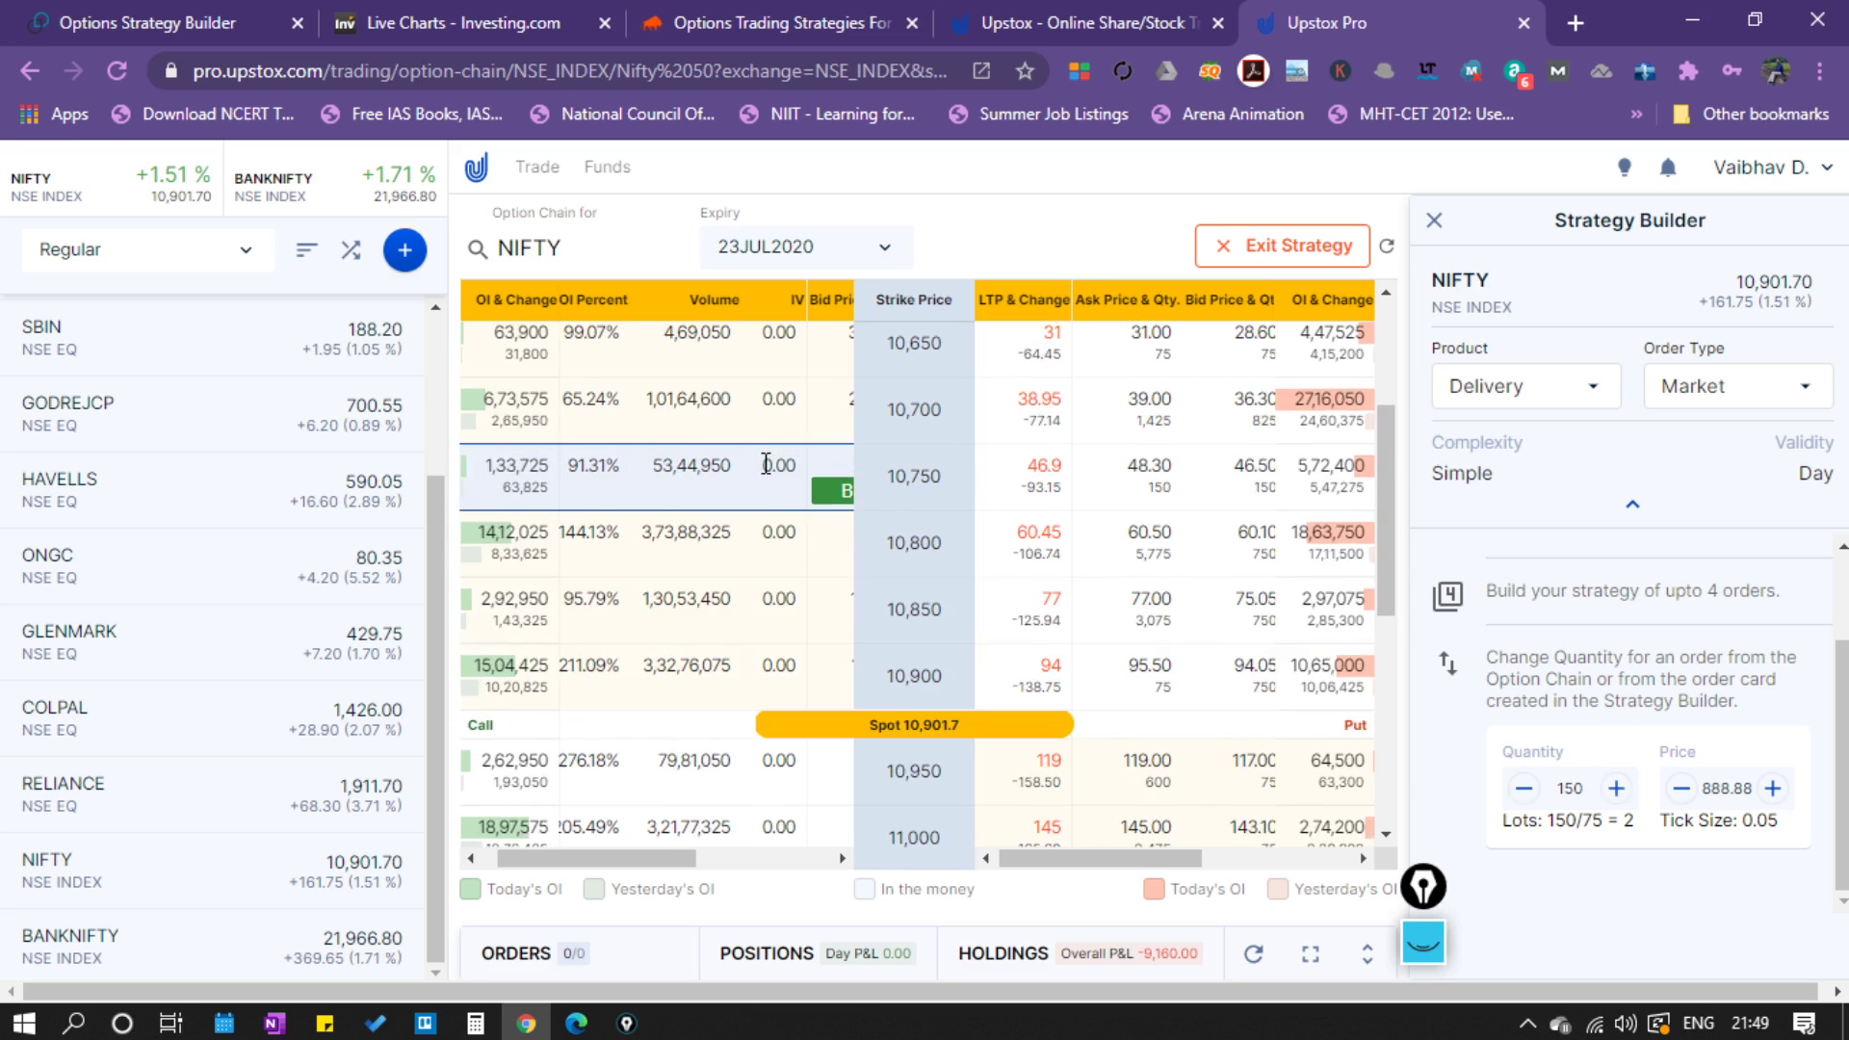
scroll(765, 467, up, 2)
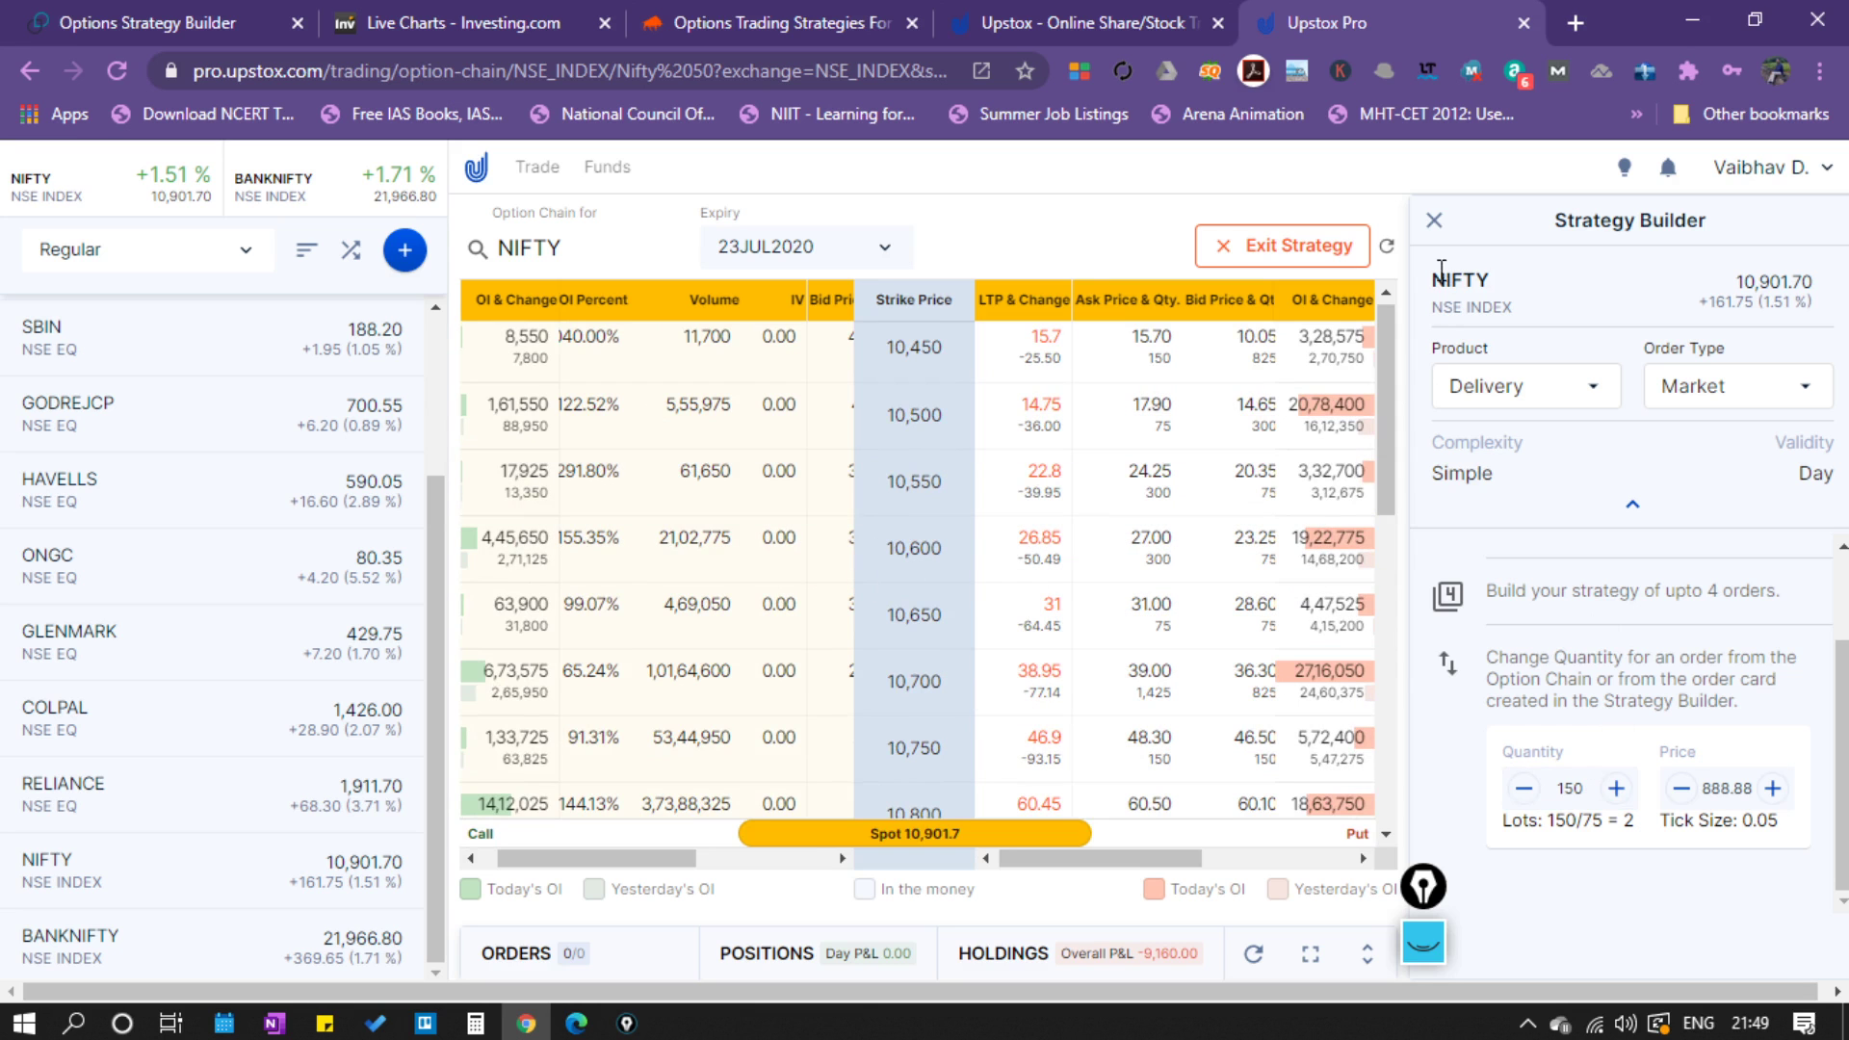
click(1435, 231)
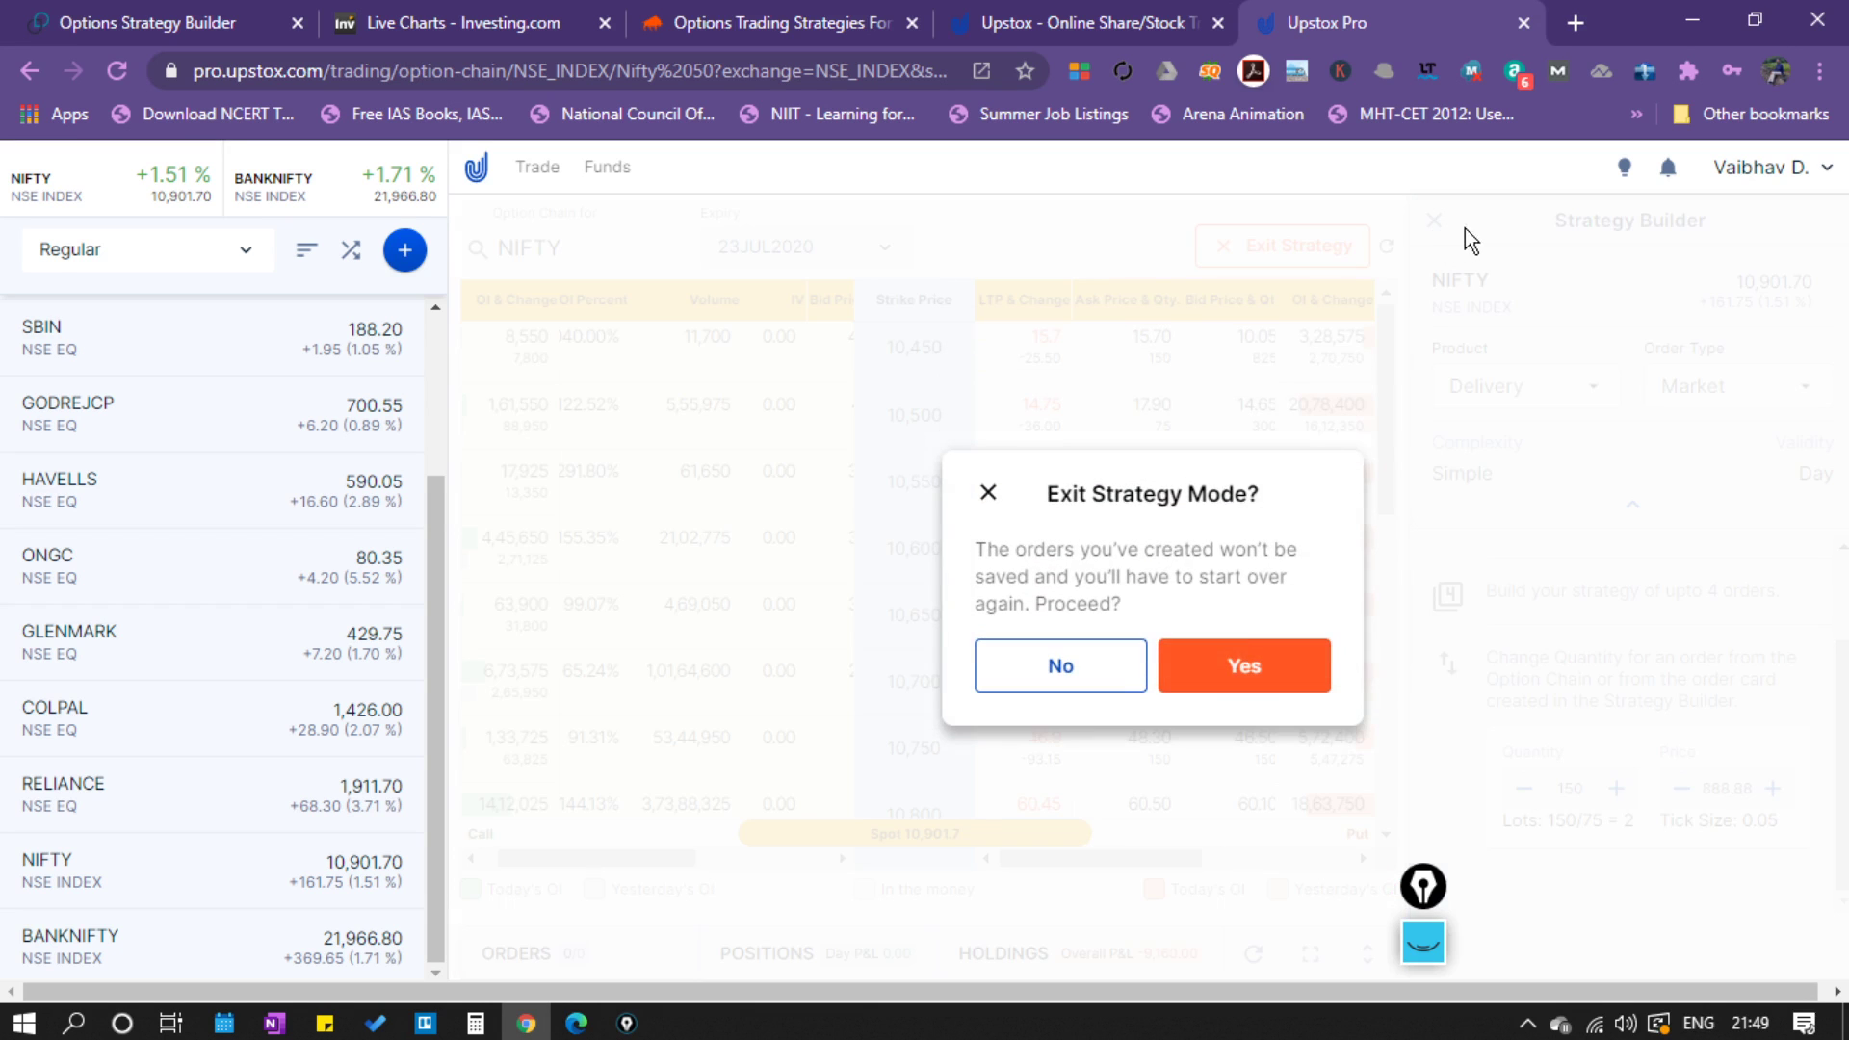
click(1090, 664)
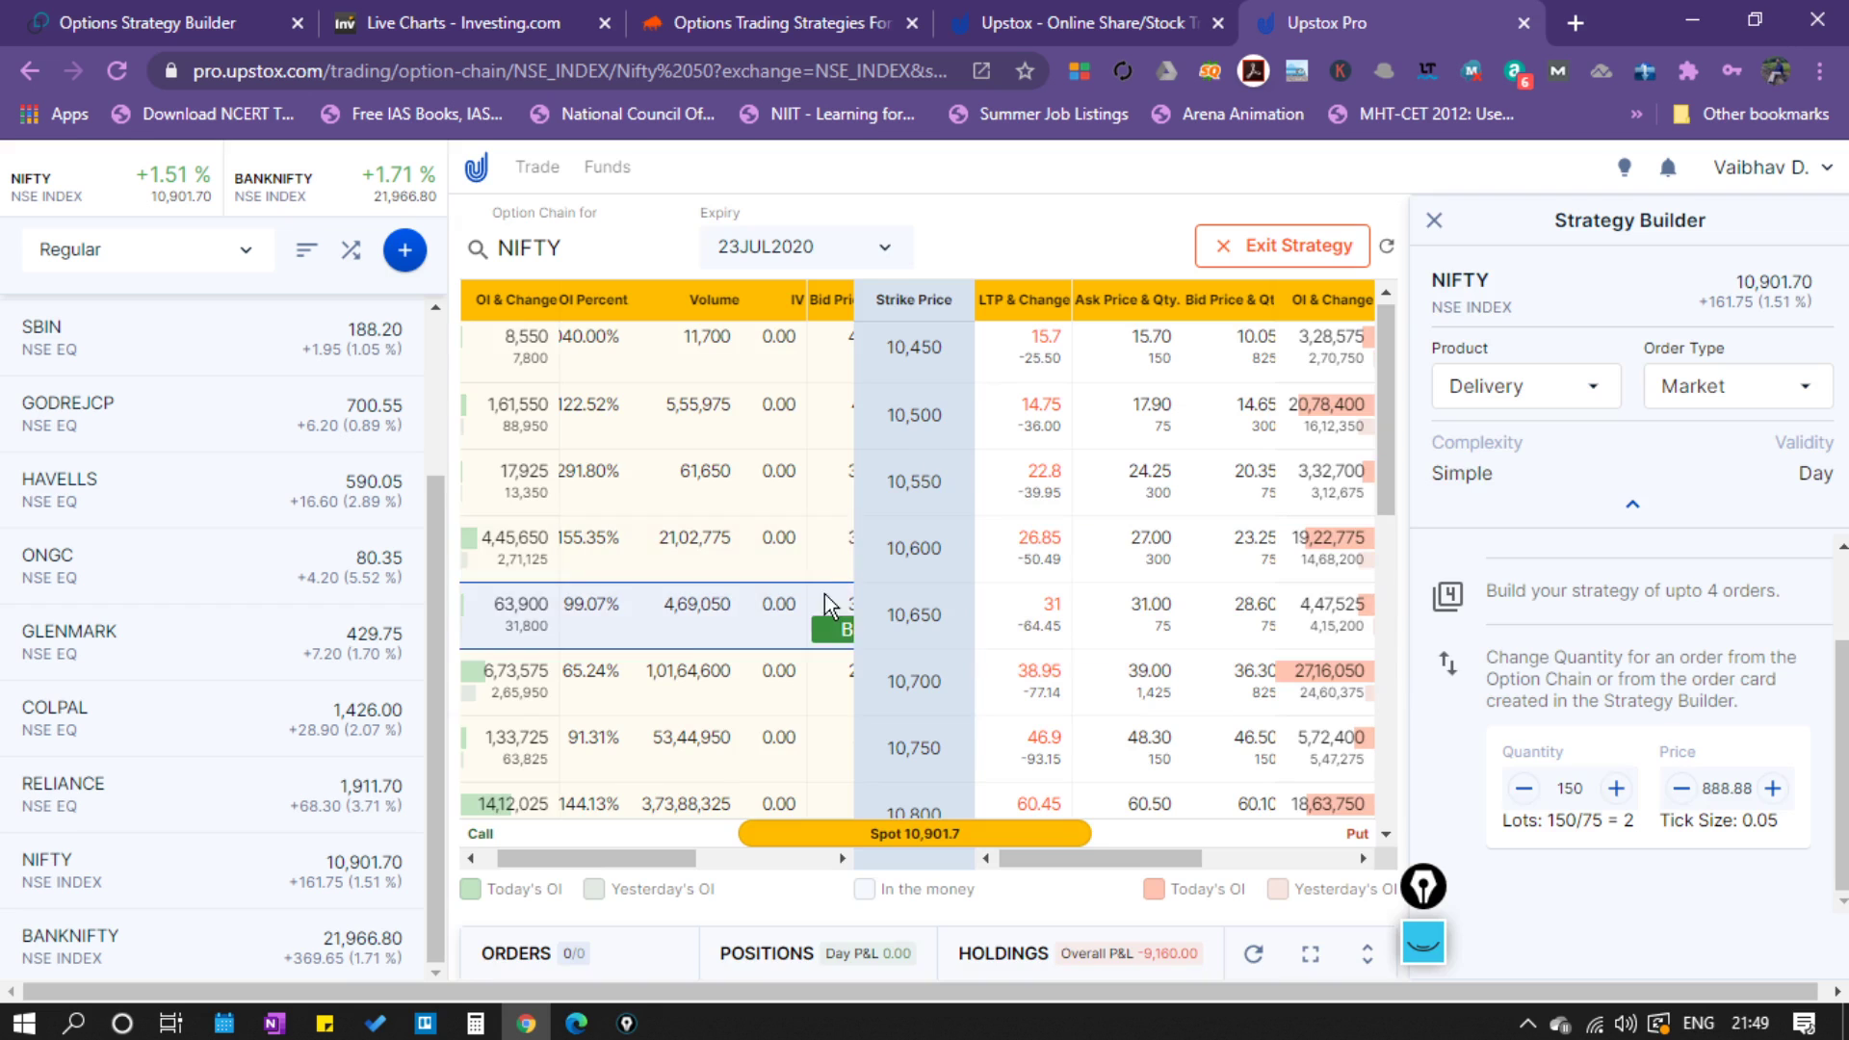
drag(653, 858, 717, 797)
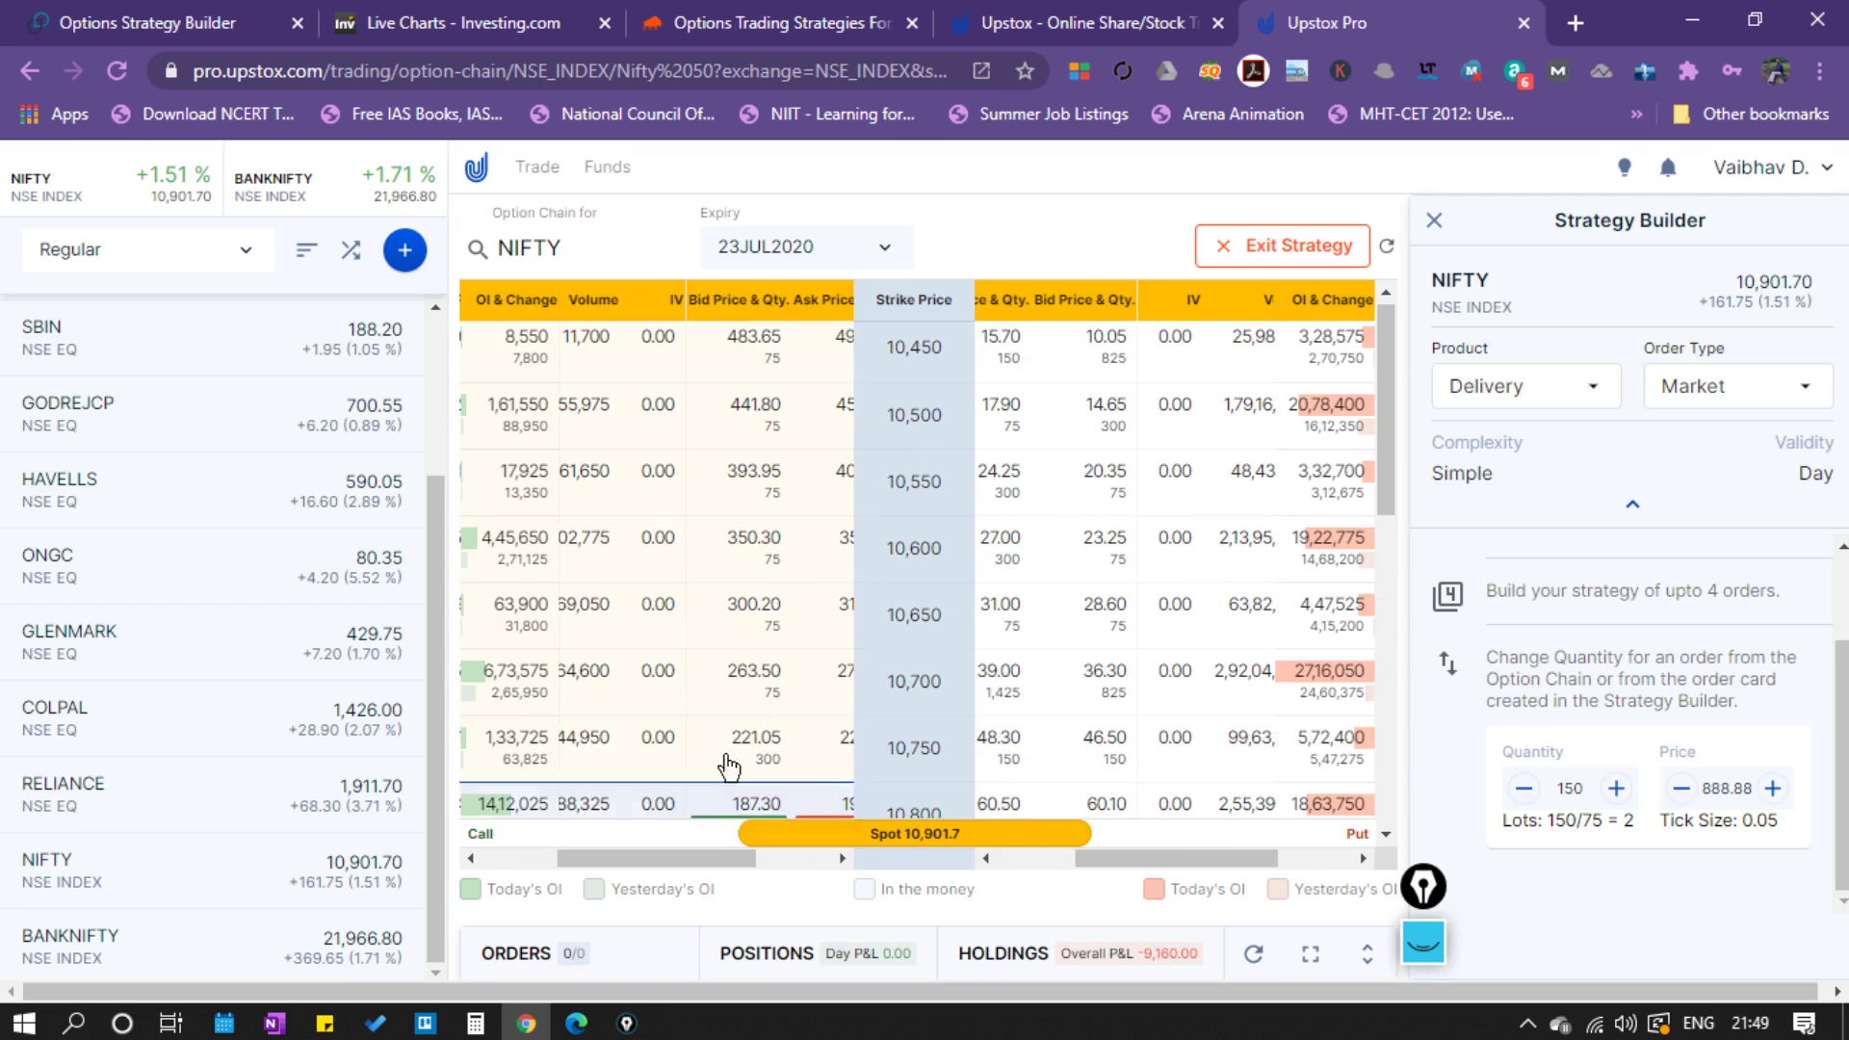
click(828, 566)
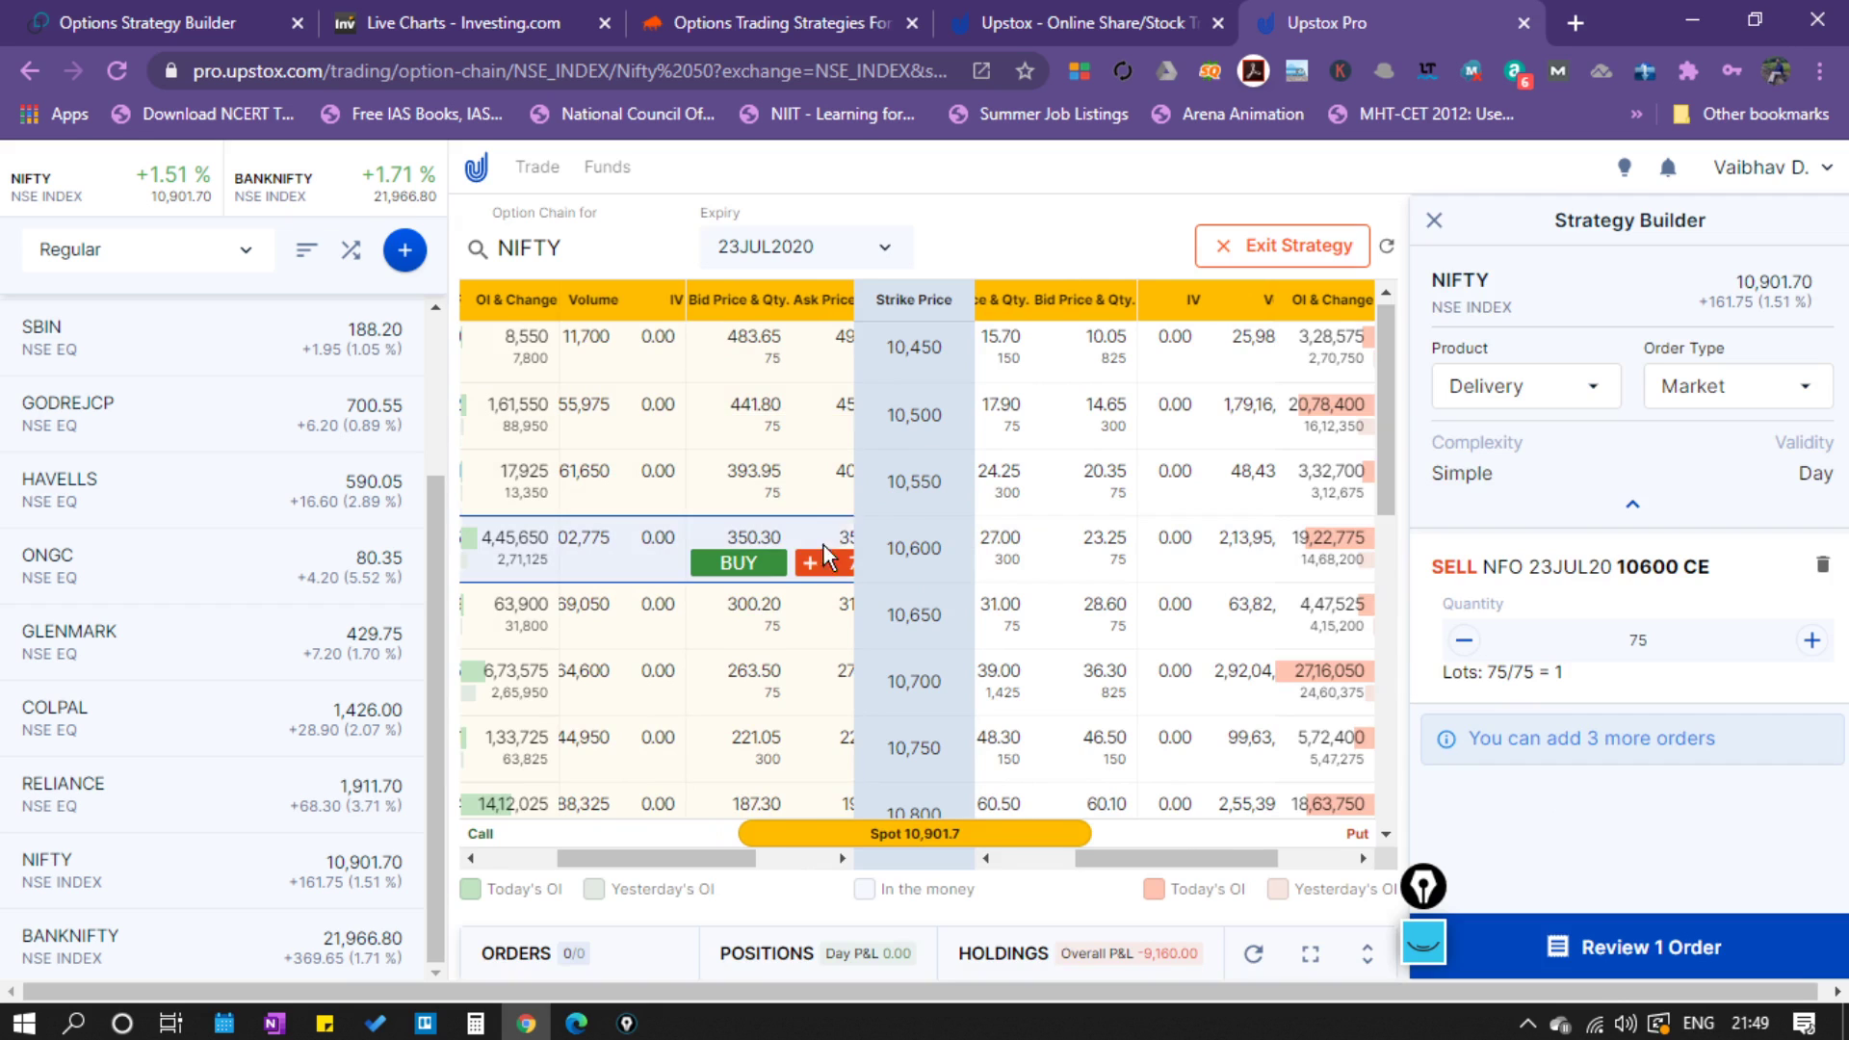
click(1822, 565)
Add a sell order for the 10600 PE and a buy order for the 10500 PE, one 75-quantity lot each, and open both for review.
drag(1177, 863, 1132, 863)
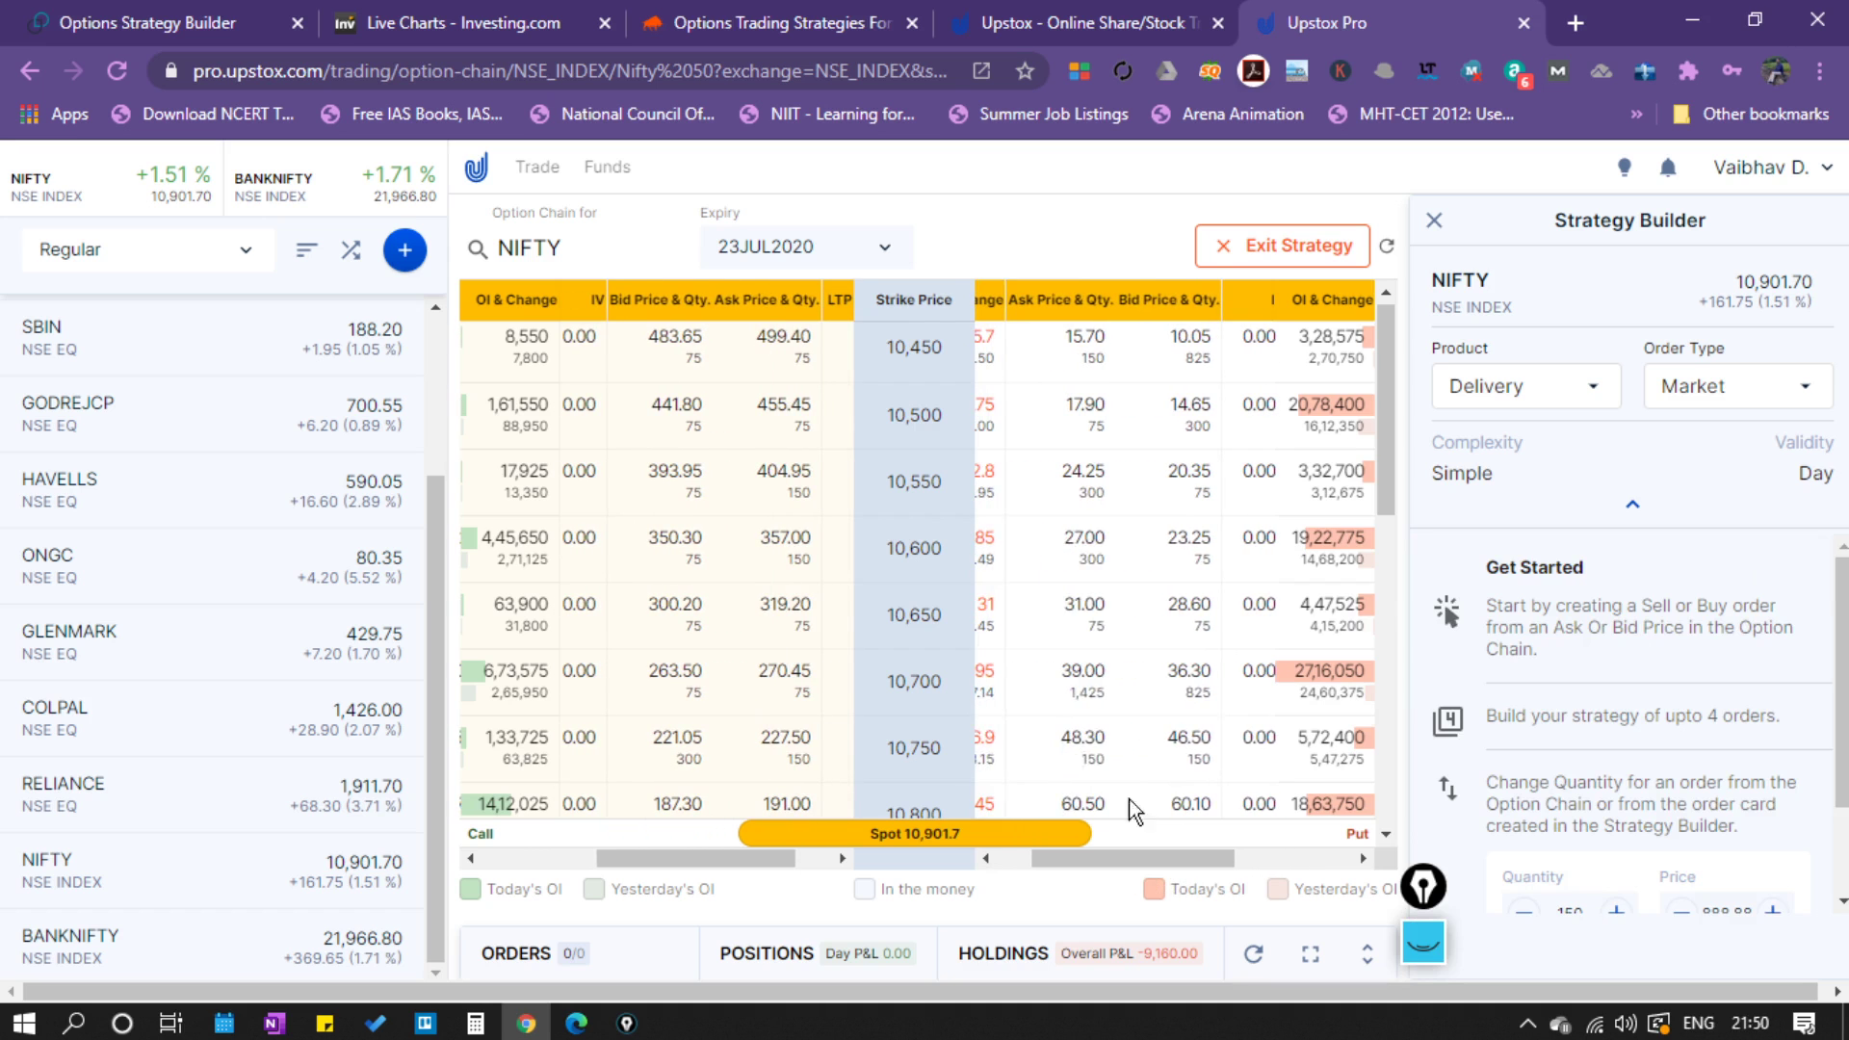
click(1059, 563)
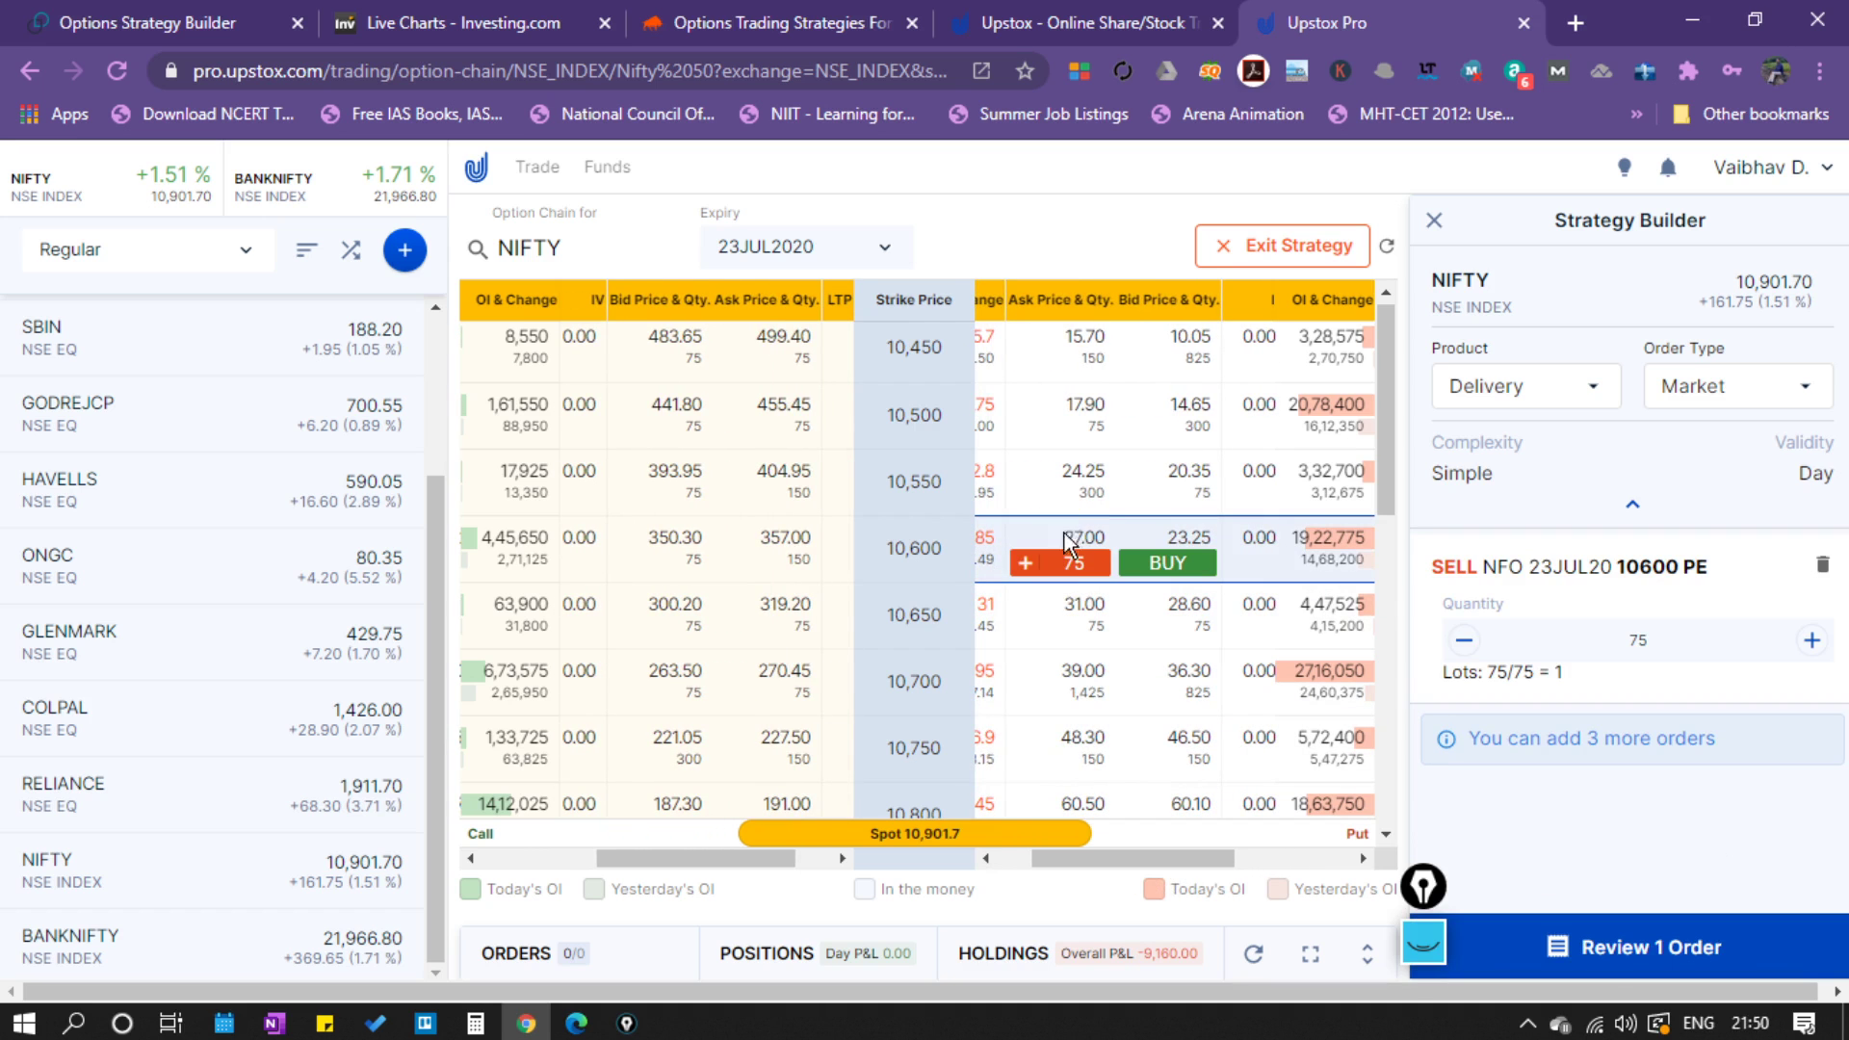
click(1162, 433)
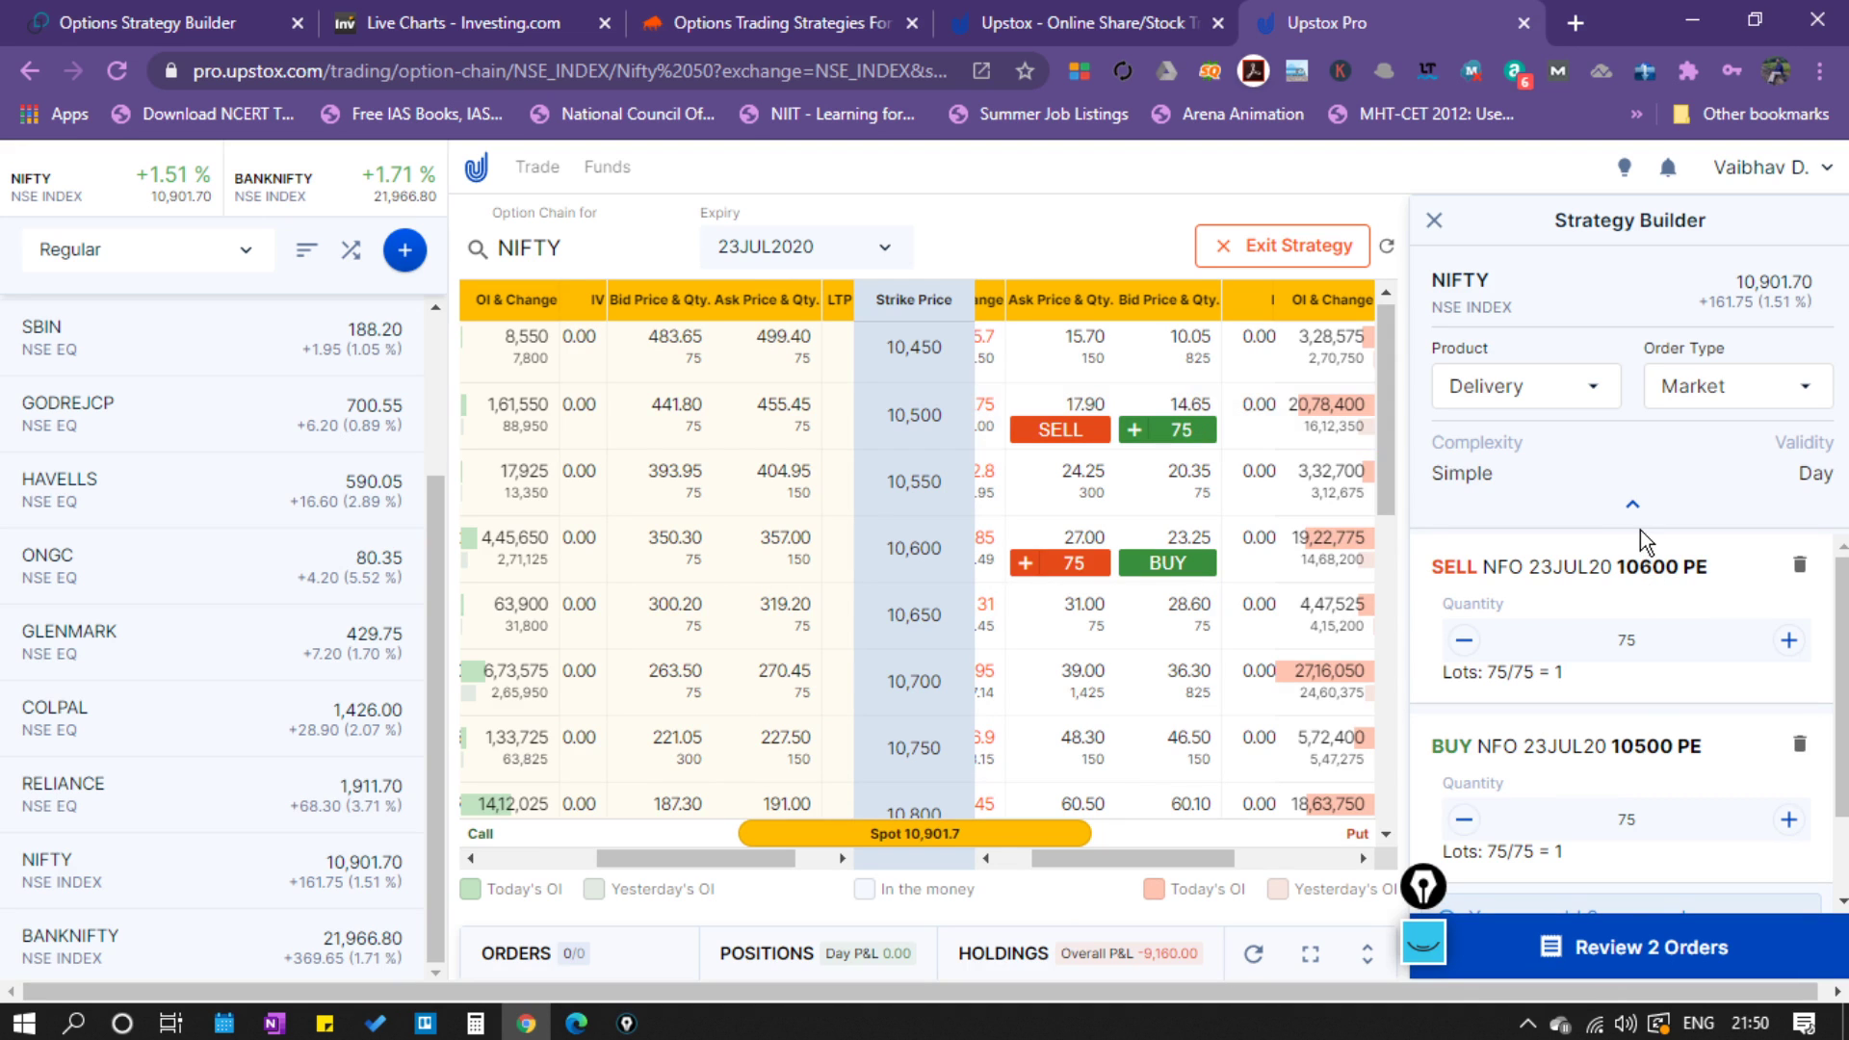
scroll(1632, 653, down, 2)
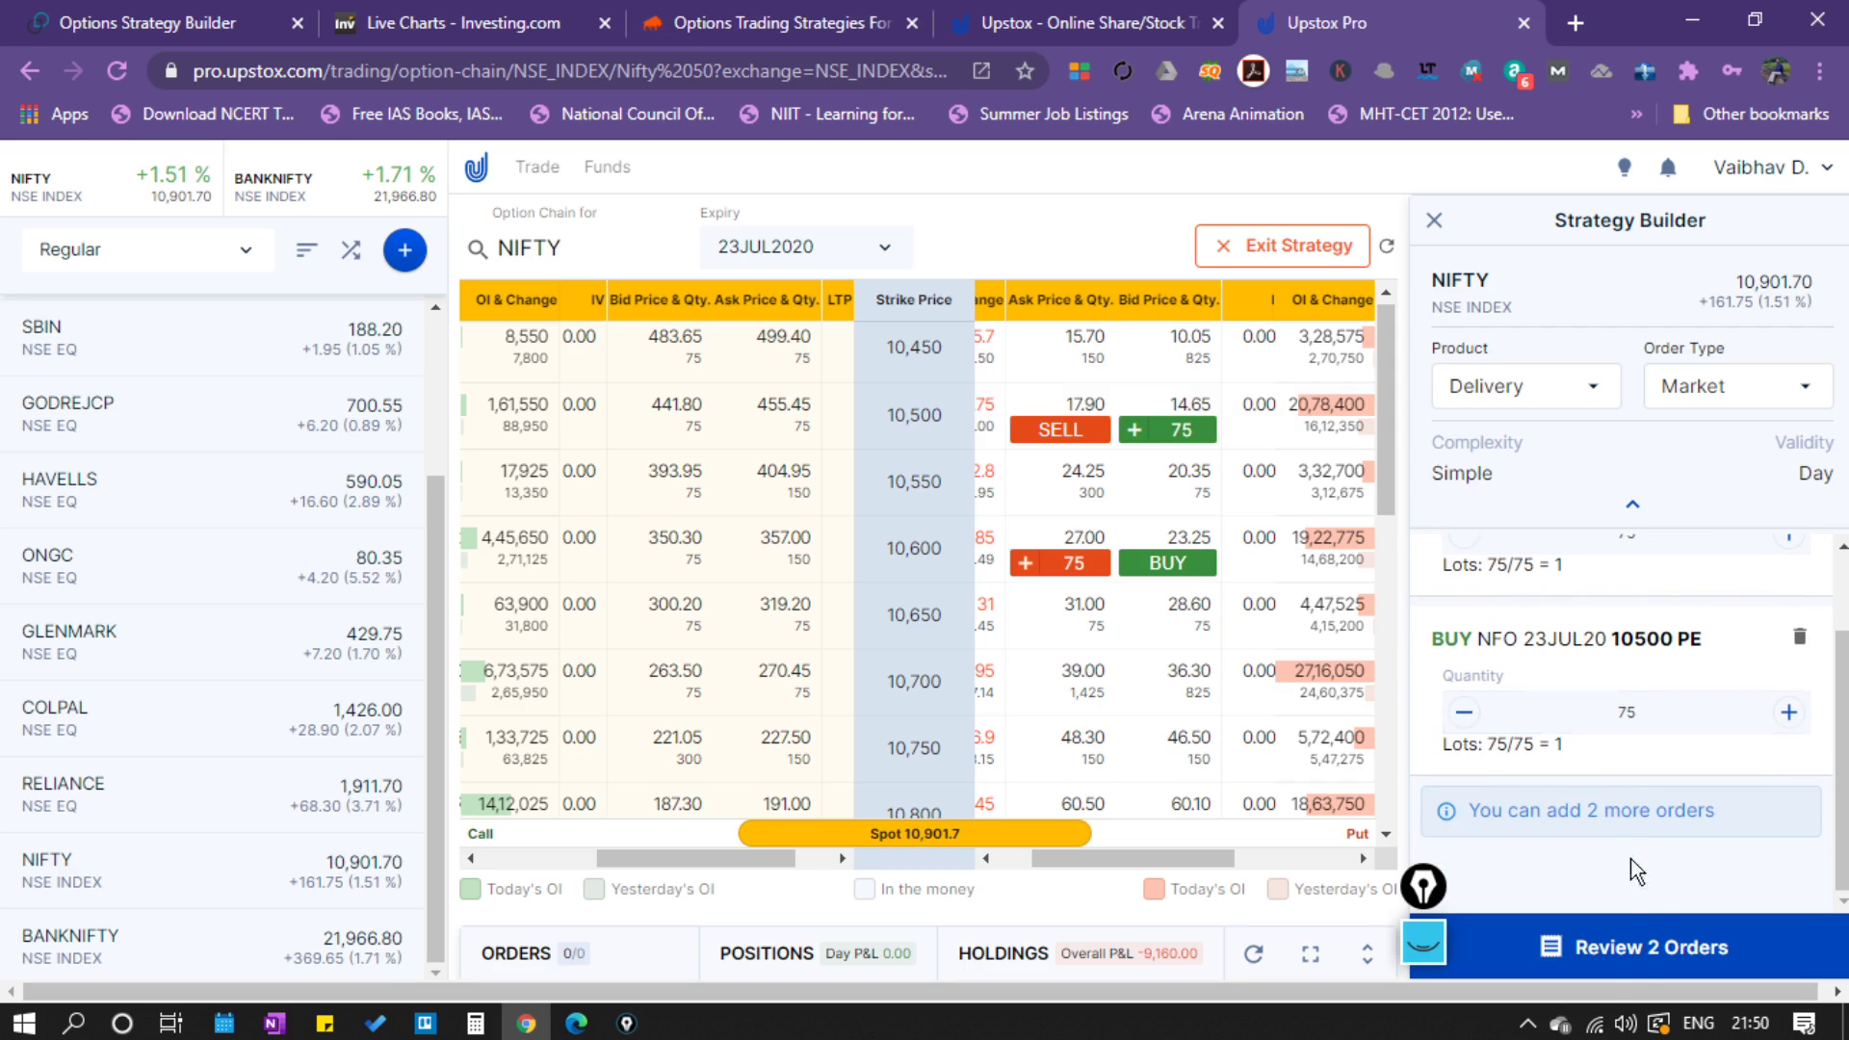
click(1617, 953)
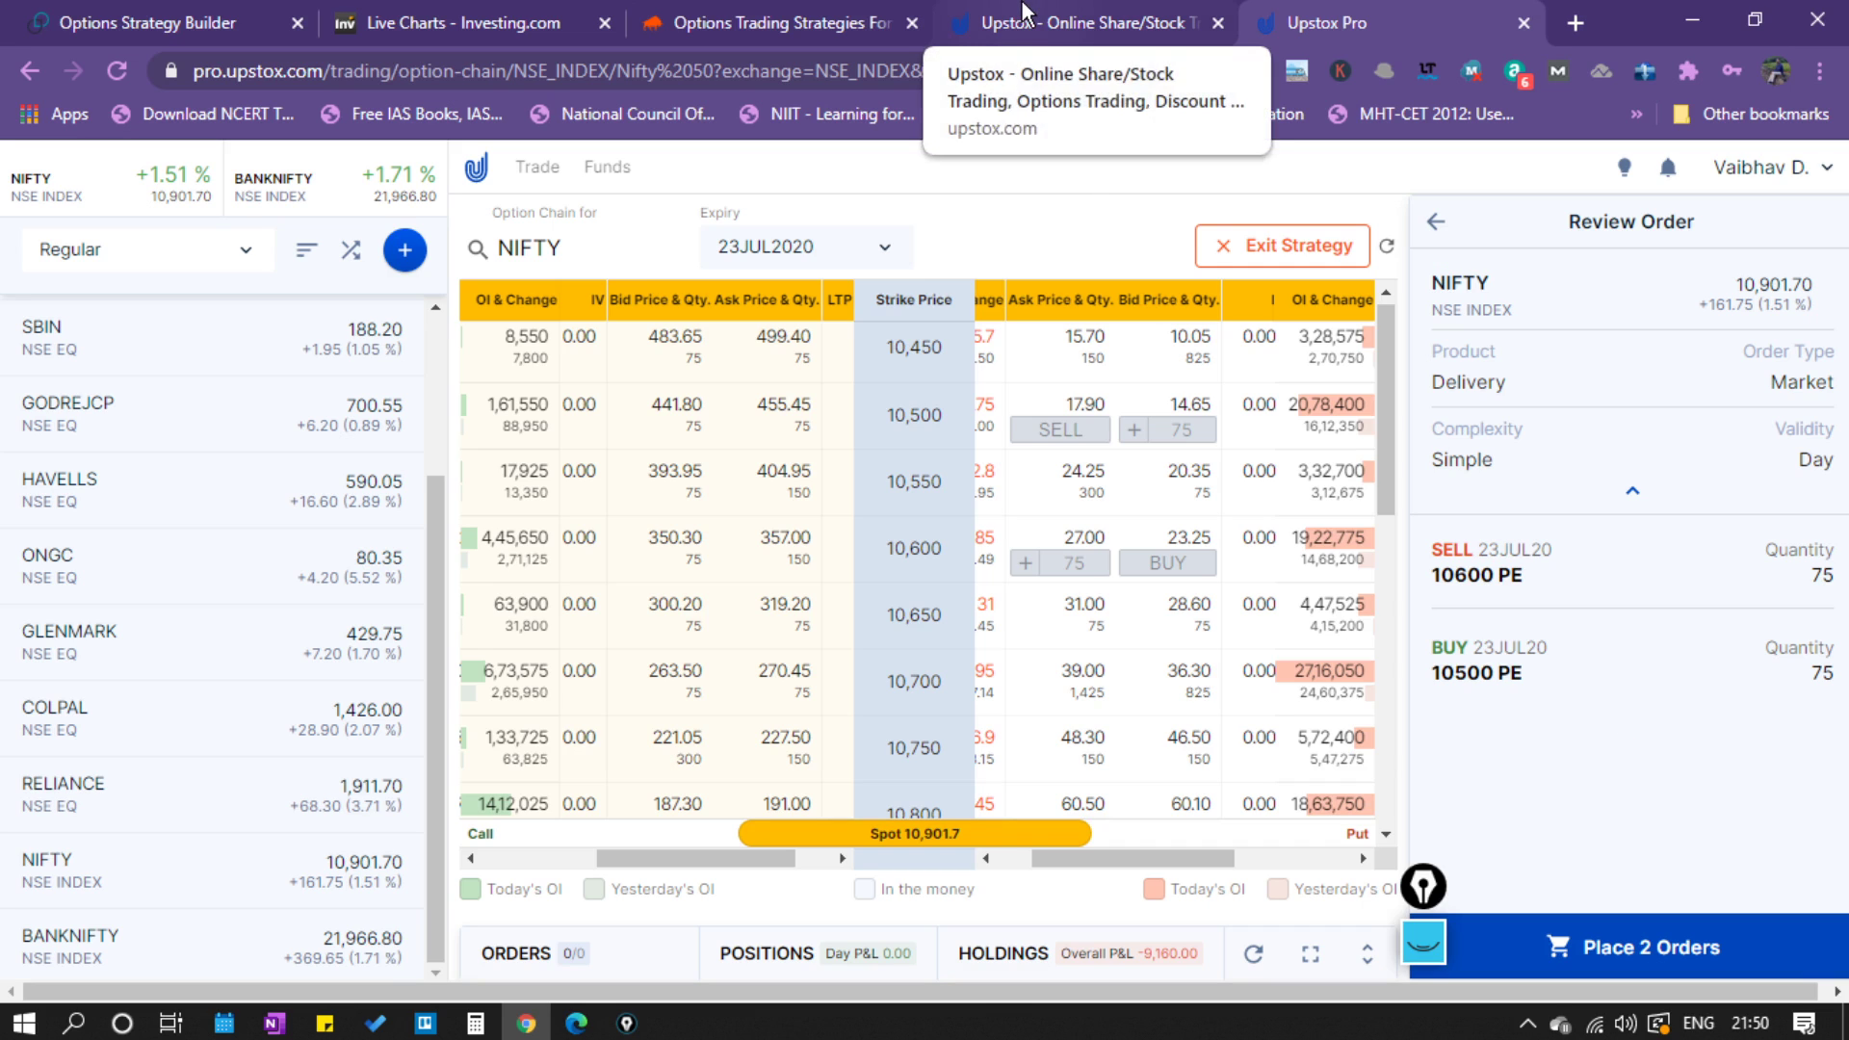
Switch to Opstra and check the estimated margin/premium of the put spread.
click(289, 13)
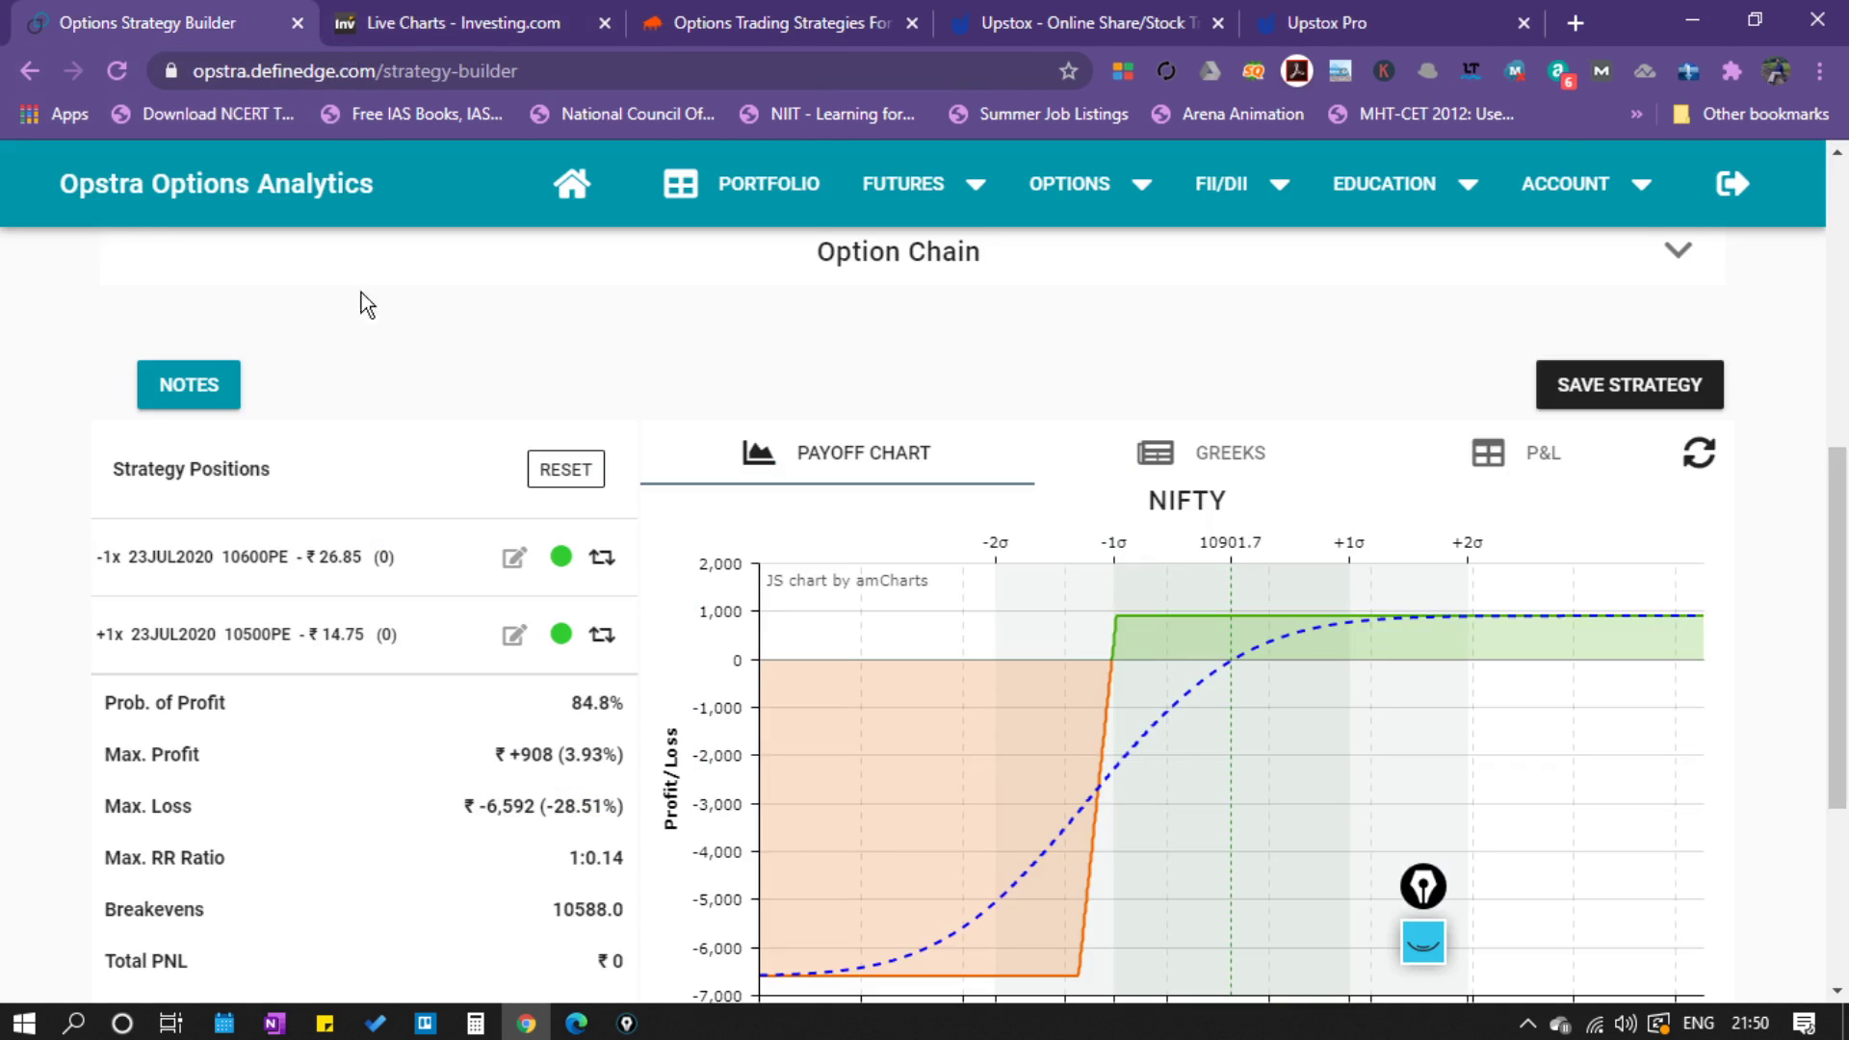
scroll(462, 708, down, 4)
drag(543, 663, 589, 680)
click(545, 699)
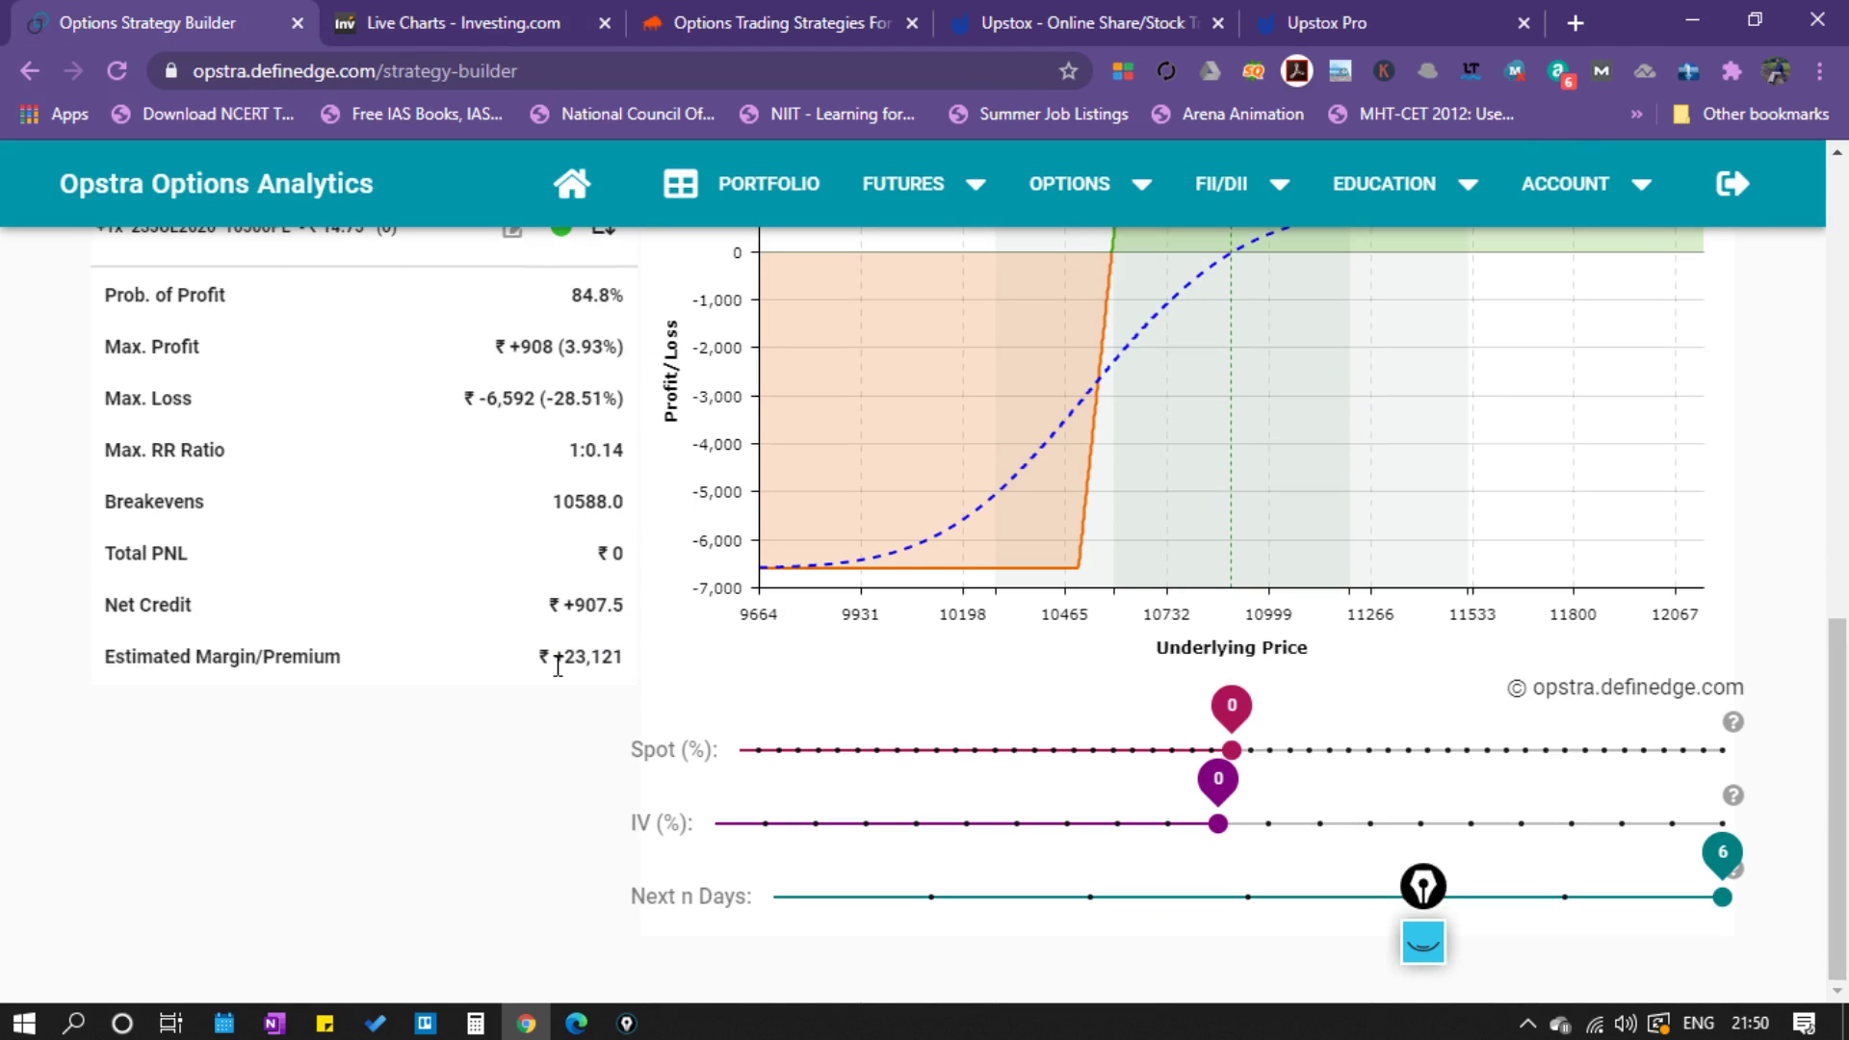
drag(533, 657, 632, 657)
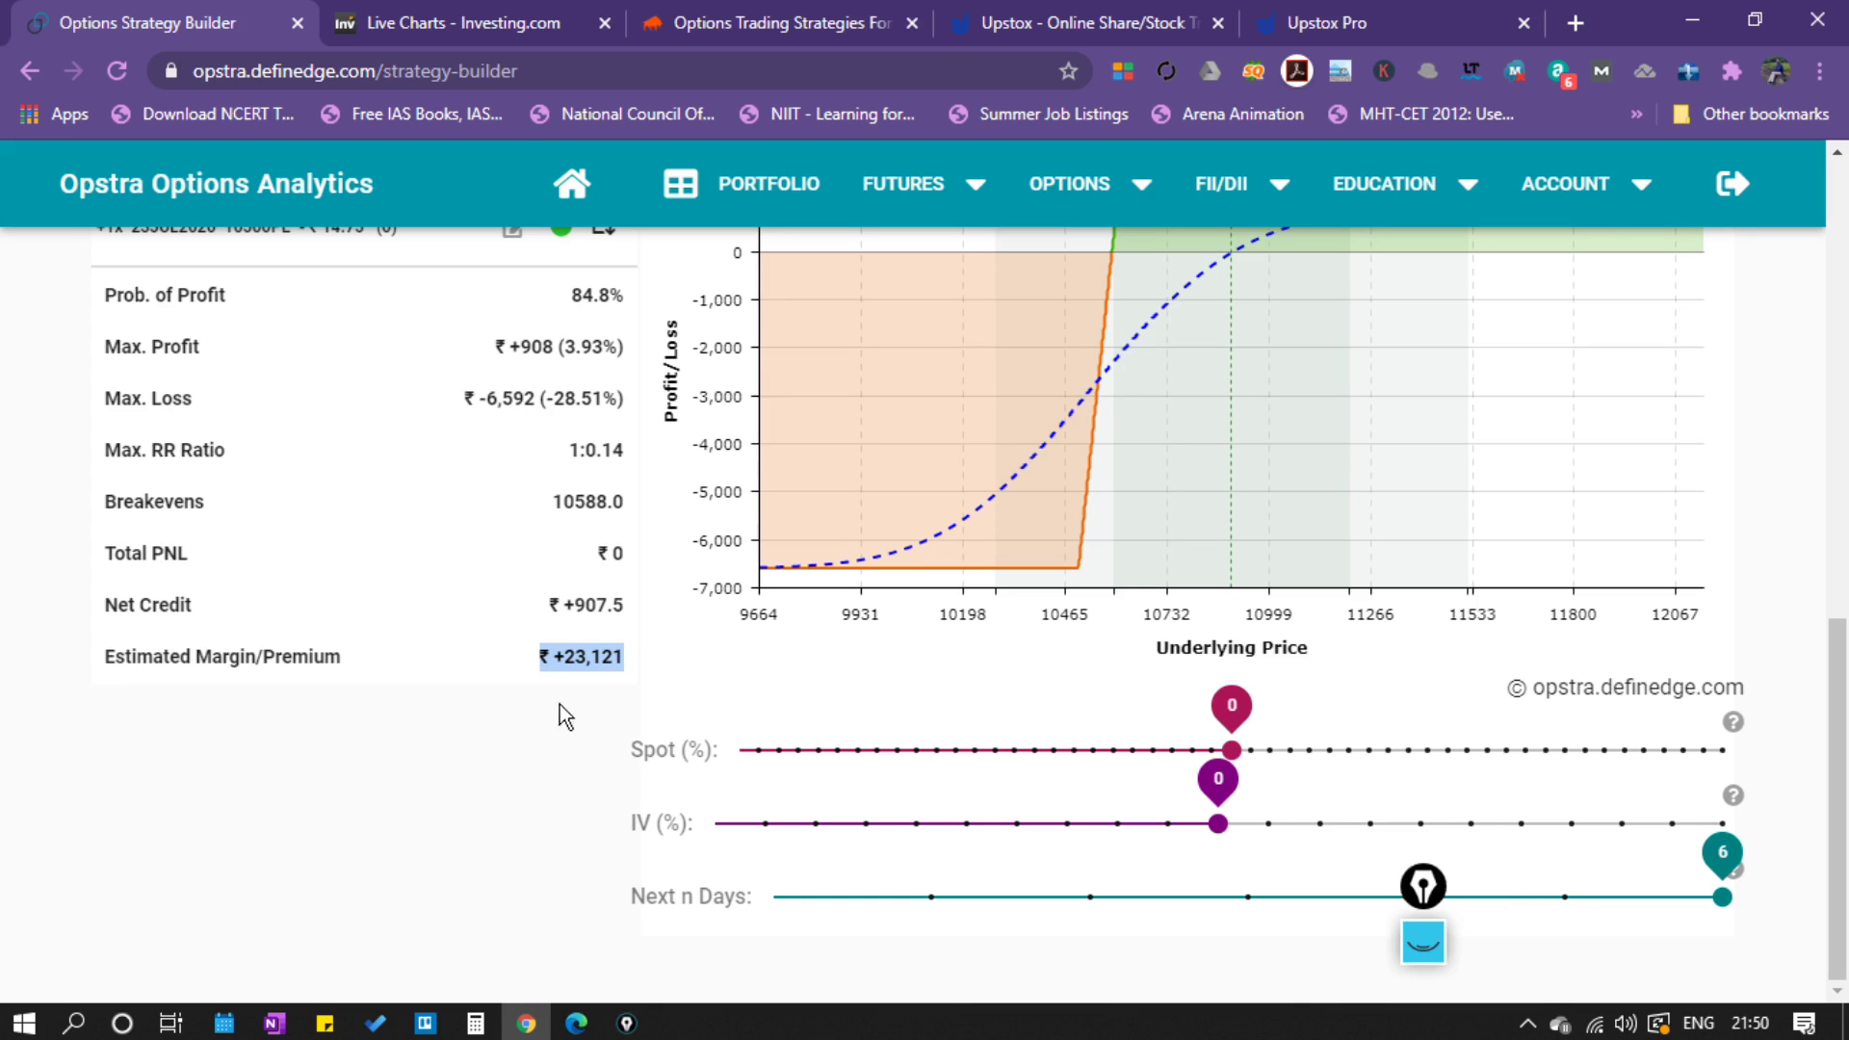
Return to Upstox Pro and examine the 10600 PE sell leg and the 10500 PE buy leg in the order review.
click(1348, 22)
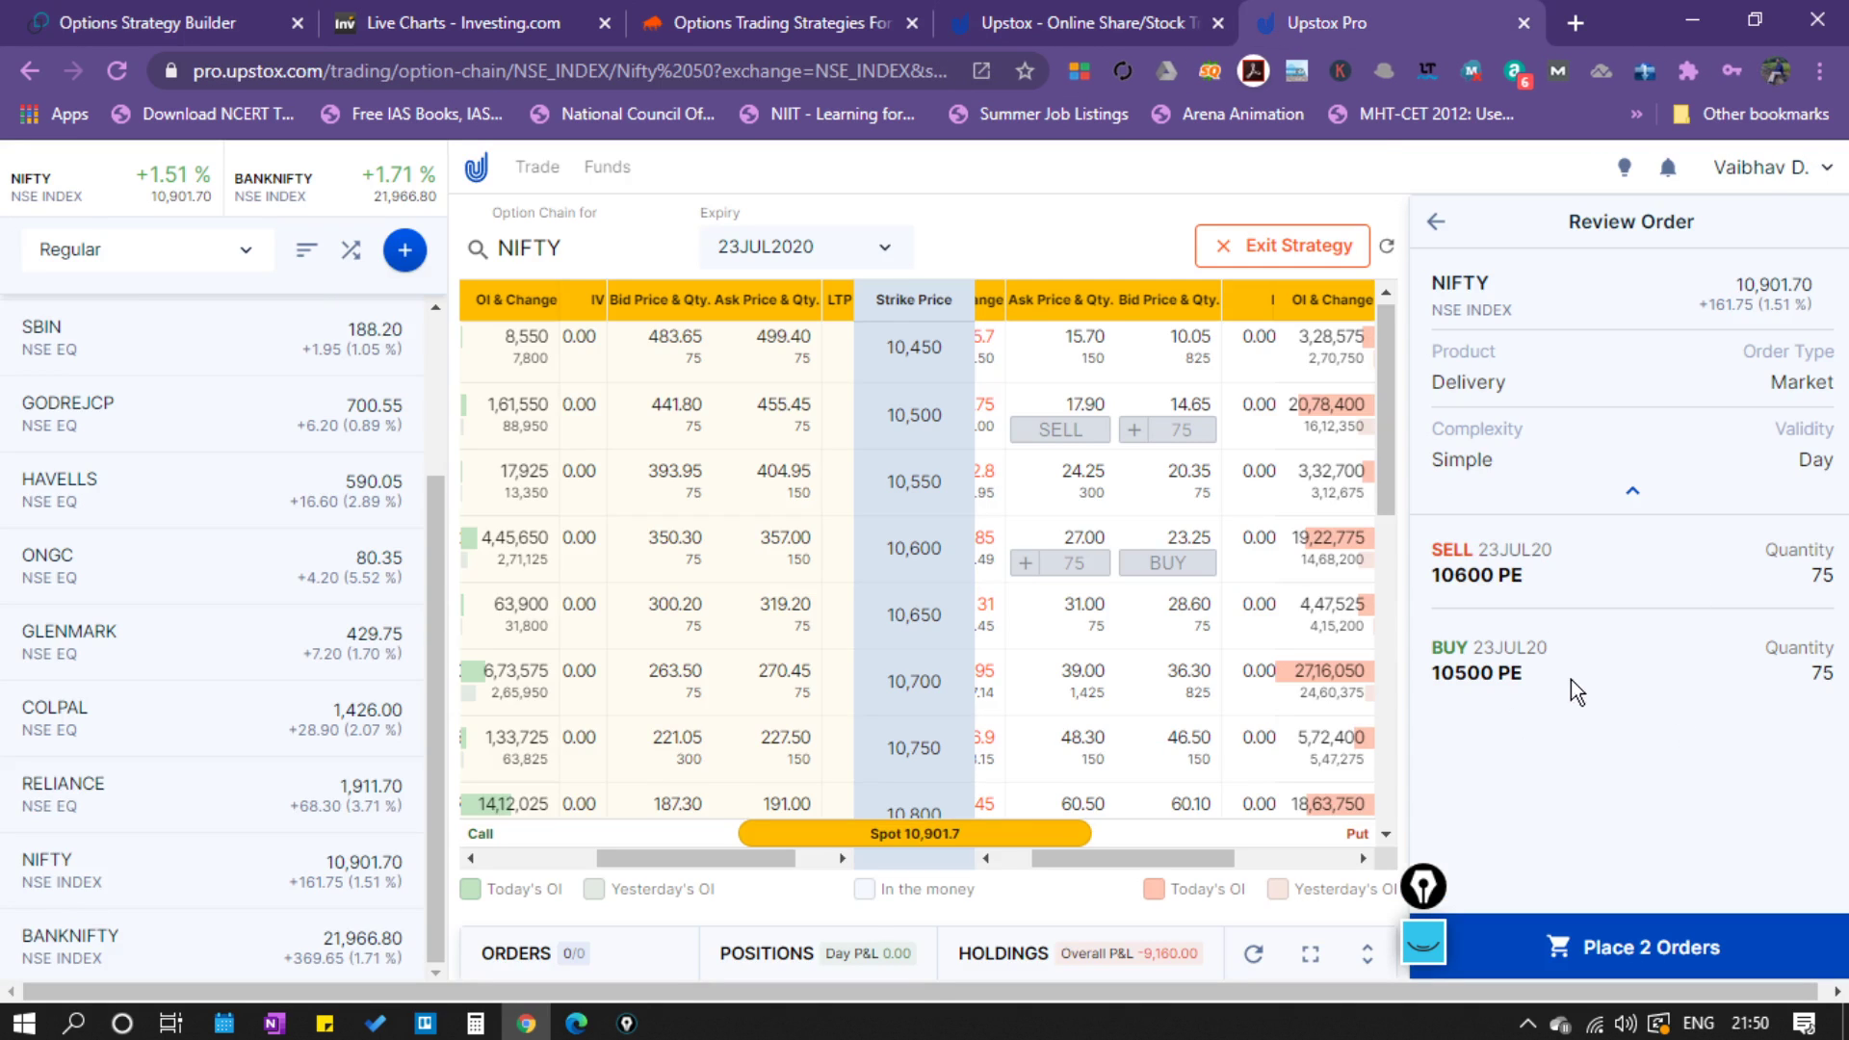
drag(1465, 654, 1610, 657)
click(1610, 657)
drag(1432, 549, 1554, 584)
click(1560, 584)
drag(1434, 551, 1569, 585)
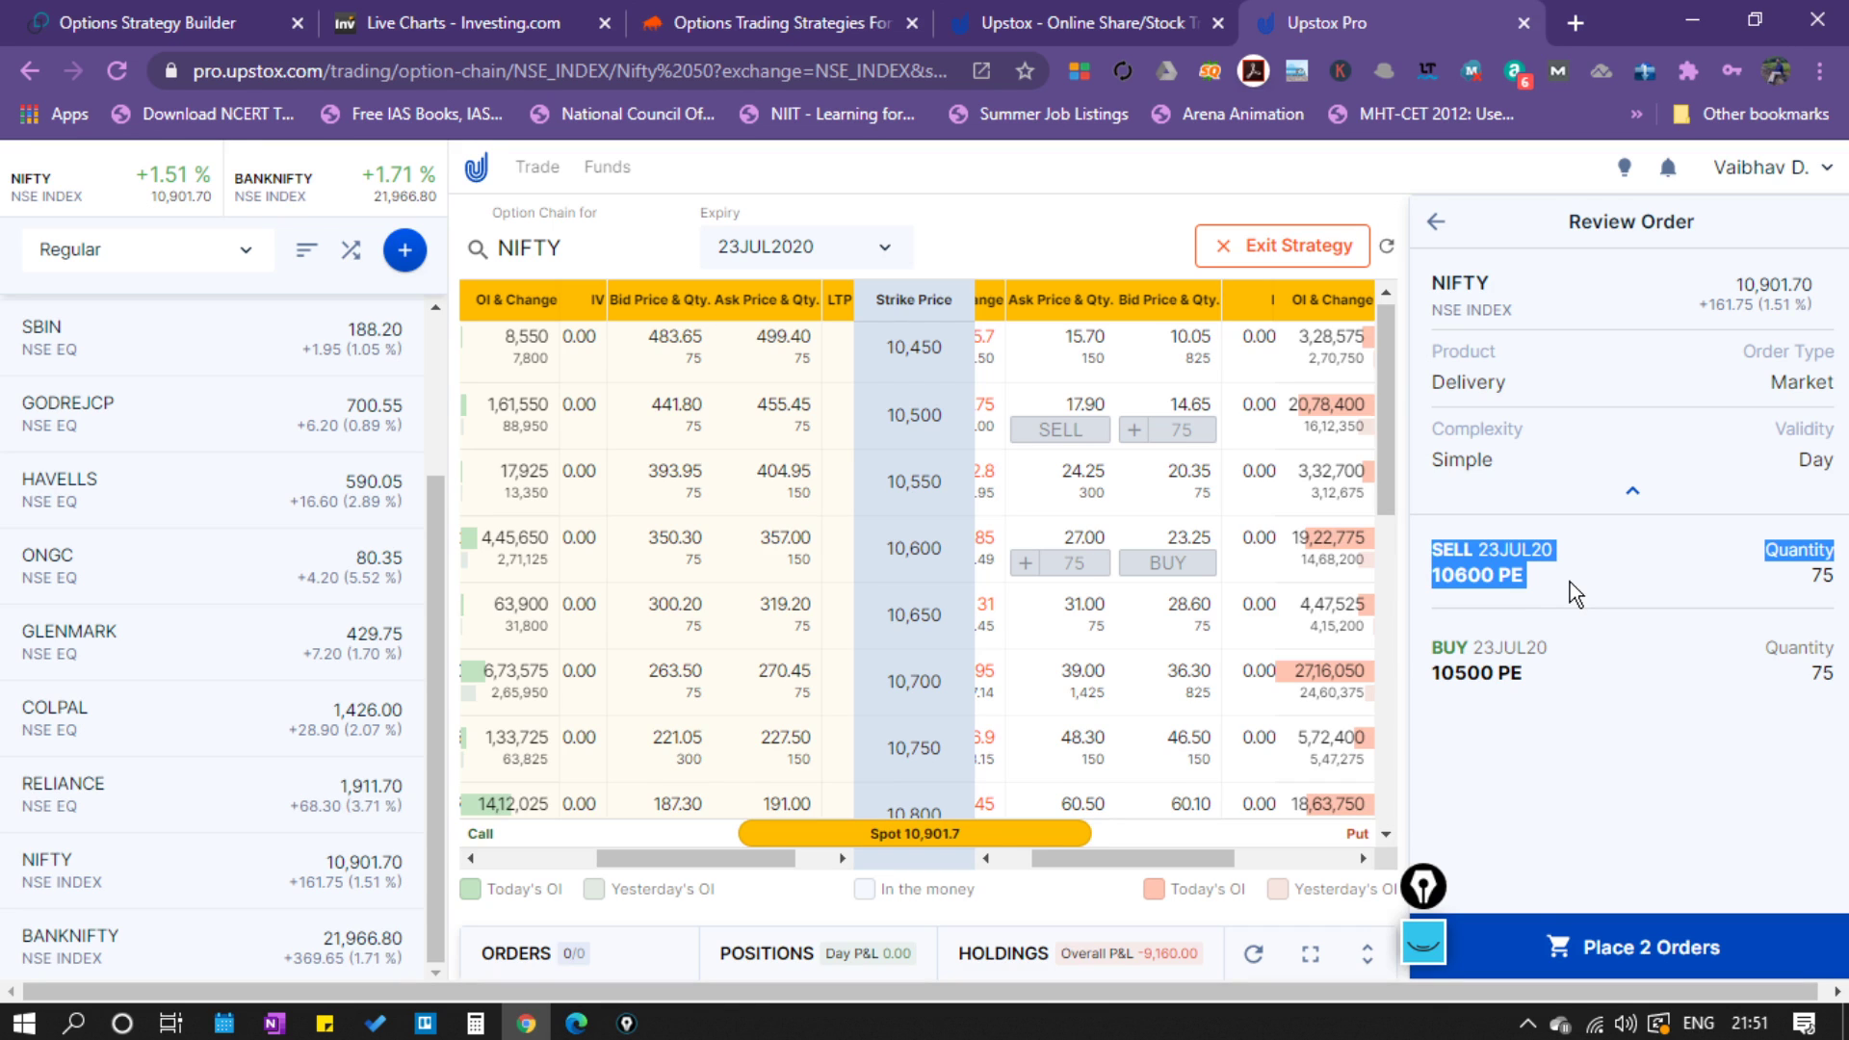
click(1560, 605)
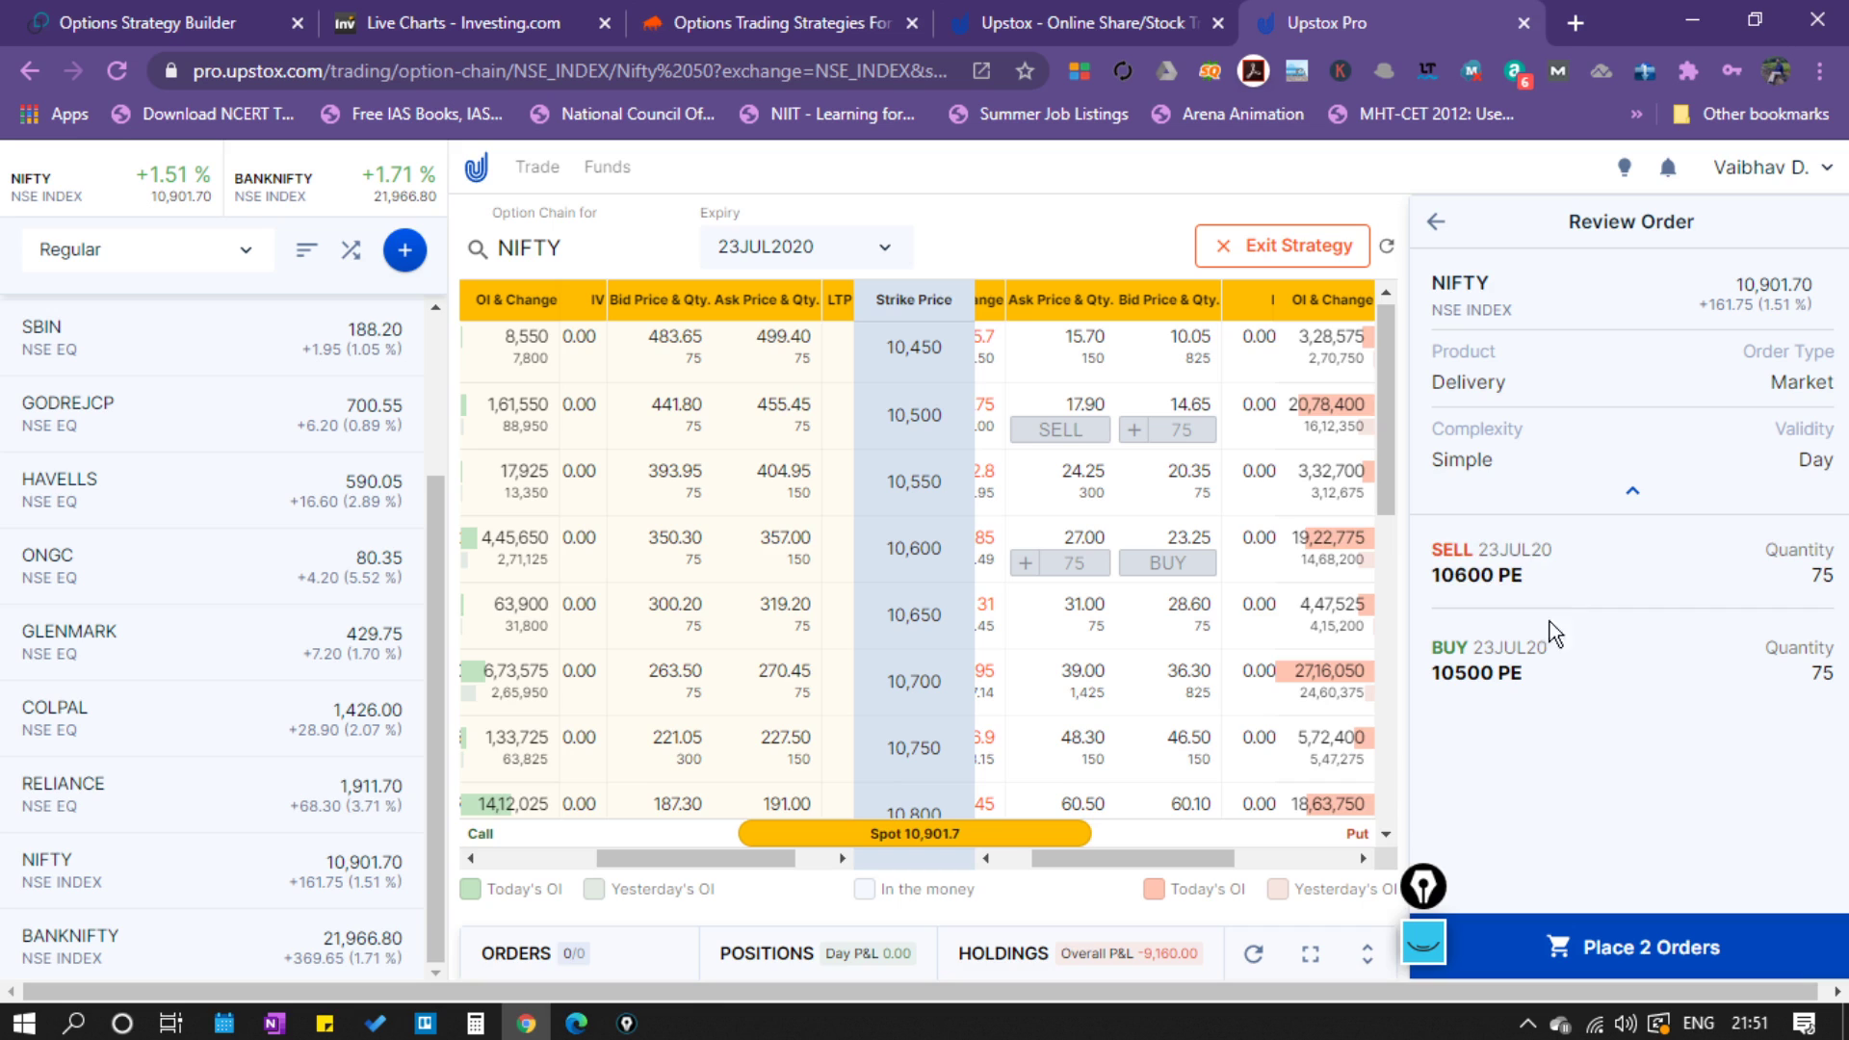
drag(1432, 670, 1519, 681)
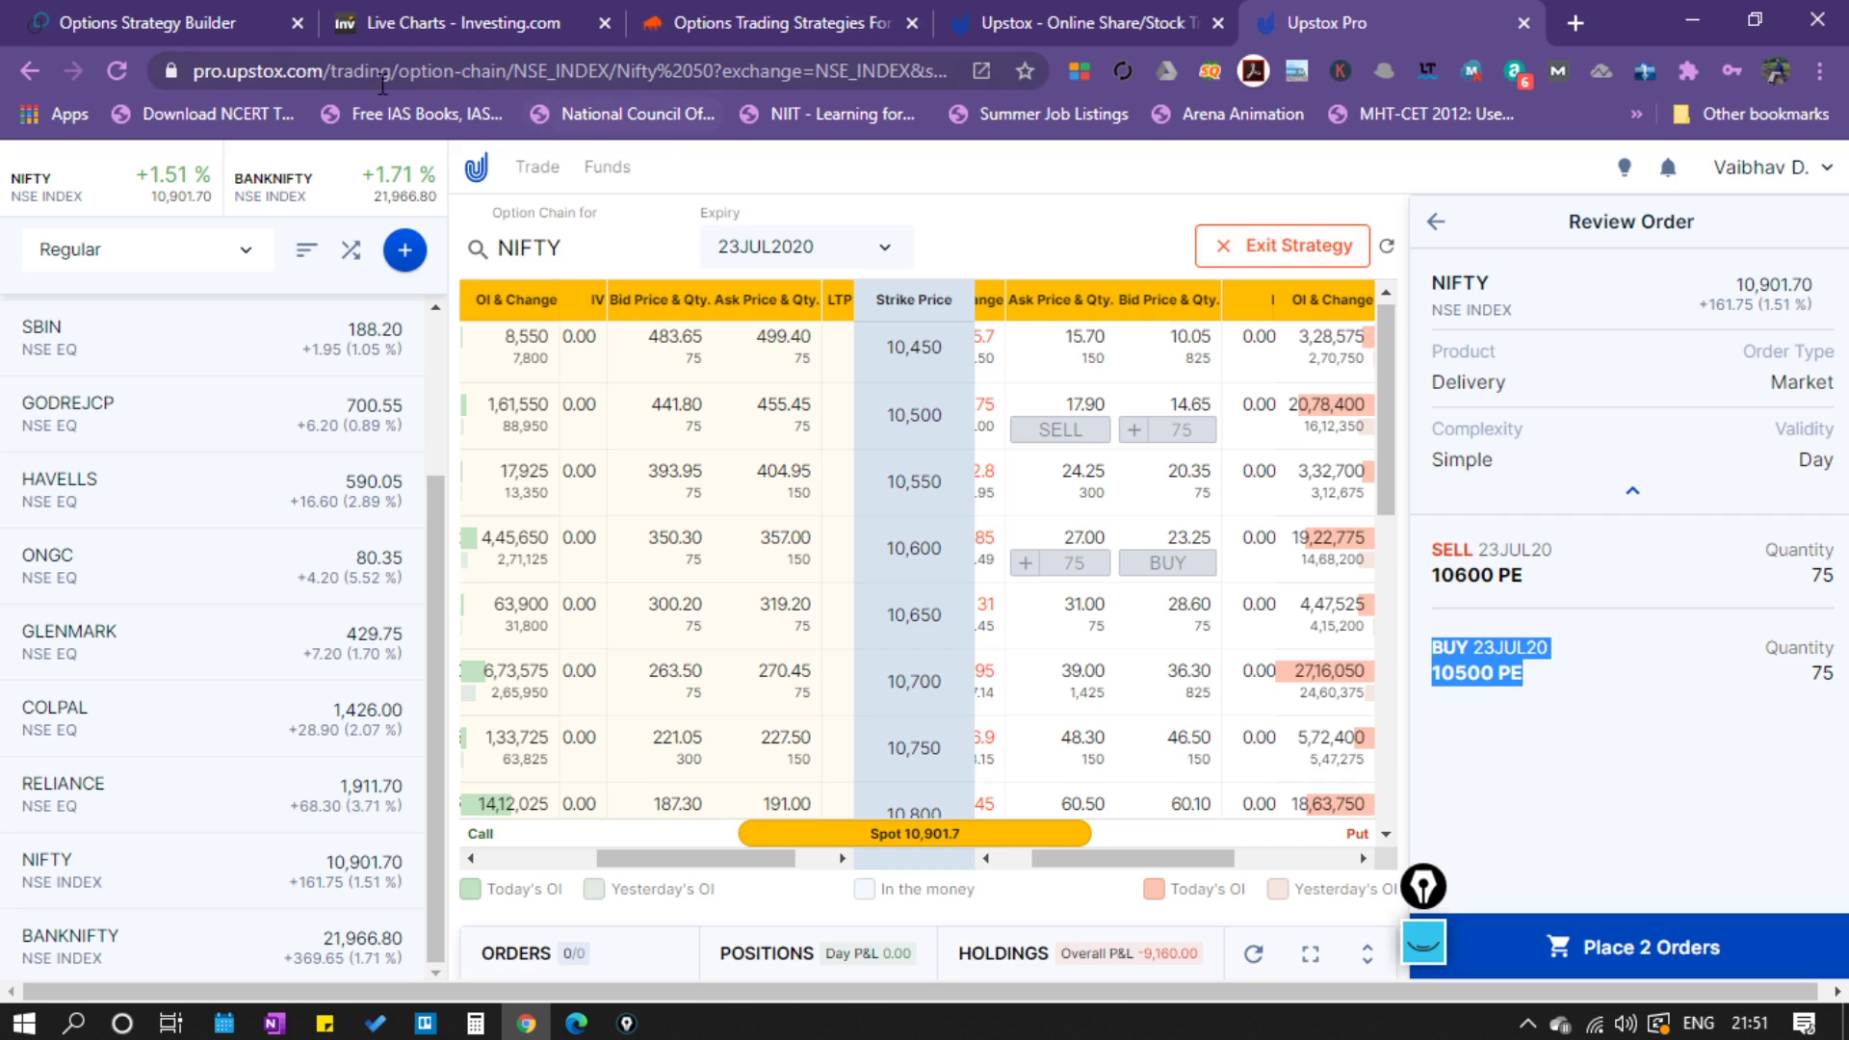
Go back to Opstra and review the spread's positions and payoff chart.
click(159, 22)
click(520, 707)
scroll(655, 665, up, 4)
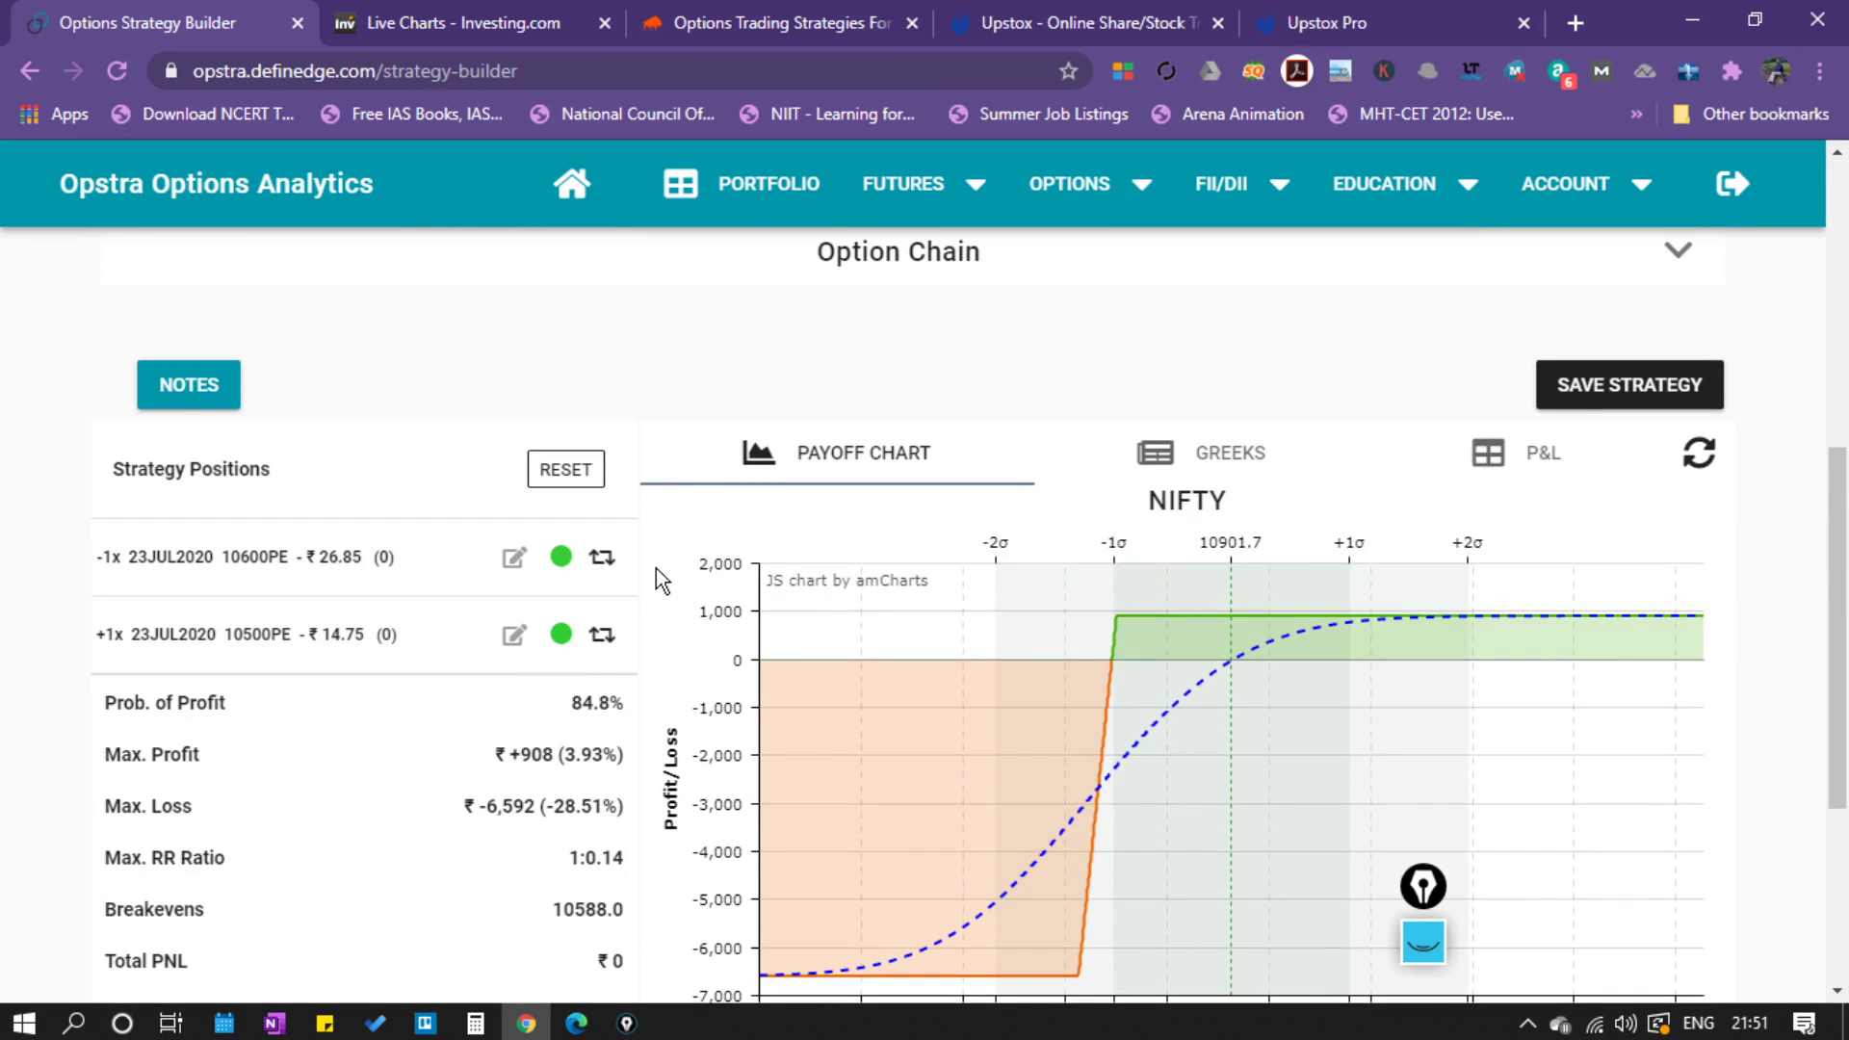